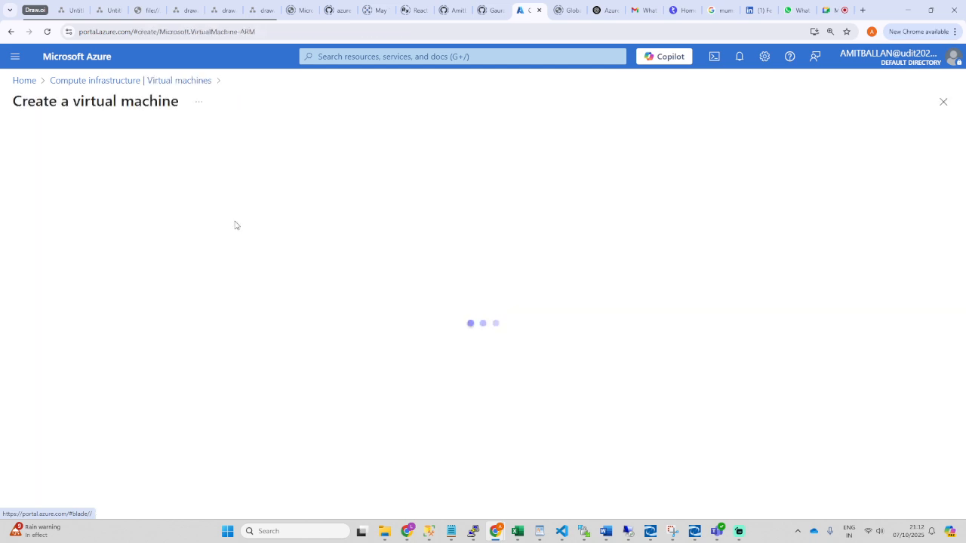
# Step: Review the VM form's Availability options list, then bring up the portal-wide search
pyautogui.scroll(-5, 332, 287)
pyautogui.scroll(-1, 294, 300)
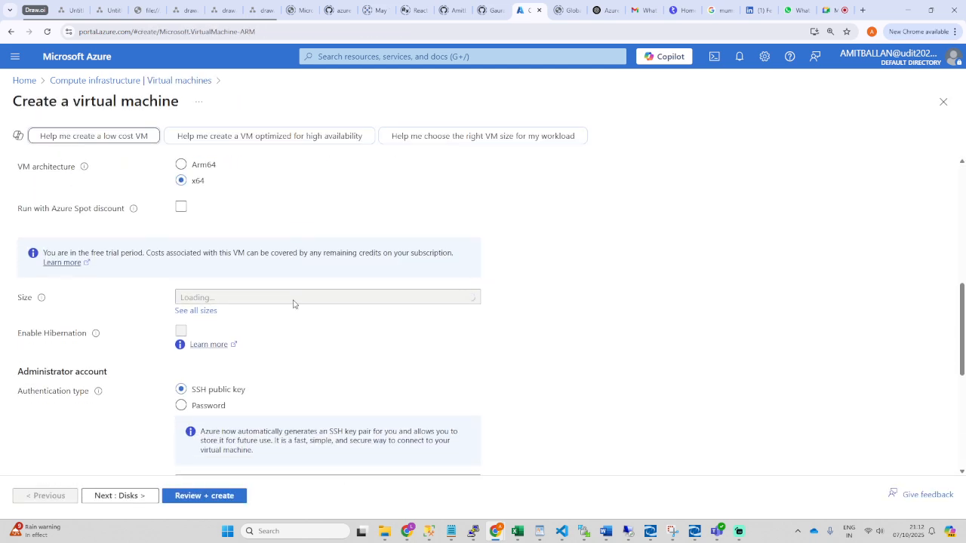
pyautogui.scroll(3, 293, 302)
pyautogui.scroll(-4, 146, 317)
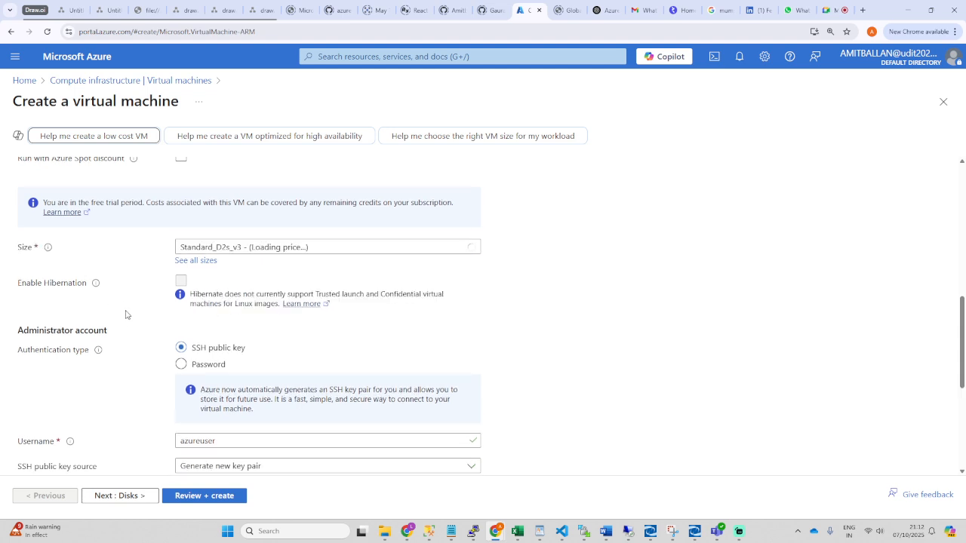
pyautogui.scroll(-3, 129, 320)
pyautogui.scroll(4, 125, 322)
pyautogui.scroll(3, 125, 321)
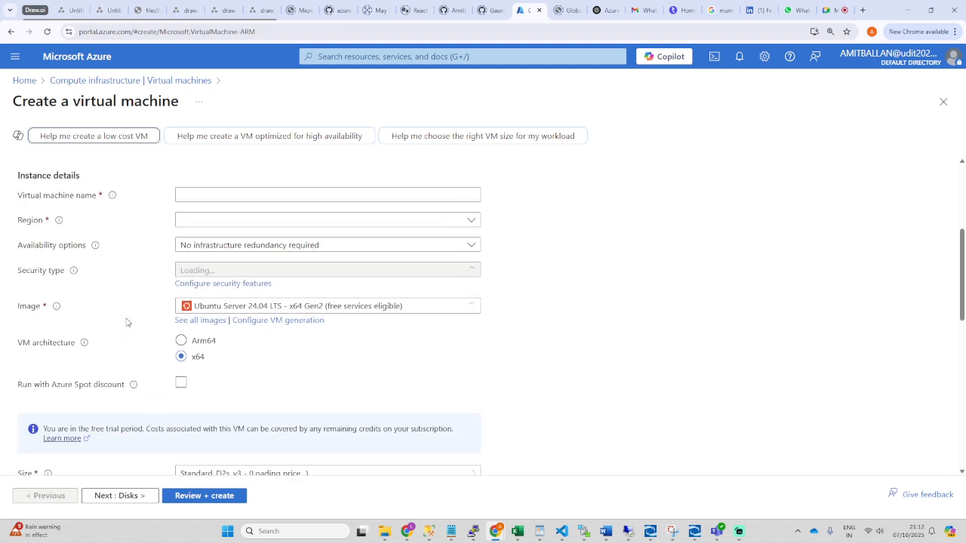
pyautogui.click(276, 324)
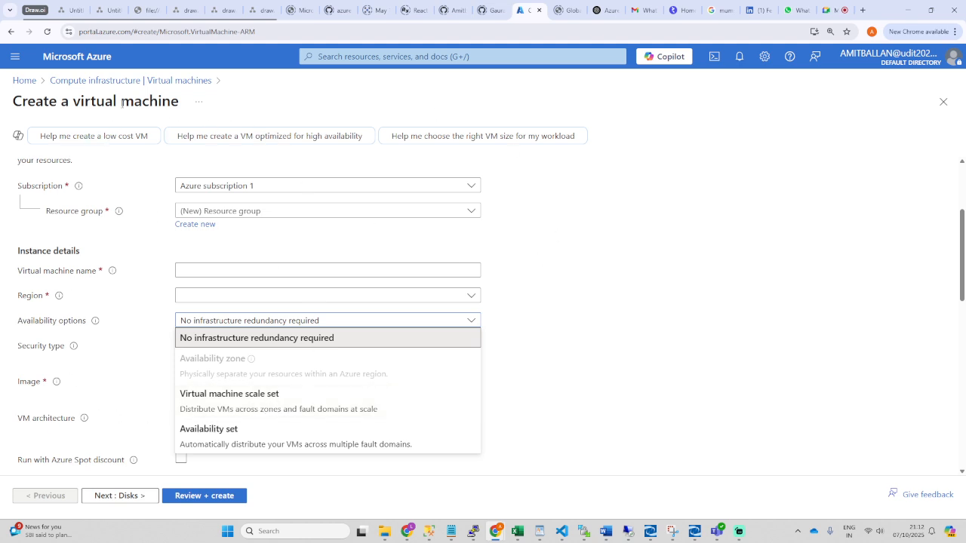
pyautogui.click(354, 58)
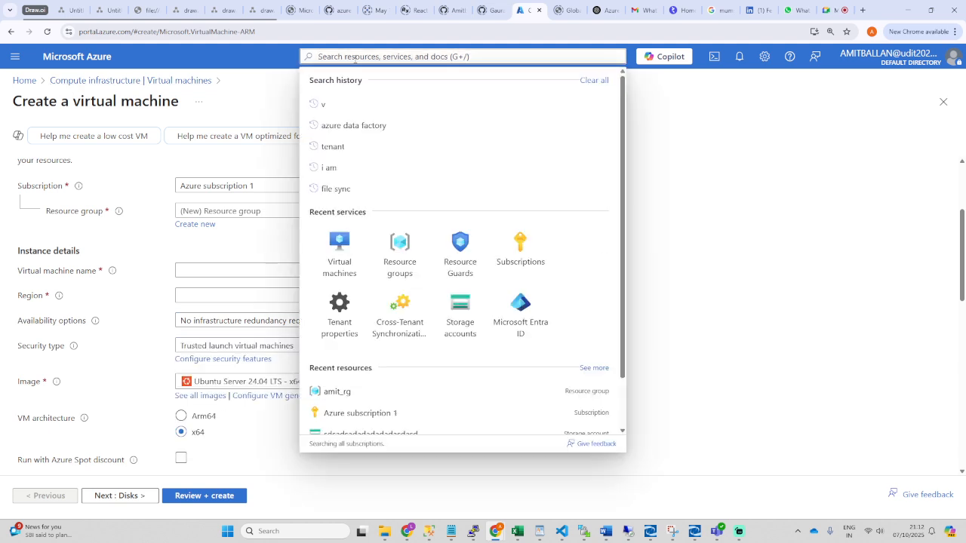
# Step: Search 'vmss', go to Virtual machine scale sets, and start a new scale set with + Create
pyautogui.write('vmss')
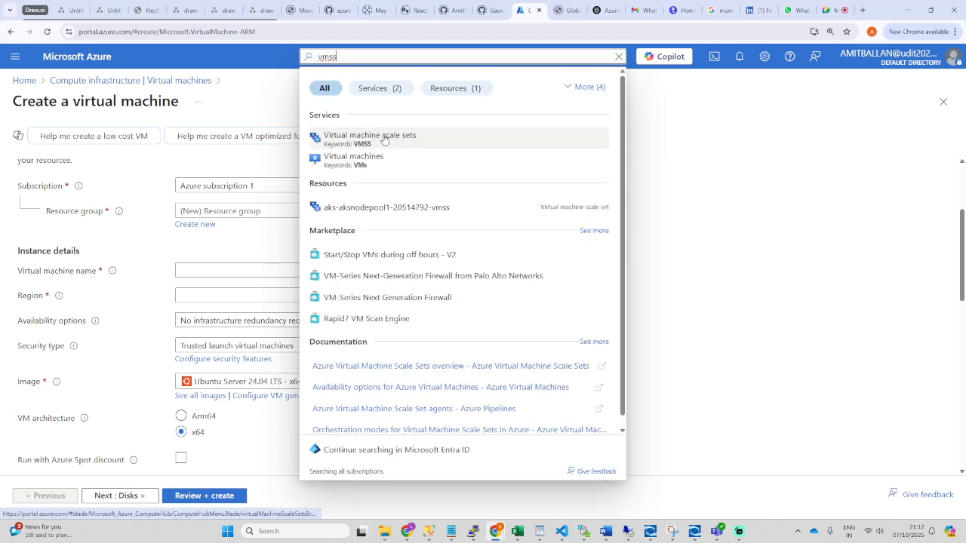
pyautogui.click(365, 140)
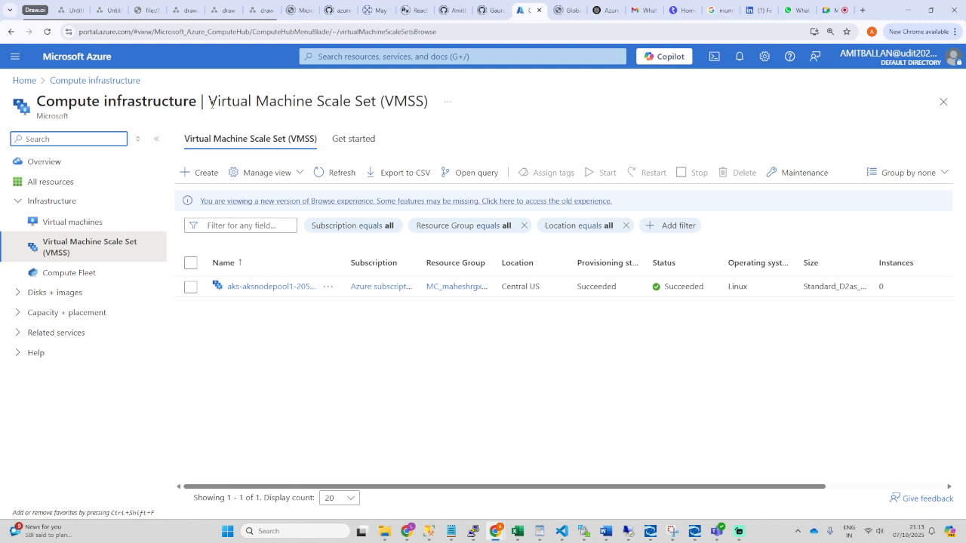
pyautogui.moveTo(210, 102); pyautogui.dragTo(432, 103)
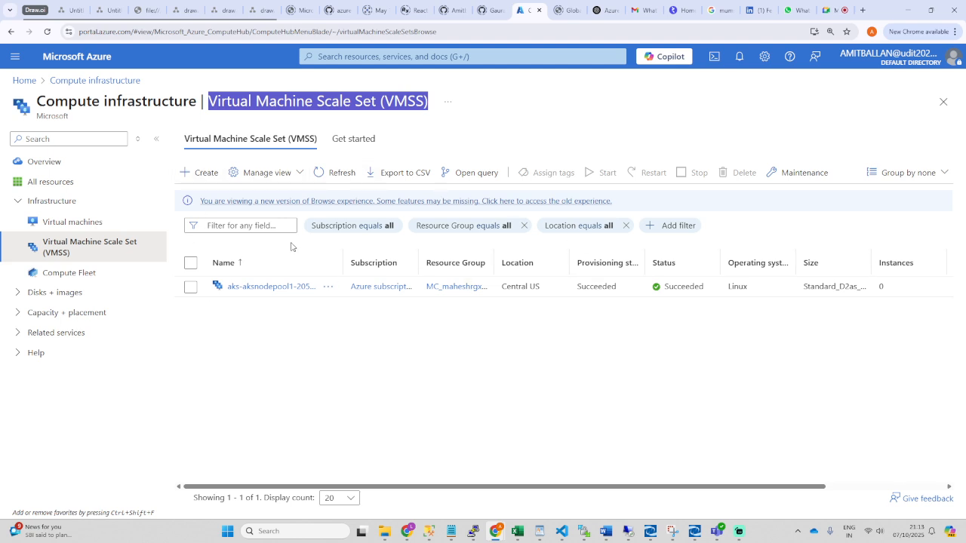
pyautogui.click(202, 175)
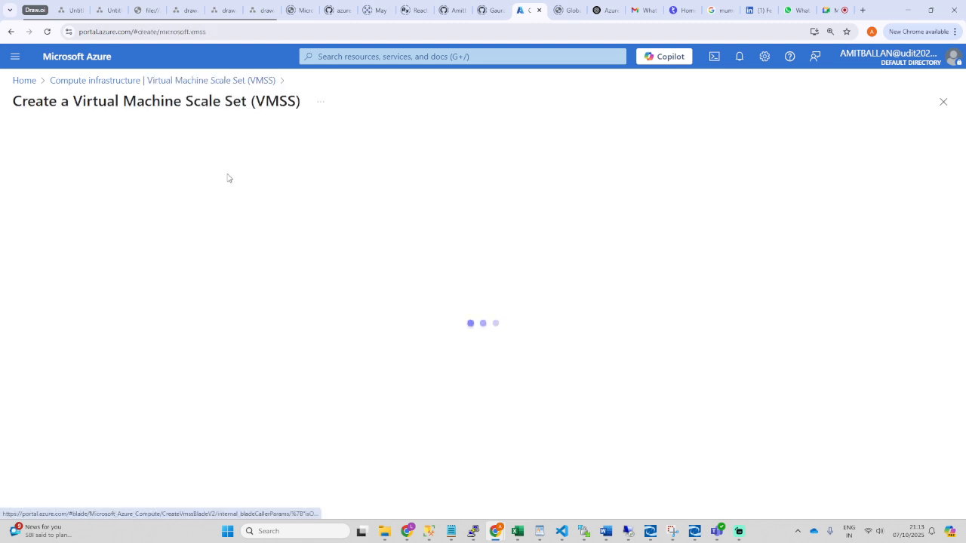
# Step: Choose amit_rg as the resource group and name the scale set Testvmss
pyautogui.scroll(-1, 547, 285)
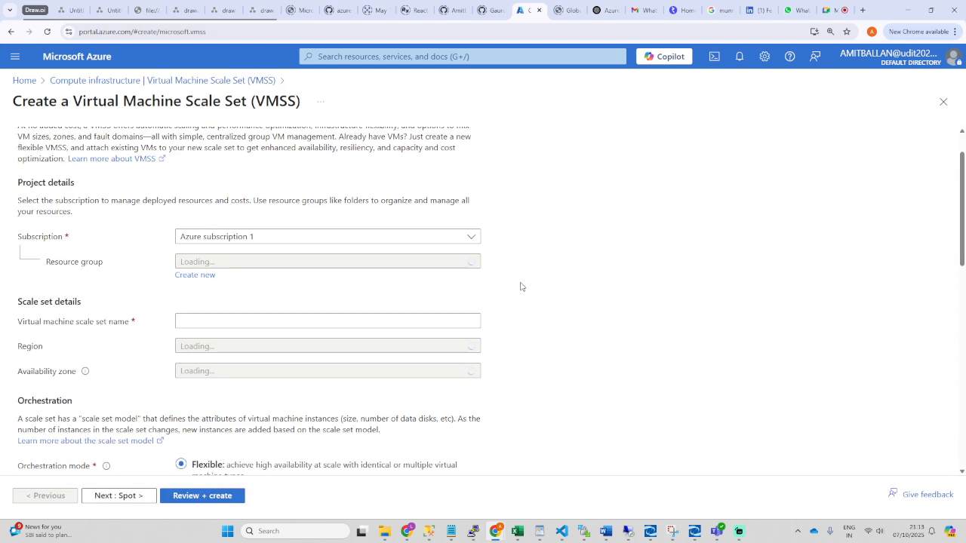
pyautogui.scroll(-2, 267, 243)
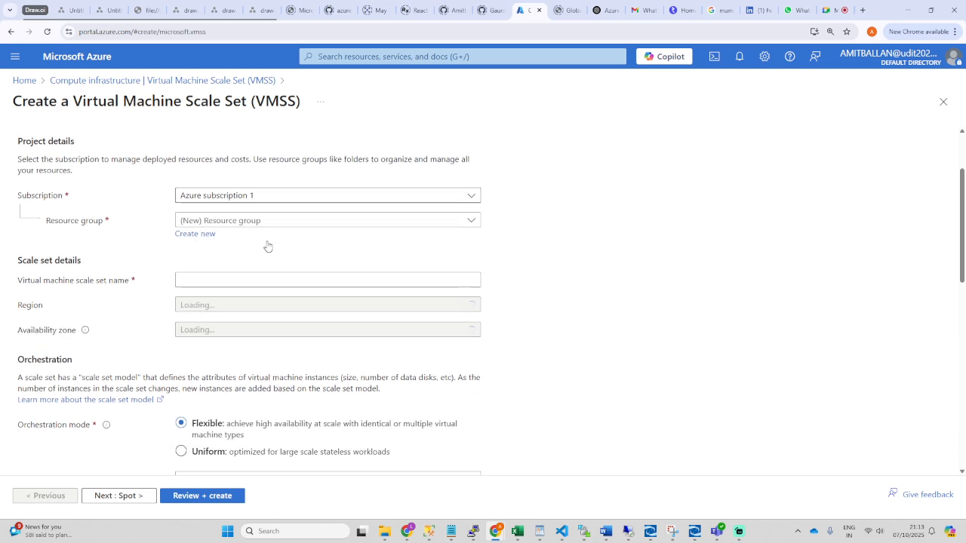
pyautogui.click(212, 160)
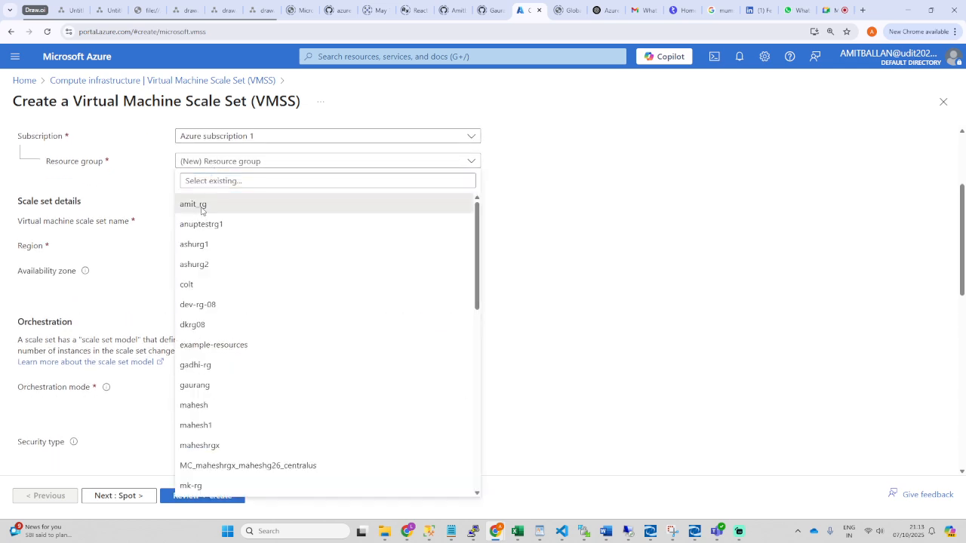
pyautogui.click(198, 204)
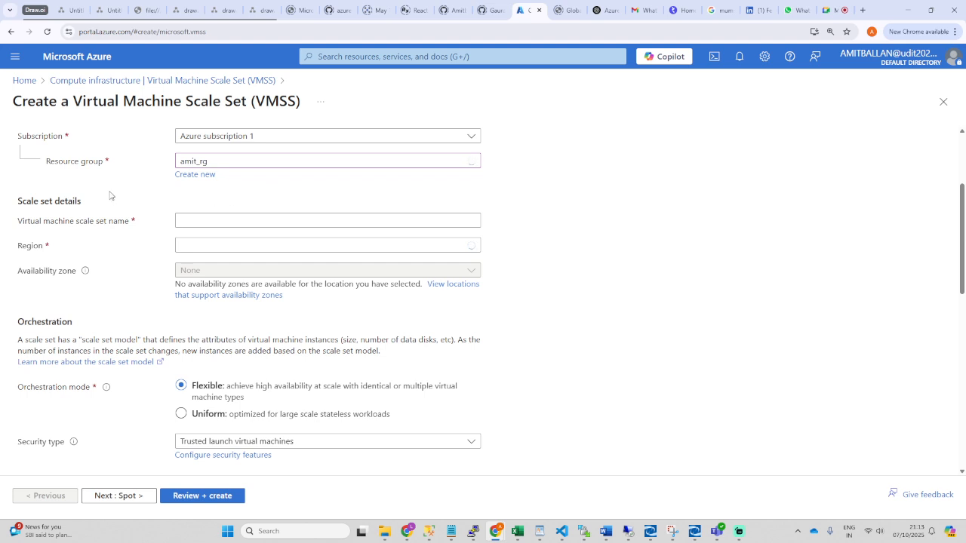
pyautogui.moveTo(19, 223); pyautogui.dragTo(136, 231)
pyautogui.click(199, 220)
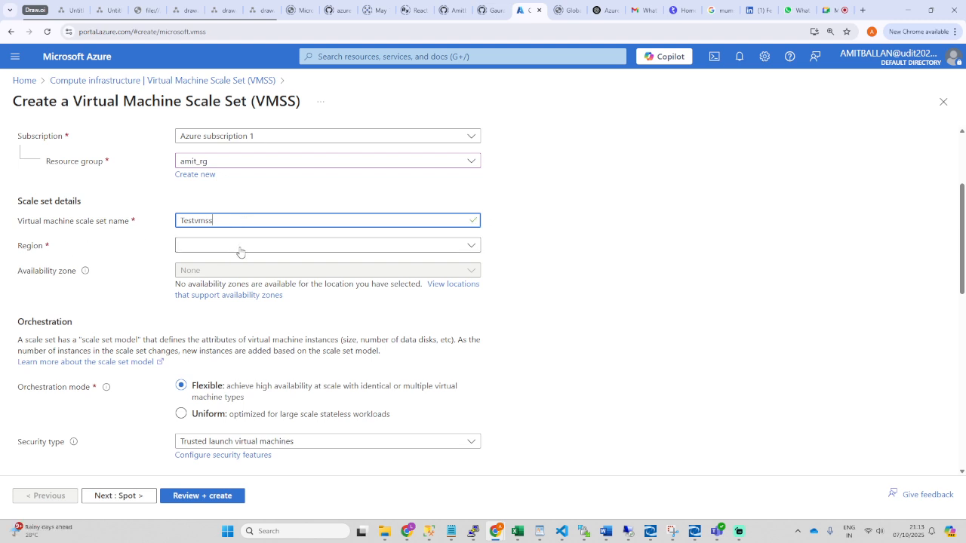
# Step: Set the region to (Asia Pacific) Japan East, then switch to the draw.io diagram
pyautogui.click(302, 249)
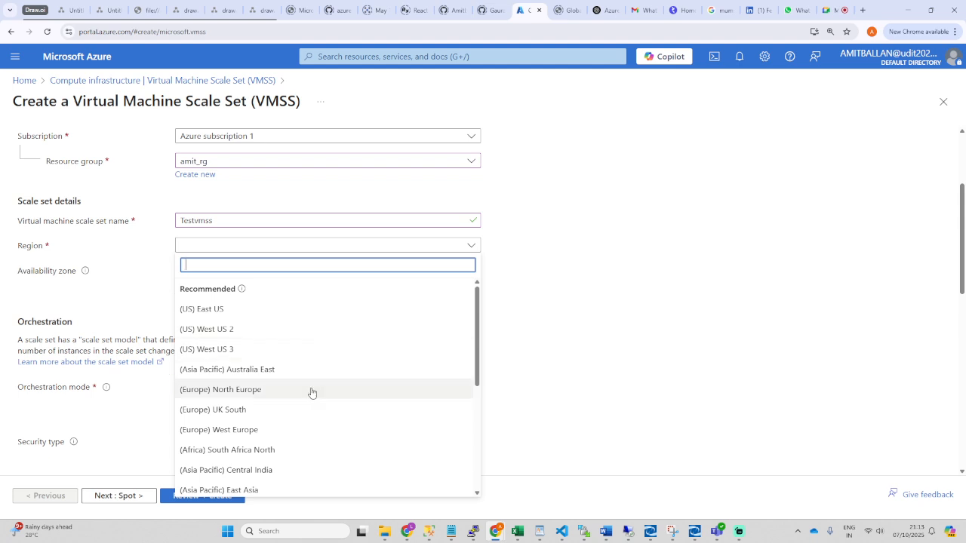
pyautogui.scroll(-3, 310, 392)
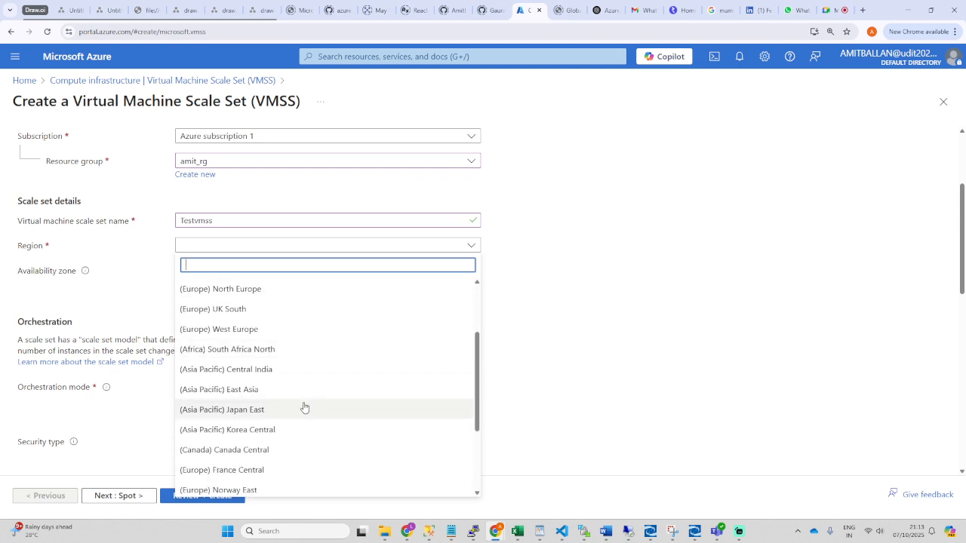
pyautogui.click(246, 416)
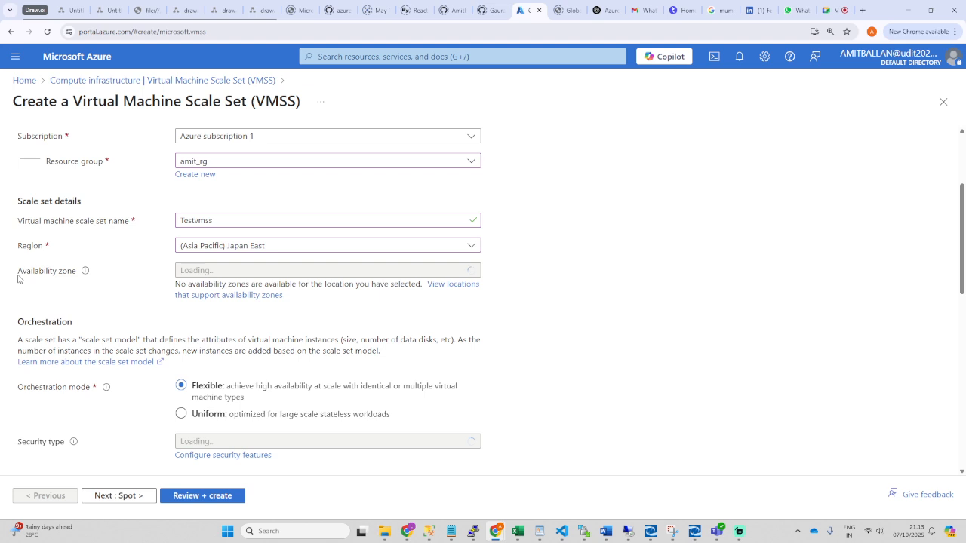
pyautogui.moveTo(19, 279); pyautogui.dragTo(86, 278)
pyautogui.moveTo(87, 278)
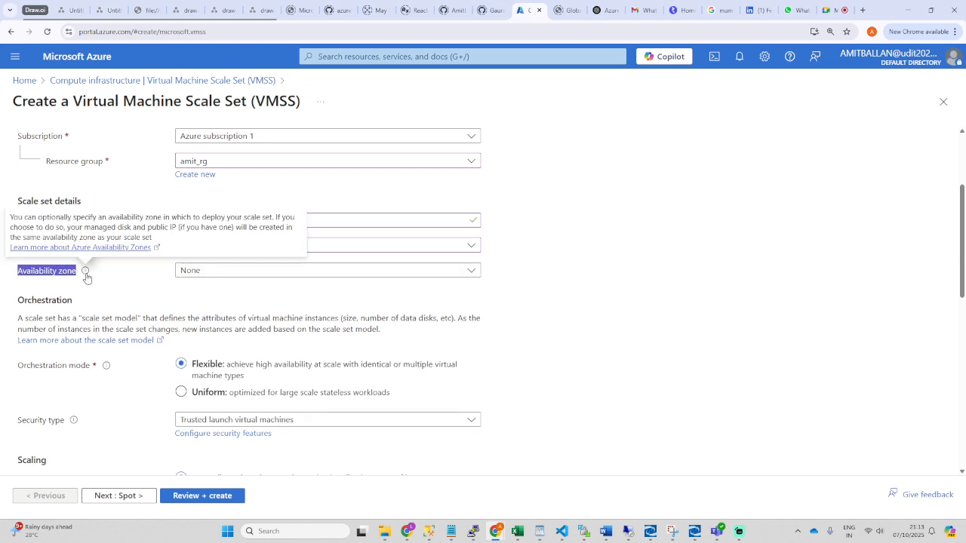
pyautogui.click(105, 10)
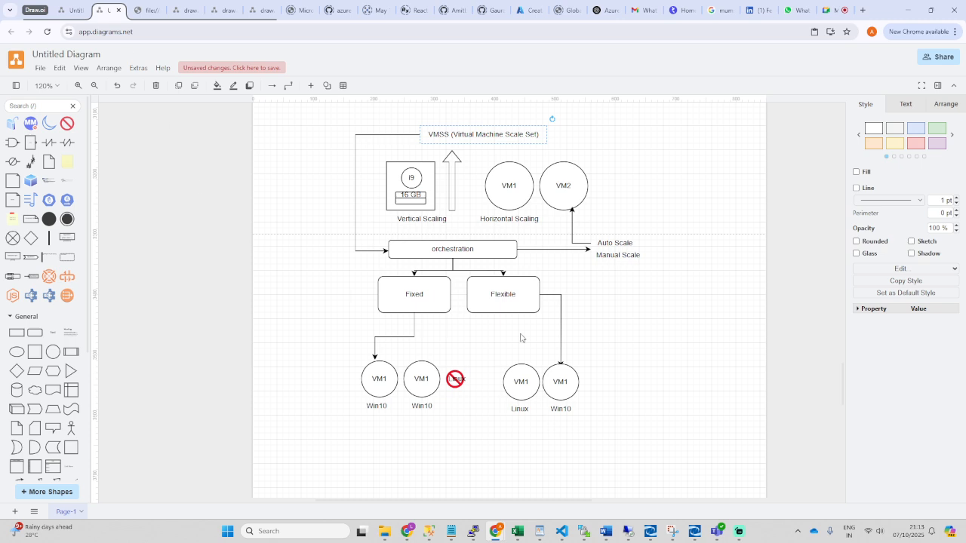
# Step: Scroll the diagram up to the Zone 1–3 boxes, then return to the Azure form
pyautogui.scroll(-3, 585, 267)
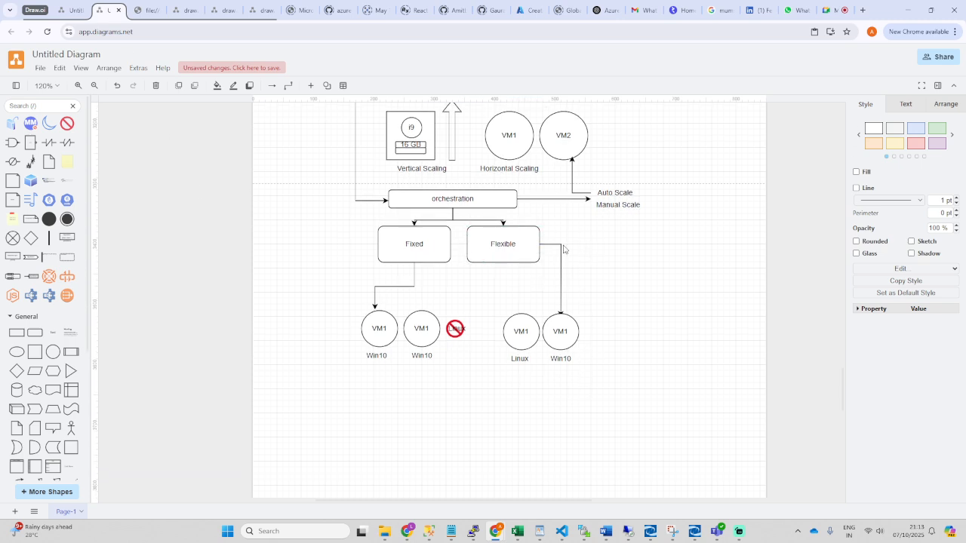
pyautogui.scroll(5, 563, 336)
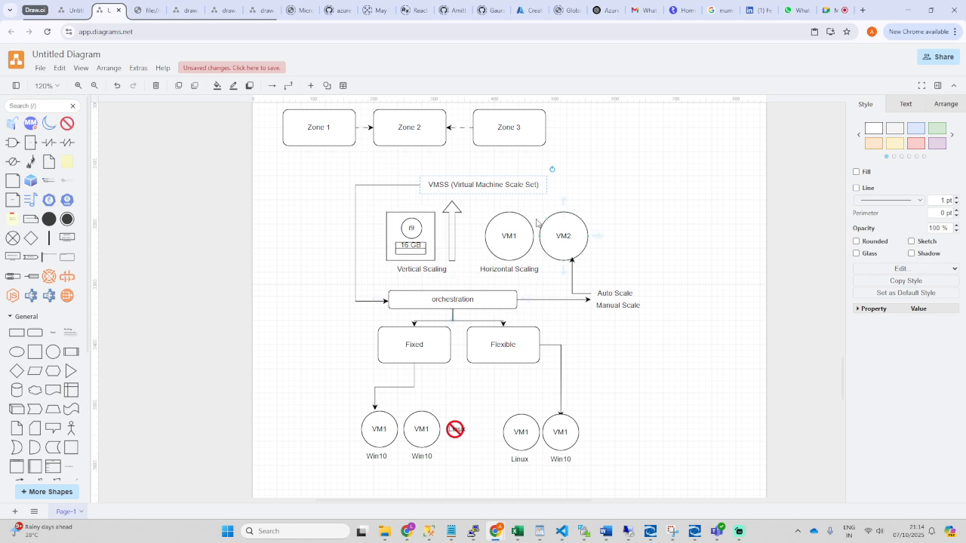
pyautogui.click(528, 11)
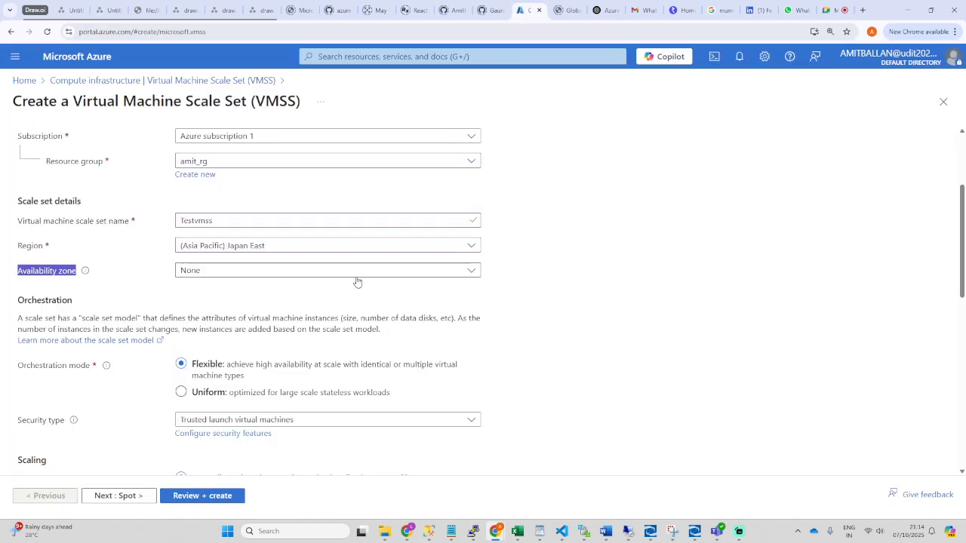
# Step: Tick Zones 1 and 2, then untick both, leaving availability zone at None
pyautogui.click(223, 272)
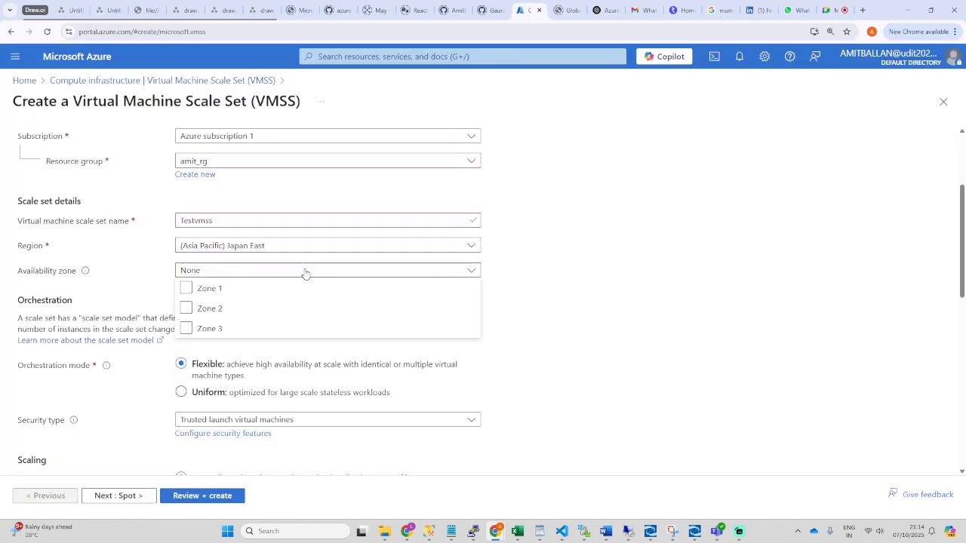
pyautogui.click(187, 289)
pyautogui.click(188, 309)
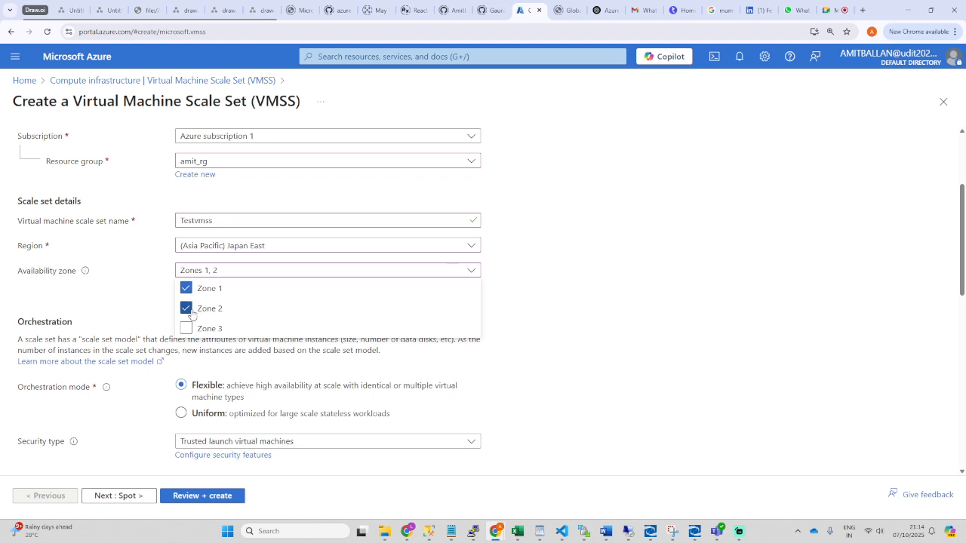
pyautogui.click(186, 309)
pyautogui.click(186, 288)
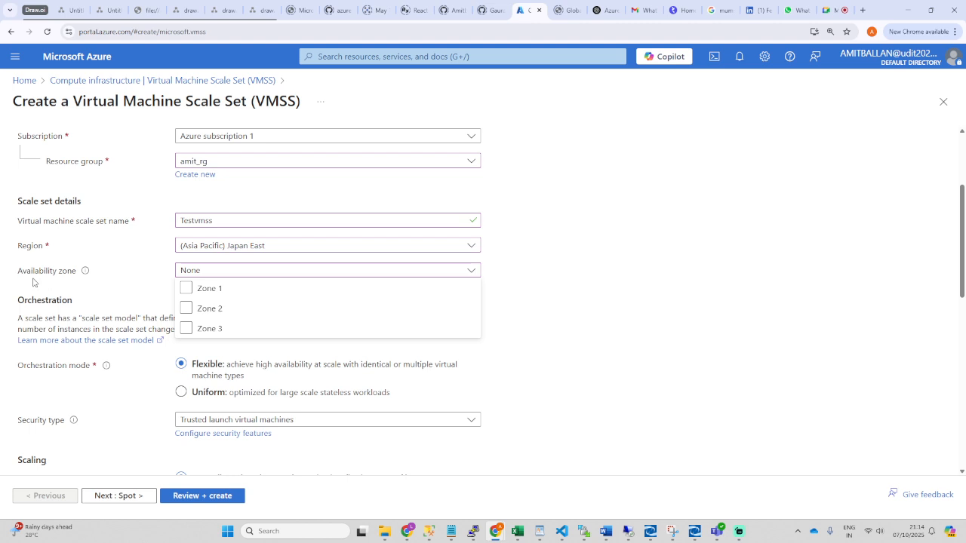
pyautogui.moveTo(85, 276)
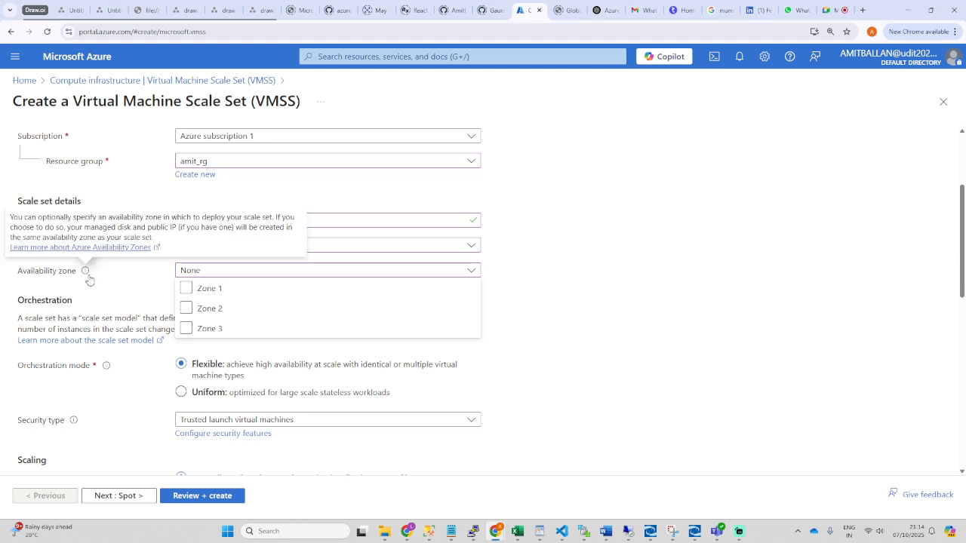
pyautogui.click(460, 273)
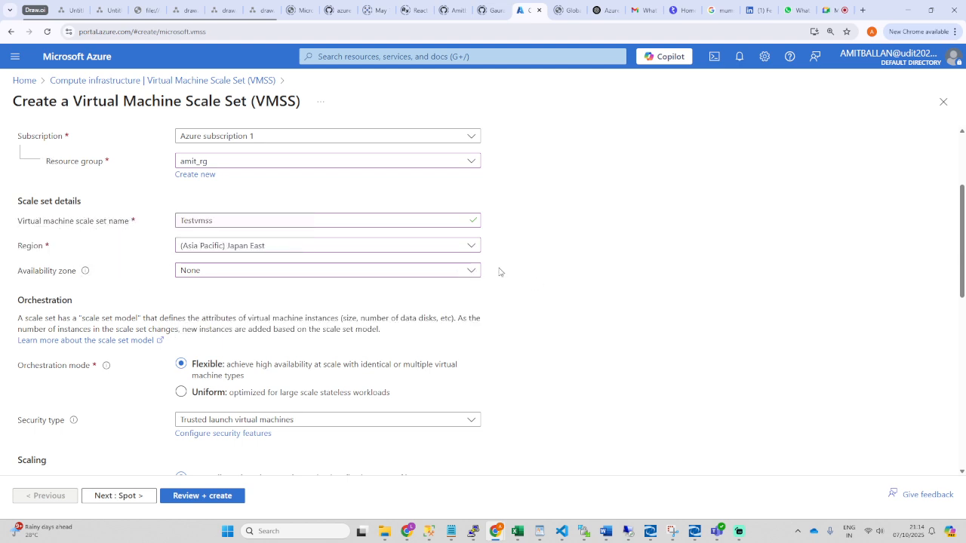
# Step: Highlight the Orchestration mode setting, then go back to the VMSS diagram
pyautogui.scroll(-3, 356, 286)
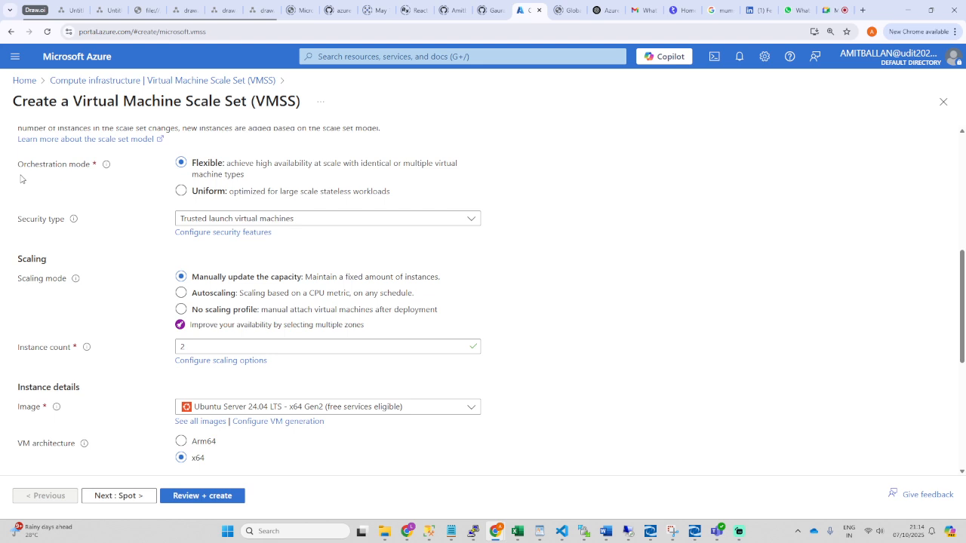
pyautogui.moveTo(23, 170); pyautogui.dragTo(90, 172)
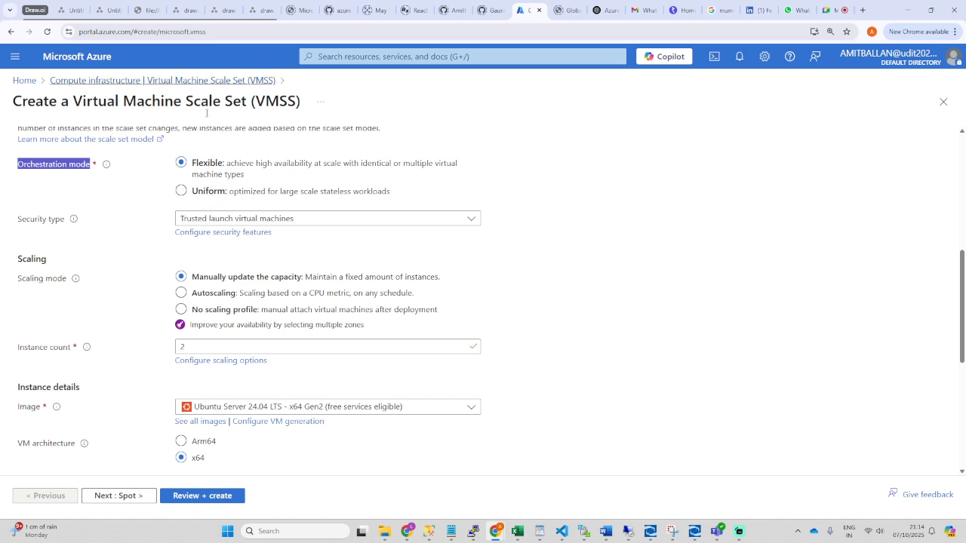
pyautogui.click(114, 10)
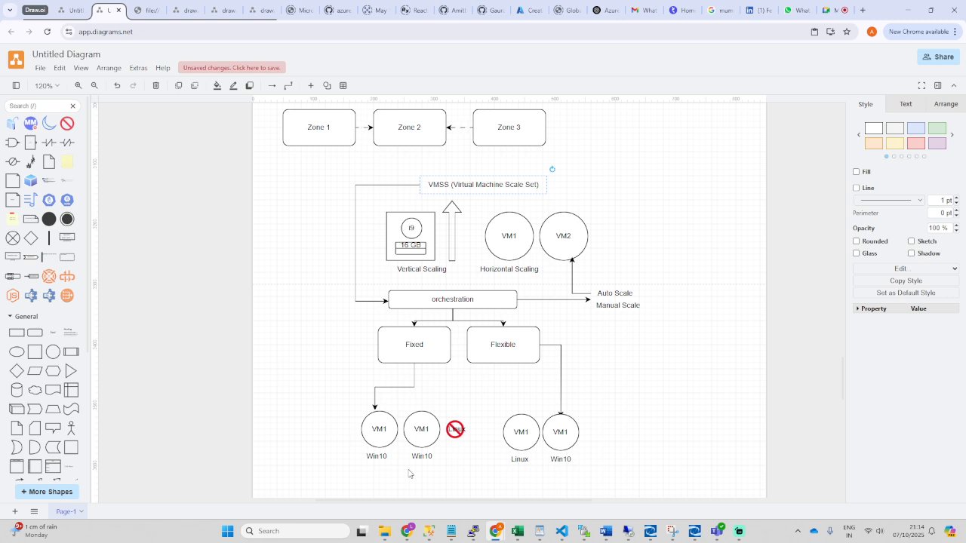
# Step: Relabel the Fixed orchestration box in the diagram as Uniform
pyautogui.click(414, 354)
pyautogui.doubleClick(415, 349)
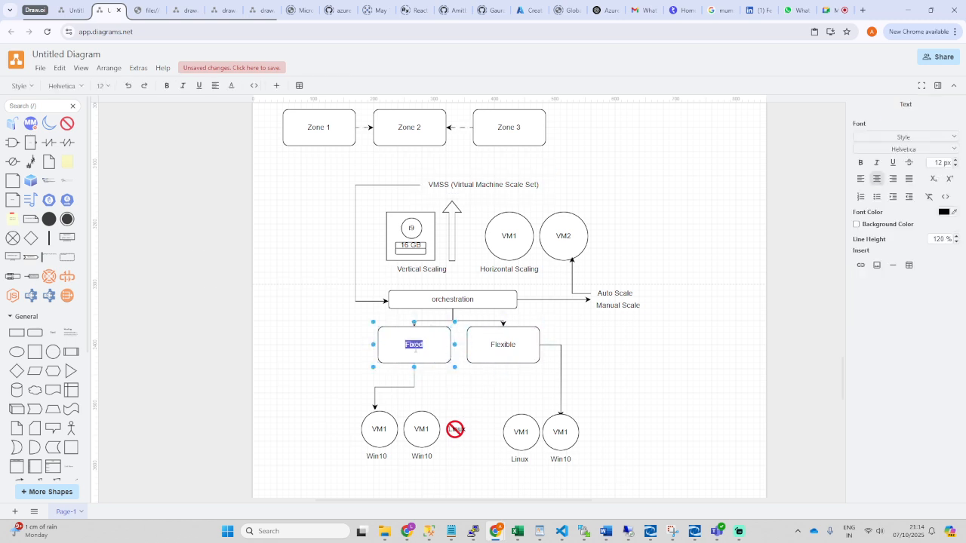
pyautogui.click(424, 346)
pyautogui.click(529, 9)
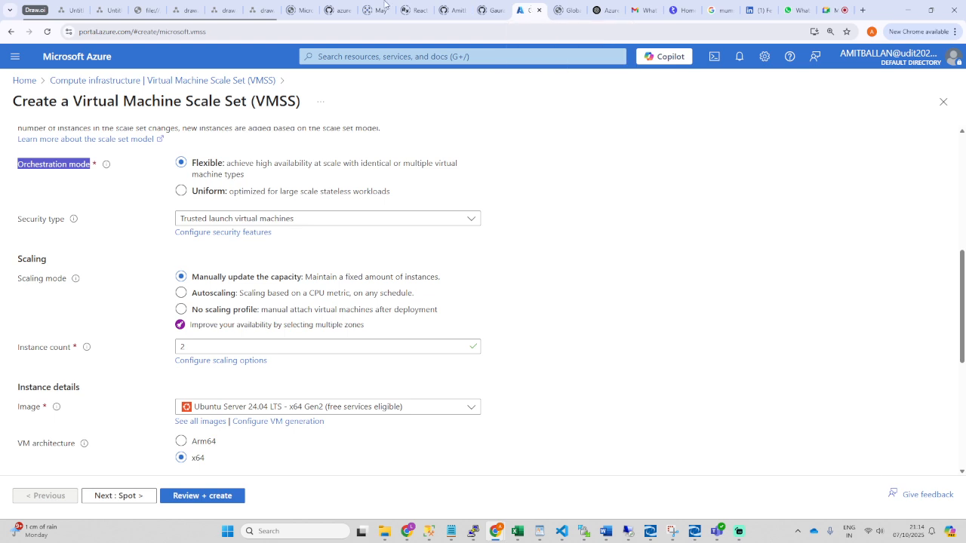
pyautogui.click(110, 10)
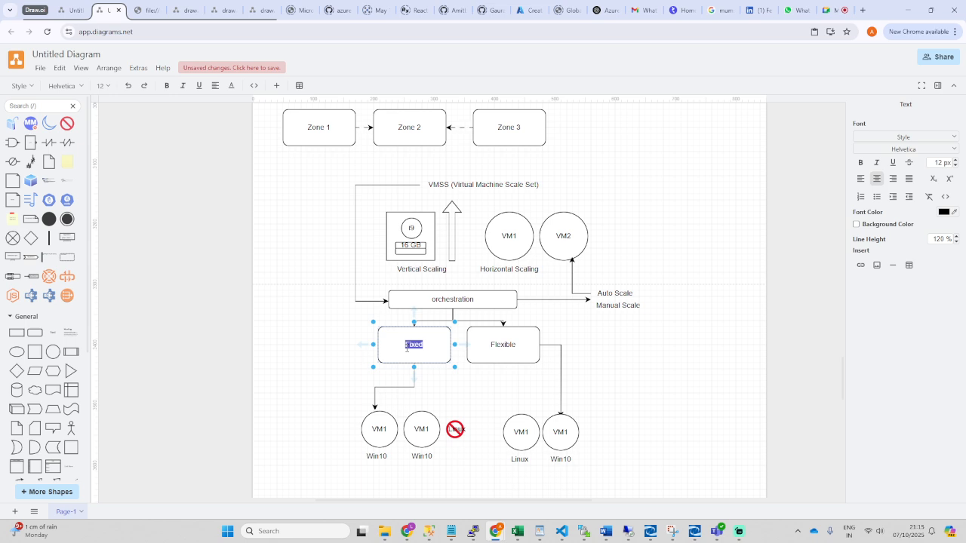
pyautogui.write('Uniform')
pyautogui.click(464, 387)
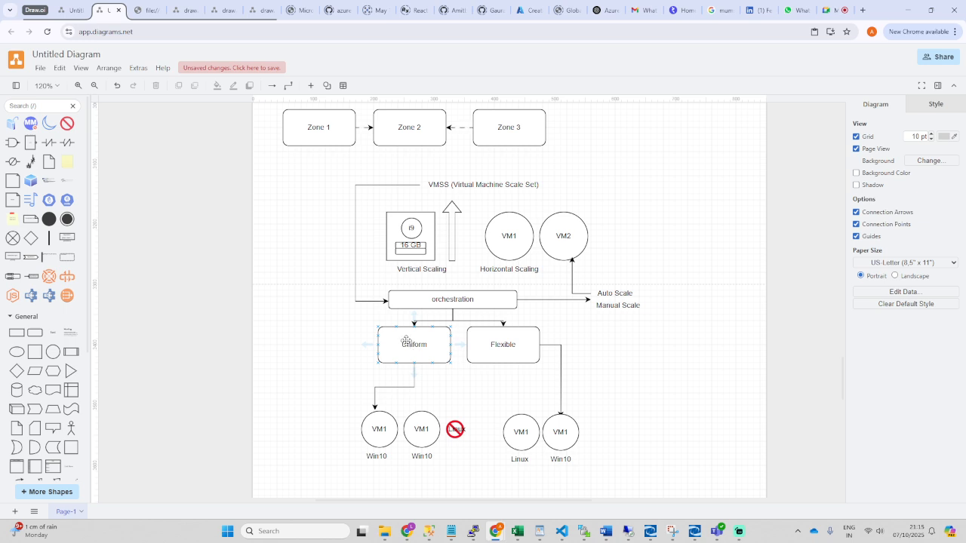
# Step: Select the Win10 VM1 circle, dismiss the Teams toast, and return to Azure
pyautogui.click(375, 440)
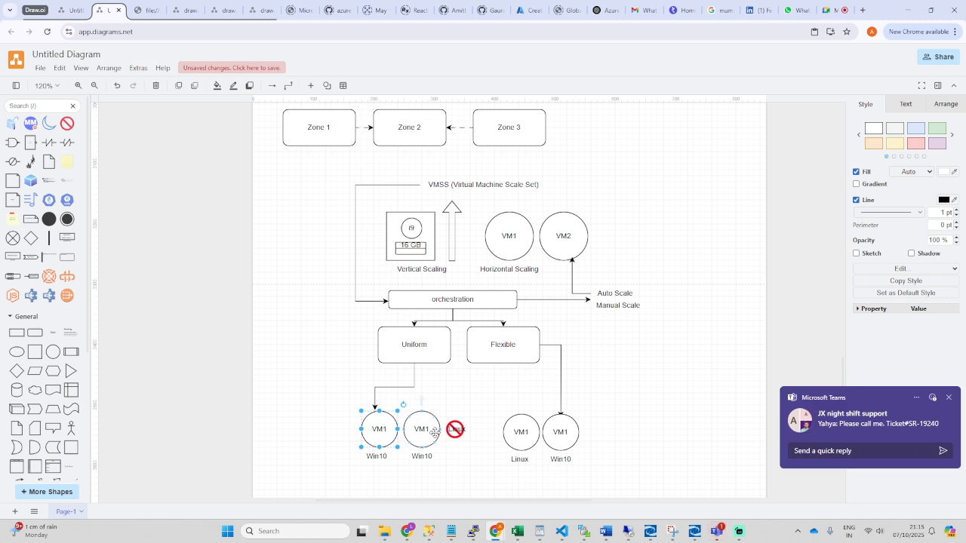
pyautogui.click(950, 399)
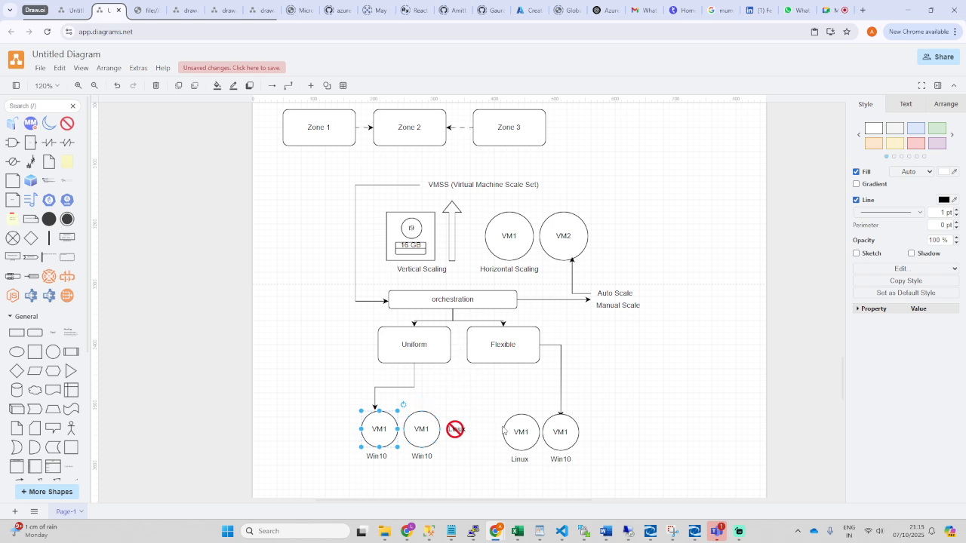
pyautogui.click(538, 9)
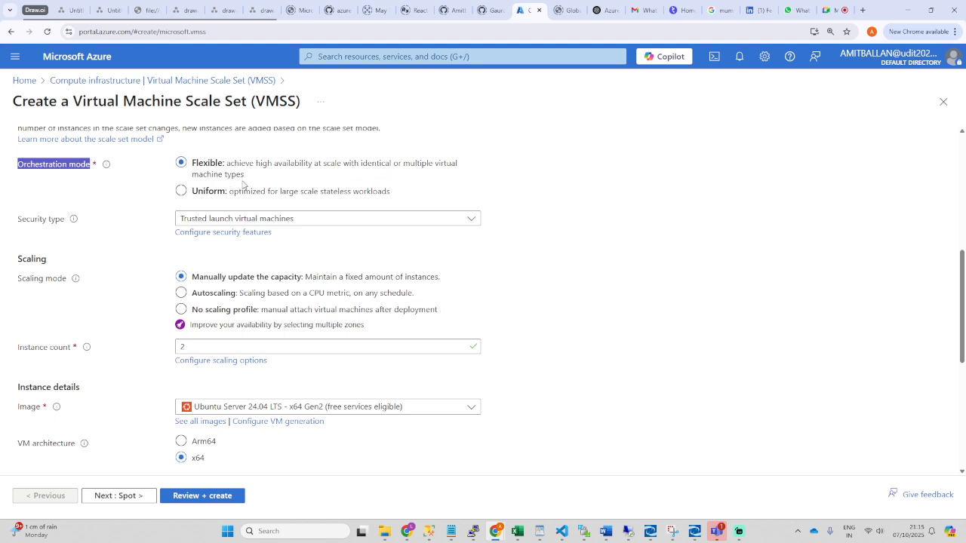
# Step: Compare the Flexible and Uniform descriptions, switching to Uniform and back to Flexible
pyautogui.moveTo(242, 184); pyautogui.dragTo(193, 184)
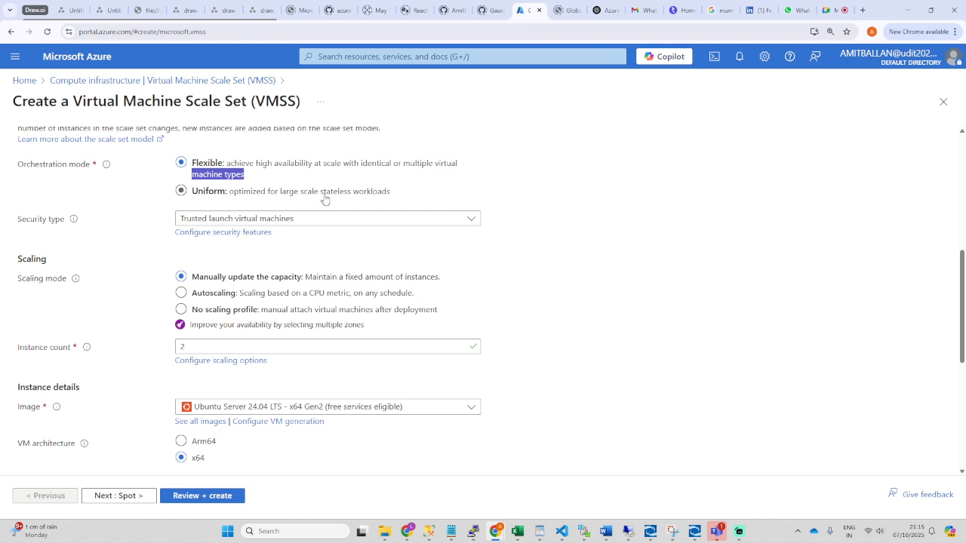
pyautogui.moveTo(392, 196); pyautogui.dragTo(228, 201)
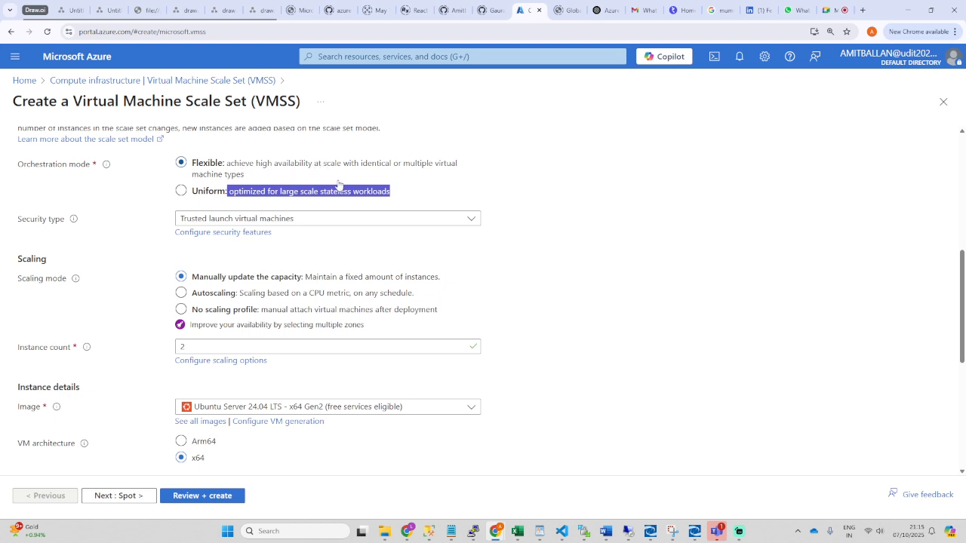
pyautogui.click(435, 186)
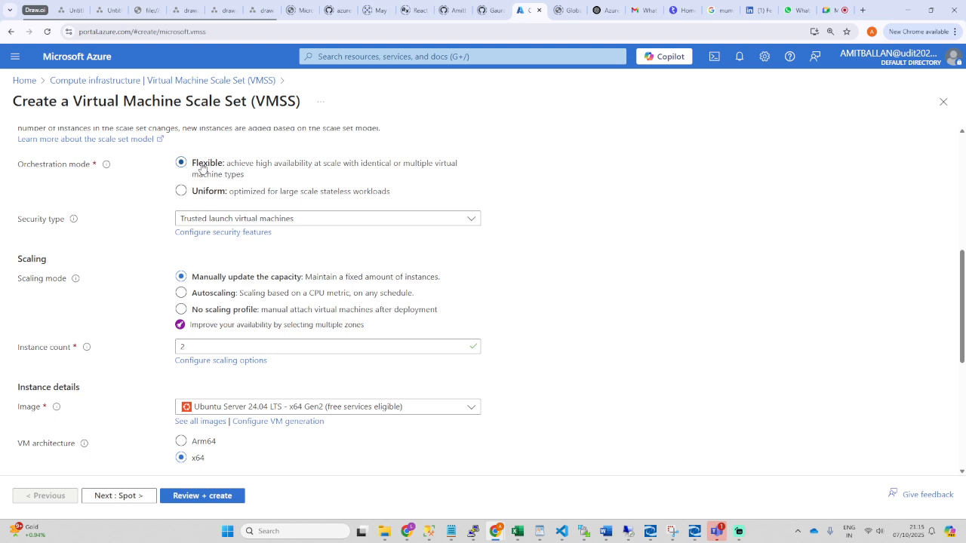
pyautogui.click(182, 191)
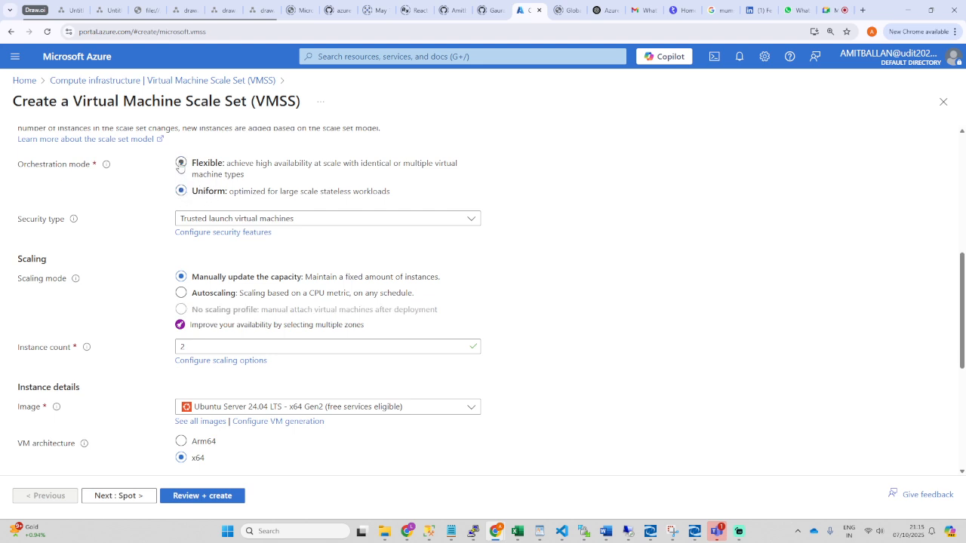
pyautogui.click(181, 163)
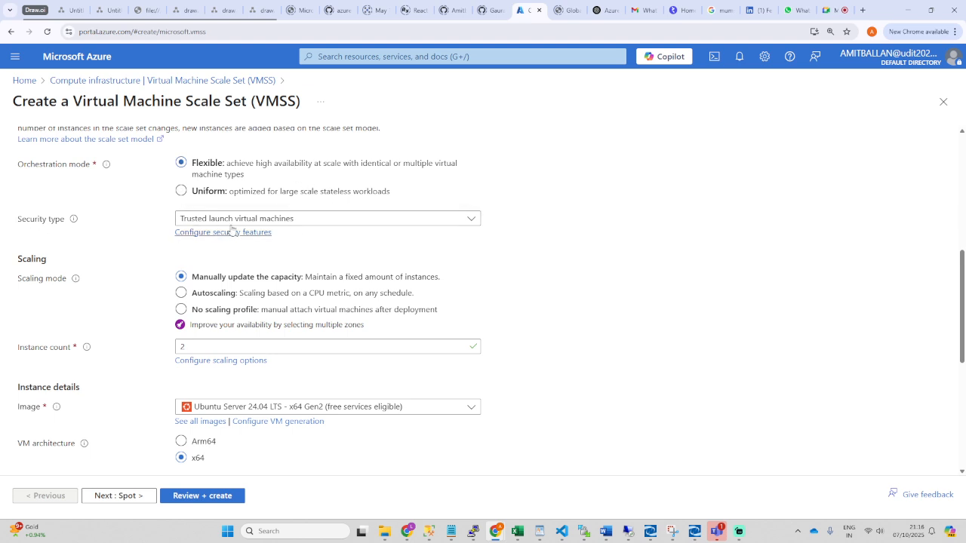
# Step: Set the security type to Standard
pyautogui.click(308, 218)
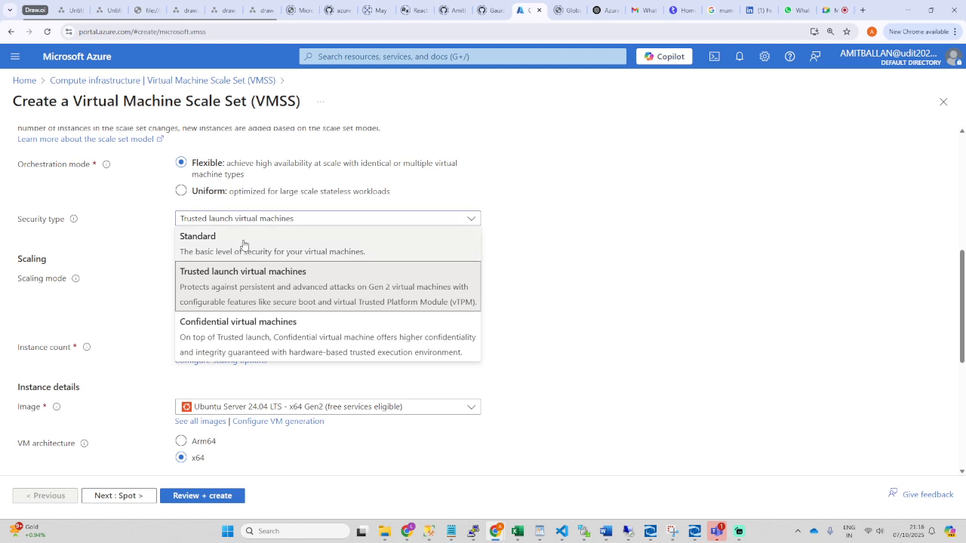
pyautogui.click(303, 237)
pyautogui.click(288, 218)
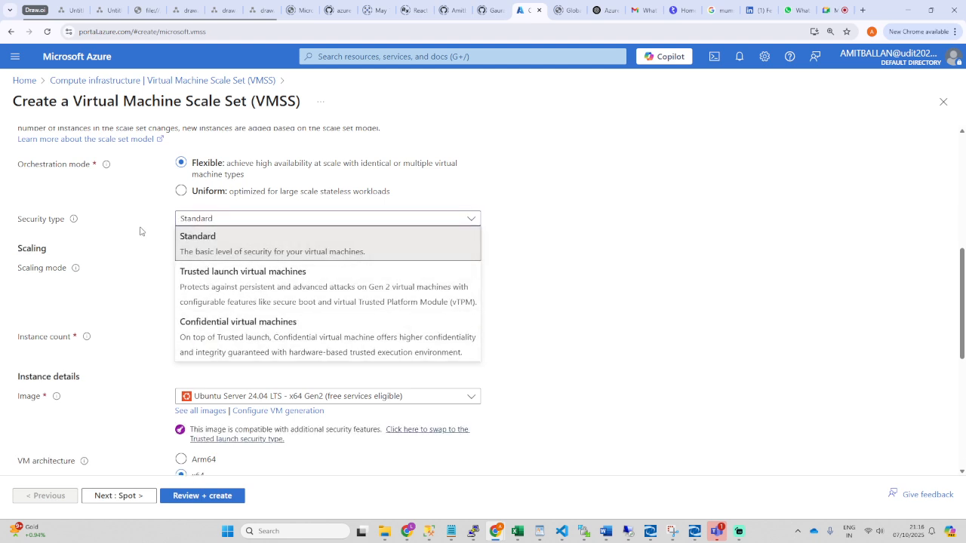
pyautogui.click(274, 226)
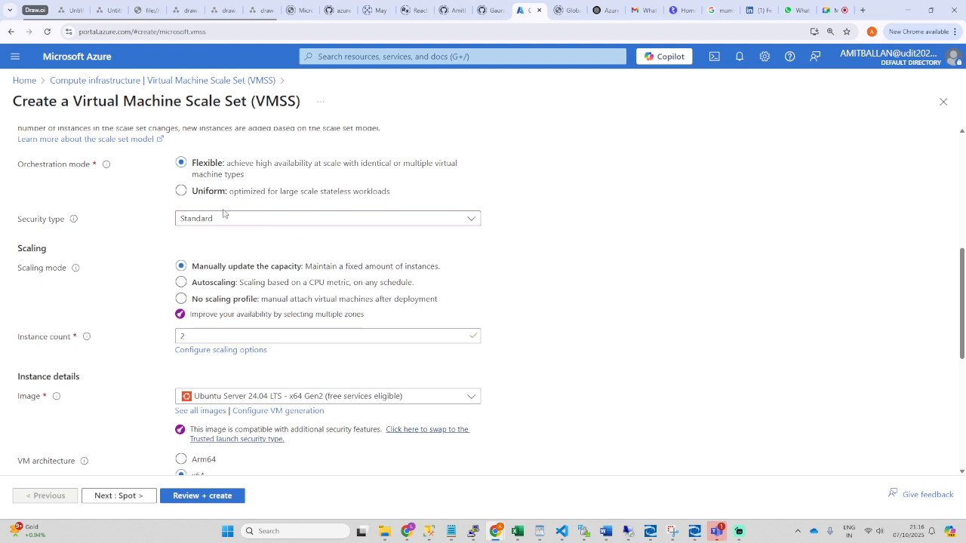
pyautogui.moveTo(14, 251); pyautogui.dragTo(55, 250)
# Step: Try Autoscaling and No scaling profile, keep manual capacity, and change Instance count from 2 to 1
pyautogui.click(123, 241)
pyautogui.moveTo(191, 284); pyautogui.dragTo(236, 290)
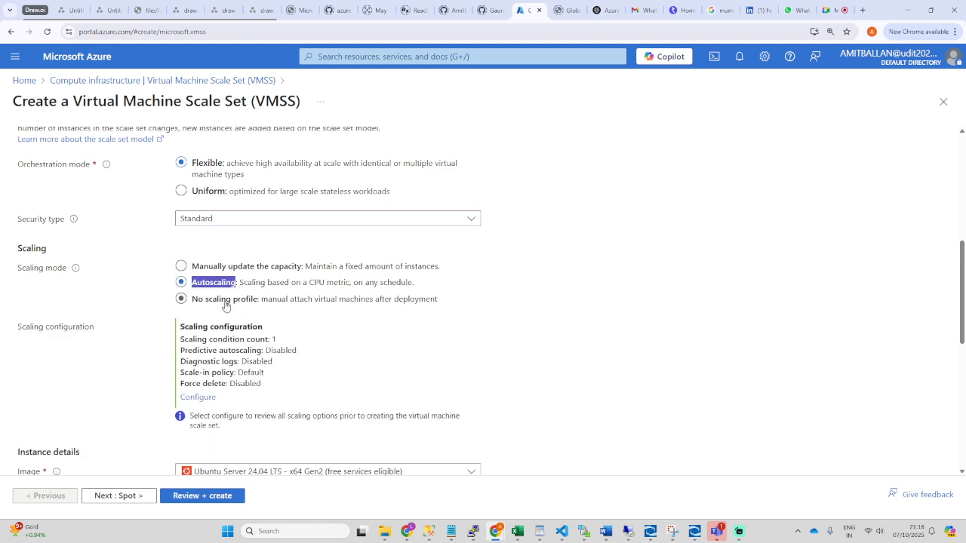
pyautogui.click(181, 299)
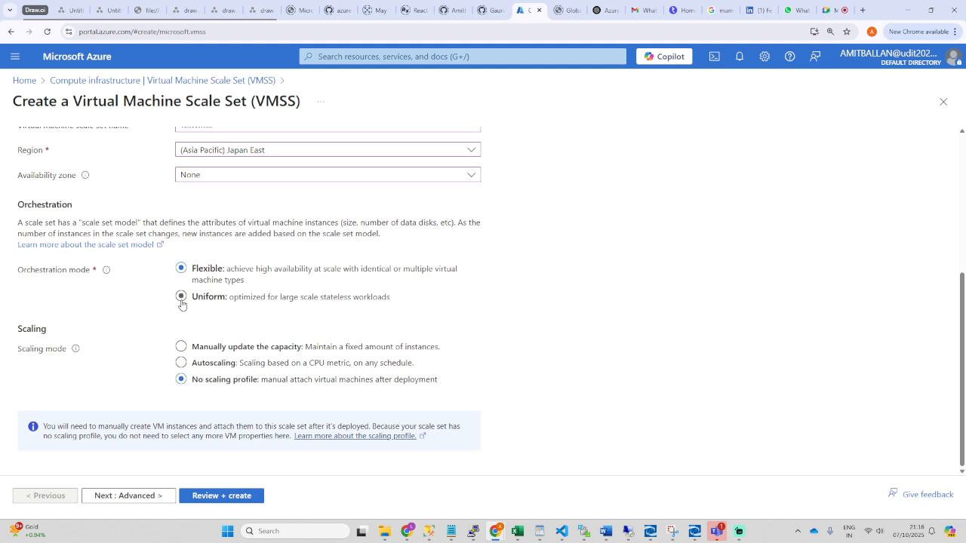
pyautogui.click(181, 346)
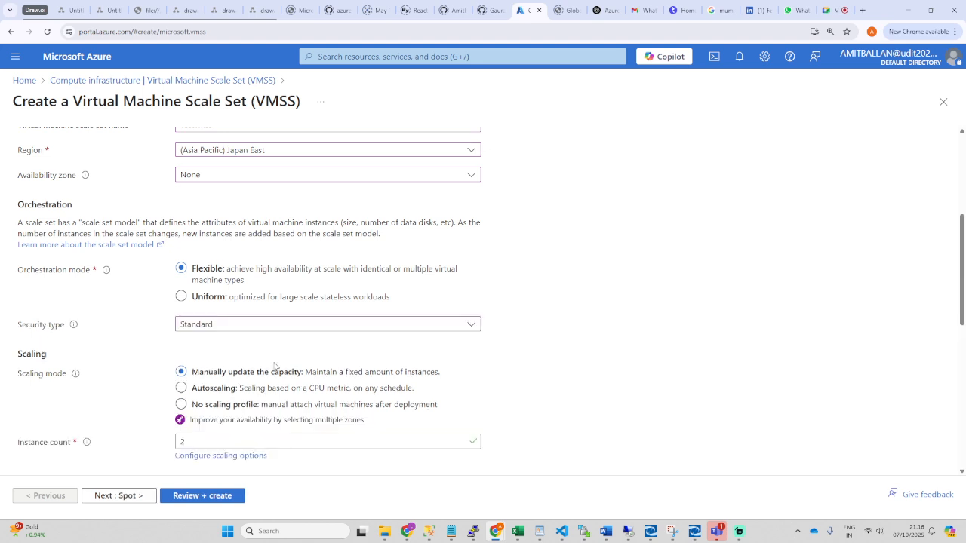
pyautogui.scroll(-4, 341, 383)
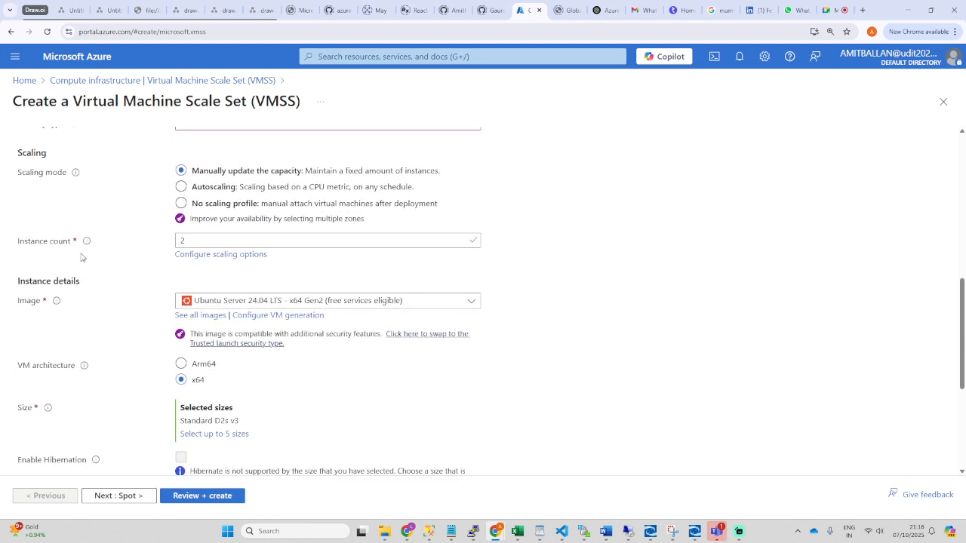
pyautogui.moveTo(18, 243); pyautogui.dragTo(70, 247)
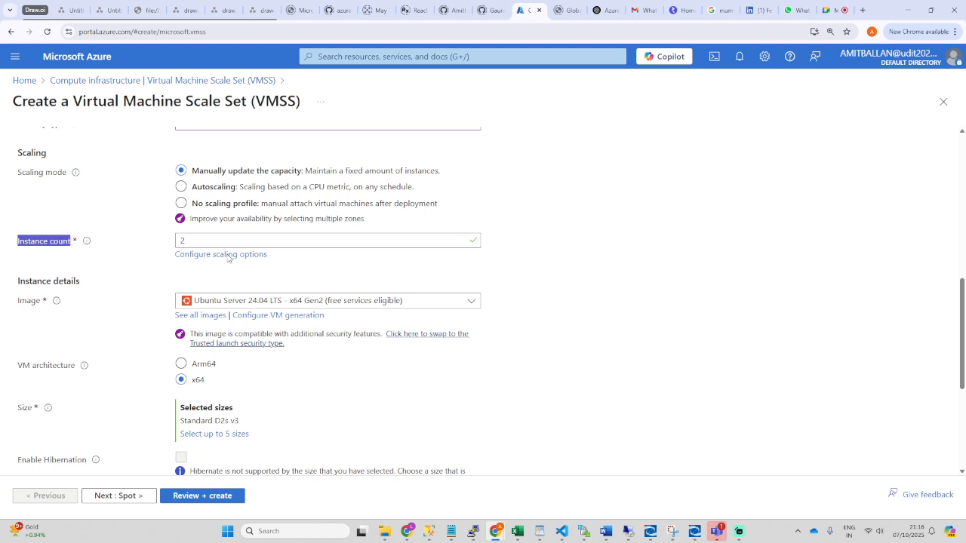
pyautogui.moveTo(188, 241); pyautogui.dragTo(176, 244)
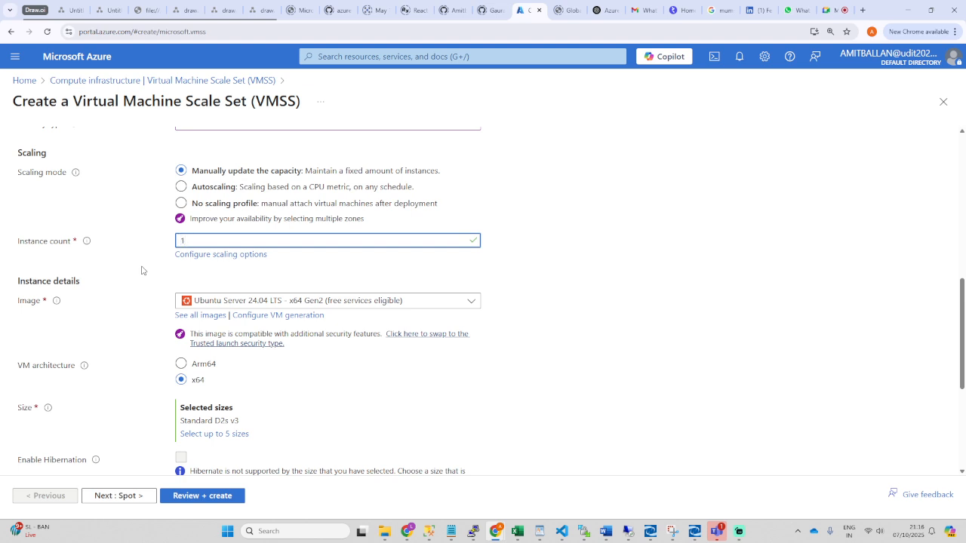
pyautogui.write('0')
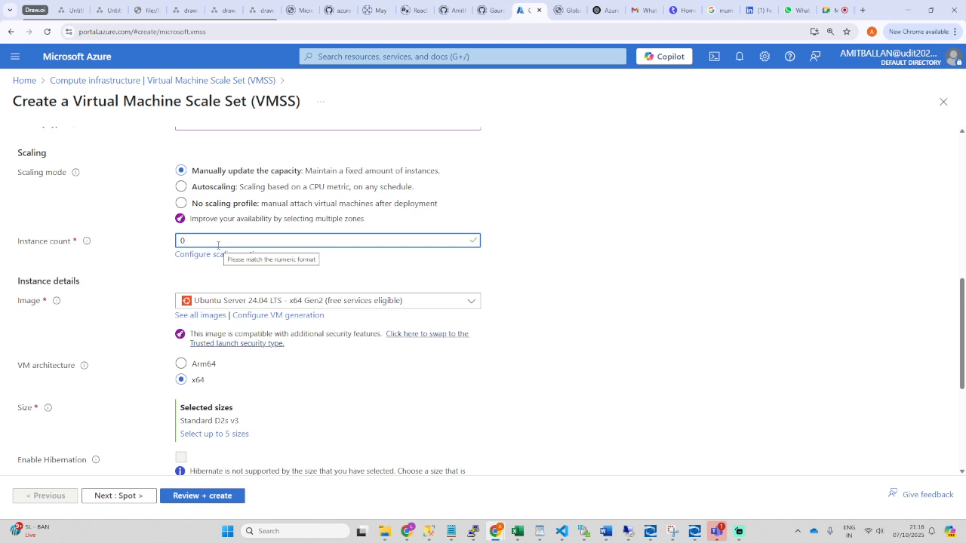
pyautogui.press('BackSpace')
pyautogui.write('1')
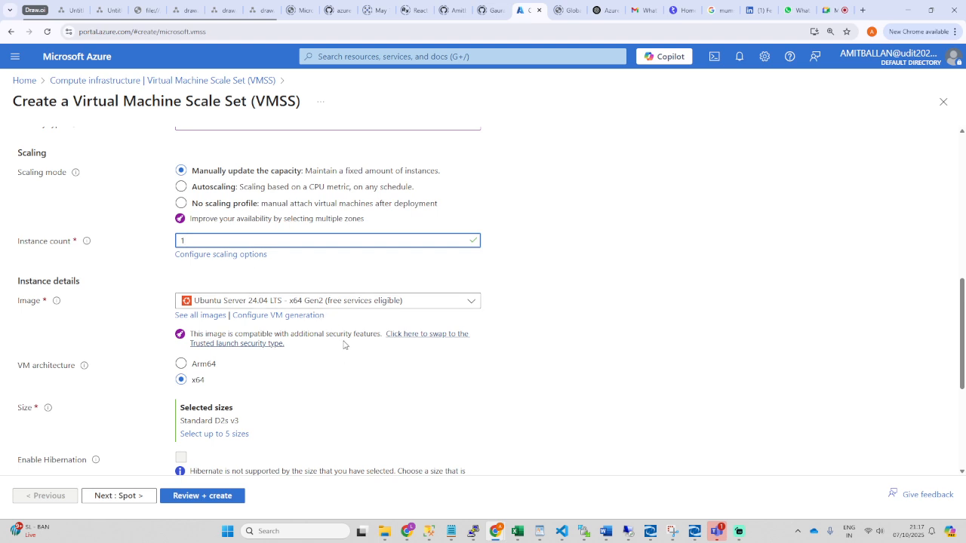
# Step: Select the Windows 11 Pro, version 24H2 - x64 Gen2 image from the Image list
pyautogui.click(440, 305)
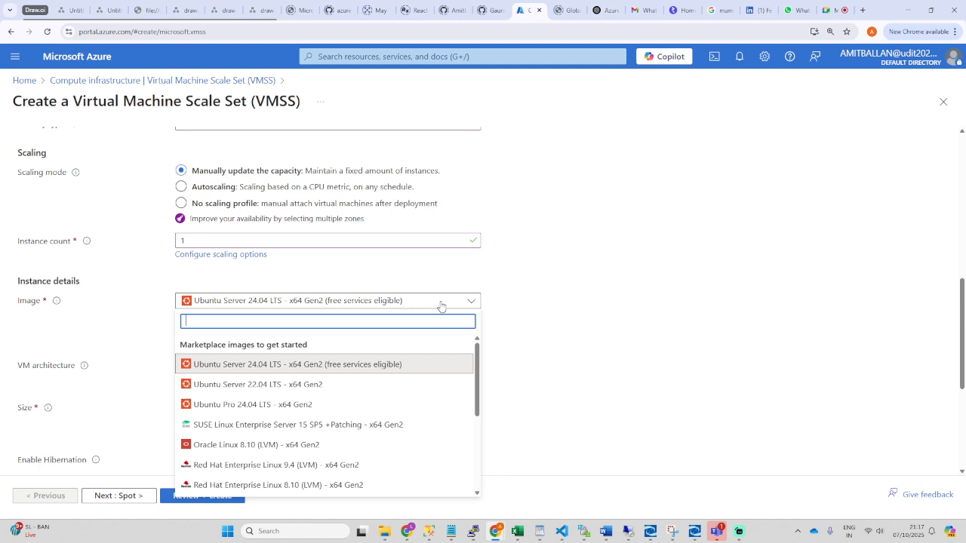
pyautogui.scroll(-3, 373, 394)
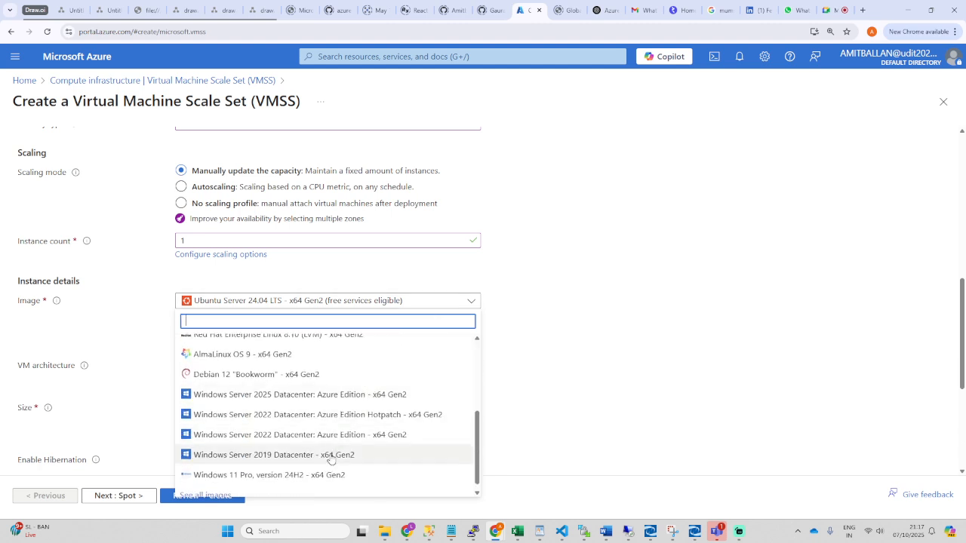
pyautogui.scroll(-1, 299, 430)
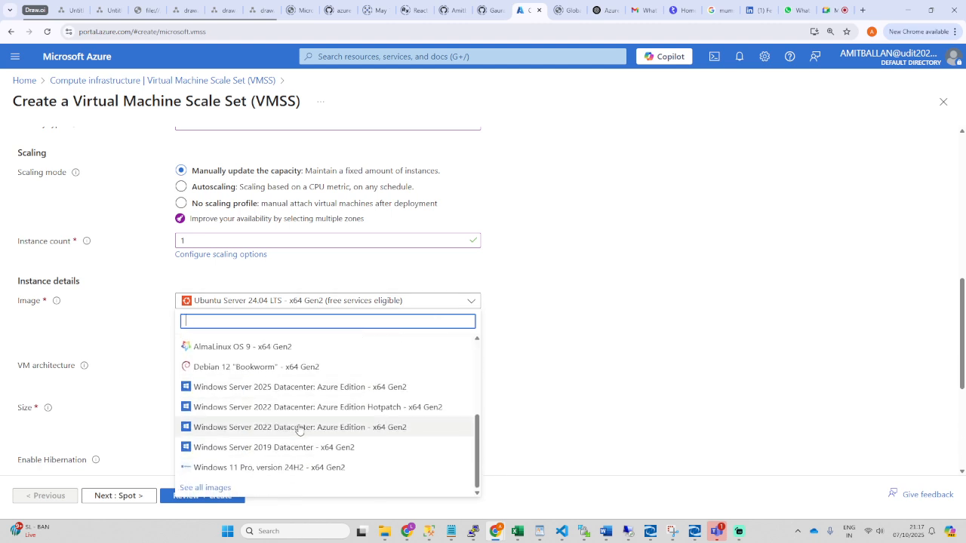
pyautogui.click(280, 467)
pyautogui.scroll(-2, 344, 370)
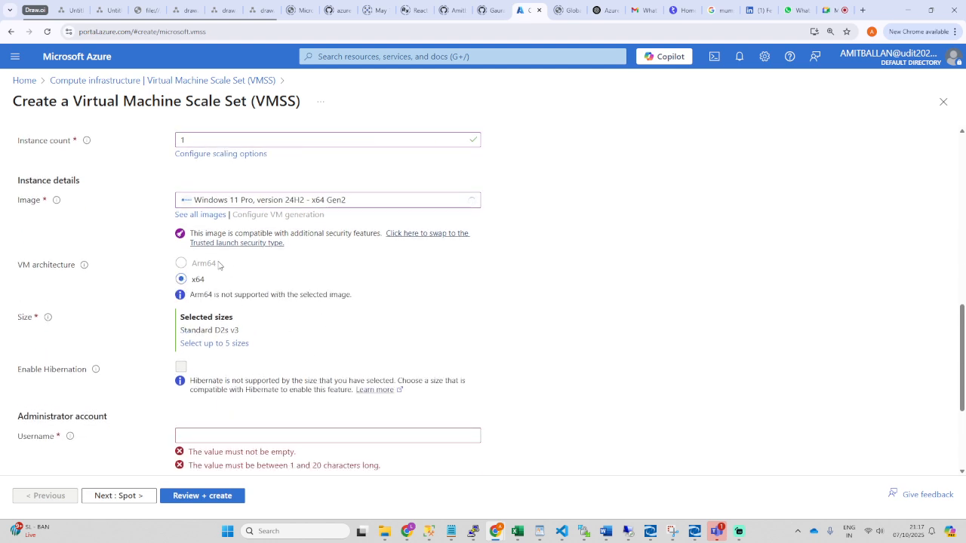
pyautogui.scroll(-2, 219, 266)
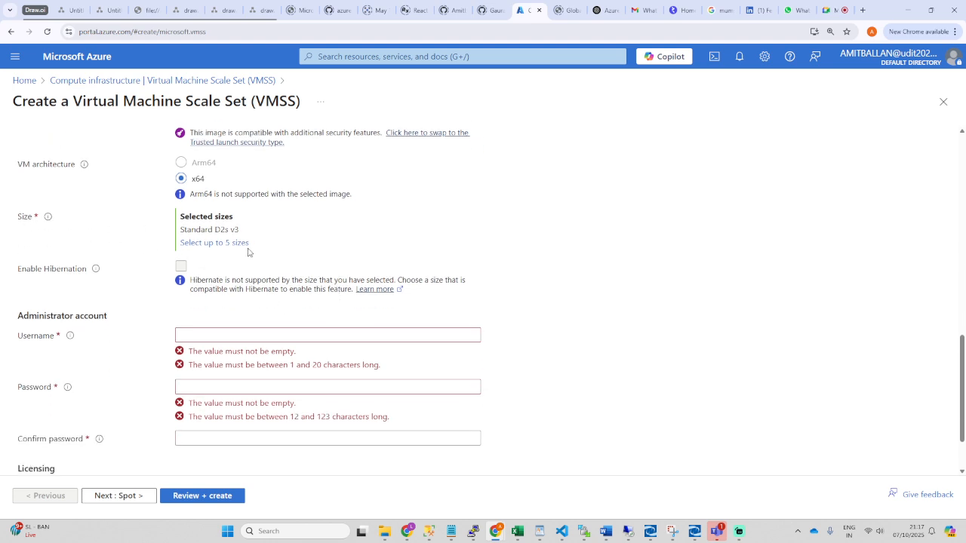
pyautogui.scroll(-1, 249, 265)
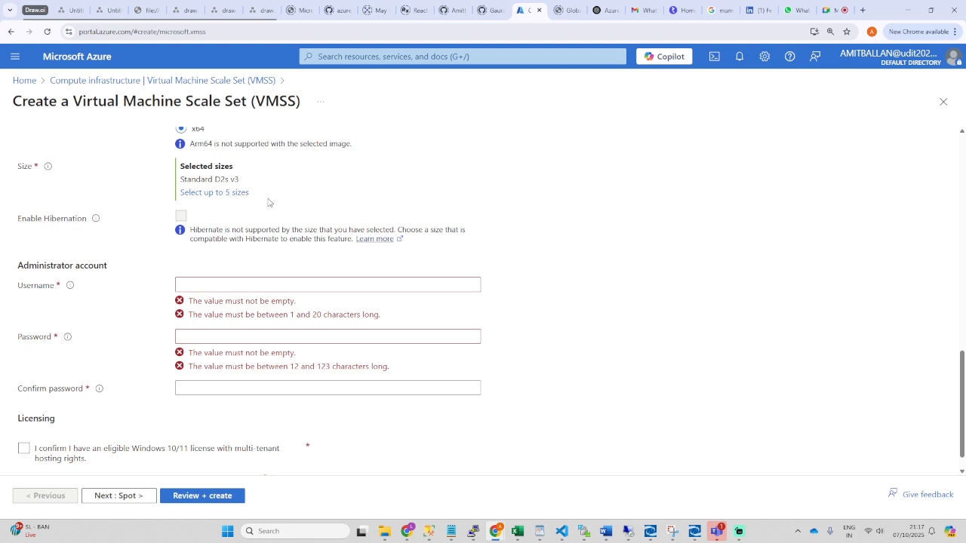
# Step: Enter azureuser in the Administrator account Username box
pyautogui.click(205, 284)
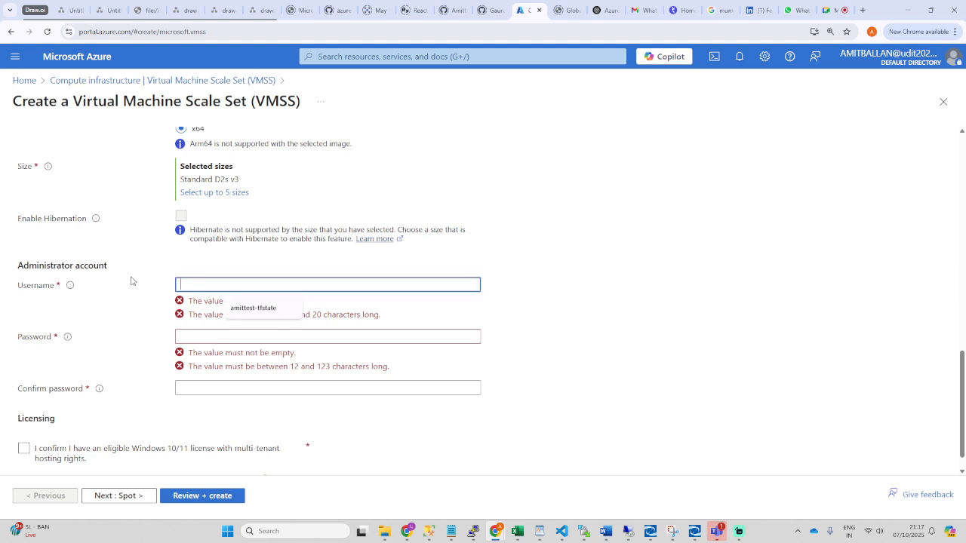
pyautogui.scroll(8, 285, 257)
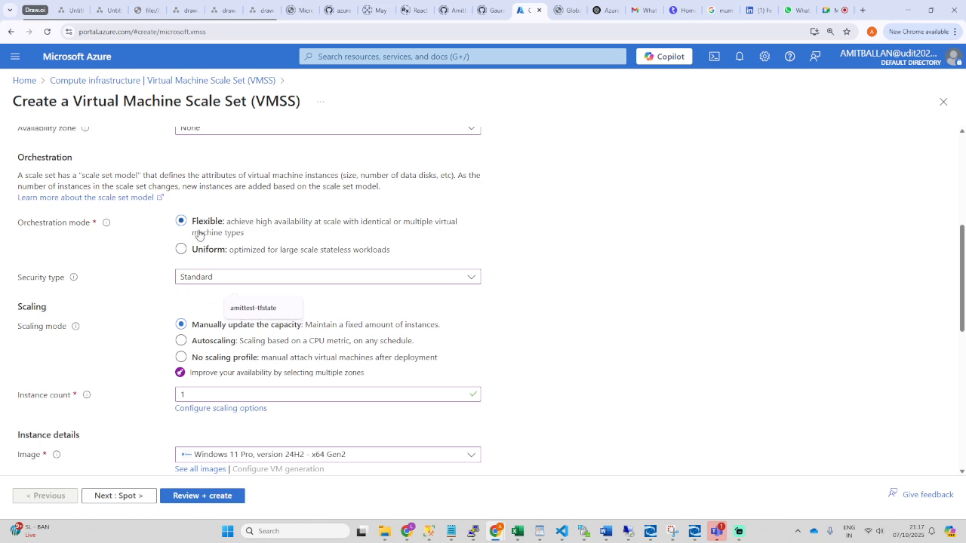
pyautogui.scroll(1, 198, 247)
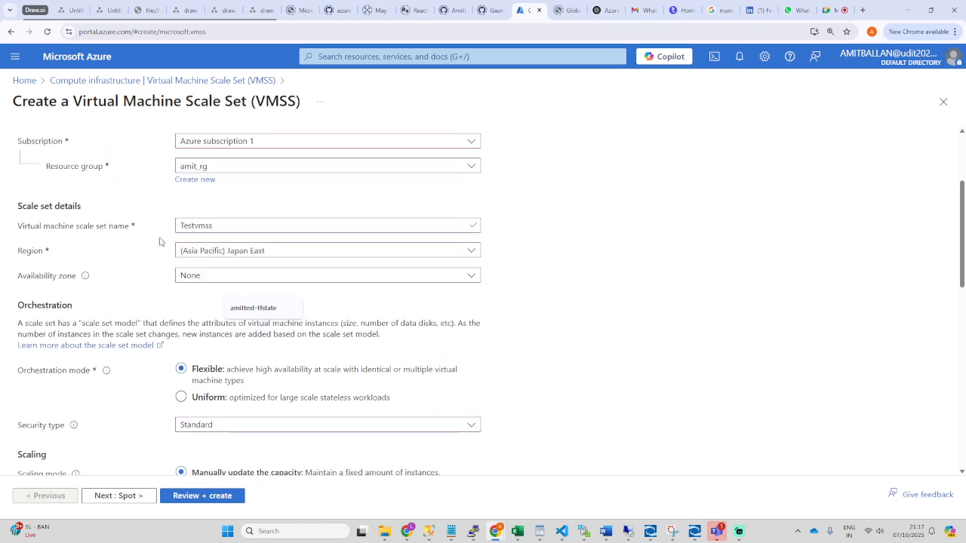
pyautogui.scroll(-10, 190, 326)
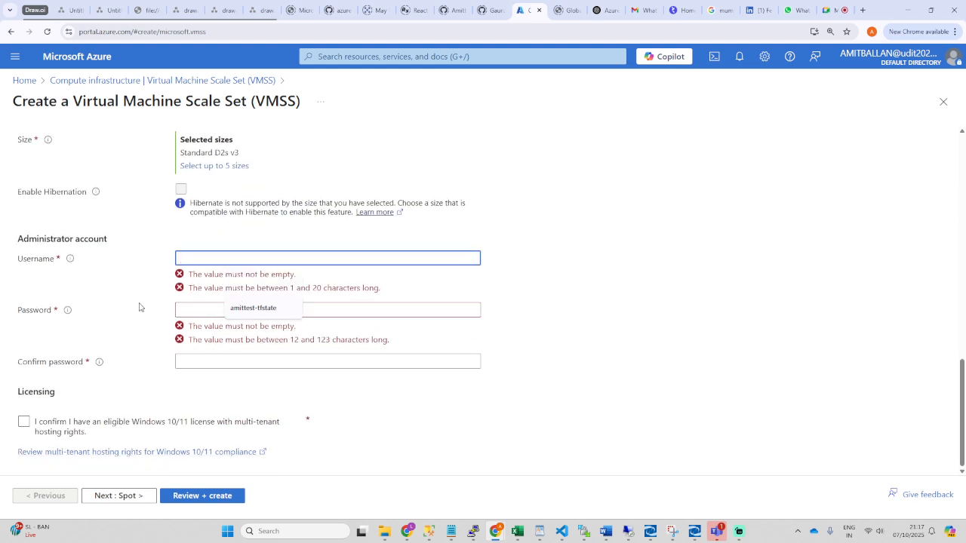
pyautogui.moveTo(15, 261); pyautogui.dragTo(58, 262)
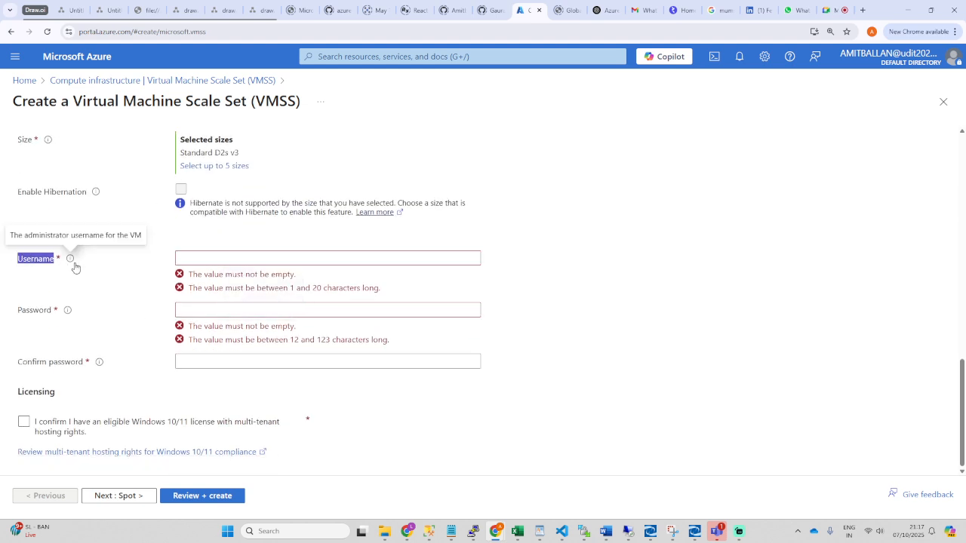
pyautogui.click(205, 257)
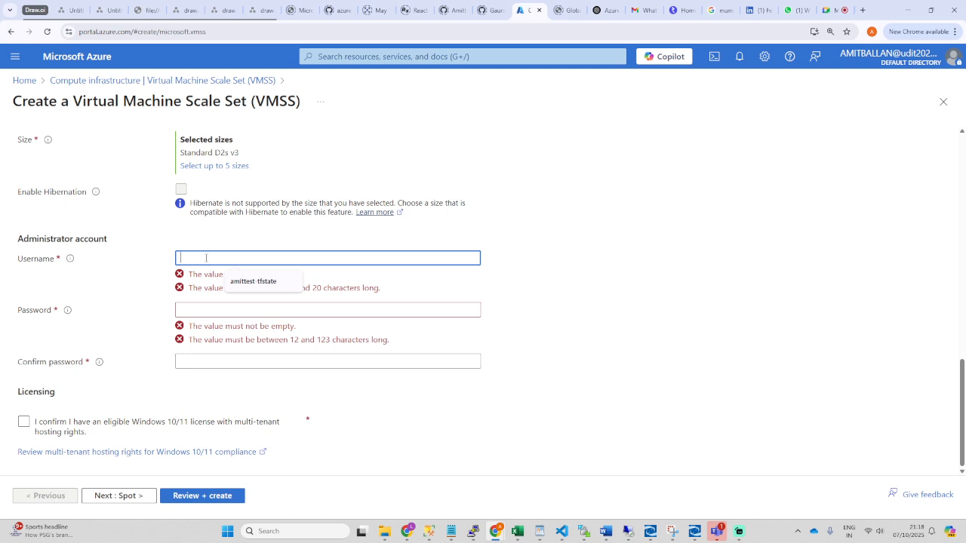
pyautogui.write('azureuser')
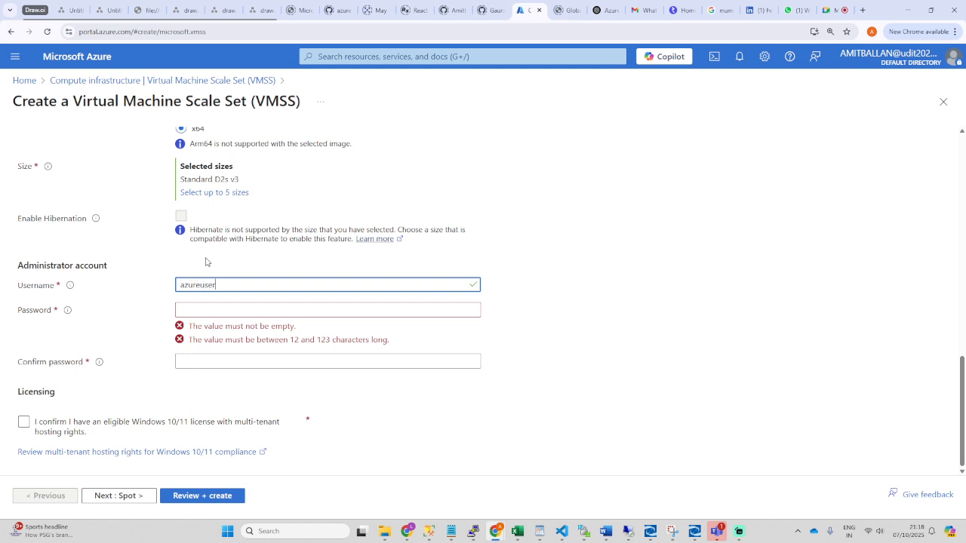
# Step: Enter the administrator password in both password fields and tick the Windows 10/11 multi-tenant licence confirmation
pyautogui.hotkey('ctrl', '+')
pyautogui.hotkey('ctrl', '+')
pyautogui.hotkey('ctrl', '+')
pyautogui.hotkey('ctrl', '+')
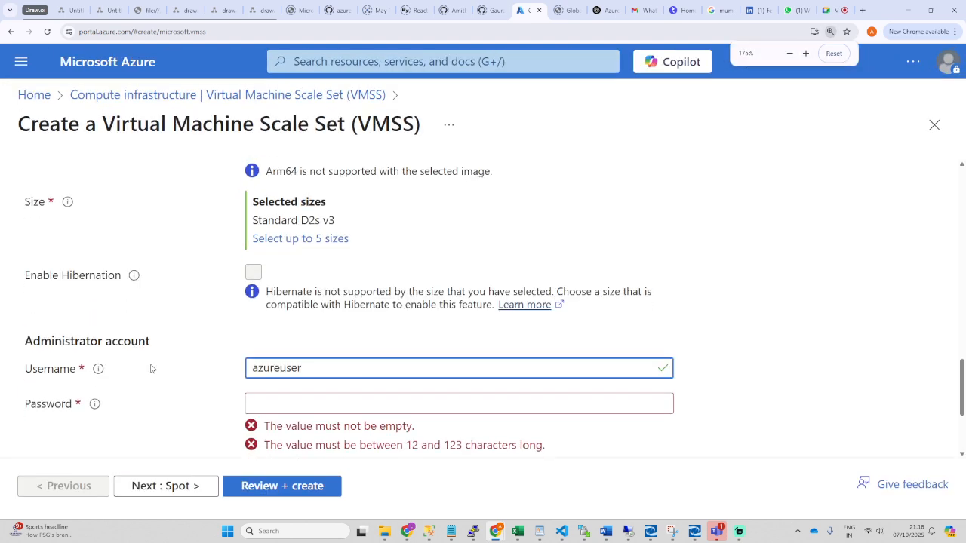
pyautogui.scroll(-1, 150, 368)
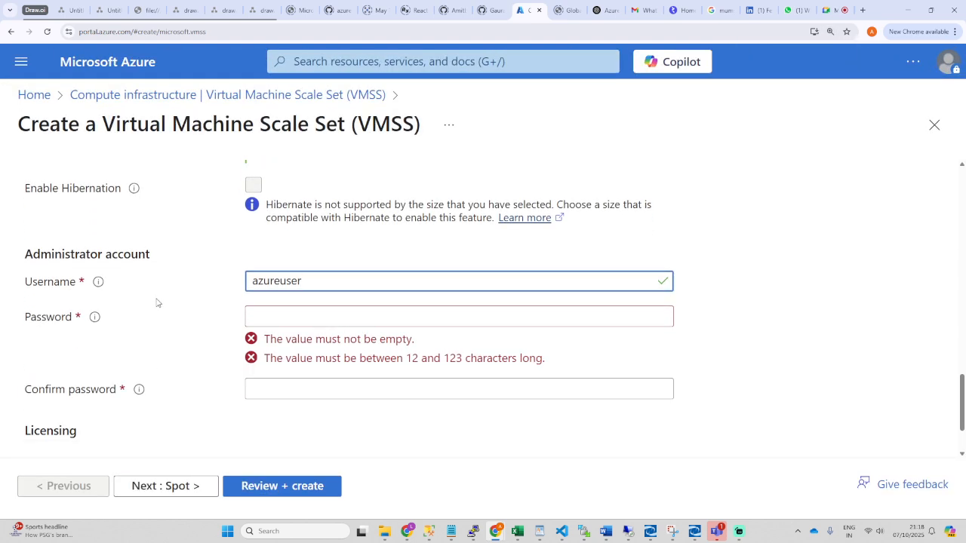
pyautogui.hotkey('ctrl', '-')
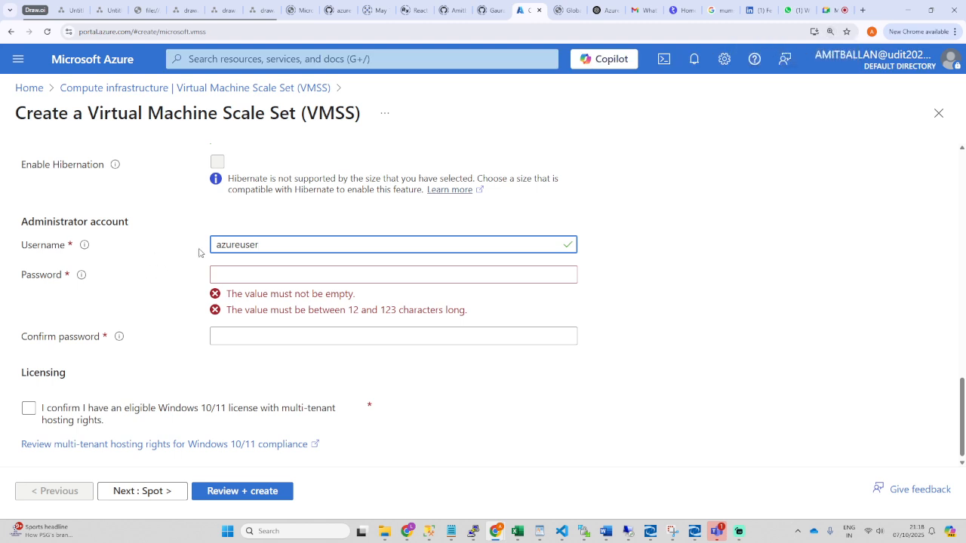
pyautogui.moveTo(20, 246); pyautogui.dragTo(68, 247)
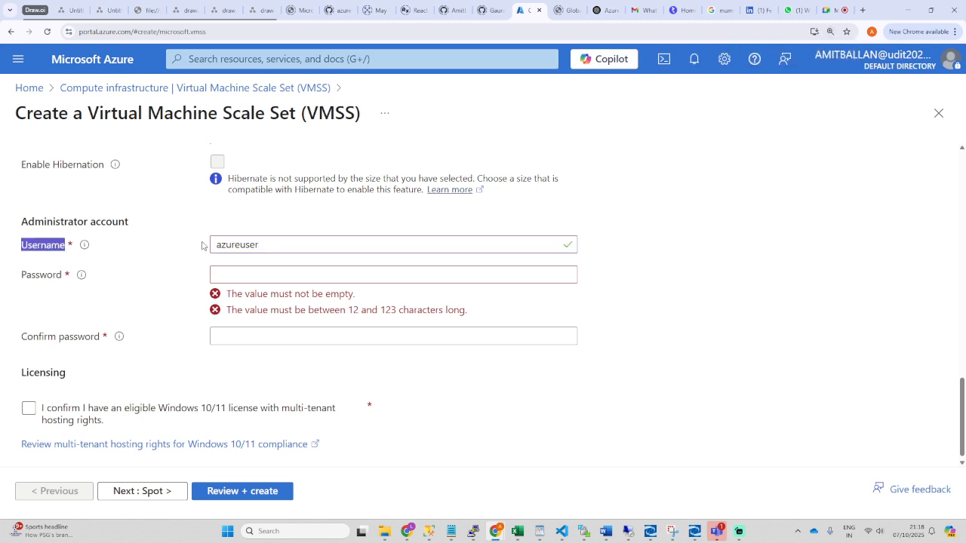
pyautogui.click(229, 272)
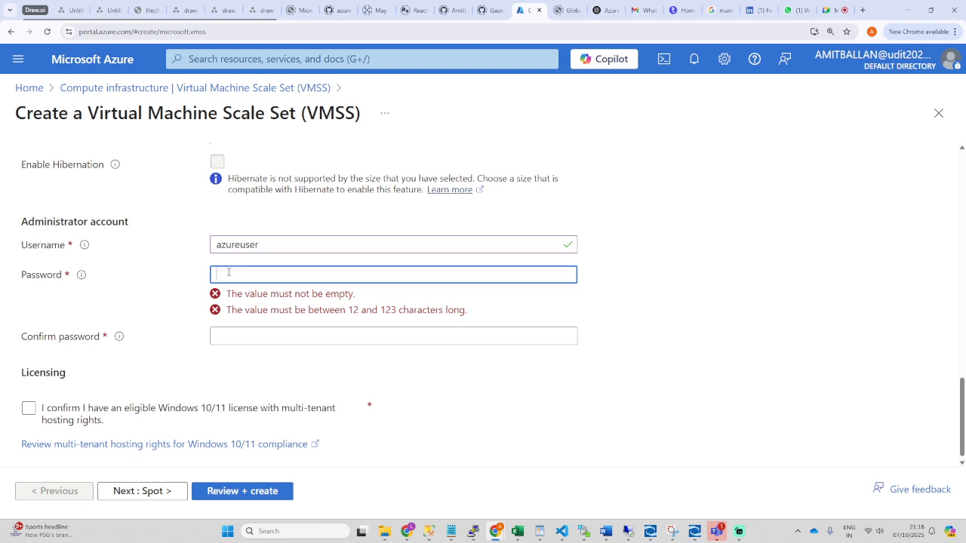
pyautogui.write('••••')
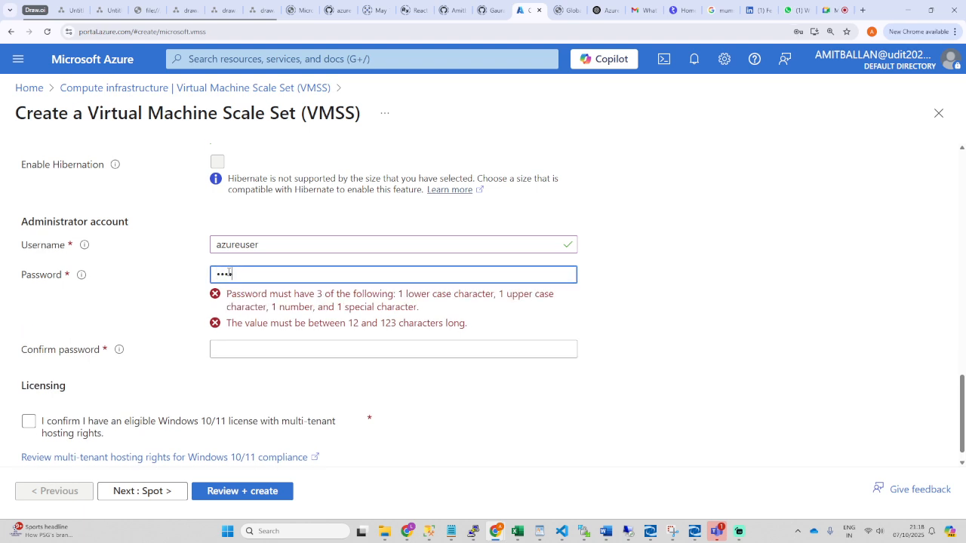
pyautogui.write('•••')
pyautogui.click(244, 332)
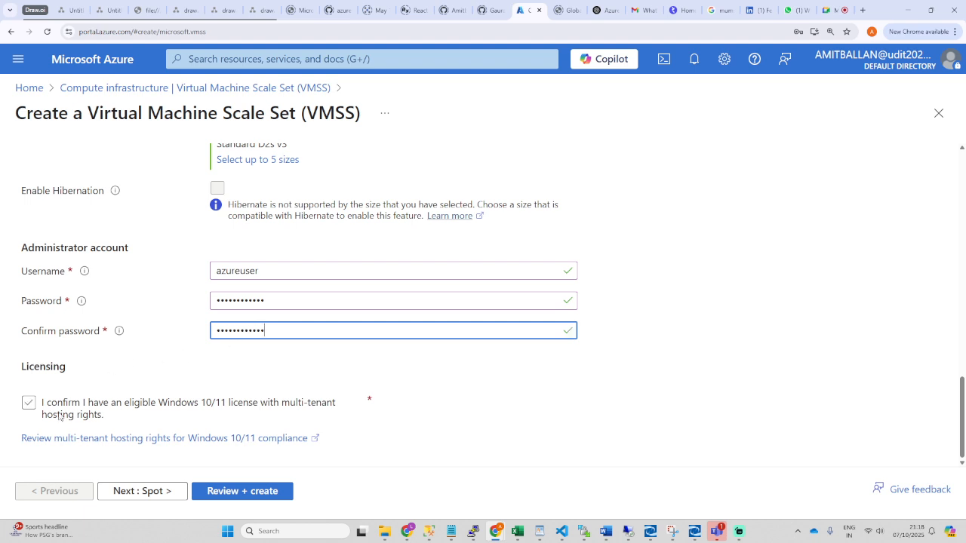
pyautogui.click(29, 406)
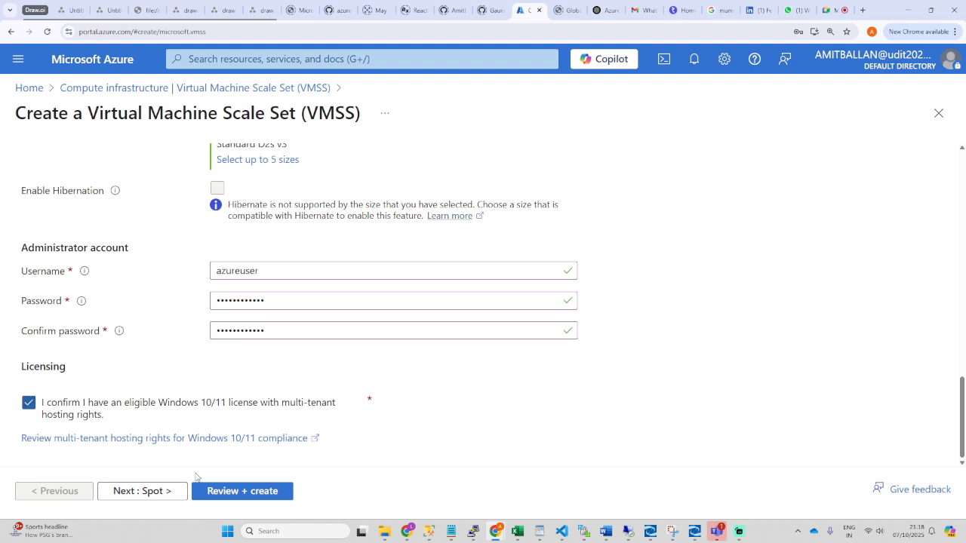
# Step: Advance to the Spot tab, leaving Spot off with deployment kept as Spot VMs only
pyautogui.click(142, 491)
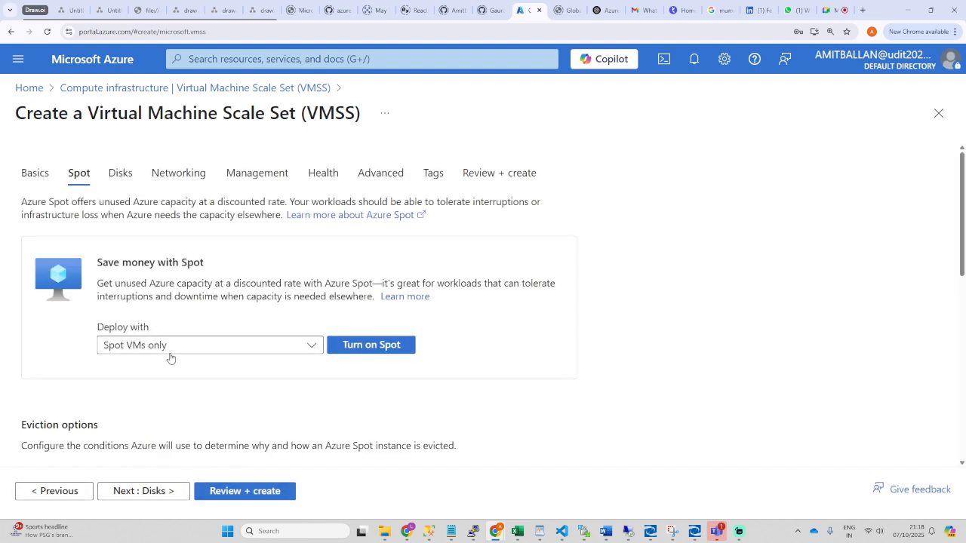
pyautogui.scroll(-1, 174, 358)
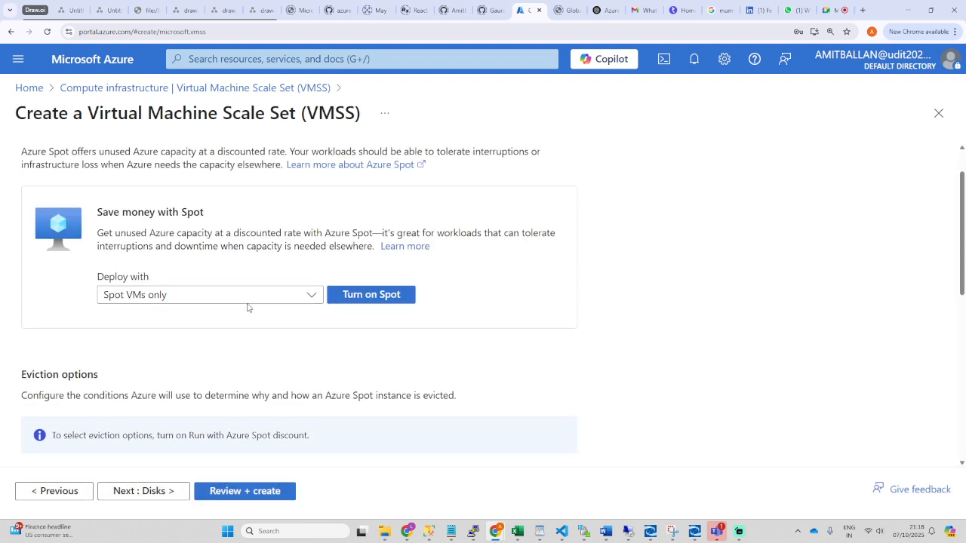
pyautogui.click(304, 297)
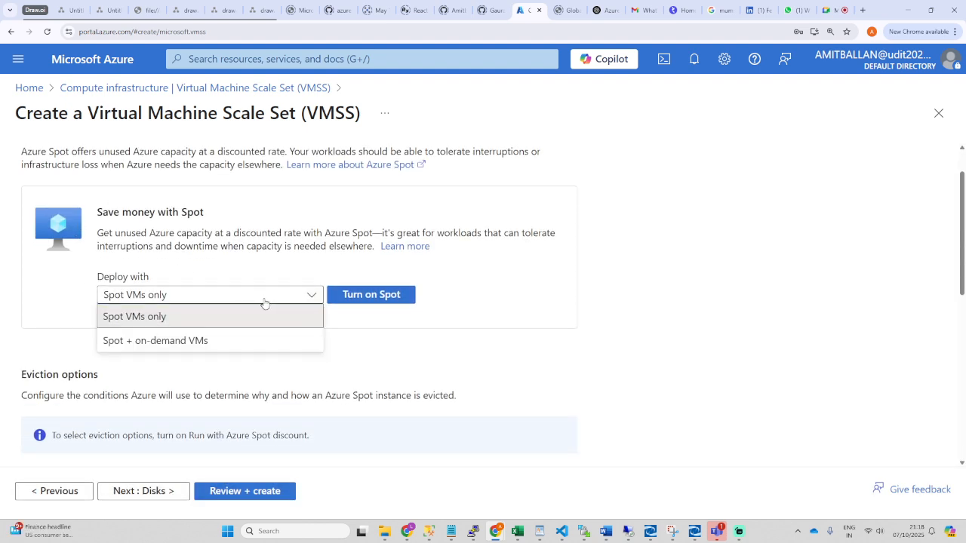
pyautogui.click(263, 303)
pyautogui.scroll(-3, 213, 326)
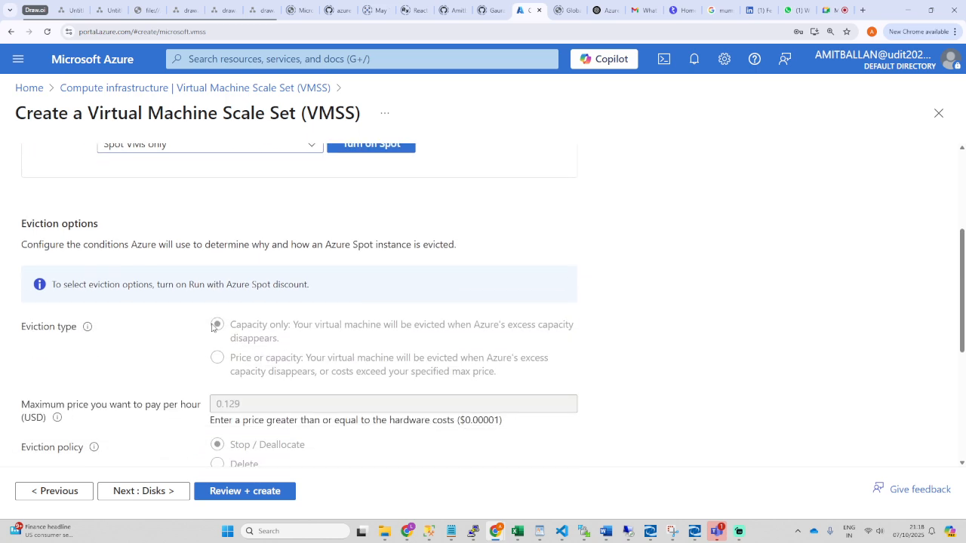
pyautogui.scroll(-3, 212, 327)
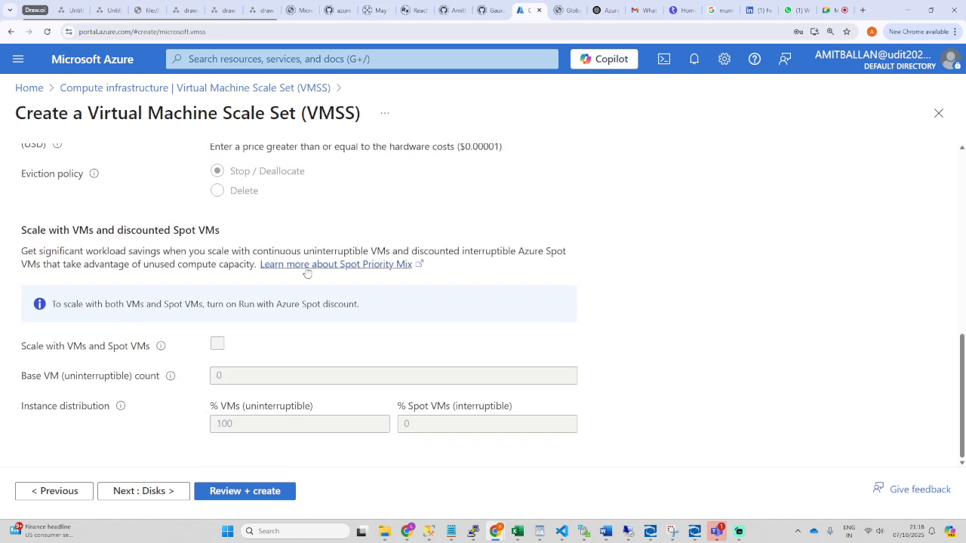
pyautogui.scroll(6, 191, 316)
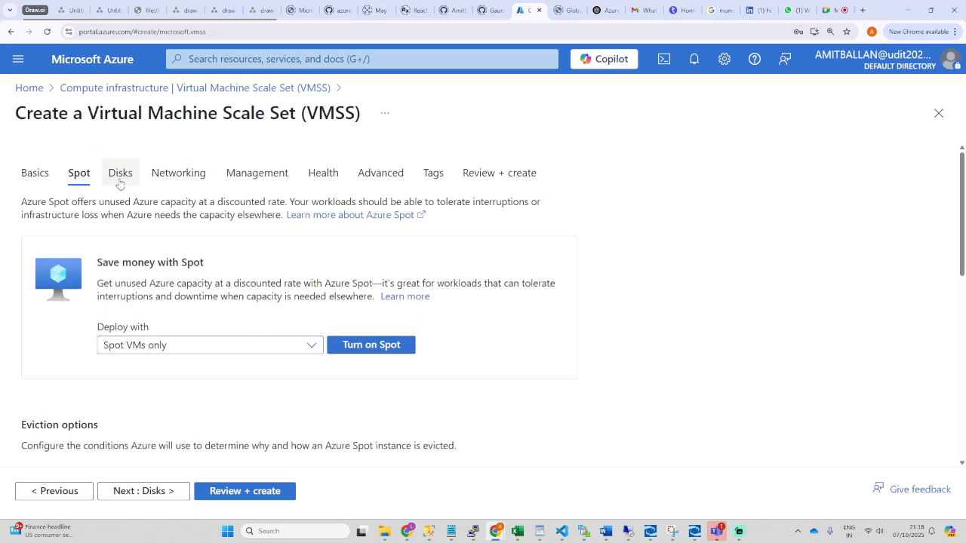
# Step: Look over the Disks tab and open Networking, dismissing the browser's change-password warning
pyautogui.click(121, 172)
pyautogui.scroll(-3, 190, 372)
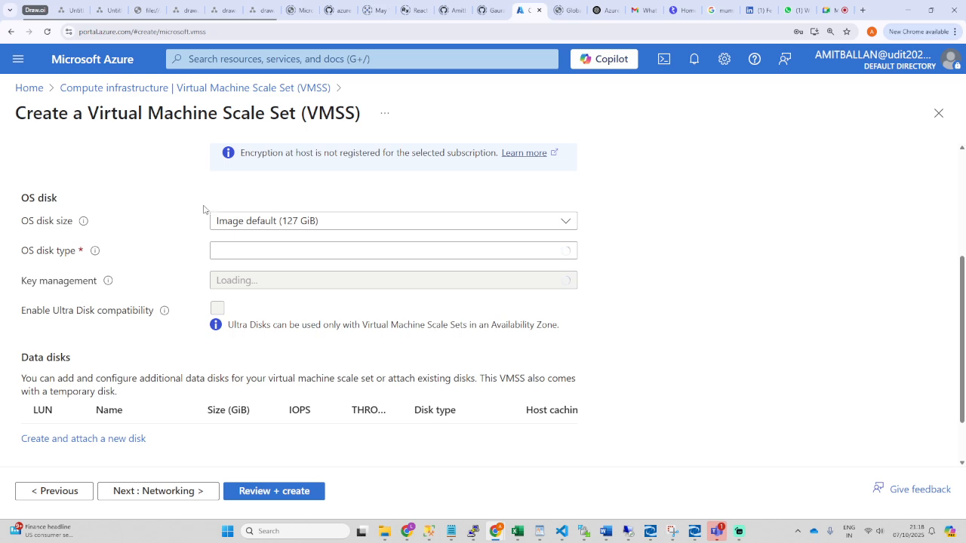
pyautogui.scroll(-1, 190, 356)
pyautogui.scroll(4, 189, 358)
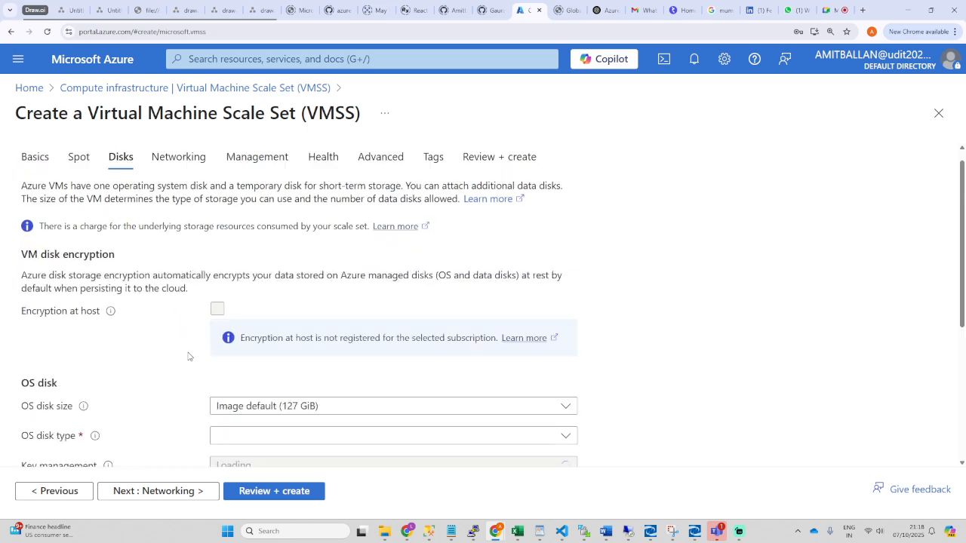
pyautogui.click(179, 176)
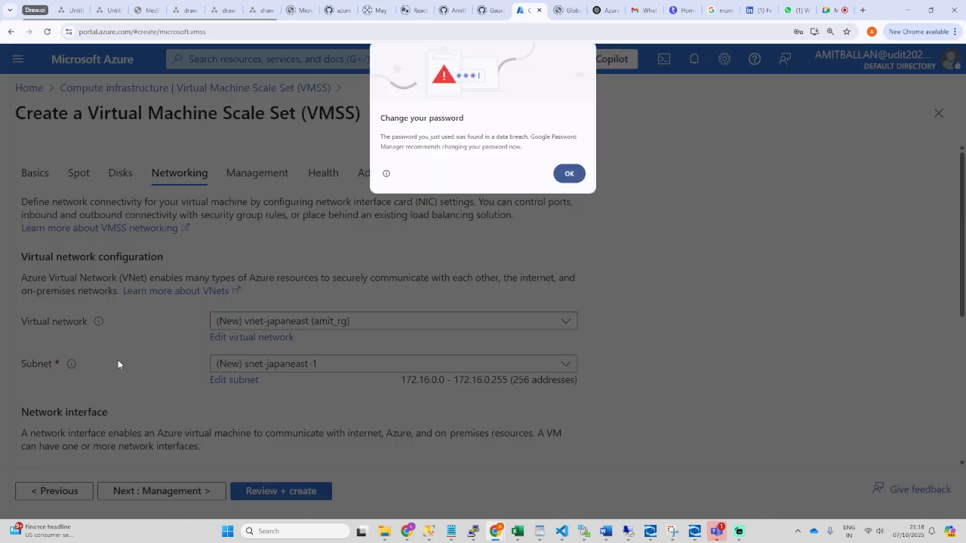
pyautogui.click(570, 175)
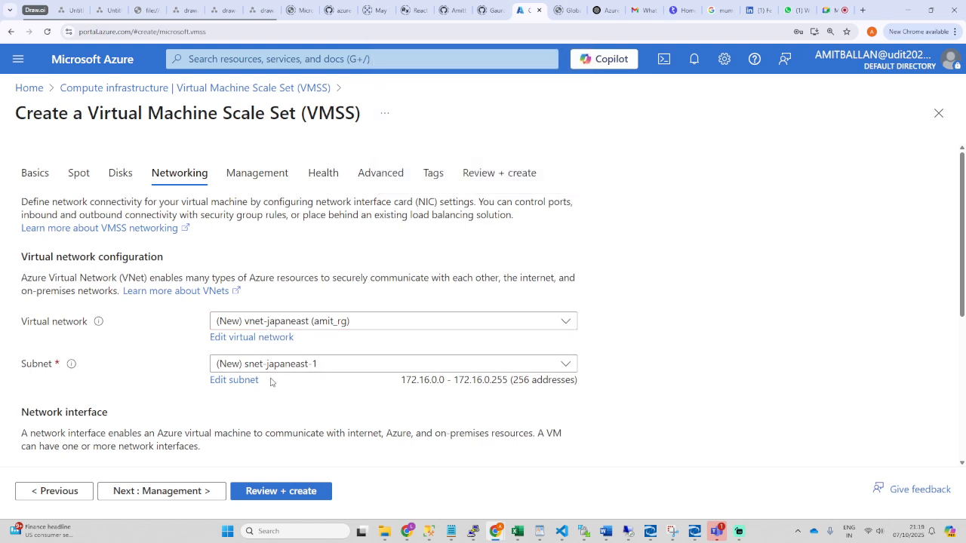
# Step: Select Azure load balancer as the load balancing option and go to the Management tab
pyautogui.scroll(-2, 268, 377)
pyautogui.scroll(-2, 258, 366)
pyautogui.scroll(-1, 219, 355)
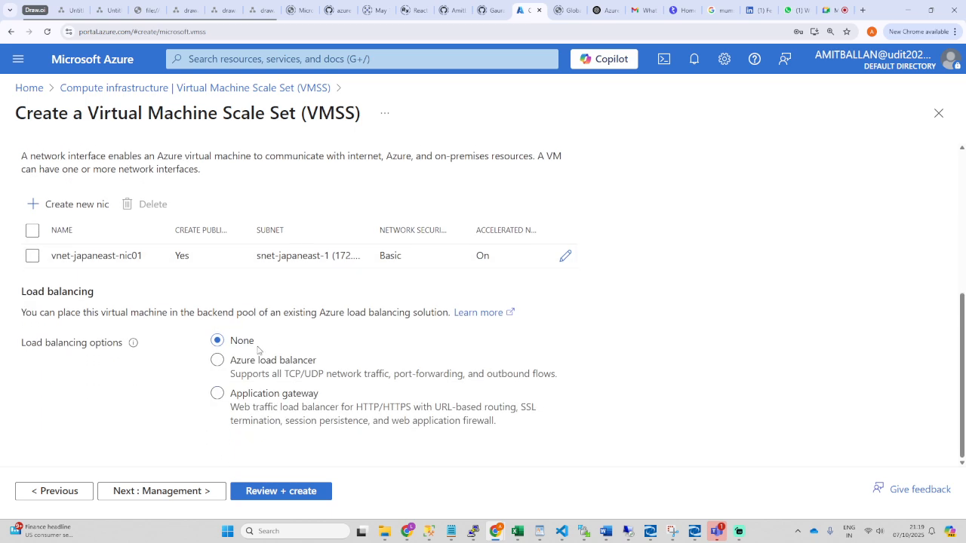
pyautogui.scroll(3, 215, 368)
pyautogui.scroll(-3, 227, 374)
pyautogui.click(235, 360)
pyautogui.moveTo(228, 361); pyautogui.dragTo(316, 363)
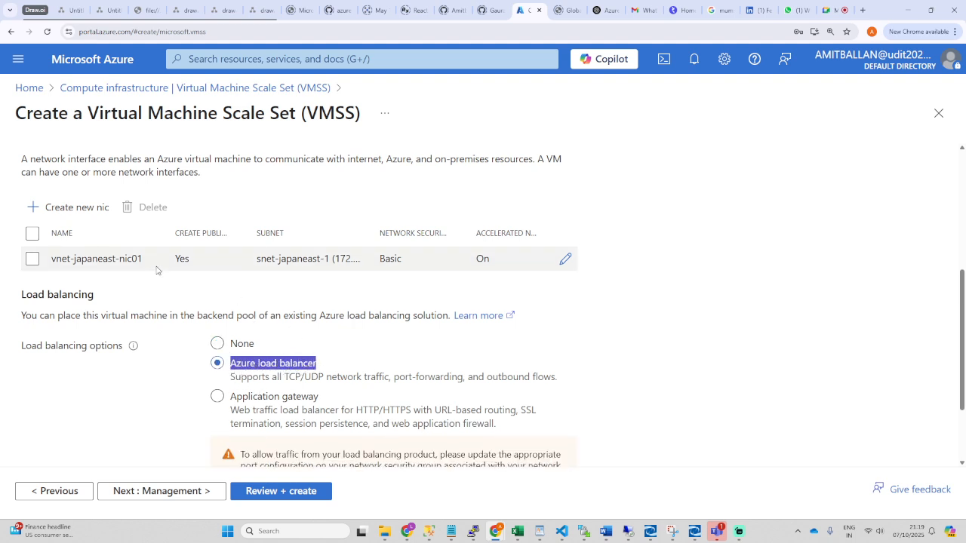
pyautogui.scroll(10, 196, 253)
pyautogui.click(250, 170)
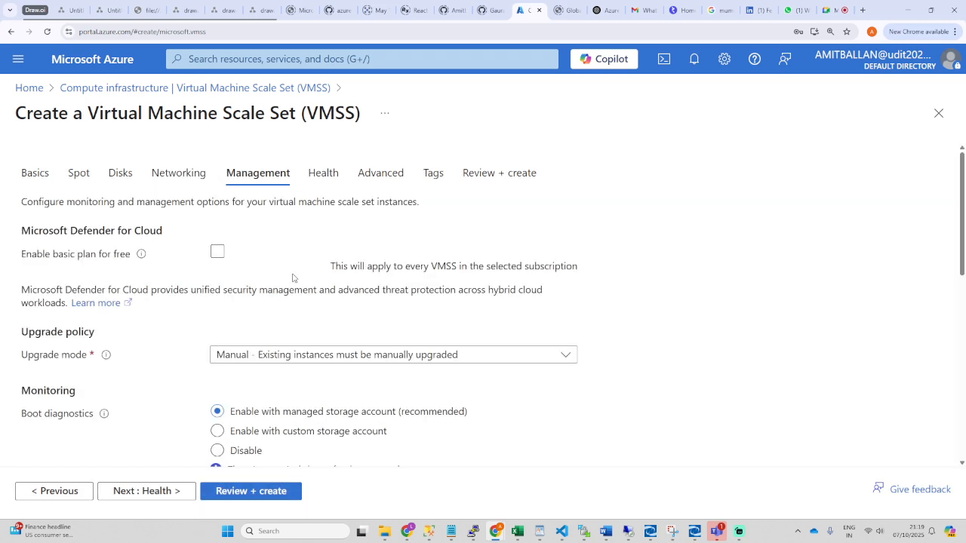
# Step: Step through Health, Advanced and Tags to Review + create, then return to Networking after validation fails
pyautogui.click(323, 175)
pyautogui.click(380, 174)
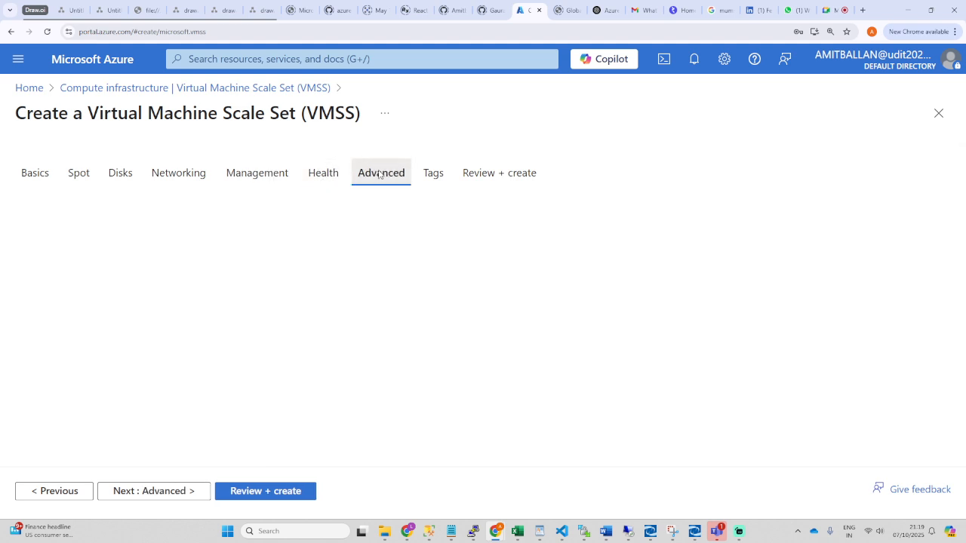
pyautogui.click(433, 173)
pyautogui.click(478, 173)
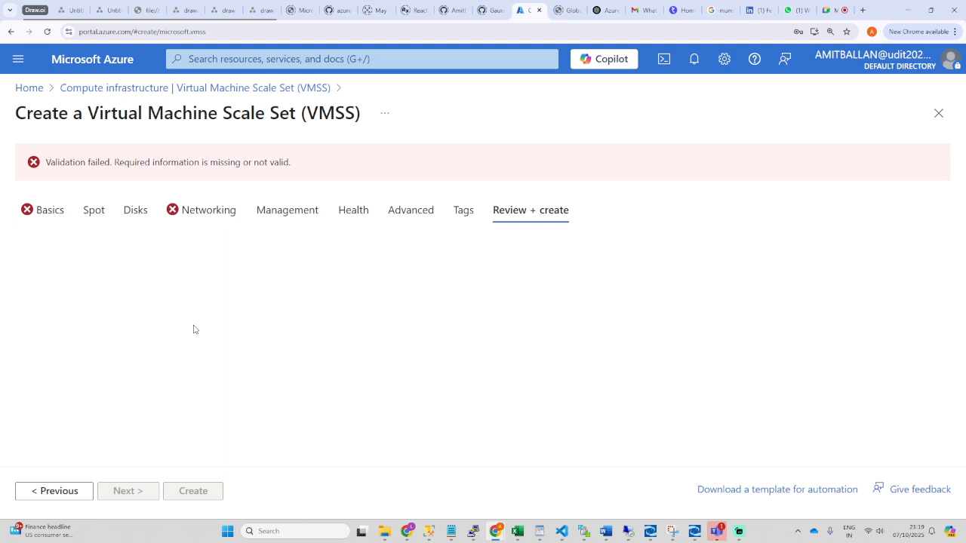
pyautogui.click(186, 215)
# Step: Find the Network interface section and start creating a new network interface
pyautogui.scroll(-3, 226, 361)
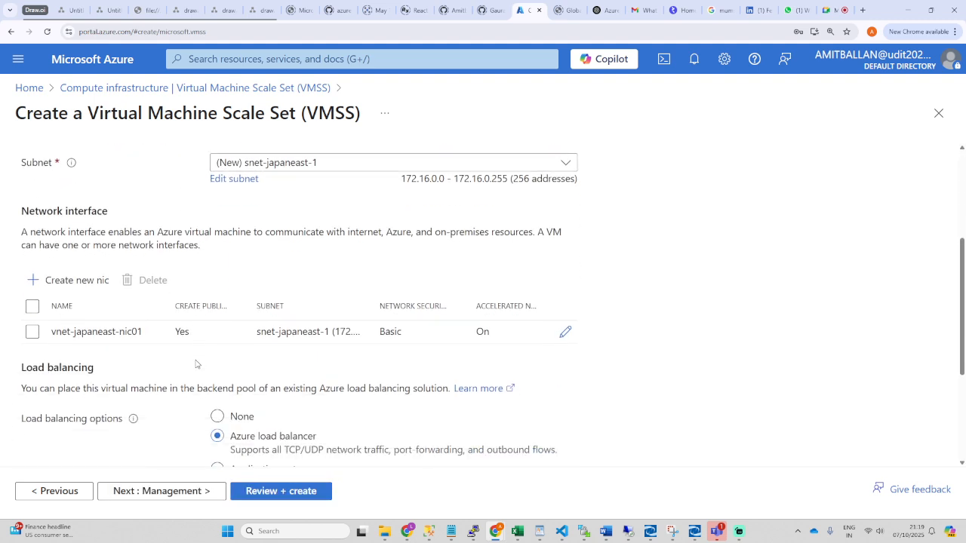
pyautogui.scroll(-1, 196, 364)
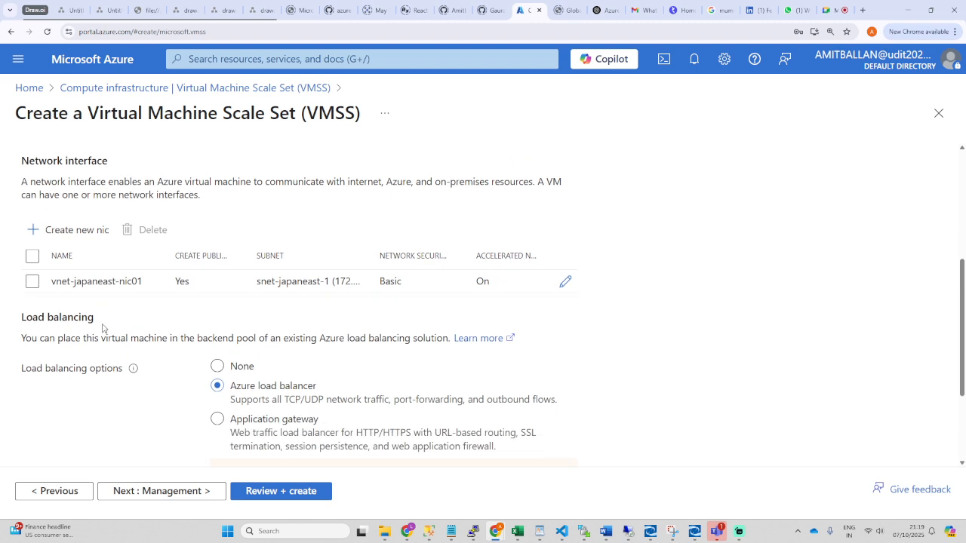
pyautogui.scroll(1, 141, 332)
pyautogui.scroll(-2, 141, 332)
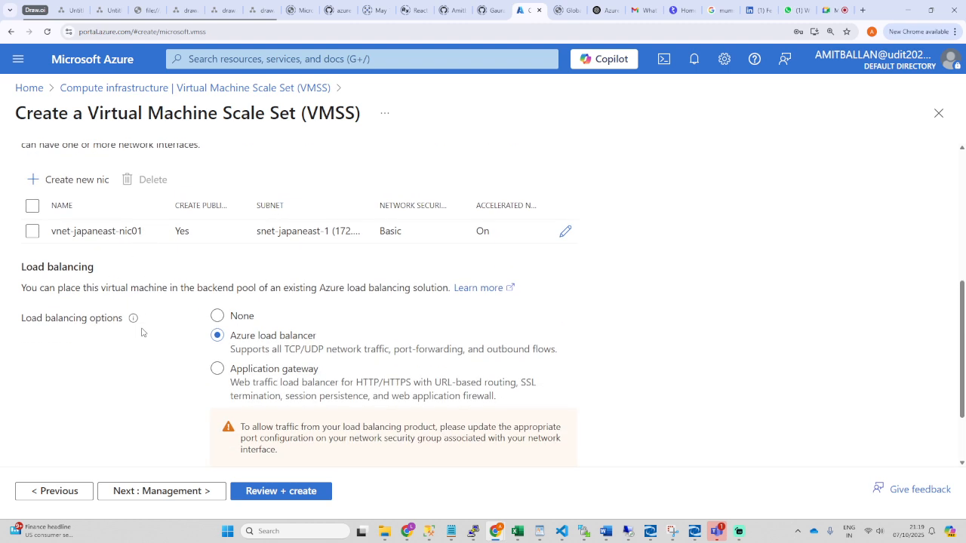
pyautogui.scroll(3, 141, 332)
pyautogui.scroll(1, 141, 332)
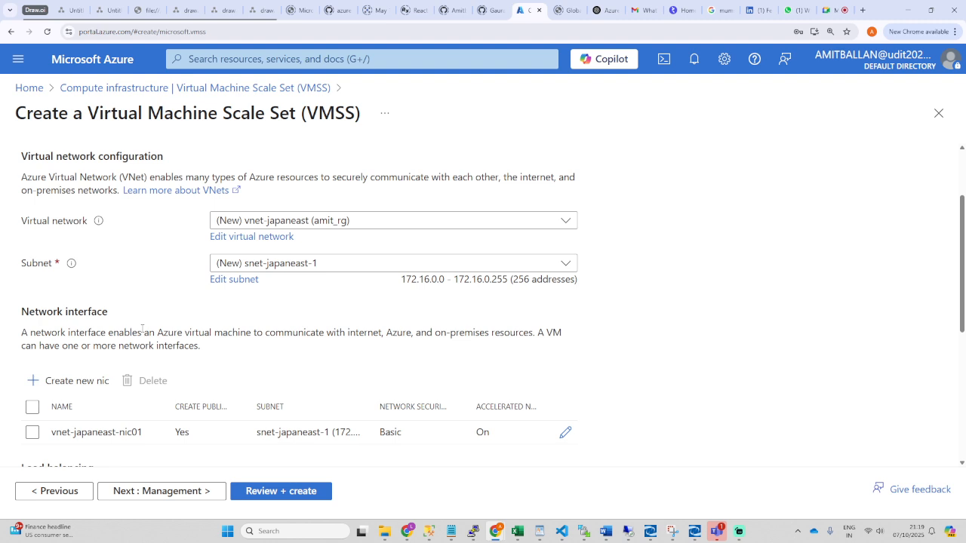
pyautogui.click(110, 380)
# Step: Enable a public IP address for the new interface and name it test
pyautogui.scroll(-5, 170, 304)
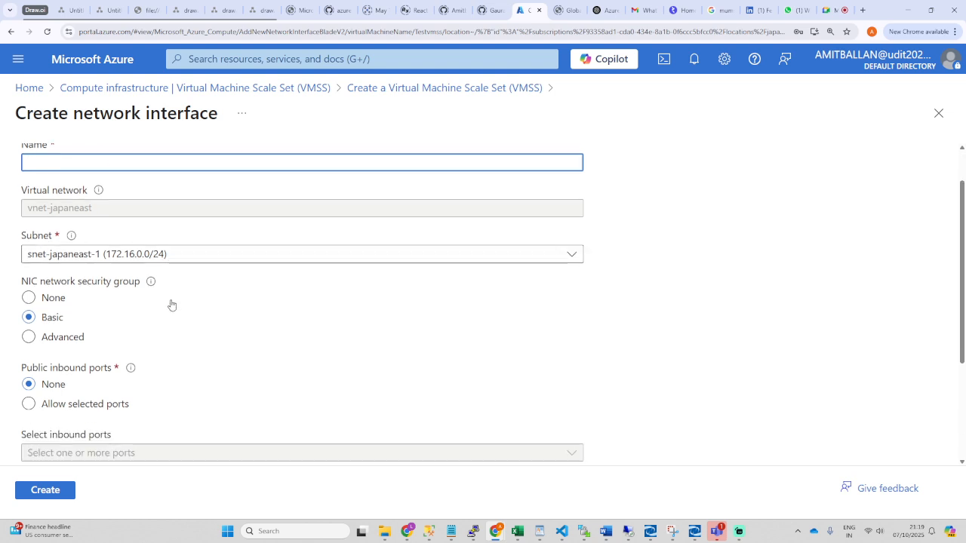
pyautogui.scroll(-1, 170, 305)
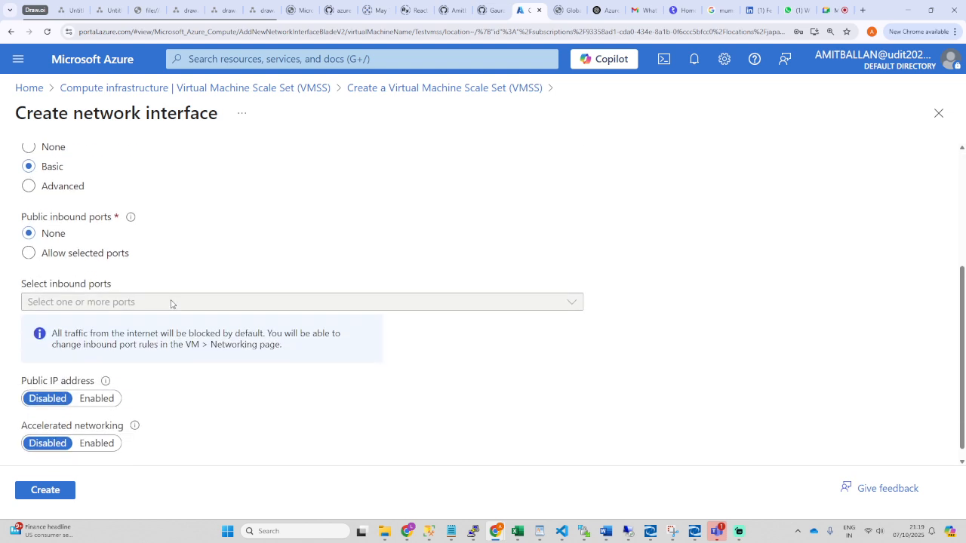
pyautogui.scroll(-1, 170, 305)
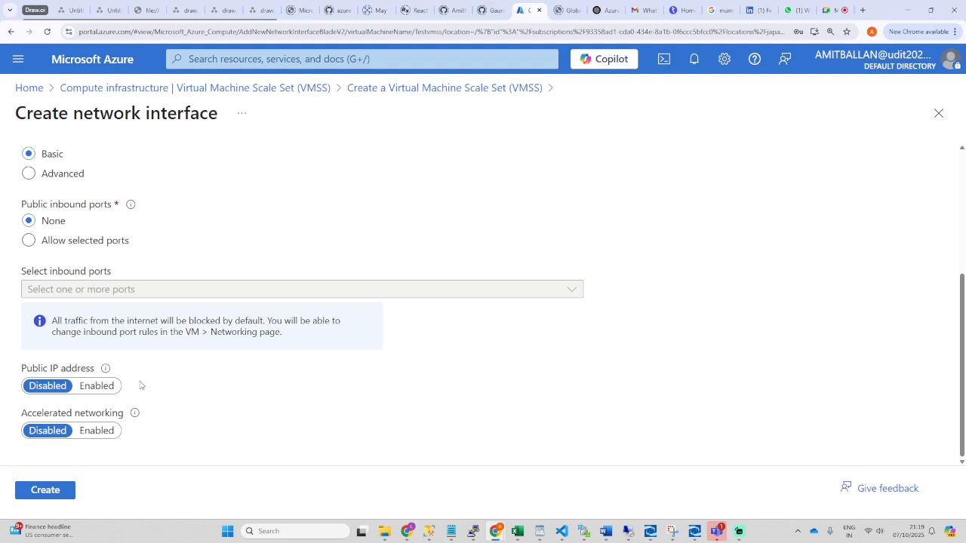
pyautogui.click(105, 391)
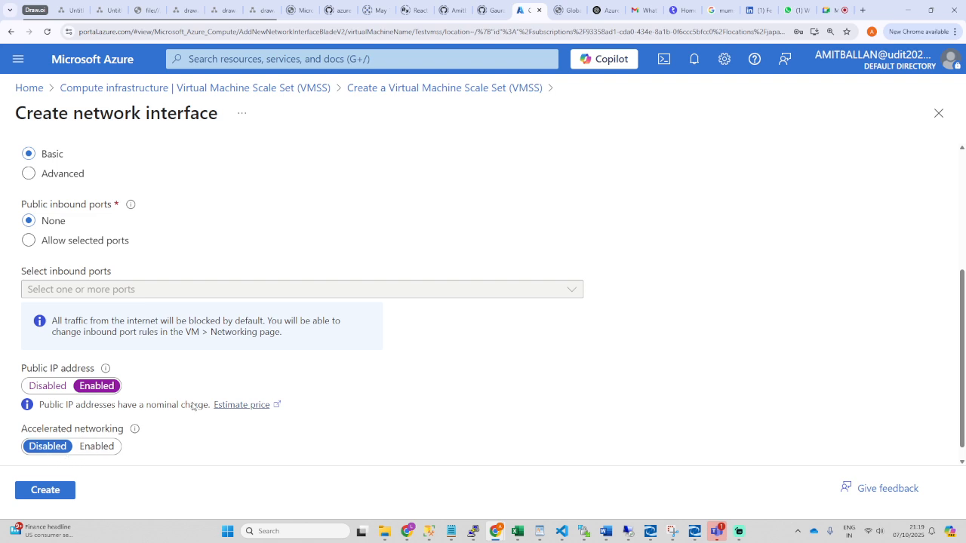
pyautogui.scroll(3, 87, 355)
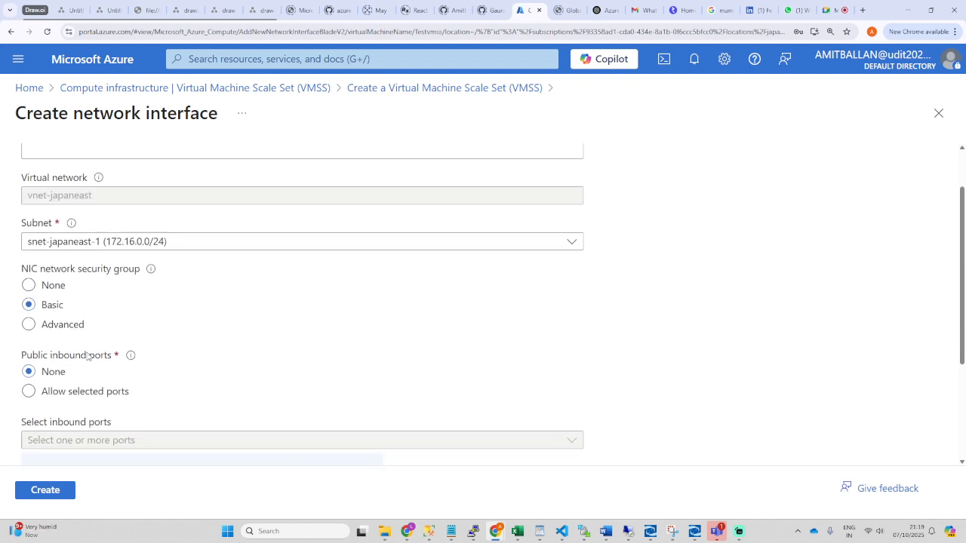
pyautogui.click(45, 216)
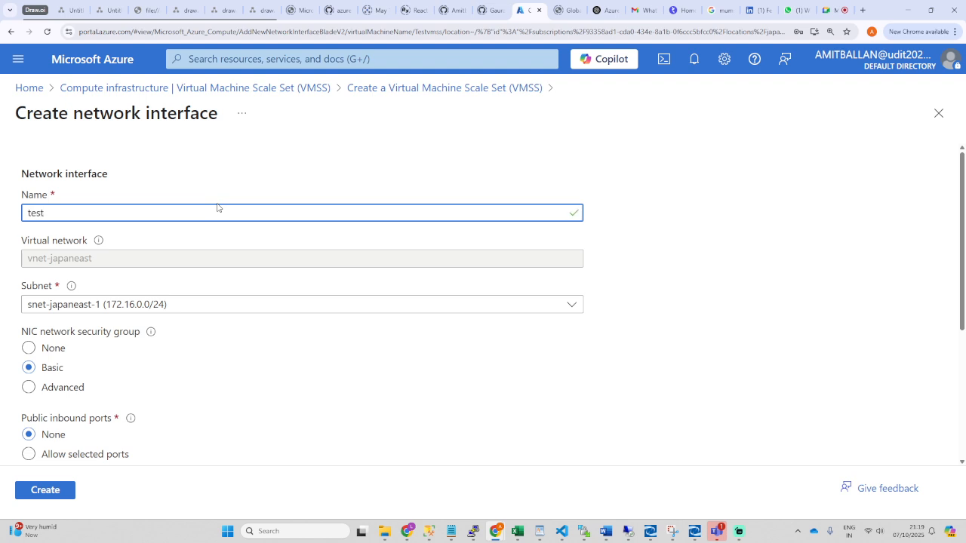
pyautogui.scroll(-1, 181, 281)
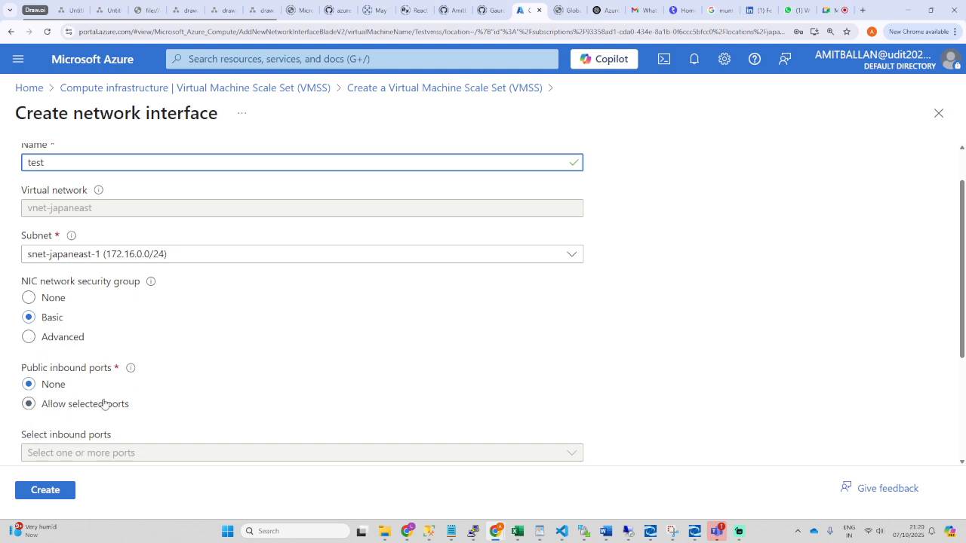
# Step: Allow selected inbound ports with RDP (3389) and create the test network interface
pyautogui.moveTo(154, 406); pyautogui.dragTo(44, 404)
pyautogui.scroll(-3, 275, 400)
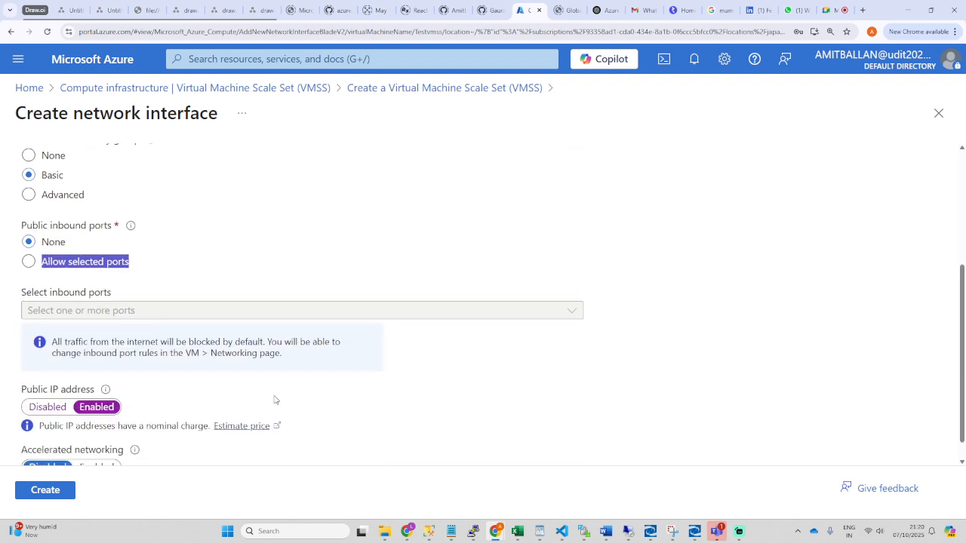
pyautogui.click(27, 226)
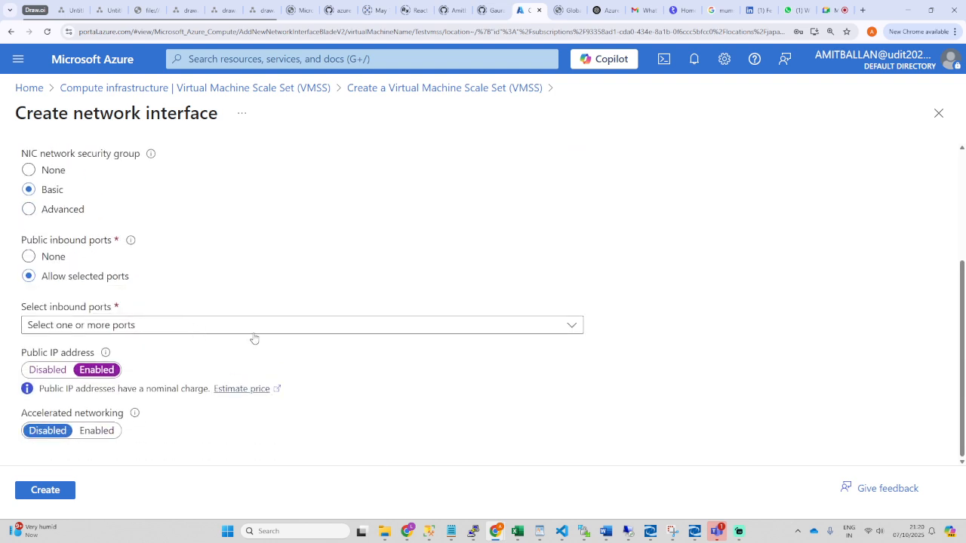
pyautogui.click(280, 326)
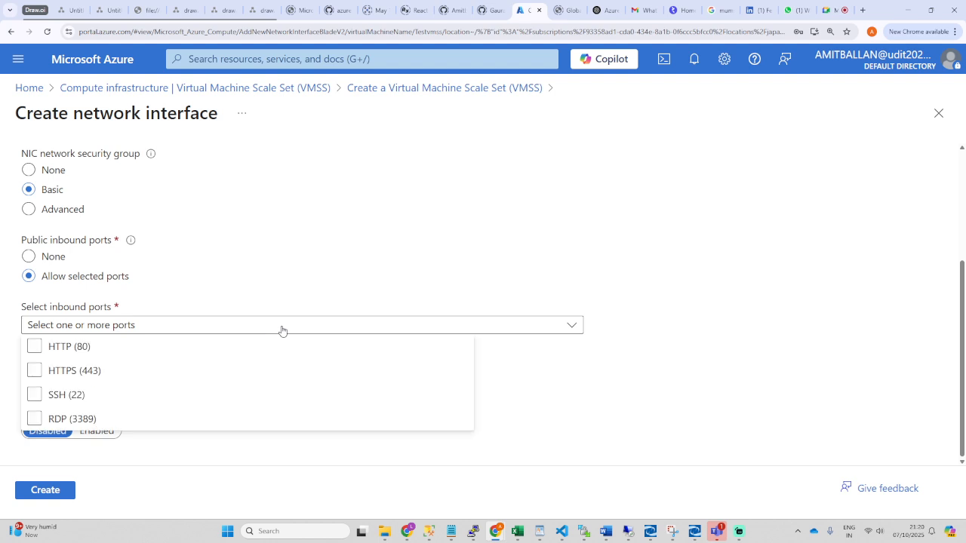
pyautogui.click(42, 420)
pyautogui.click(250, 287)
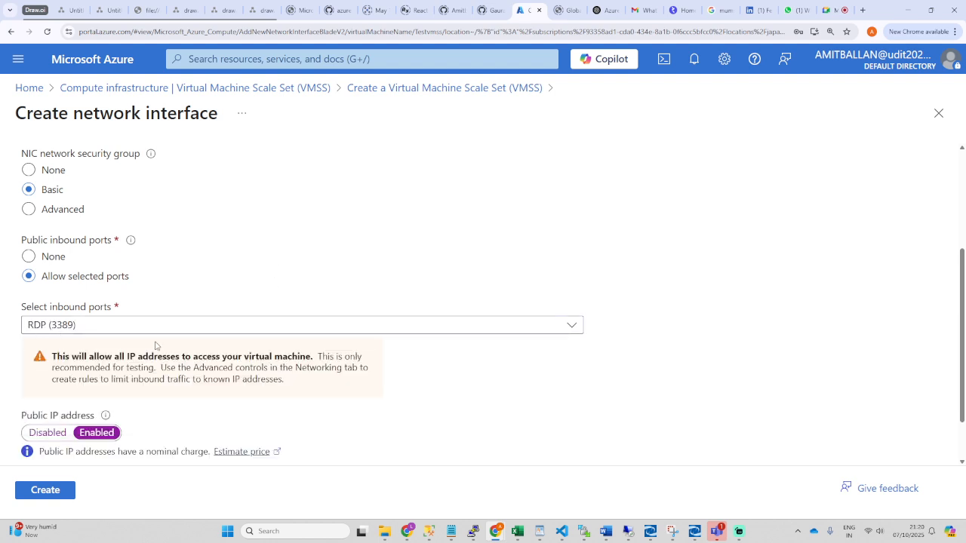
pyautogui.scroll(-1, 236, 365)
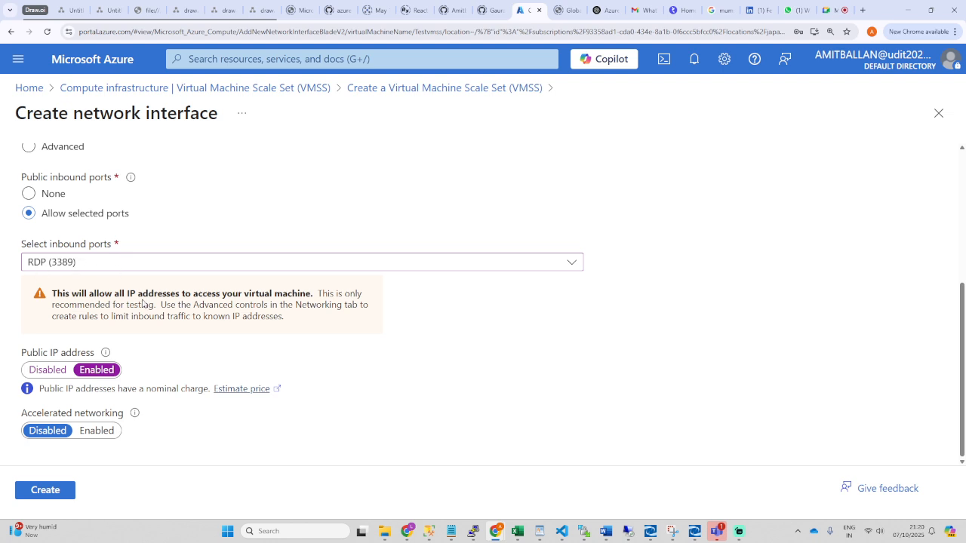
pyautogui.scroll(1, 117, 298)
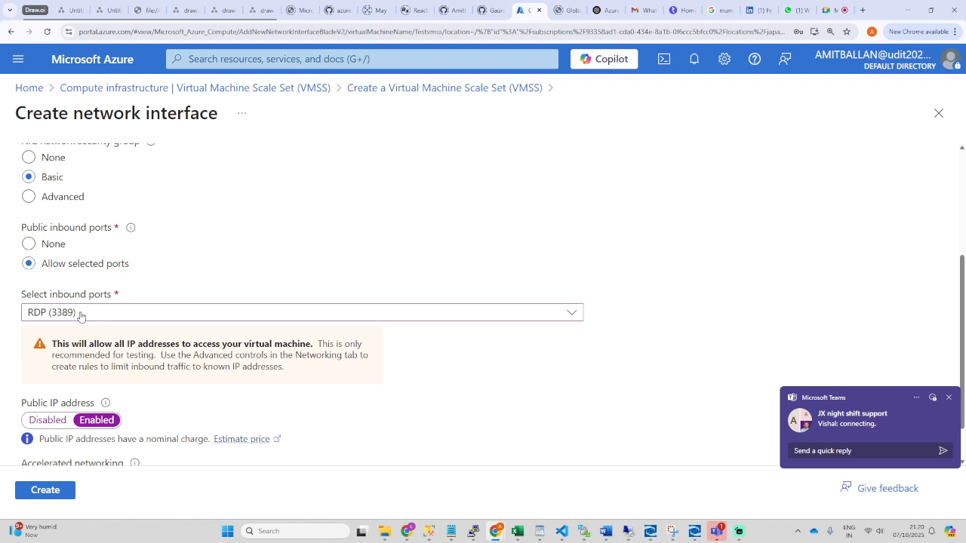
pyautogui.click(949, 398)
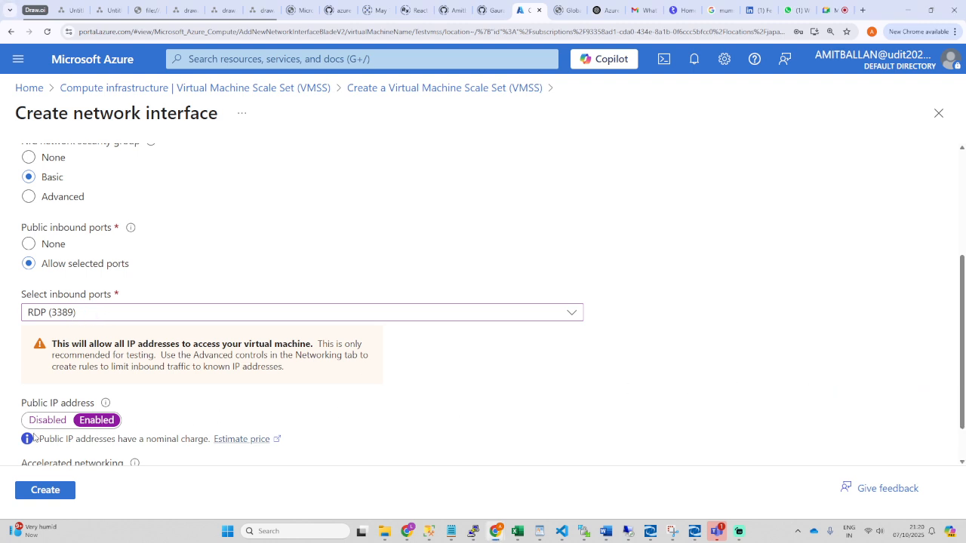
pyautogui.scroll(3, 127, 416)
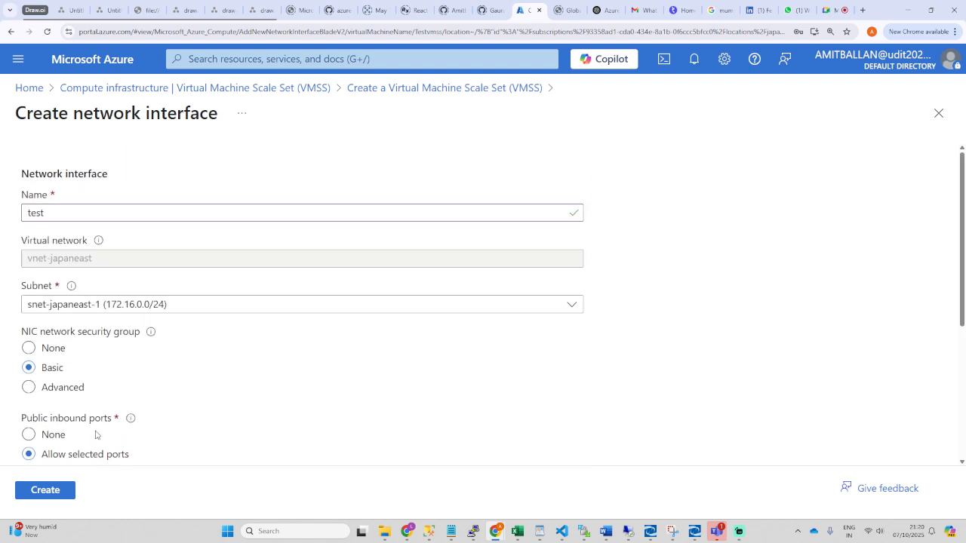
pyautogui.click(59, 487)
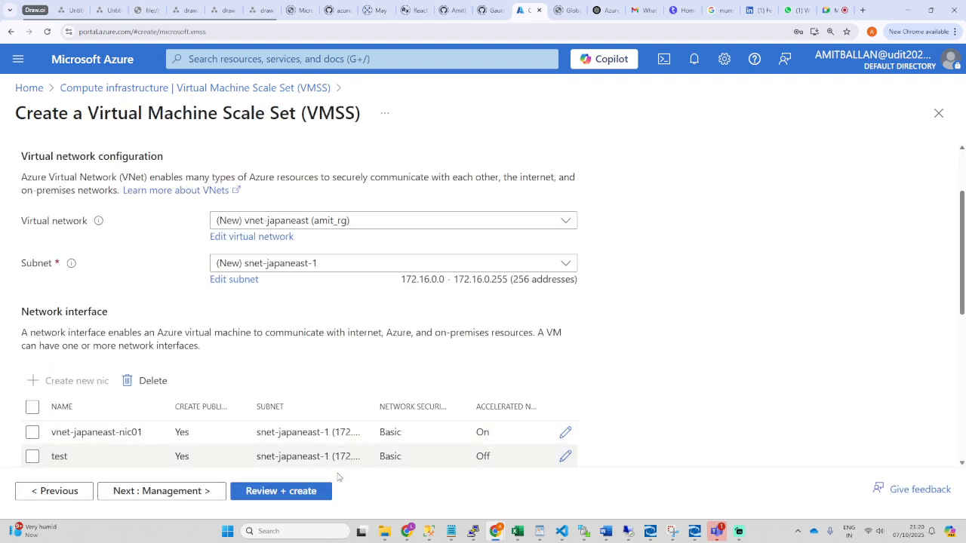
# Step: Run Review + create validation and go back to the Networking tab to fix its errors
pyautogui.click(287, 491)
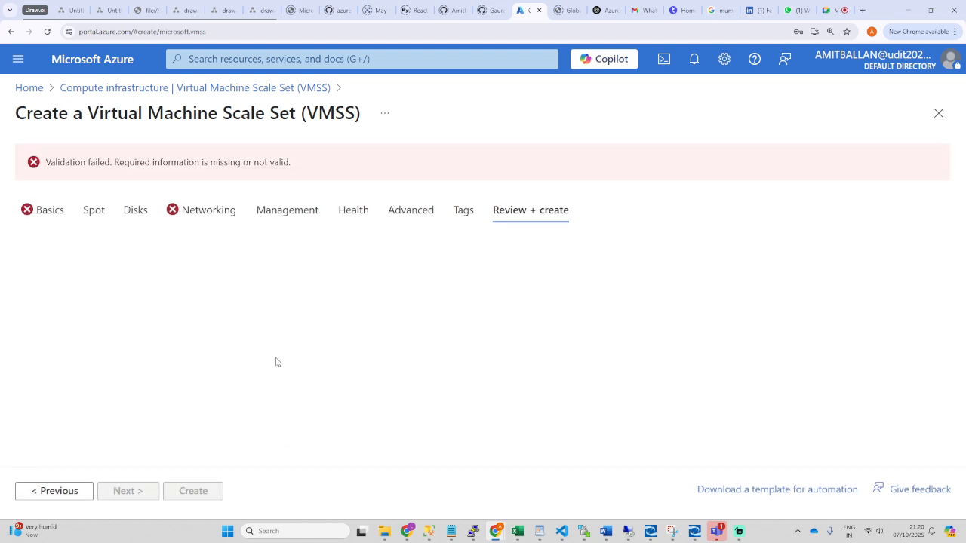
pyautogui.click(209, 211)
pyautogui.scroll(-4, 181, 355)
pyautogui.scroll(-2, 182, 354)
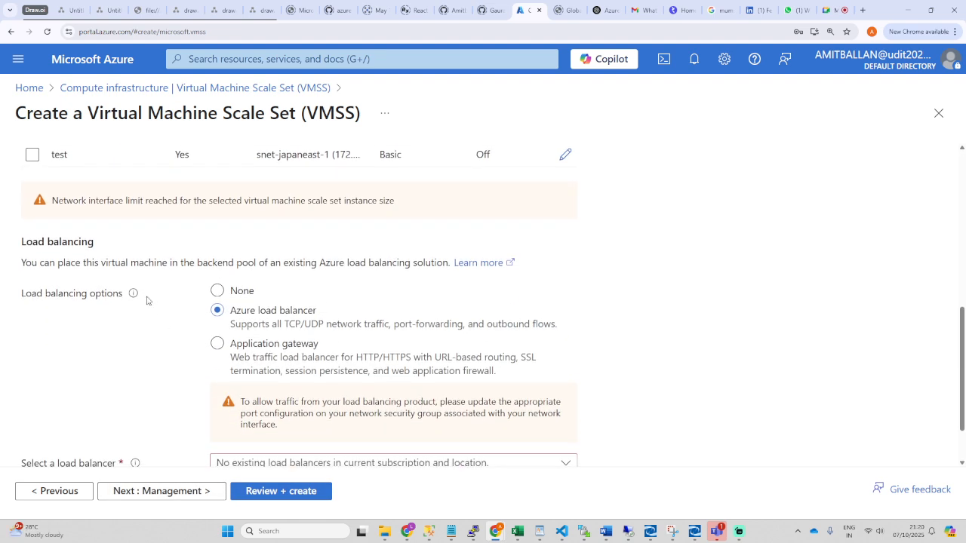
pyautogui.scroll(-1, 147, 300)
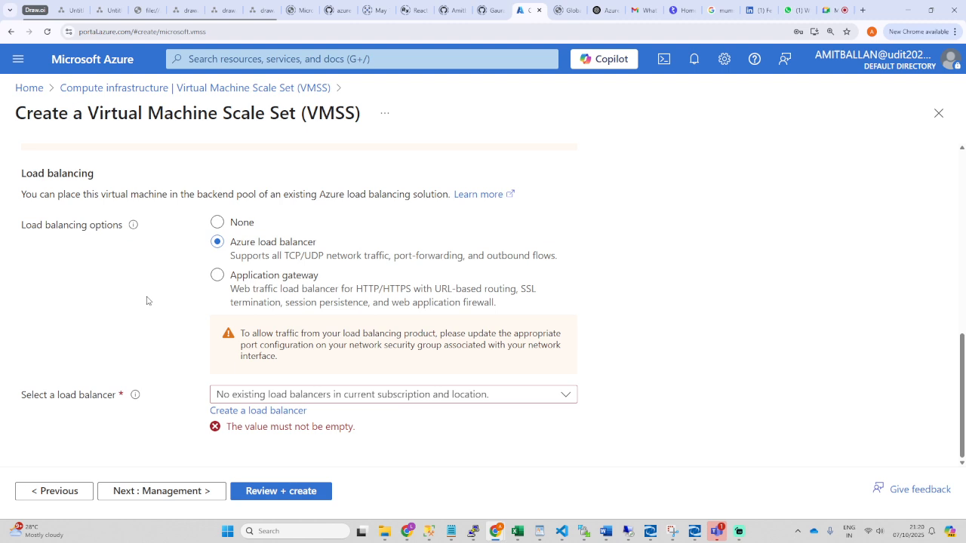
# Step: Set load balancing to None, revalidate, and check the remaining spending-limit error on Basics
pyautogui.click(404, 399)
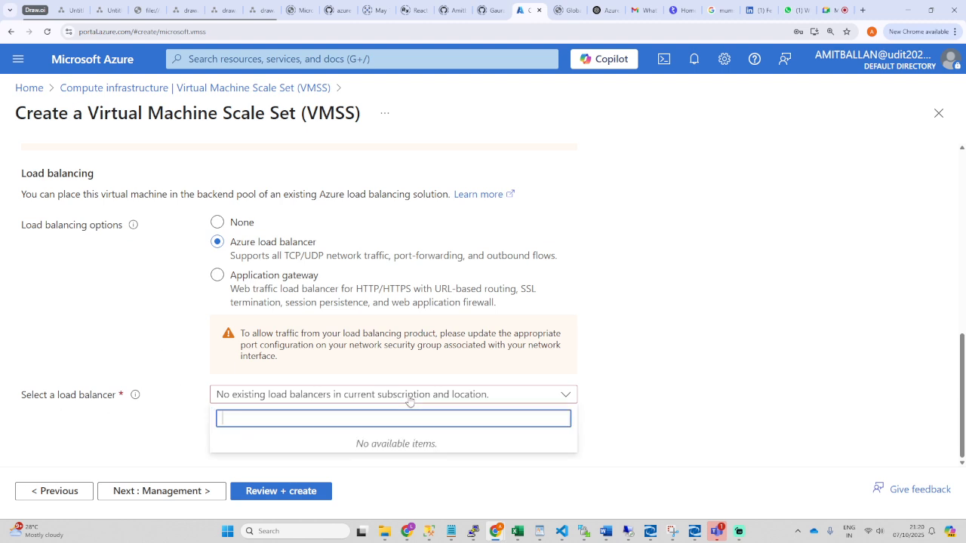
pyautogui.click(216, 220)
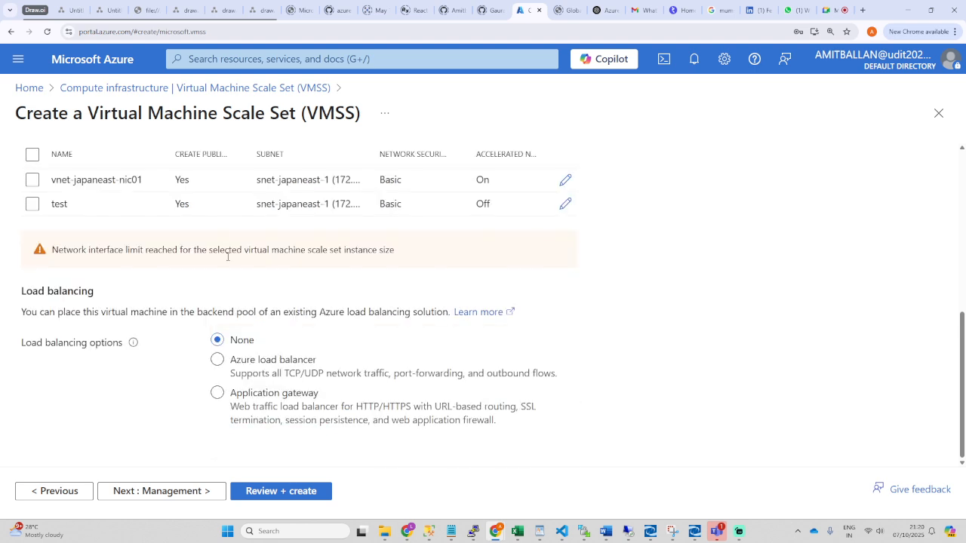
pyautogui.click(250, 492)
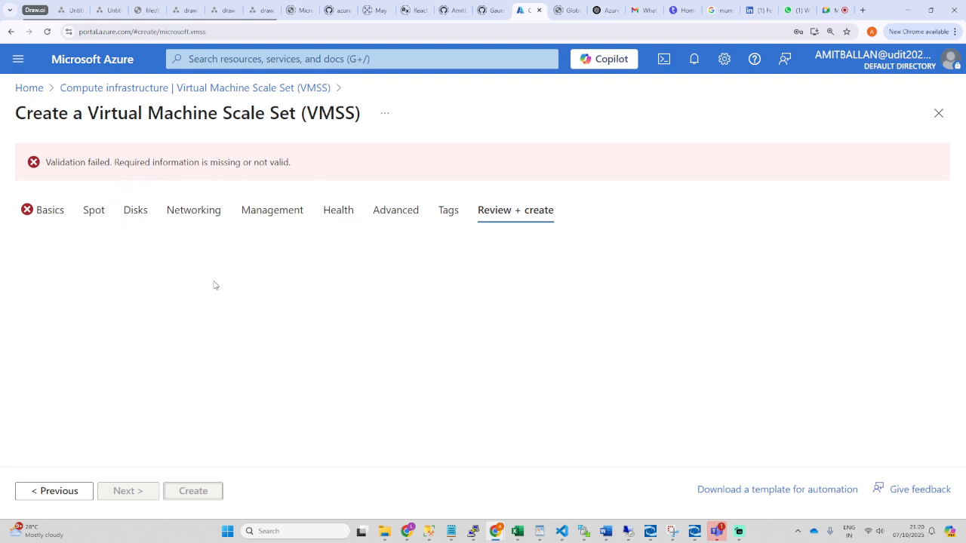
pyautogui.click(45, 211)
pyautogui.scroll(-3, 303, 370)
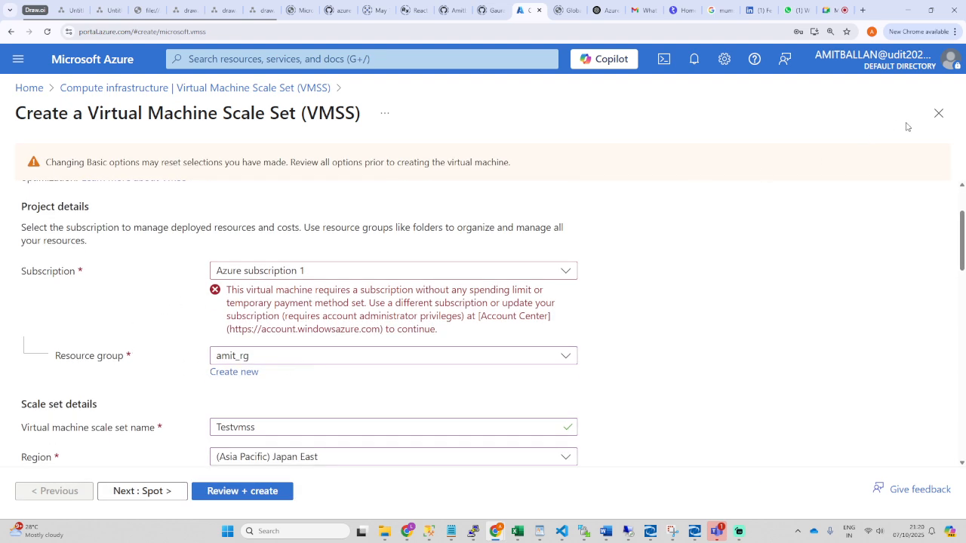
# Step: Abandon the scale set wizard, switch to the other signed-in account, and return to Azure Home
pyautogui.click(939, 113)
pyautogui.click(569, 97)
pyautogui.click(916, 68)
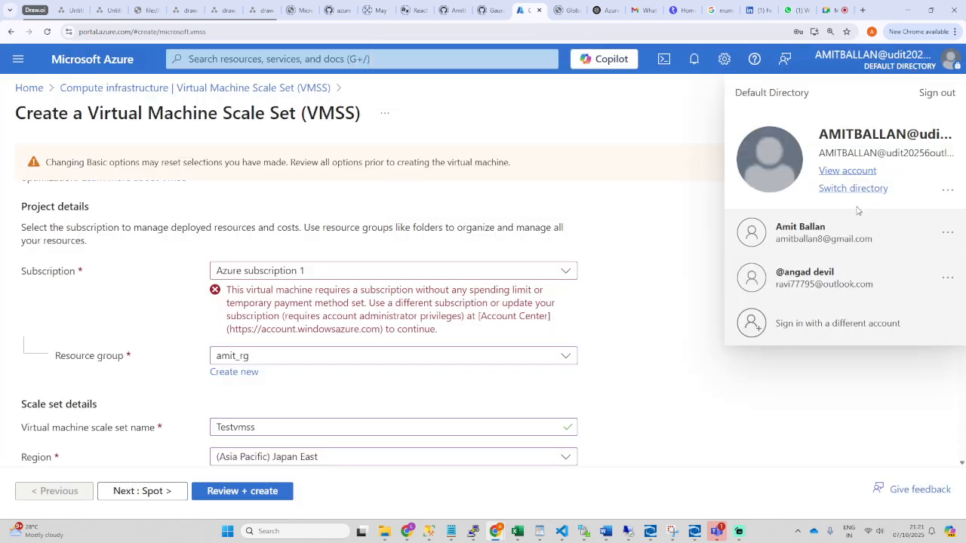
pyautogui.click(815, 241)
pyautogui.click(527, 96)
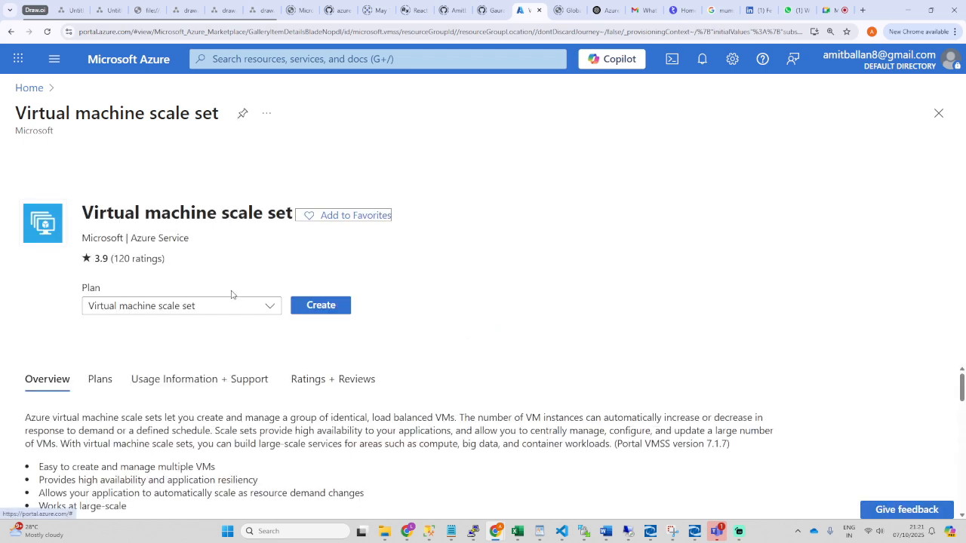
pyautogui.click(151, 60)
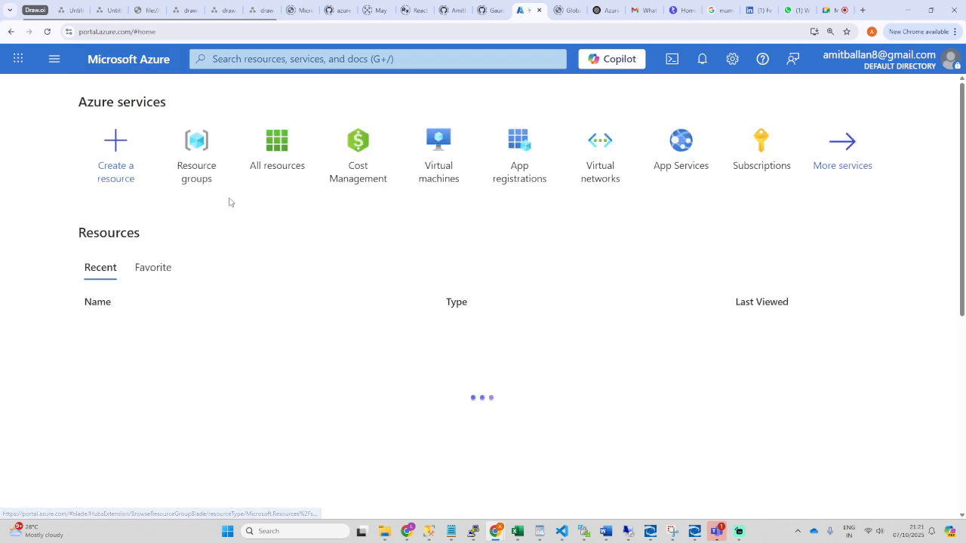
pyautogui.click(252, 58)
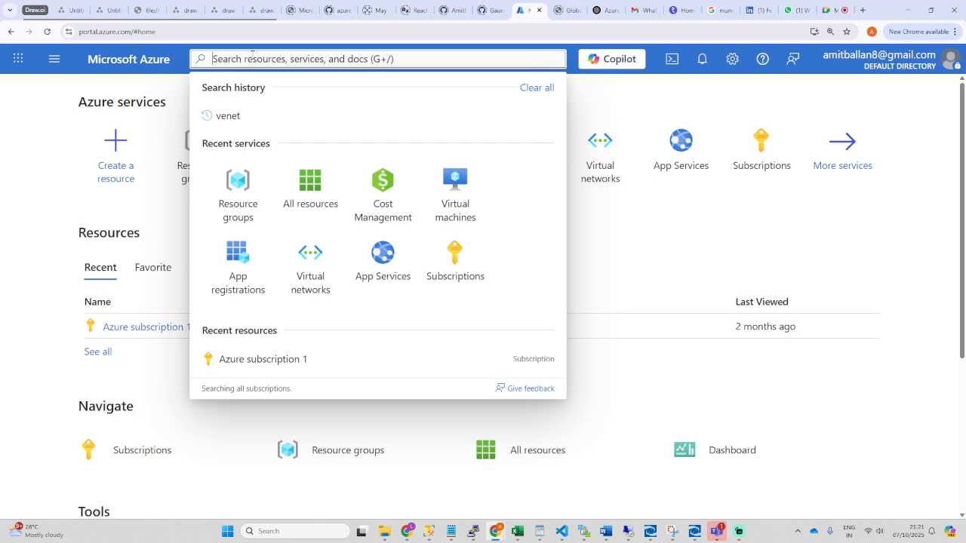
# Step: Search vmss, start a new scale set, and create a new resource group named dharma
pyautogui.write('vmss')
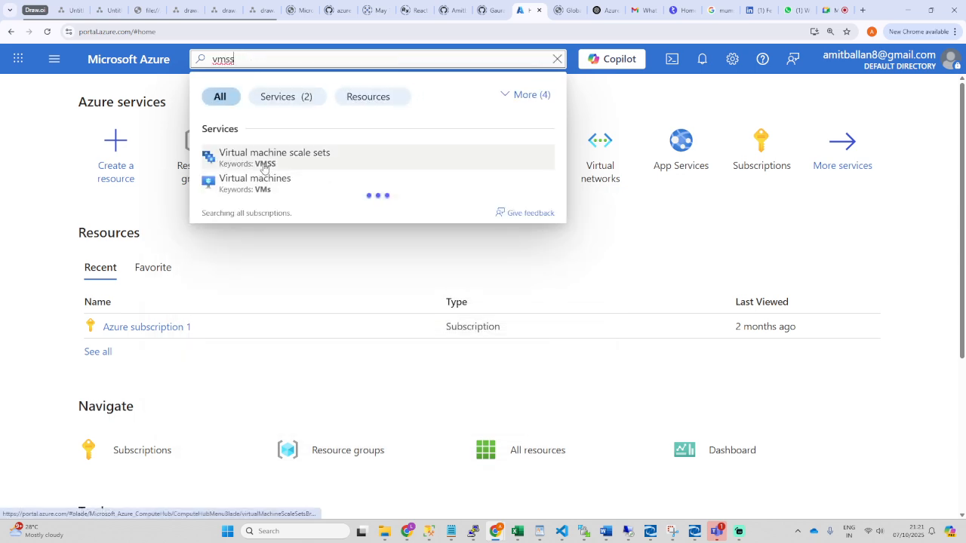
pyautogui.click(264, 158)
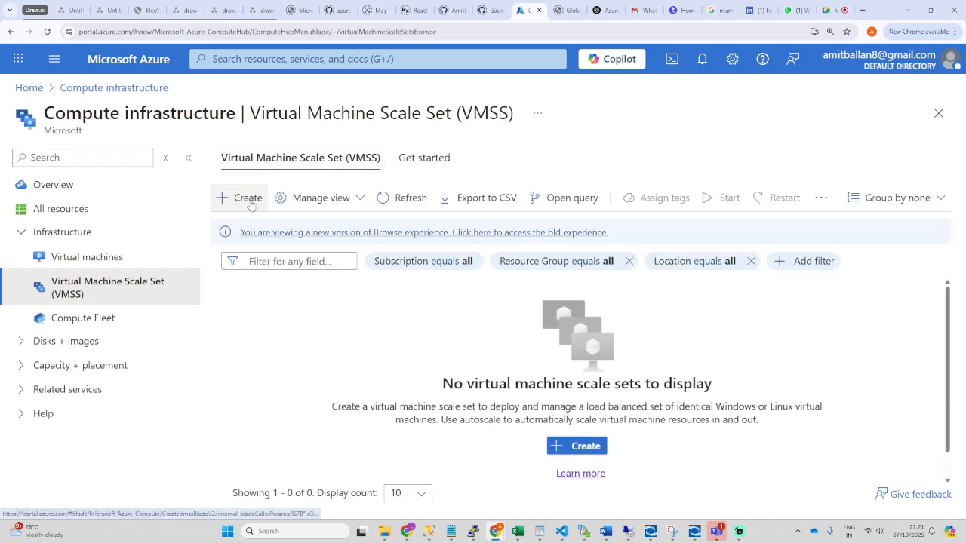
pyautogui.click(250, 202)
pyautogui.scroll(-2, 294, 207)
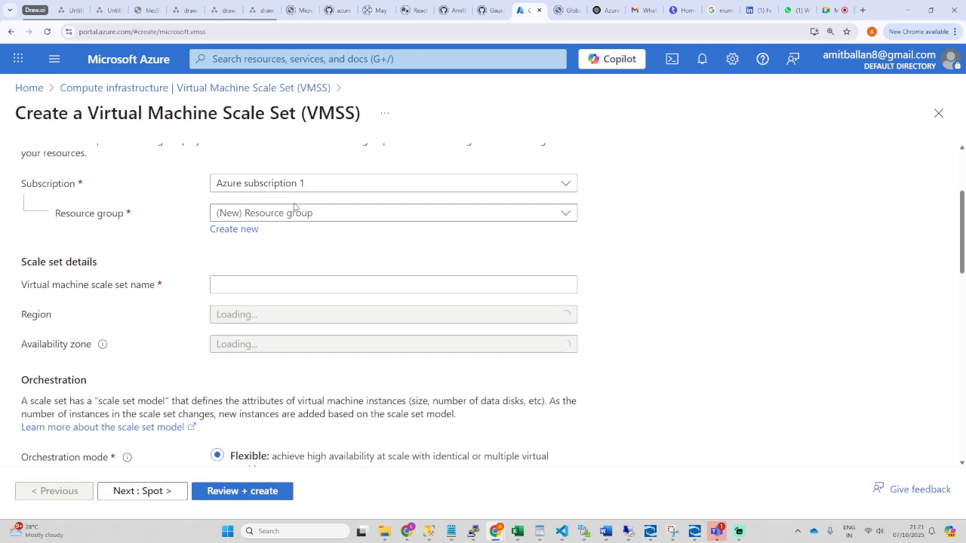
pyautogui.click(294, 212)
pyautogui.click(185, 240)
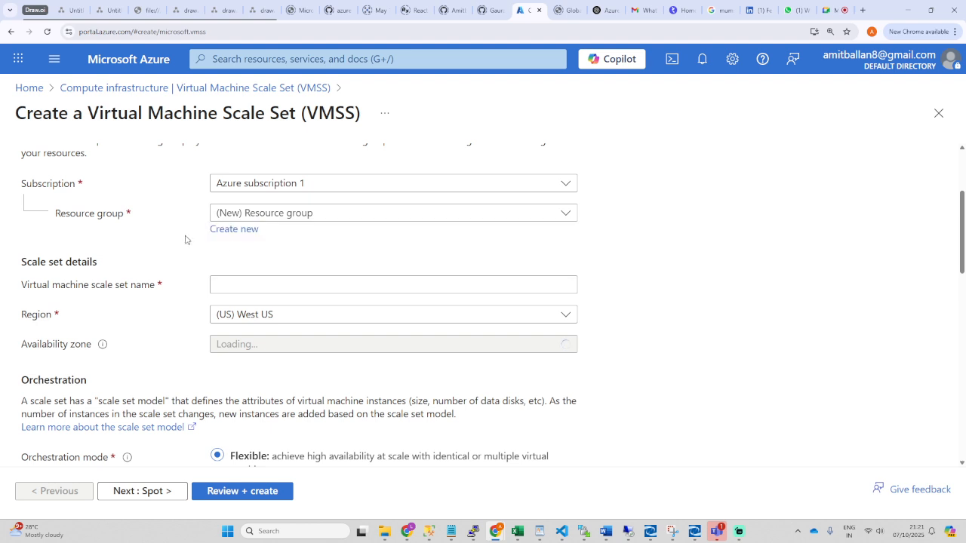
pyautogui.click(236, 230)
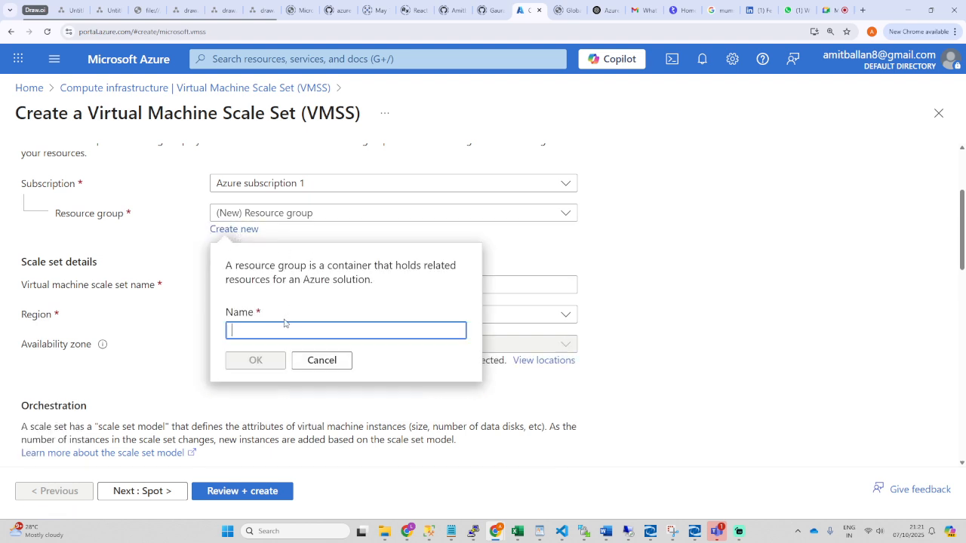
pyautogui.write('dharma')
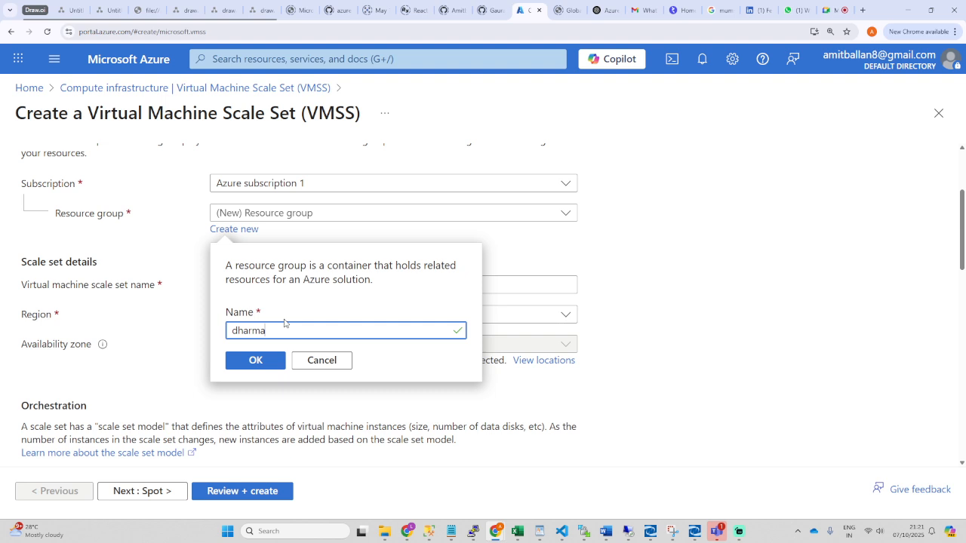
pyautogui.click(273, 361)
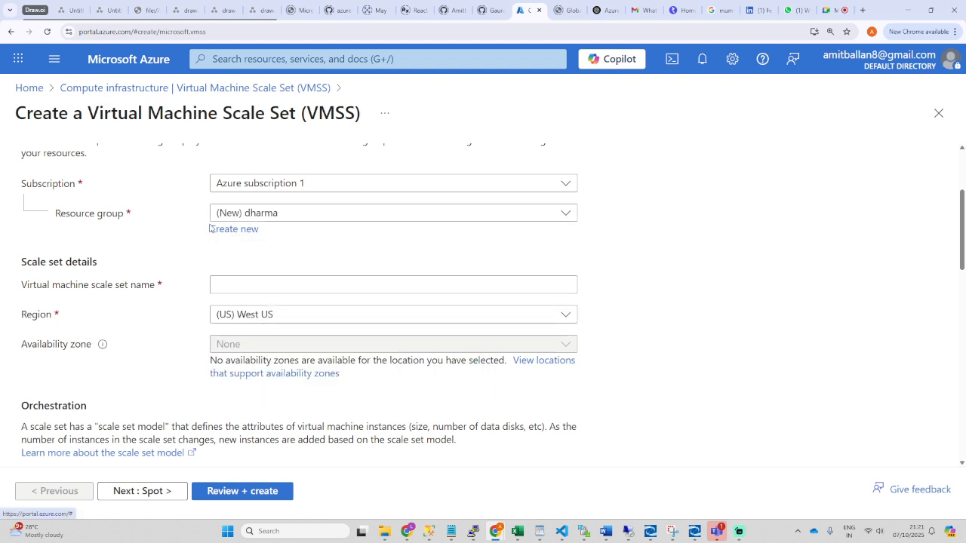
# Step: Name the scale set dharmavmss and keep the region as (US) West US
pyautogui.click(242, 287)
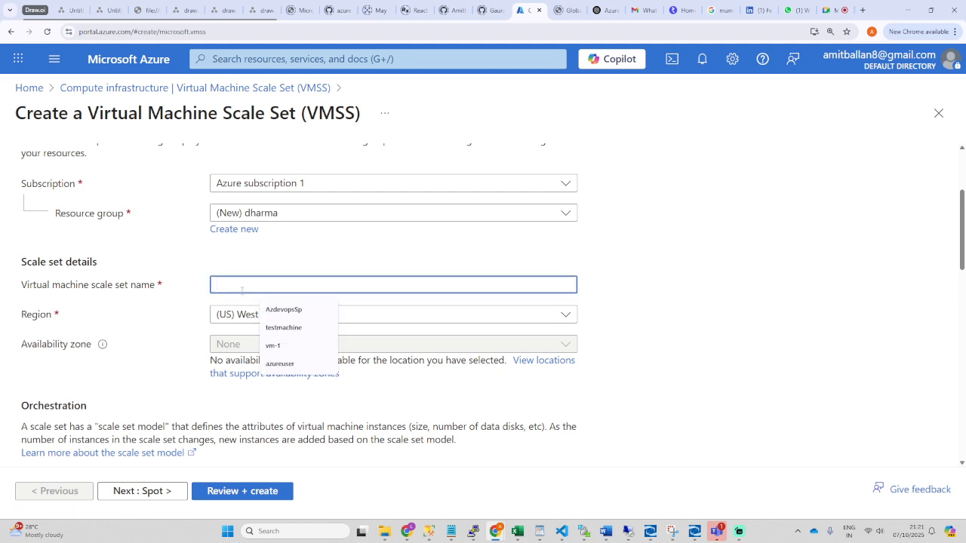
pyautogui.write('dharmavmss')
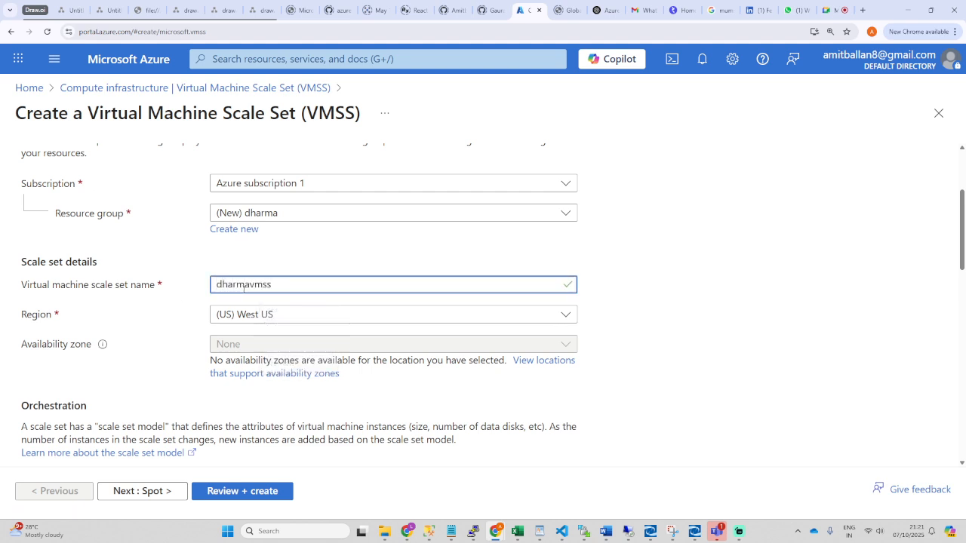
pyautogui.click(366, 317)
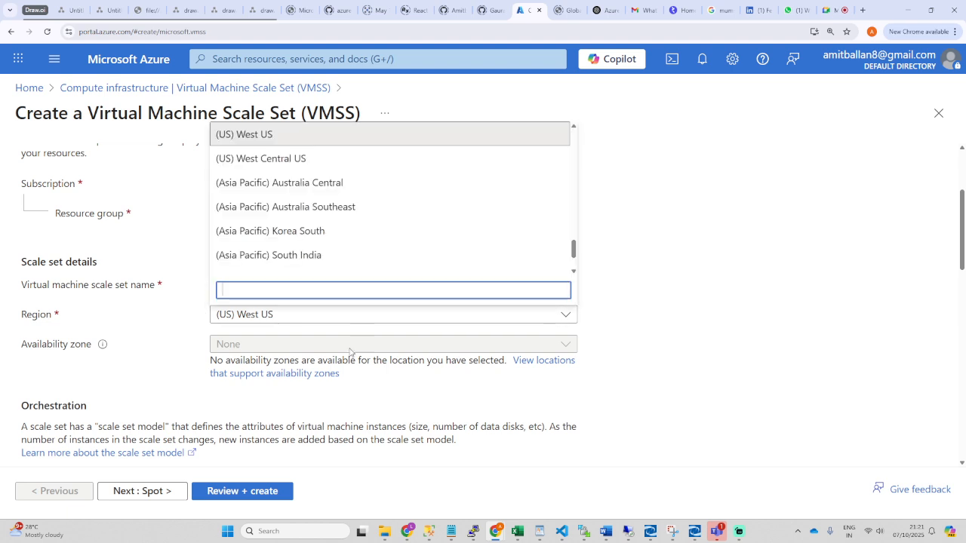
pyautogui.click(169, 320)
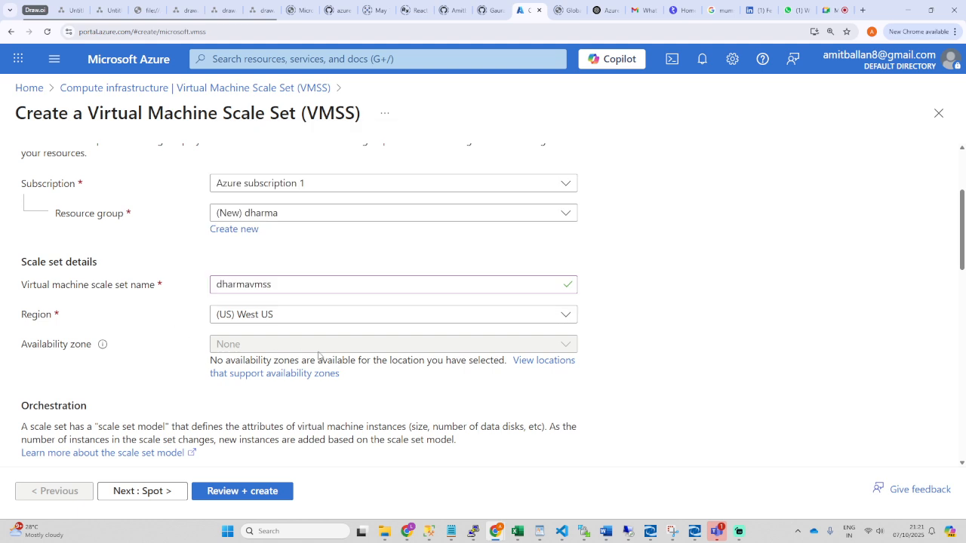
pyautogui.click(352, 321)
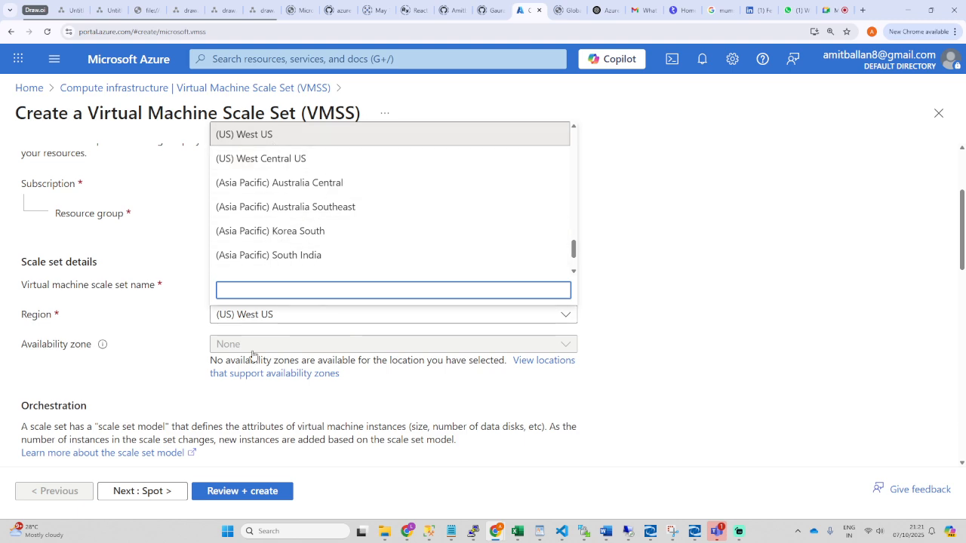
pyautogui.scroll(-3, 155, 363)
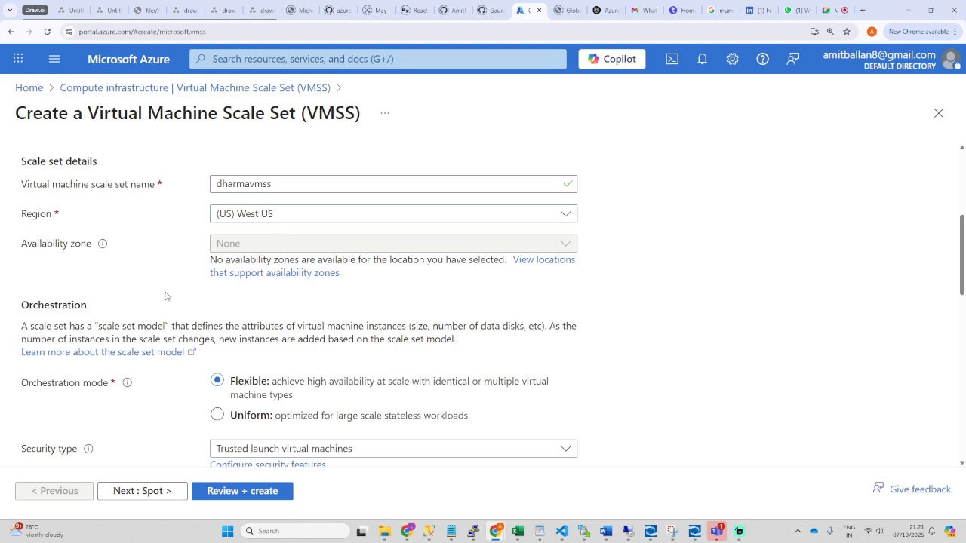
# Step: Set the security type to Standard and the instance count to 1
pyautogui.scroll(-3, 166, 297)
pyautogui.moveTo(12, 187); pyautogui.dragTo(112, 186)
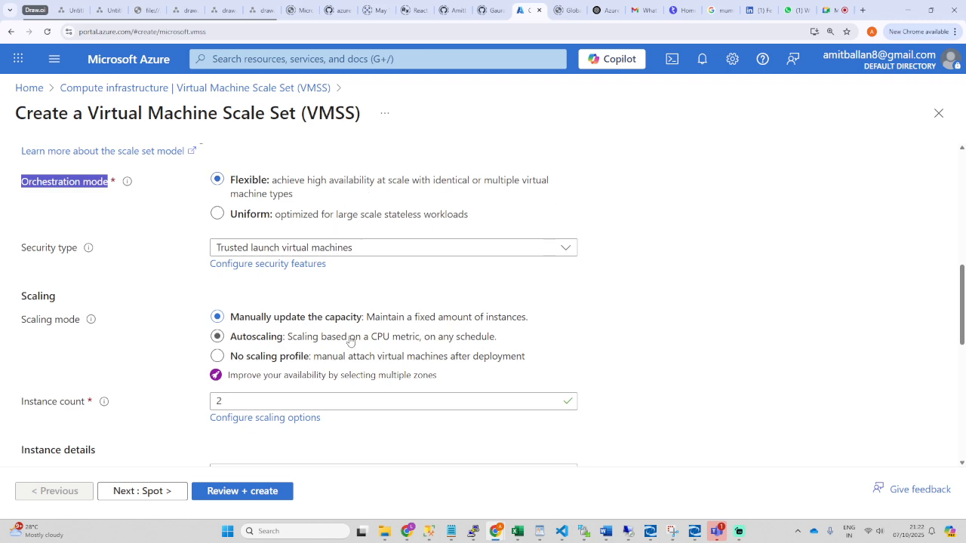
pyautogui.click(373, 248)
pyautogui.click(249, 289)
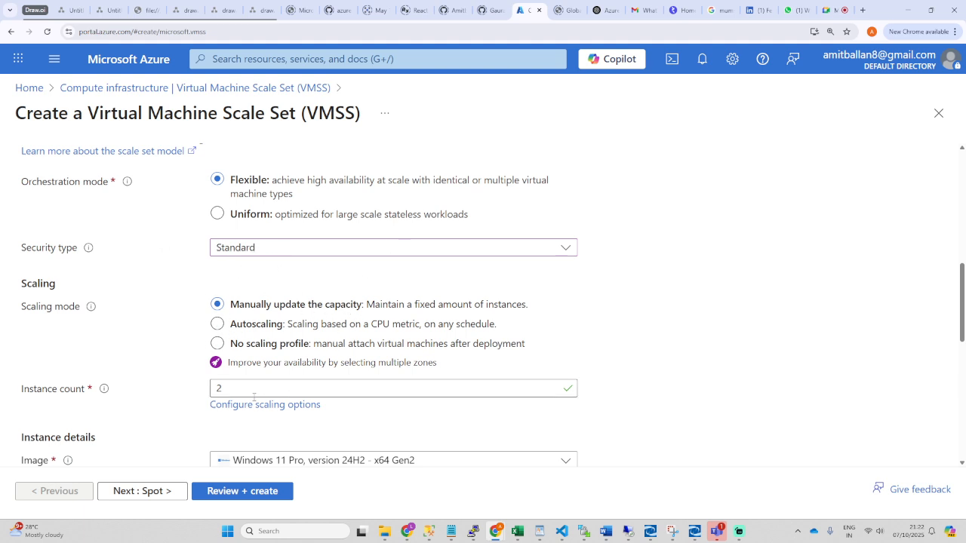
pyautogui.moveTo(306, 389); pyautogui.dragTo(212, 388)
pyautogui.write('1')
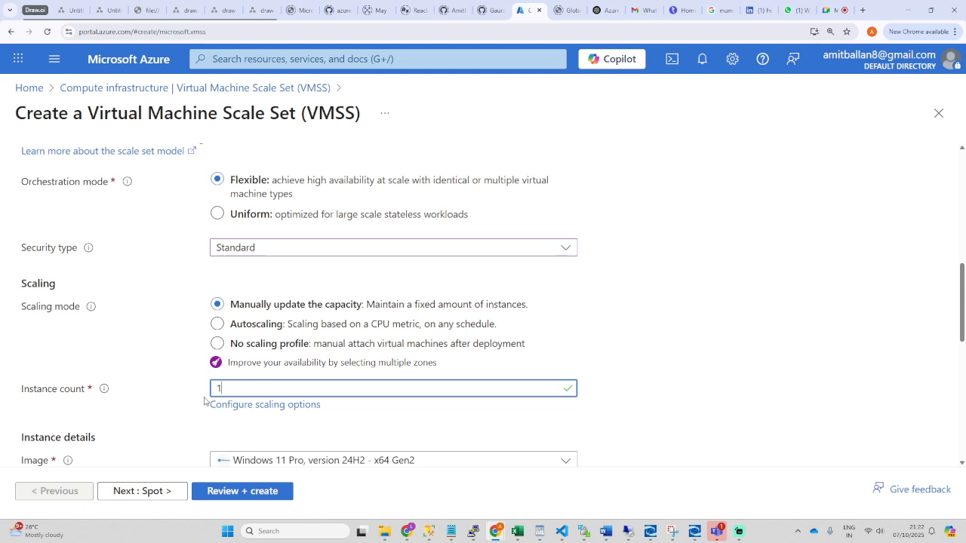
# Step: Fill in admin username azureuser with the password twice, and tick the Windows 10/11 licence confirmation
pyautogui.scroll(-3, 189, 419)
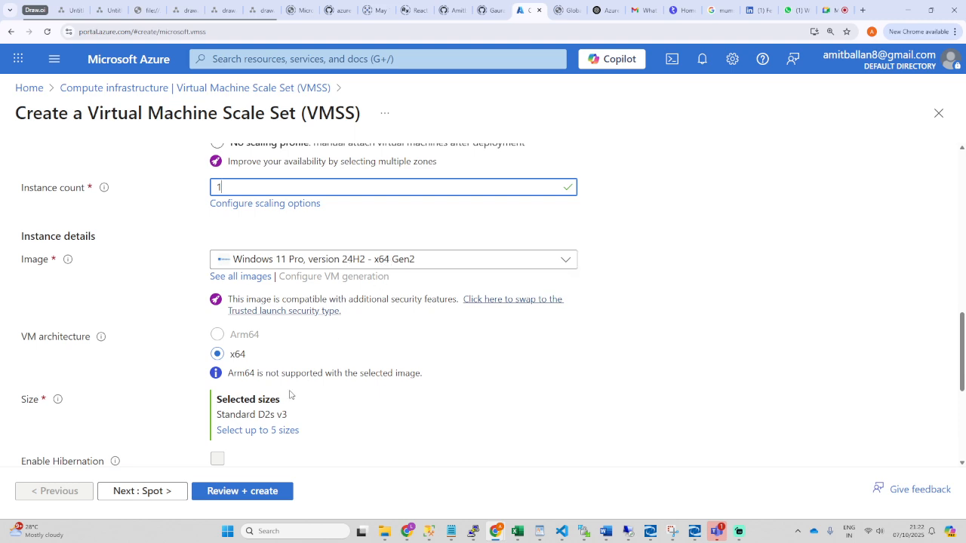
pyautogui.scroll(-4, 198, 420)
pyautogui.click(262, 291)
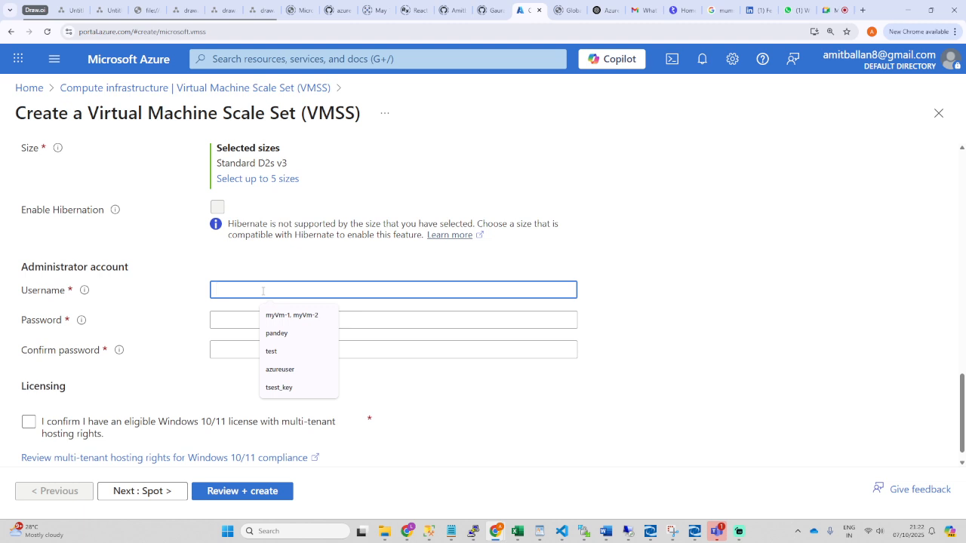
pyautogui.click(321, 369)
pyautogui.click(238, 320)
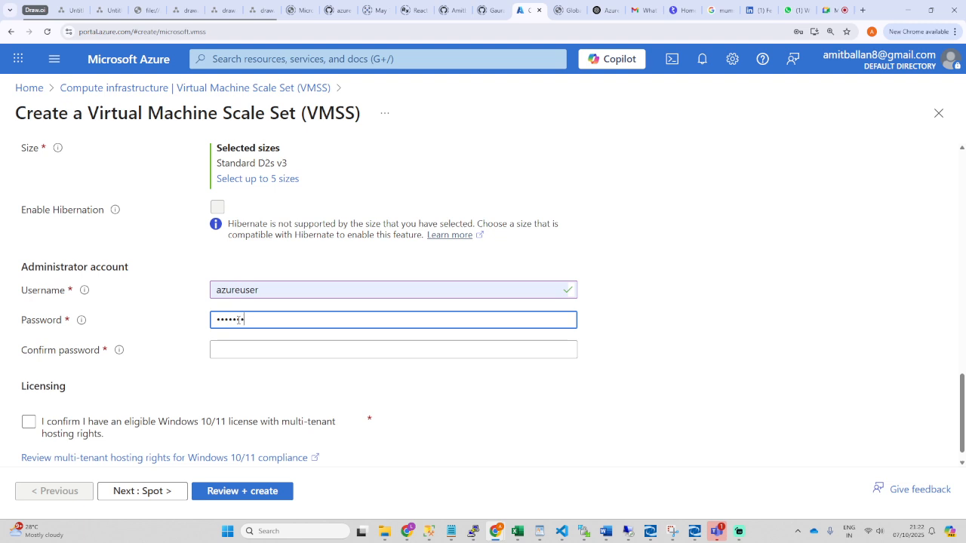
pyautogui.press('Tab')
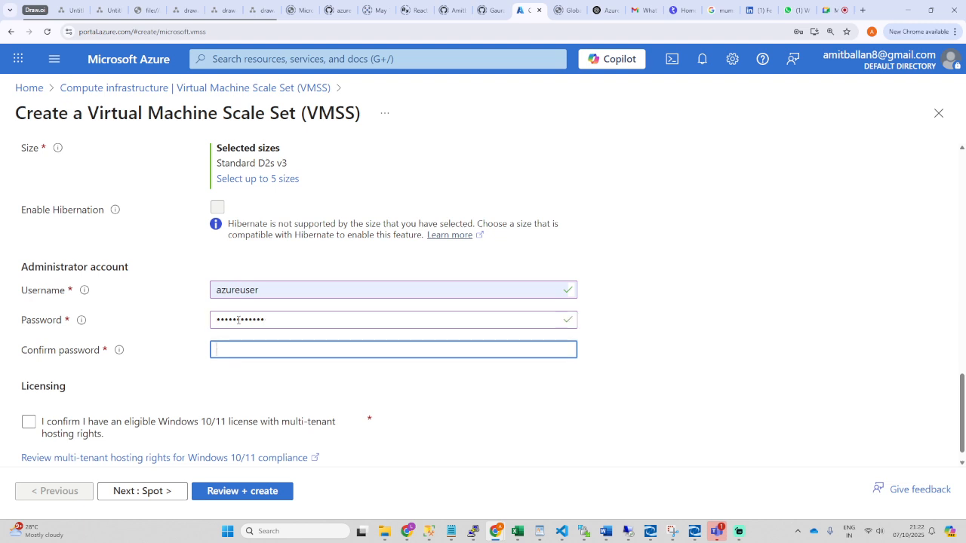
pyautogui.write('Pas')
pyautogui.click(28, 423)
pyautogui.scroll(-1, 176, 409)
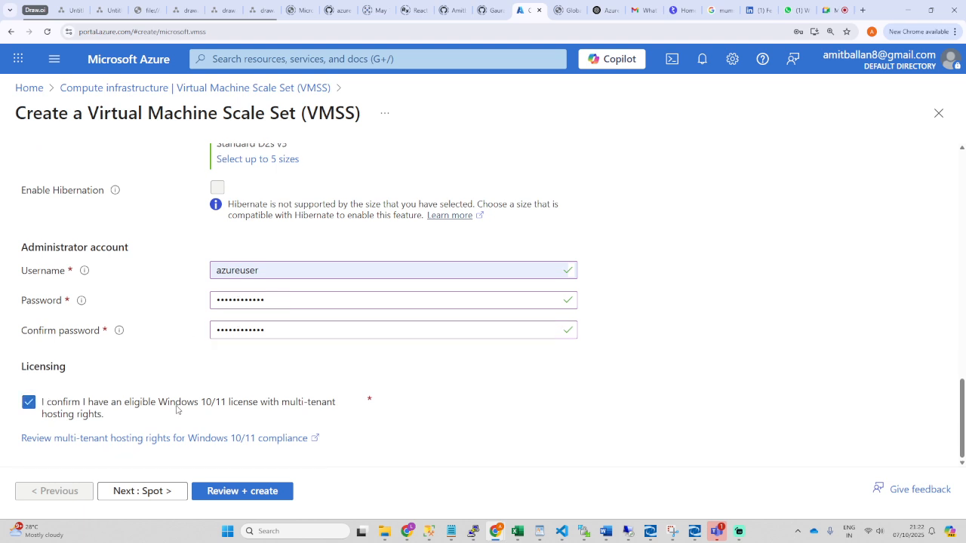
# Step: Move through Spot and Disks to the Networking tab, dismissing the password breach warning
pyautogui.click(144, 492)
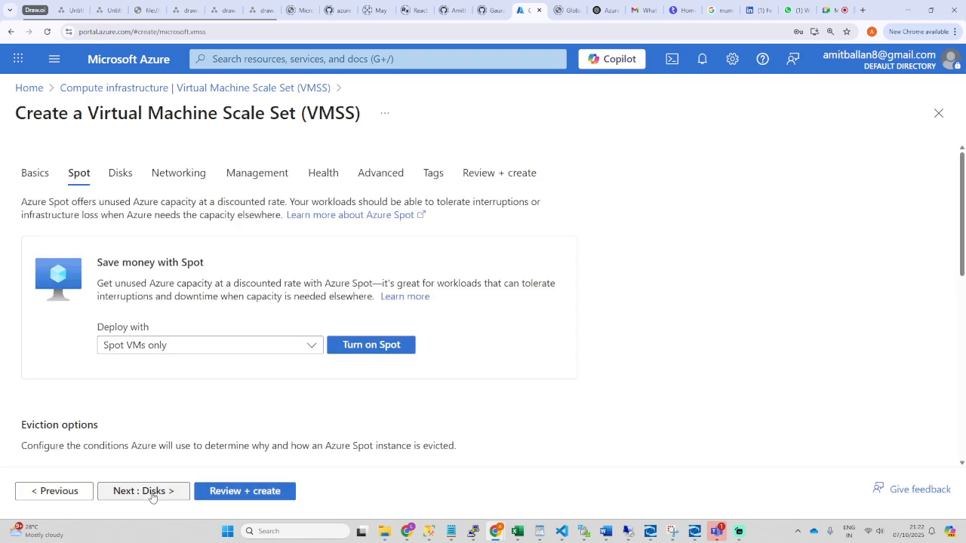
pyautogui.click(120, 173)
pyautogui.click(179, 173)
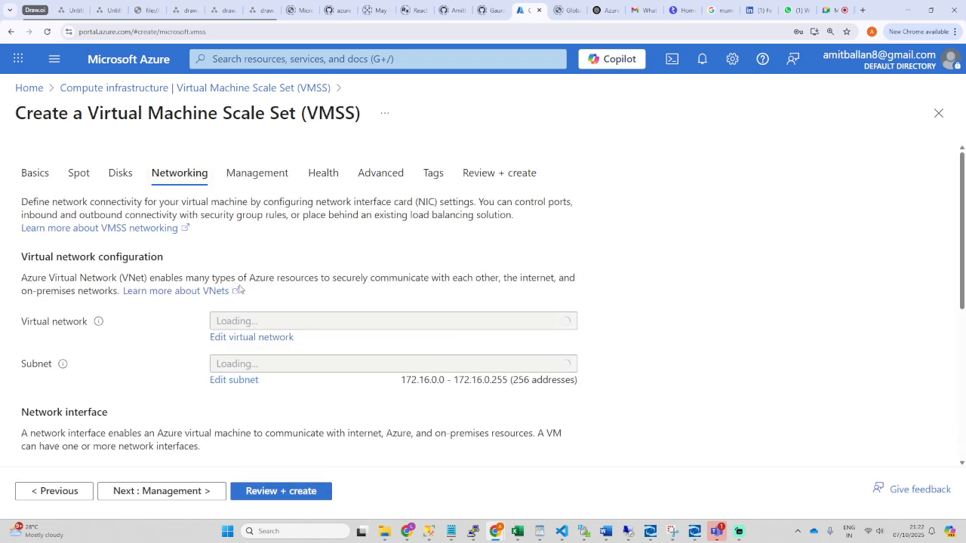
pyautogui.scroll(-2, 242, 296)
pyautogui.scroll(-1, 134, 233)
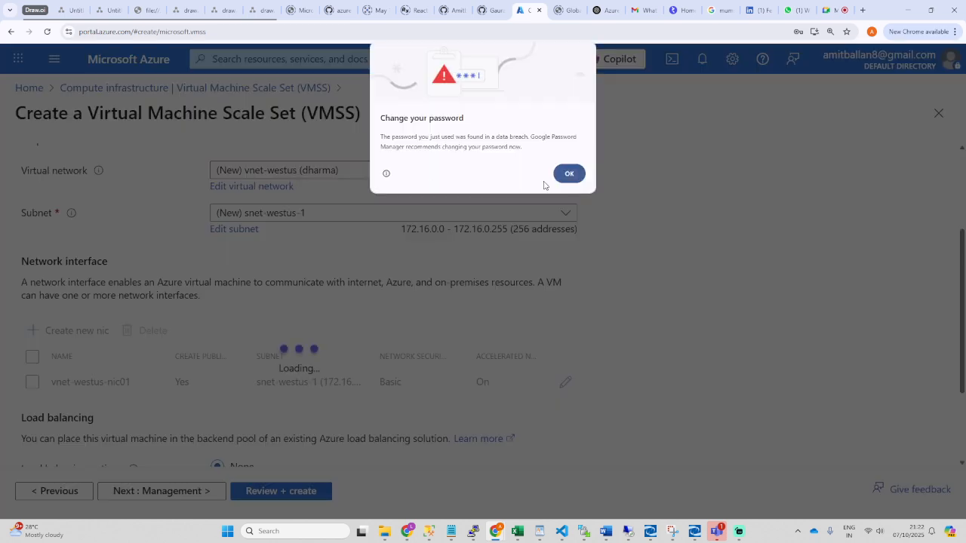
pyautogui.click(566, 172)
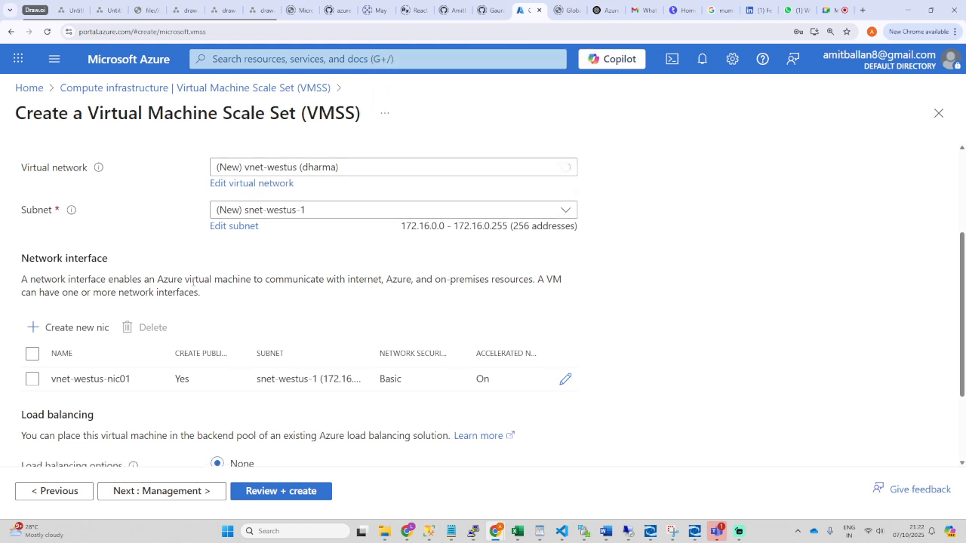
pyautogui.scroll(-1, 81, 310)
# Step: Start a new network interface and name it commonnic
pyautogui.click(90, 232)
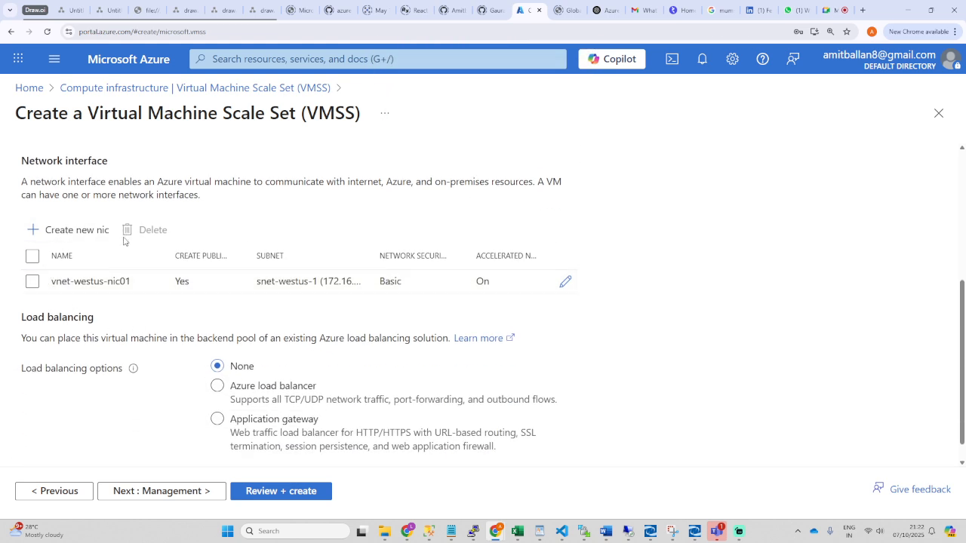
pyautogui.click(58, 210)
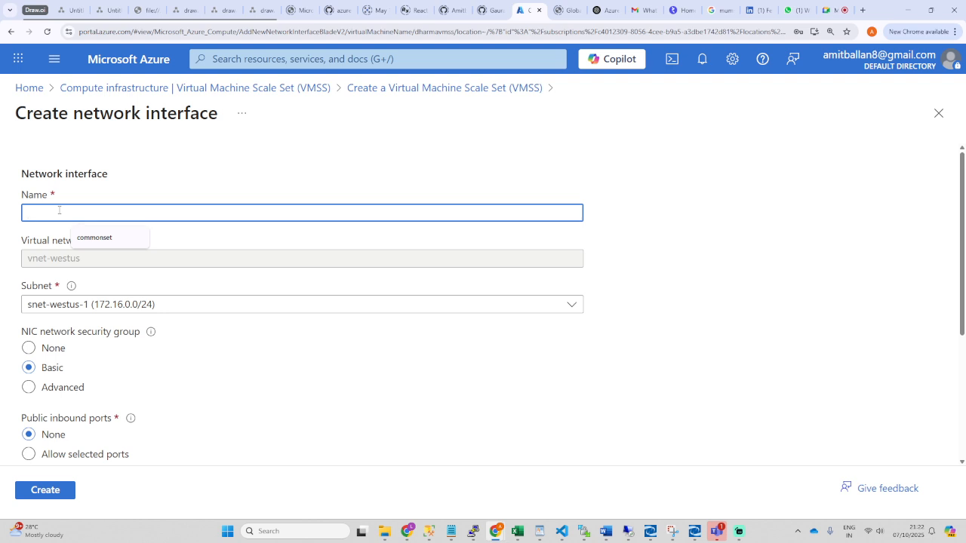
pyautogui.click(94, 238)
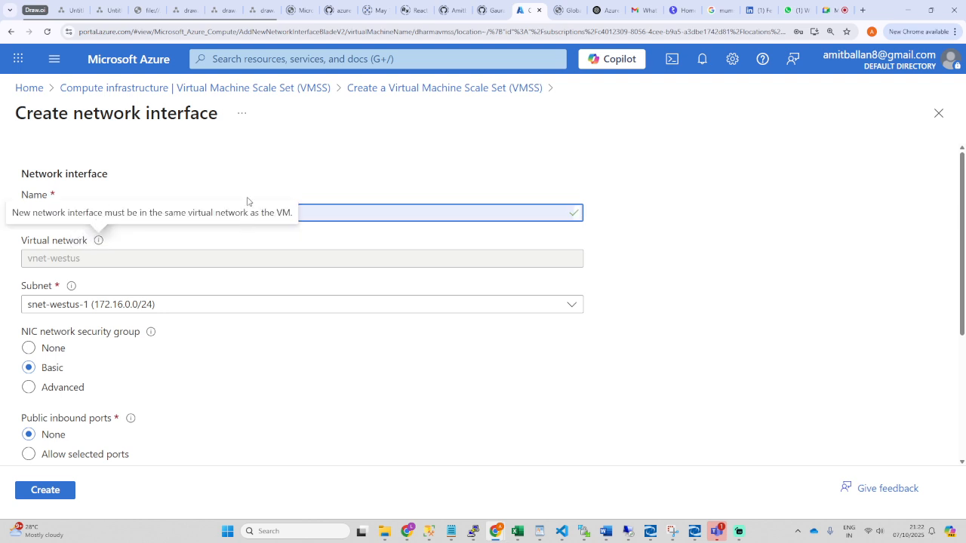
pyautogui.hotkey('shift', 'Left')
pyautogui.hotkey('shift', 'Left')
pyautogui.hotkey('shift', 'Left')
pyautogui.hotkey('shift', 'Left')
pyautogui.hotkey('shift', 'Left')
pyautogui.hotkey('shift', 'Left')
pyautogui.hotkey('shift', 'Right')
pyautogui.hotkey('shift', 'Right')
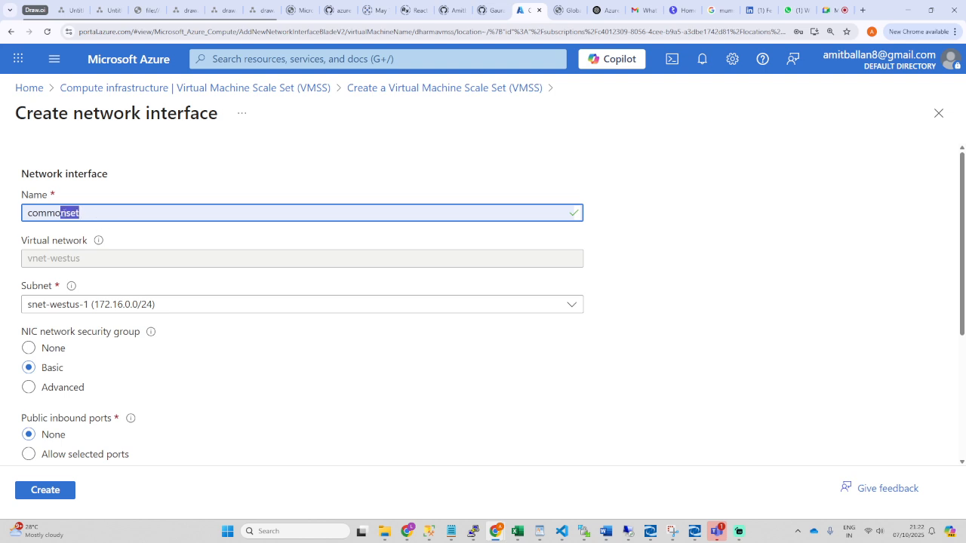
pyautogui.press('BackSpace')
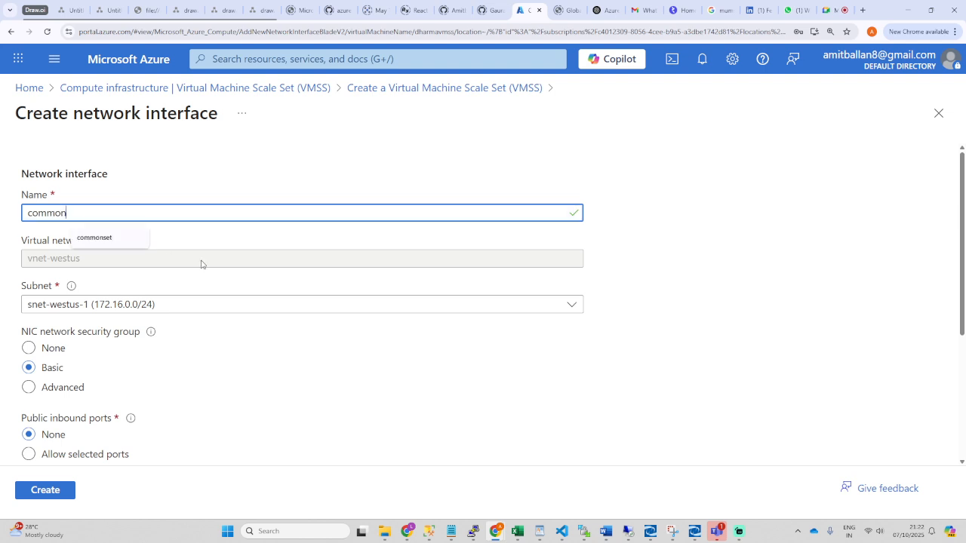
pyautogui.write('nic')
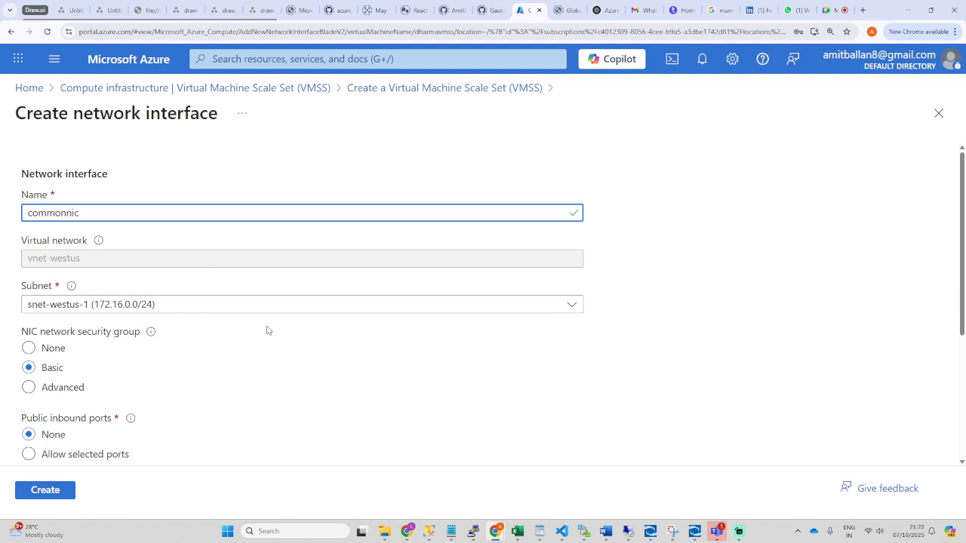
pyautogui.click(266, 335)
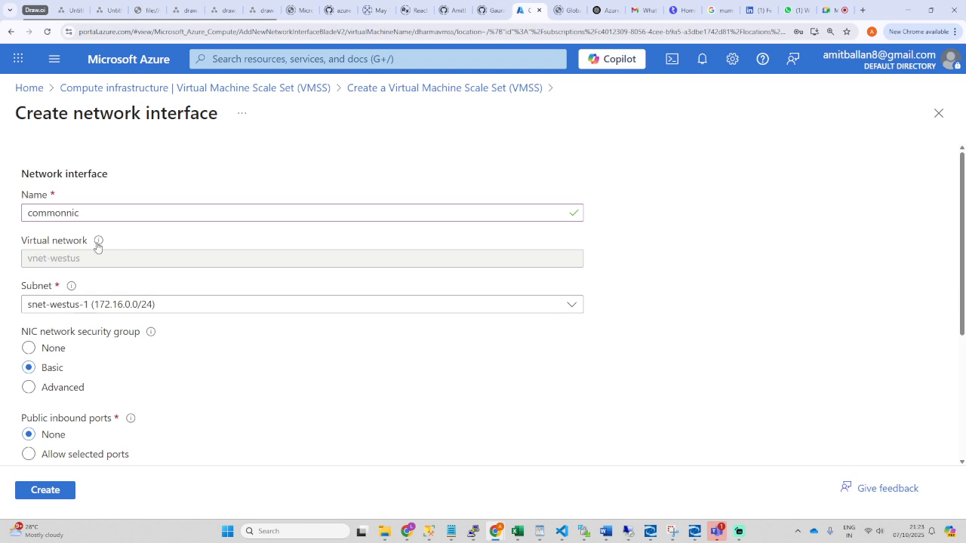
# Step: Allow inbound RDP (3389), enable a public IP address, and create the commonnic interface
pyautogui.scroll(-2, 207, 406)
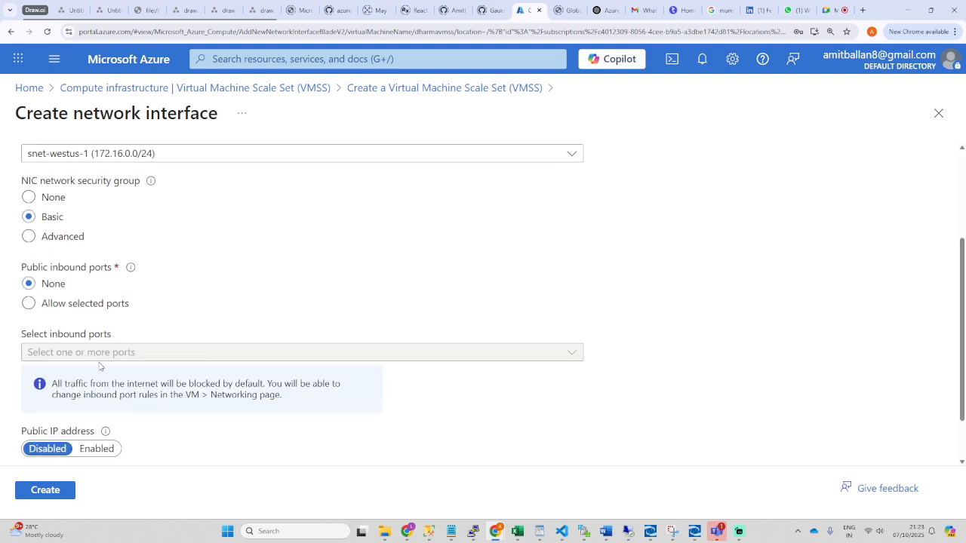
pyautogui.click(30, 303)
pyautogui.click(275, 360)
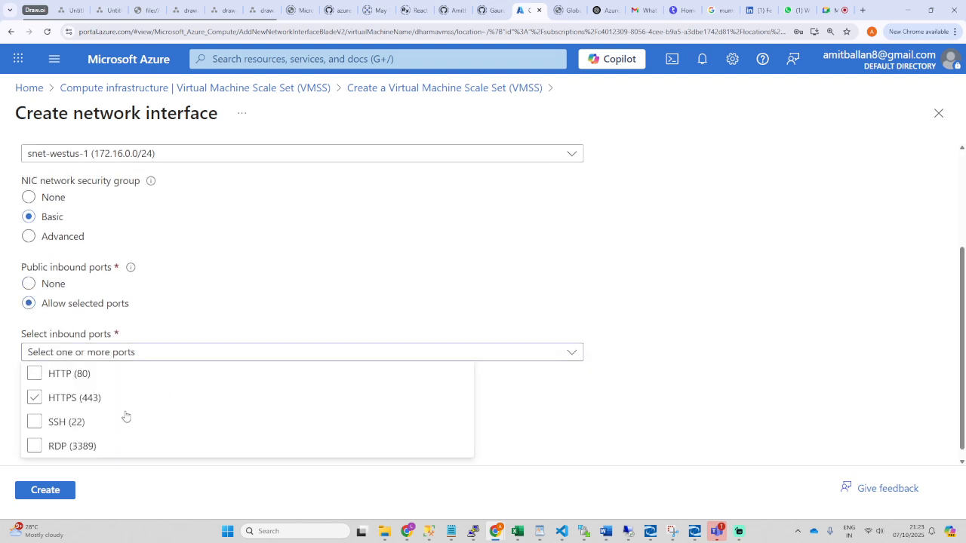
pyautogui.click(64, 446)
pyautogui.scroll(-1, 283, 386)
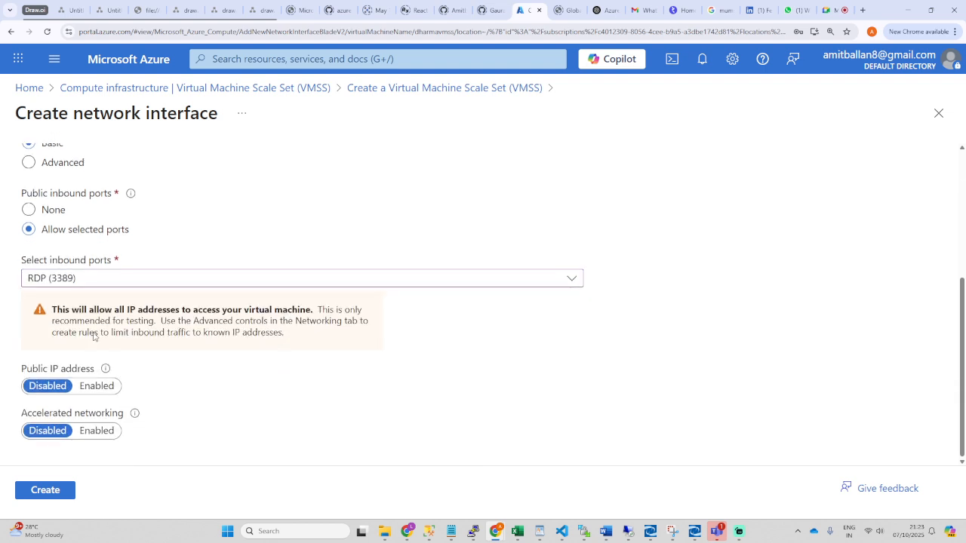
pyautogui.click(95, 386)
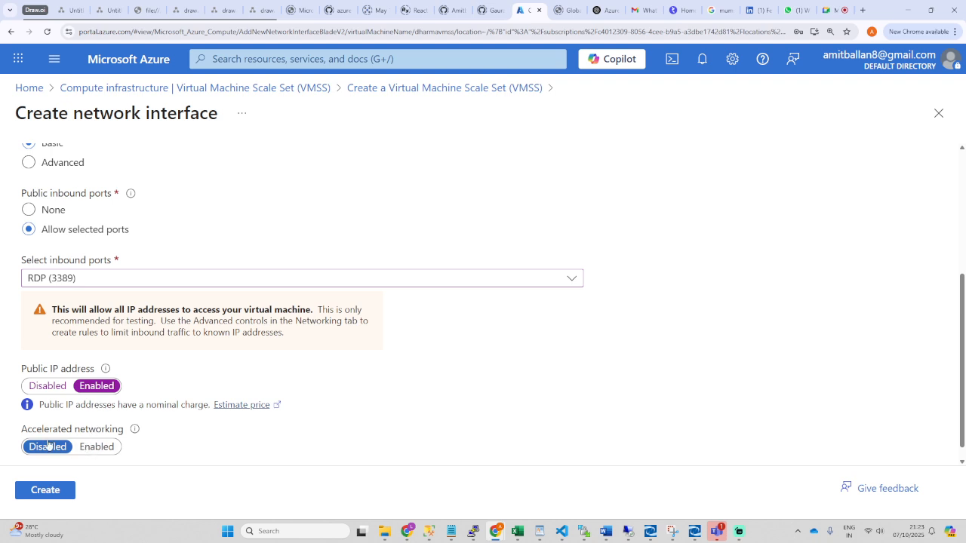
pyautogui.click(45, 492)
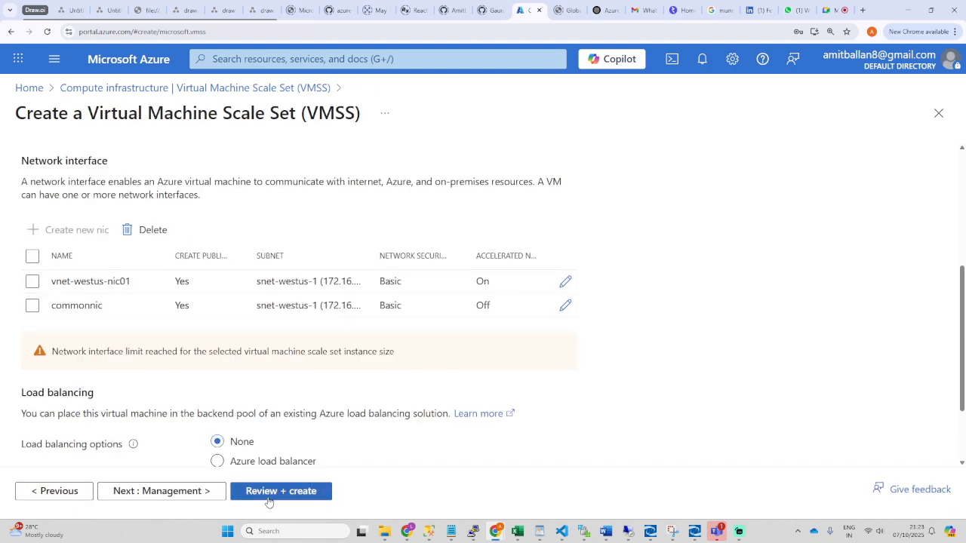
# Step: Advance past the Management, Advanced and Tags settings to Review + create for dharmavmss
pyautogui.scroll(3, 264, 310)
pyautogui.click(257, 172)
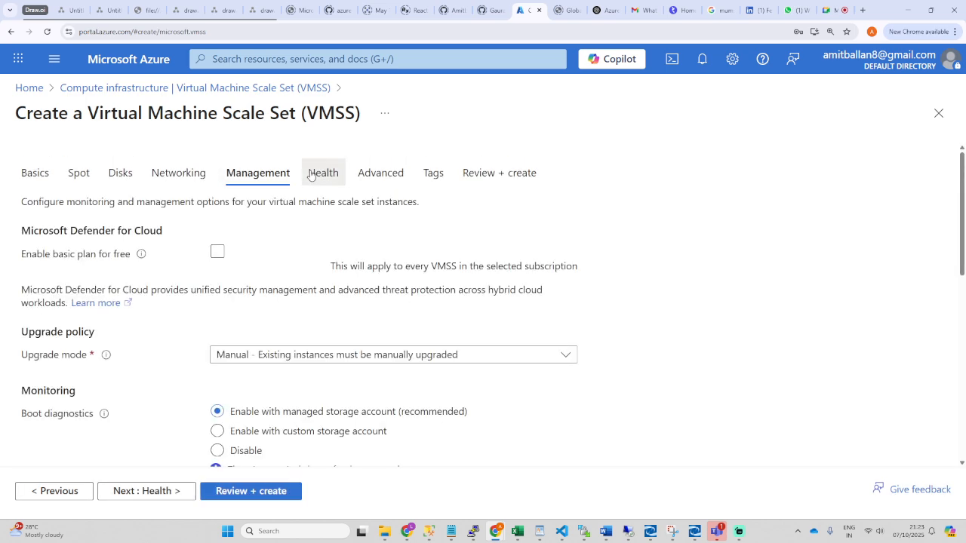
pyautogui.click(381, 175)
pyautogui.click(434, 174)
pyautogui.click(487, 178)
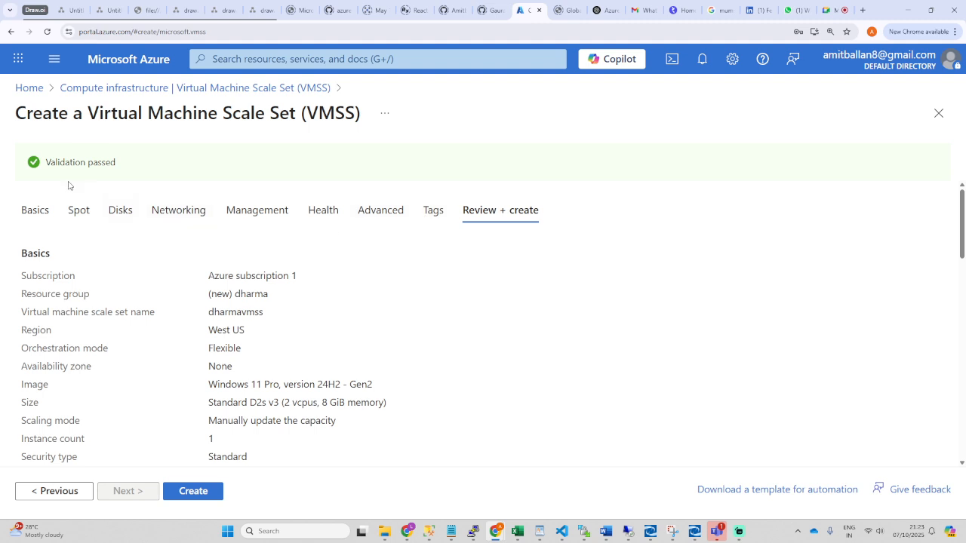
# Step: Confirm Validation passed, create the dharmavmss scale set, and check notifications
pyautogui.moveTo(152, 168); pyautogui.dragTo(39, 167)
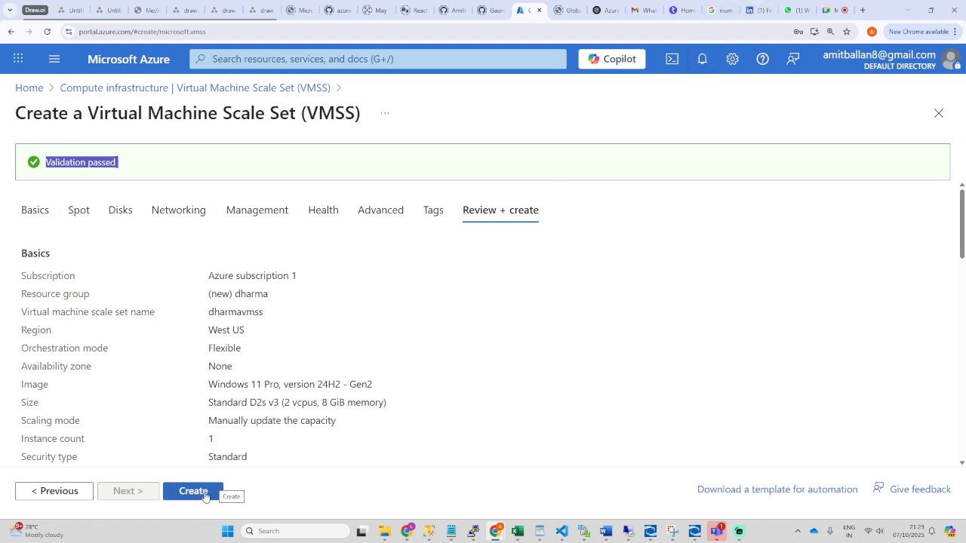
pyautogui.click(197, 499)
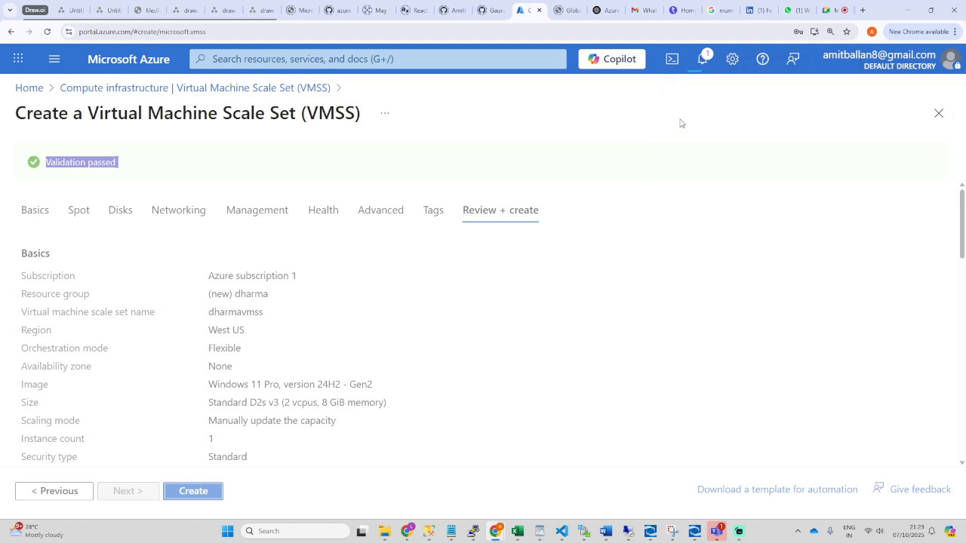
pyautogui.click(705, 62)
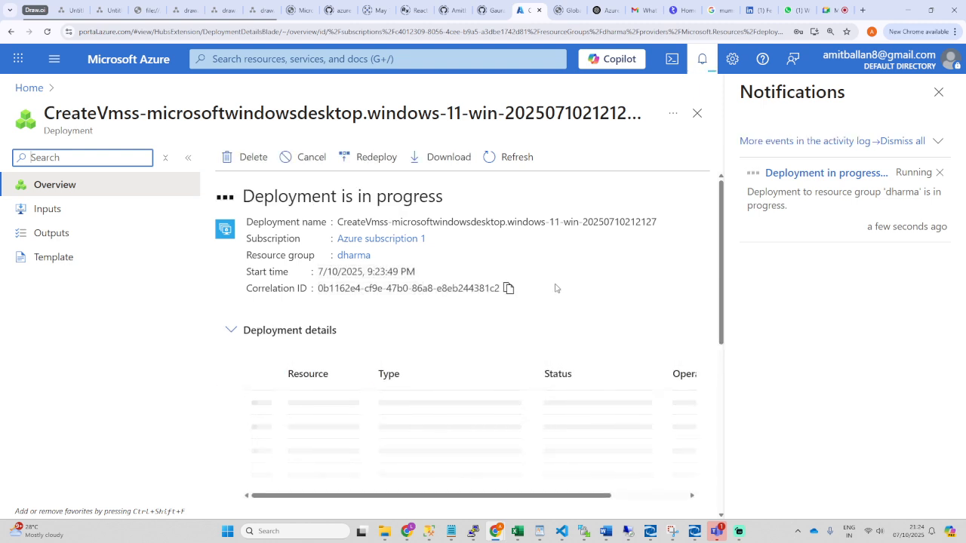
# Step: Follow the dharmavmss deployment details, refresh its status, then return to the Azure home page
pyautogui.scroll(-1, 392, 362)
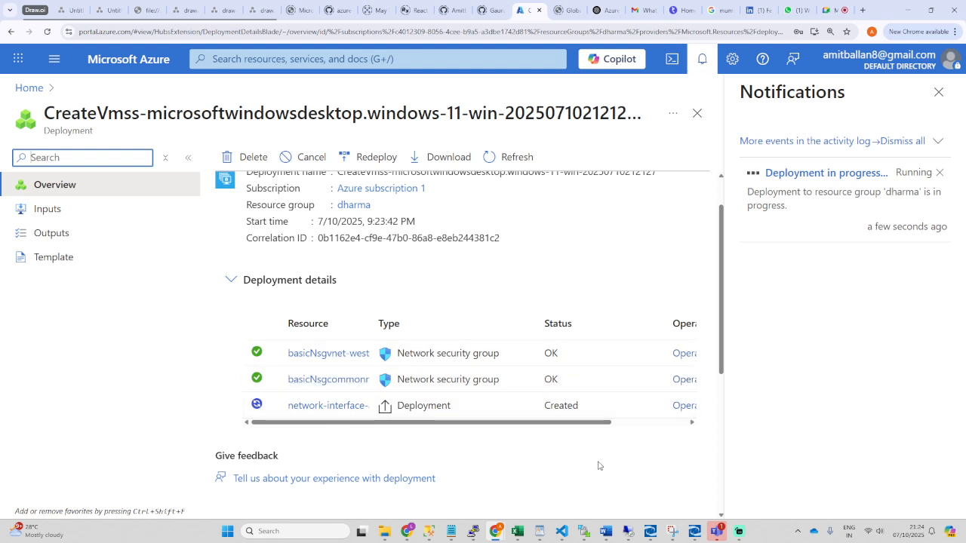
pyautogui.click(939, 92)
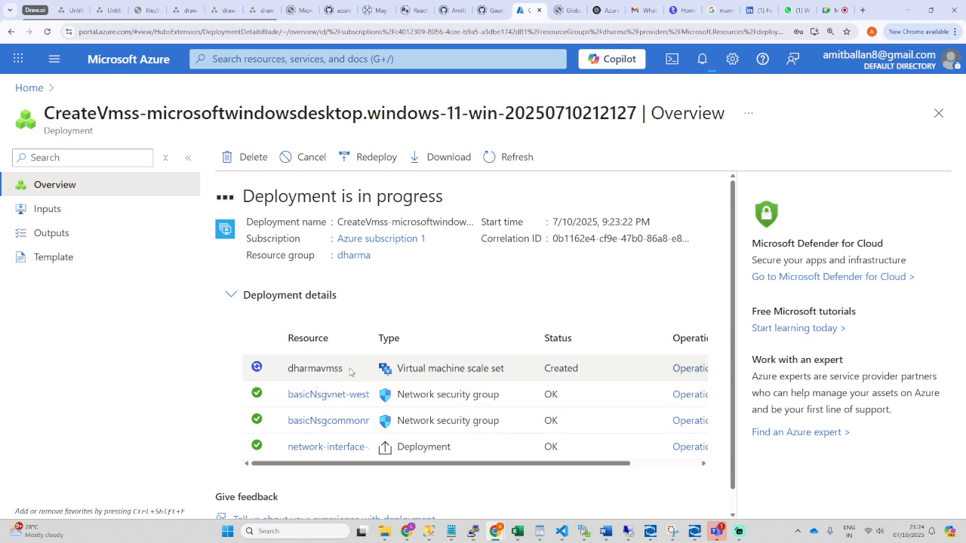
pyautogui.moveTo(345, 370); pyautogui.dragTo(322, 370)
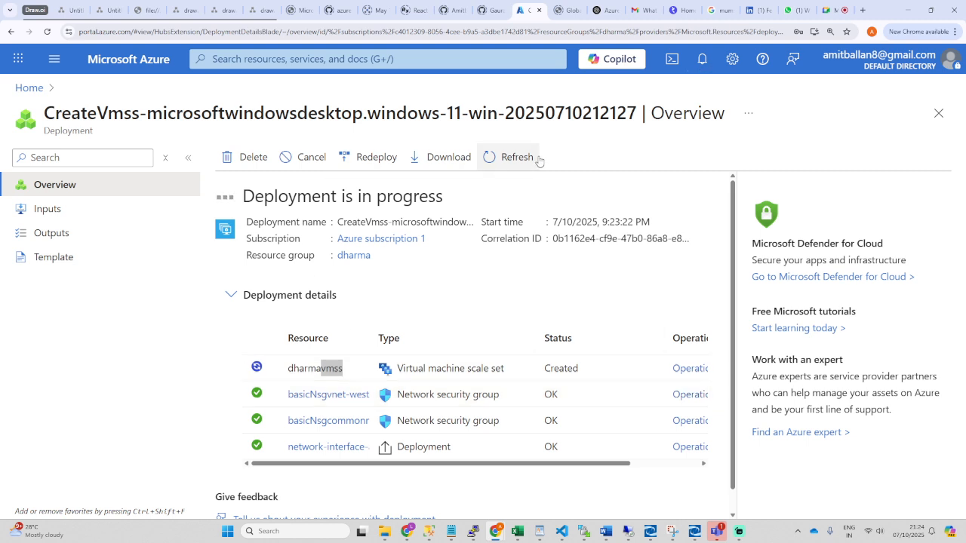
pyautogui.click(513, 157)
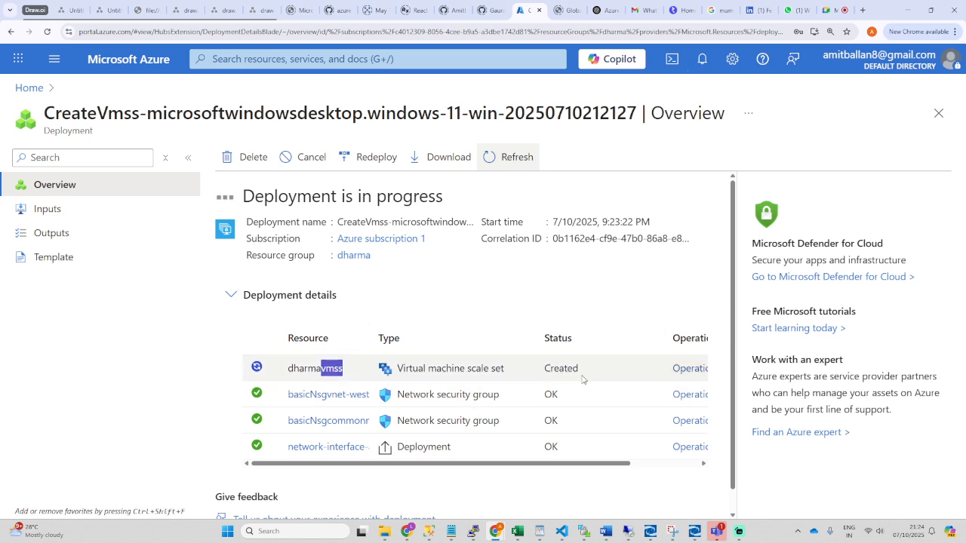
pyautogui.click(29, 88)
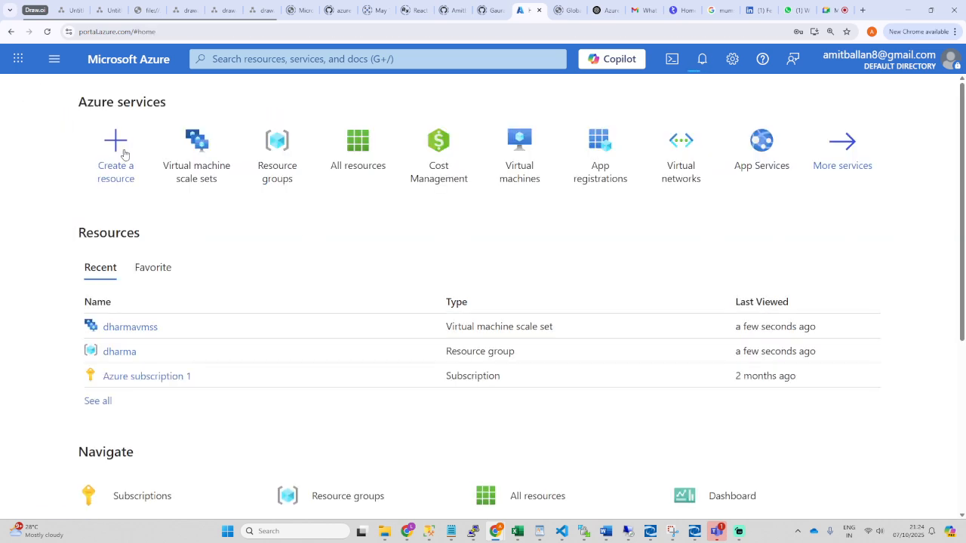
# Step: Open the dharmavmss scale set from Virtual machine scale sets and review its Overview
pyautogui.click(219, 183)
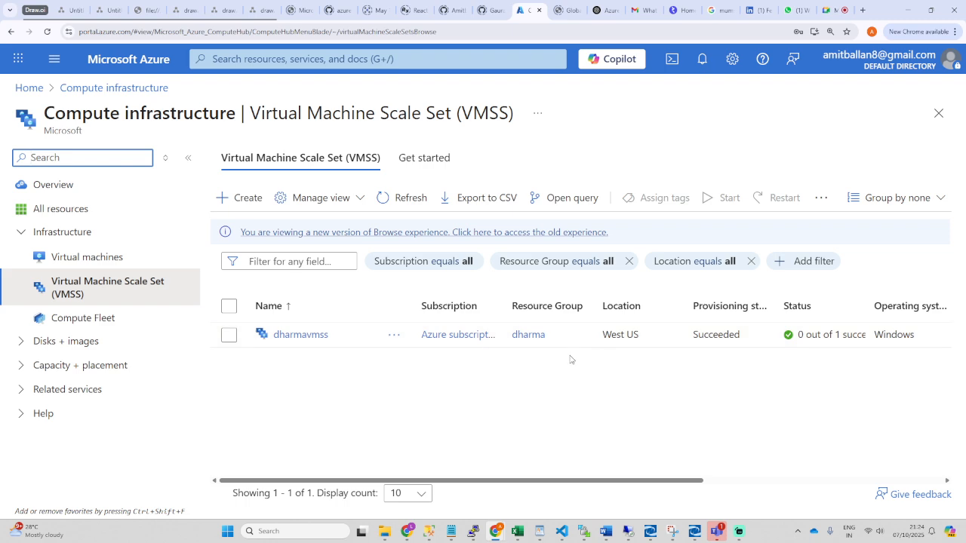
pyautogui.click(305, 336)
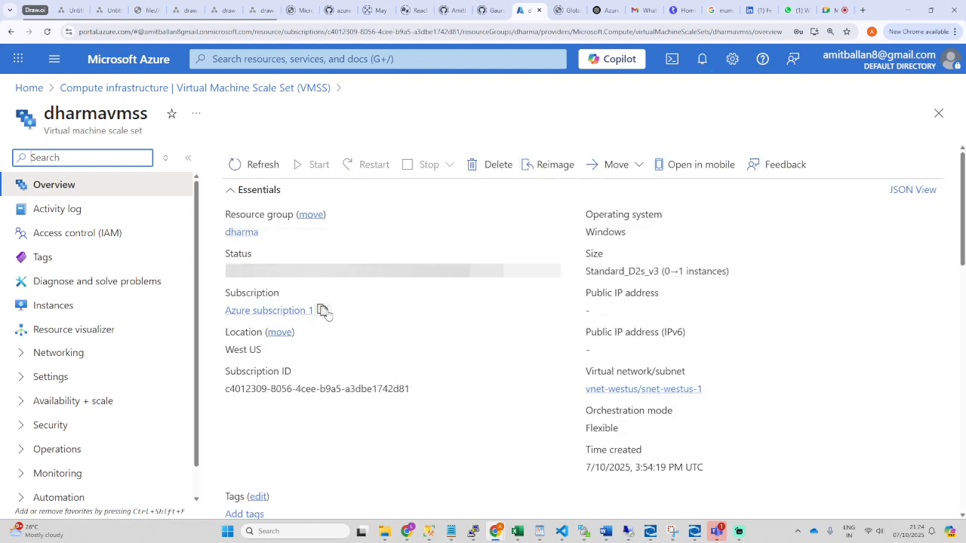
pyautogui.scroll(-4, 388, 340)
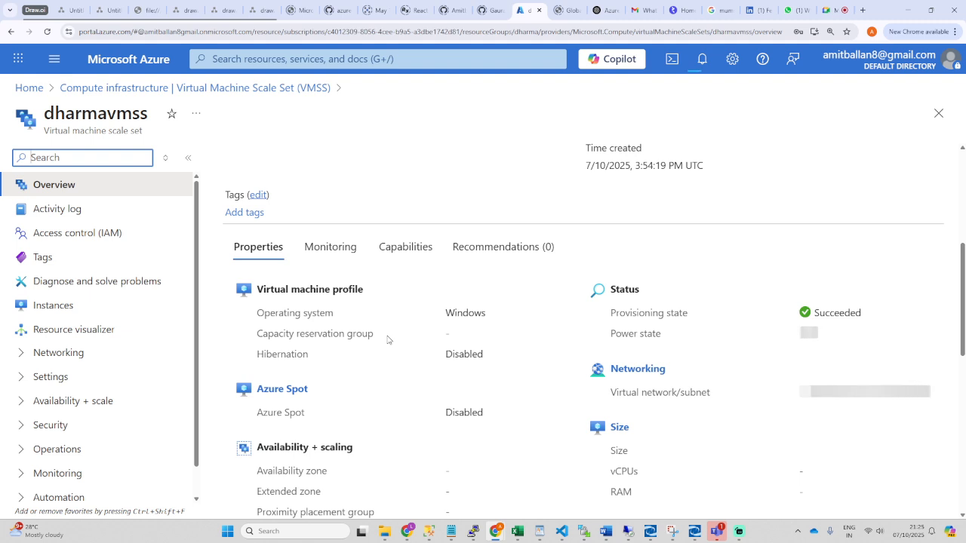
pyautogui.scroll(-1, 320, 264)
pyautogui.moveTo(324, 240); pyautogui.dragTo(367, 242)
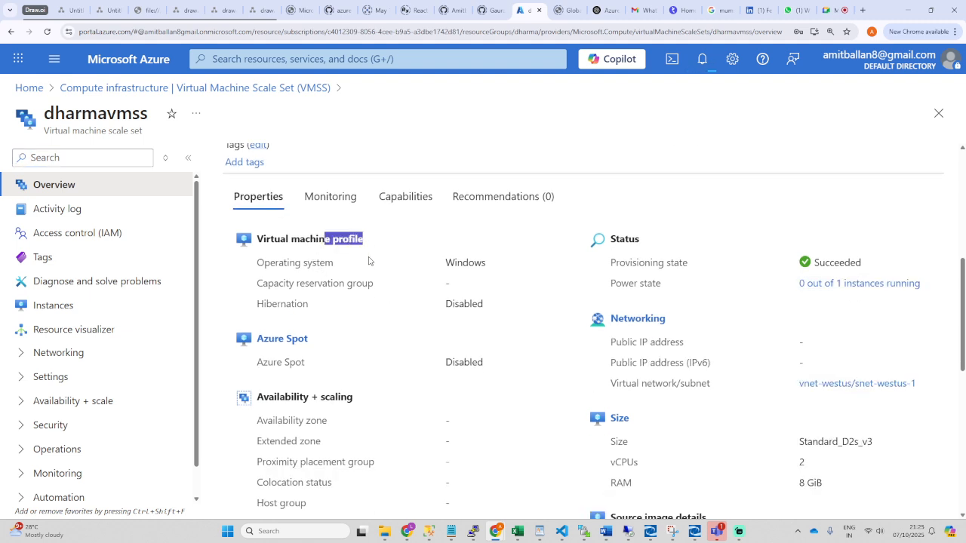
pyautogui.scroll(2, 375, 311)
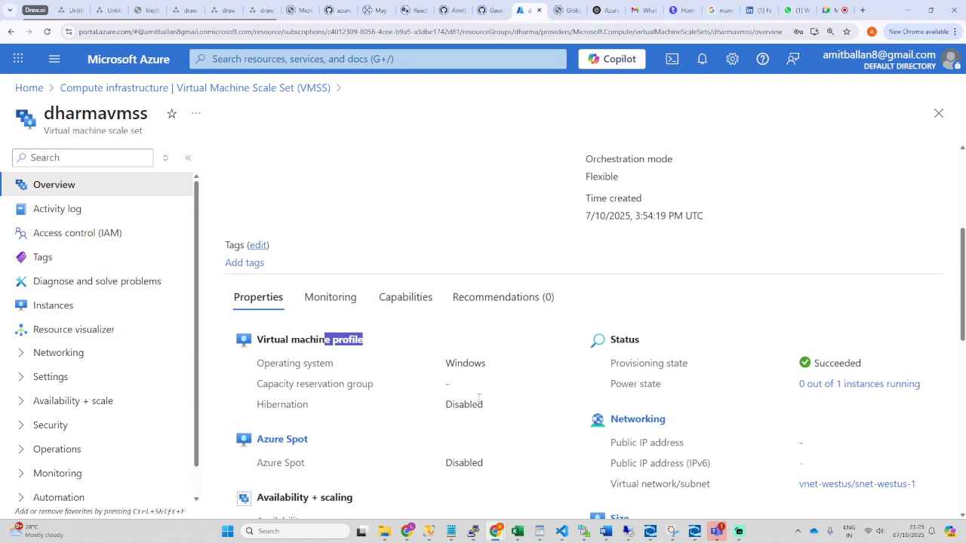
pyautogui.scroll(5, 526, 362)
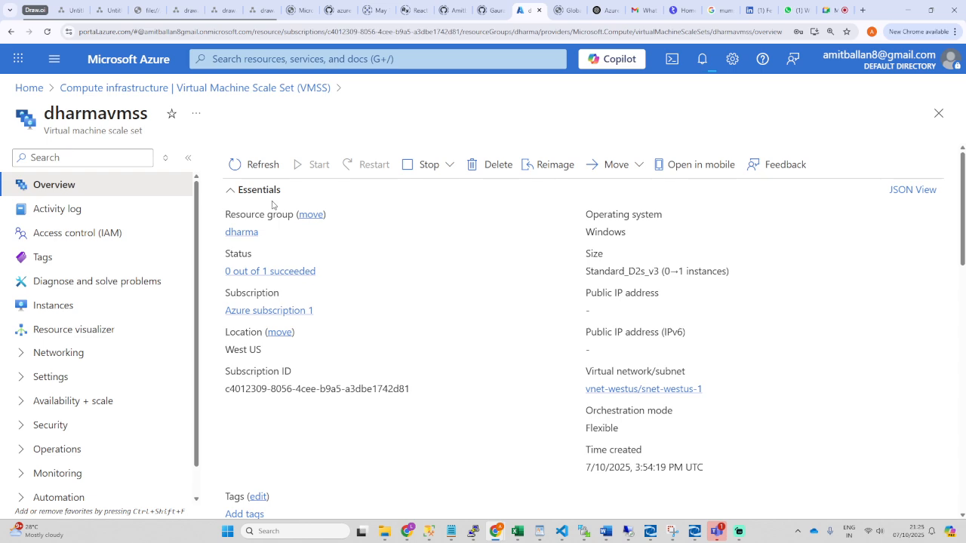
# Step: Refresh the dharmavmss overview twice for updated status, then list its VM instances
pyautogui.click(256, 165)
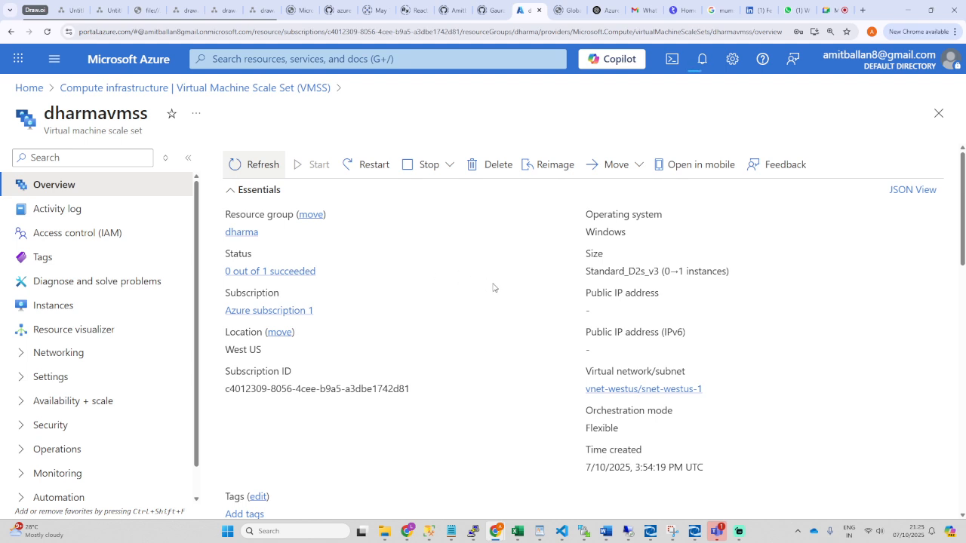
pyautogui.moveTo(582, 300); pyautogui.dragTo(673, 301)
pyautogui.click(631, 308)
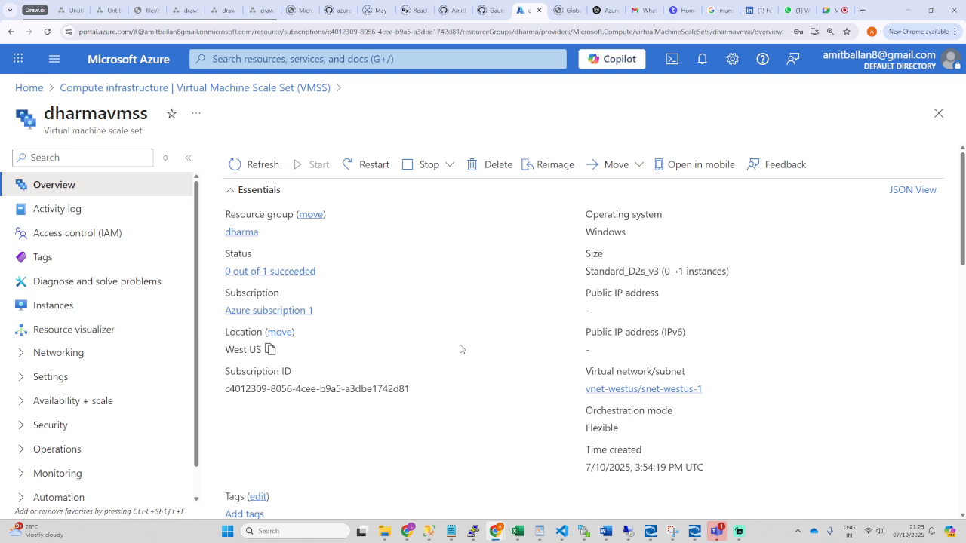
pyautogui.click(250, 166)
pyautogui.scroll(-1, 444, 363)
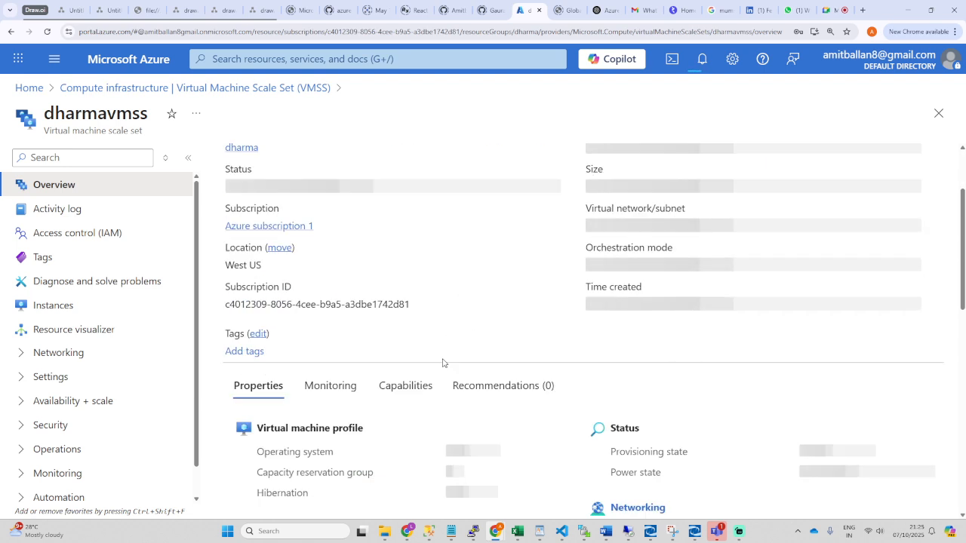
pyautogui.scroll(-1, 443, 364)
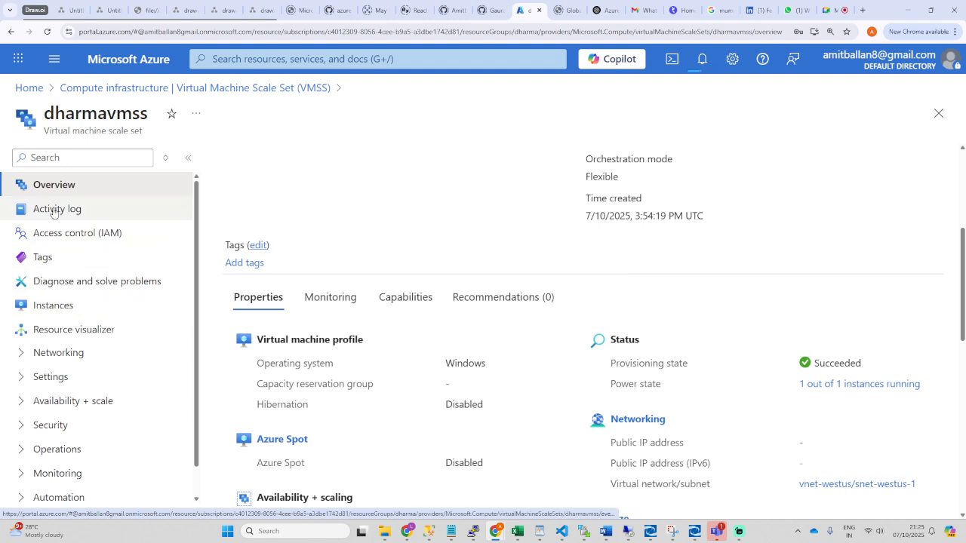
pyautogui.moveTo(151, 118); pyautogui.dragTo(42, 115)
pyautogui.click(46, 306)
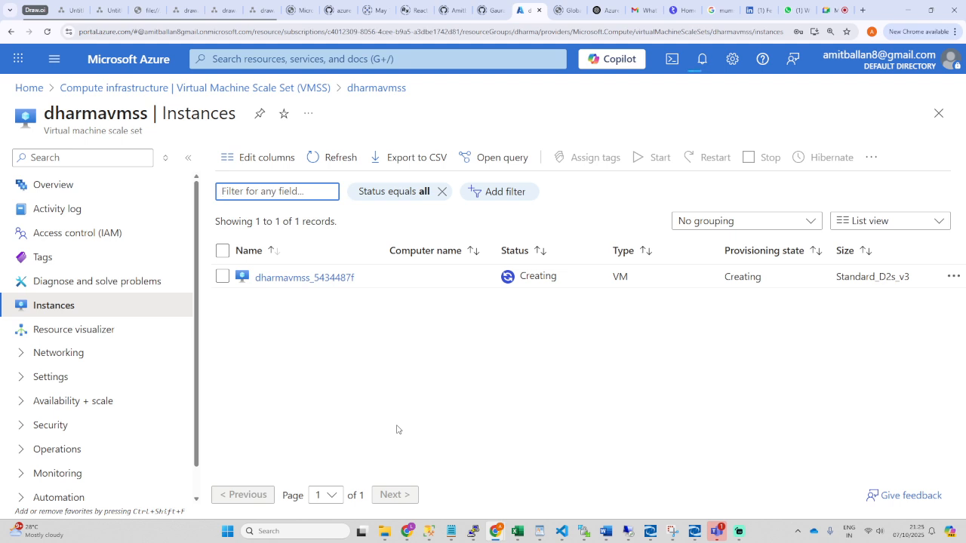
# Step: Check notifications, look at dharmavmss_5434487f, then refresh the scale set list and reopen dharmavmss
pyautogui.click(702, 58)
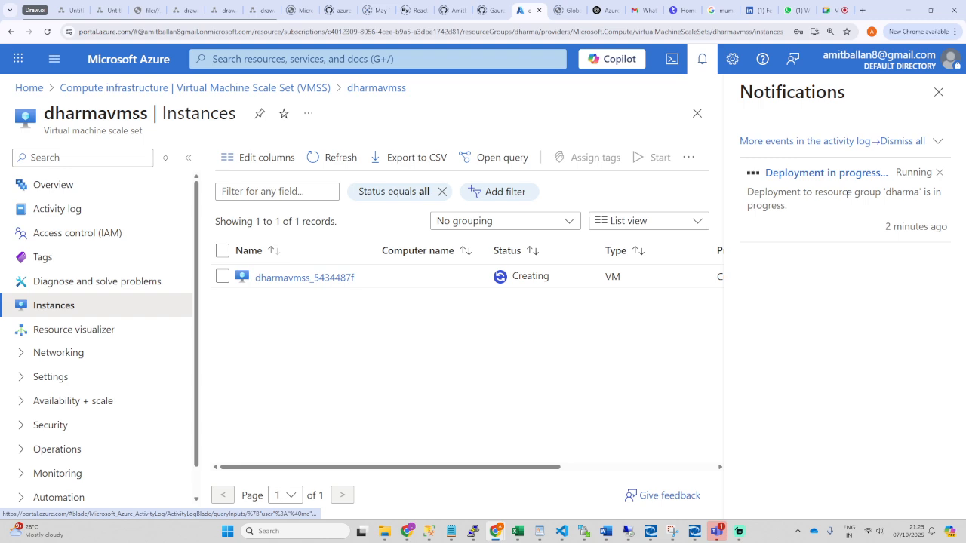
pyautogui.click(548, 403)
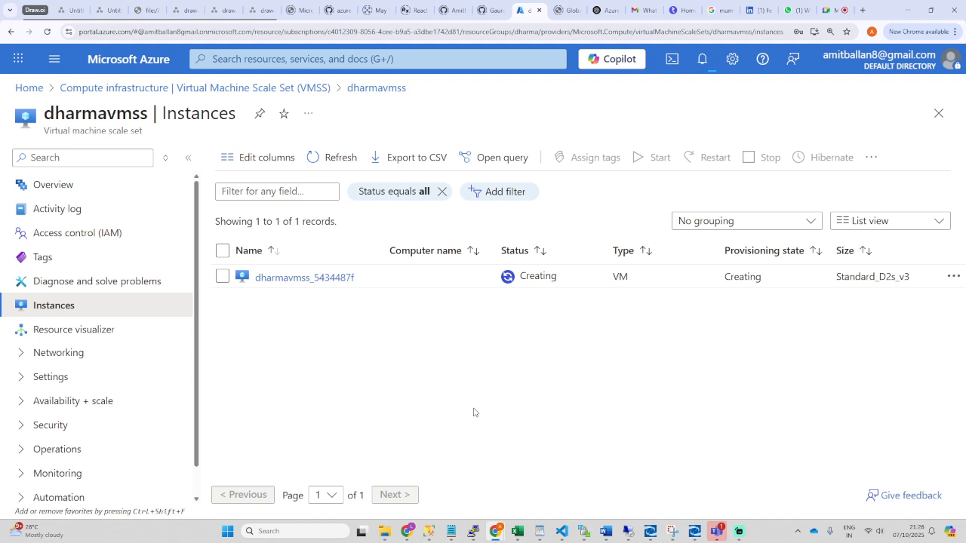
pyautogui.click(293, 277)
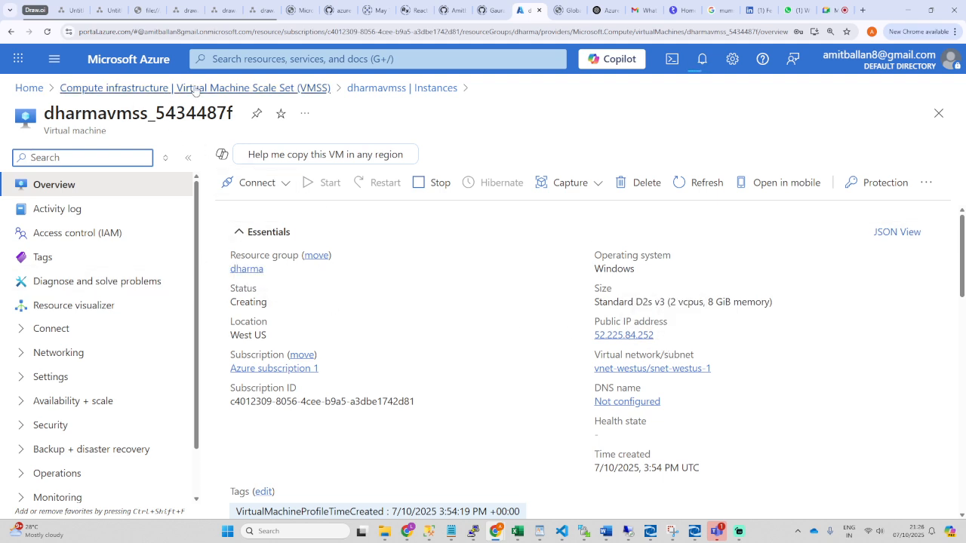
pyautogui.click(140, 89)
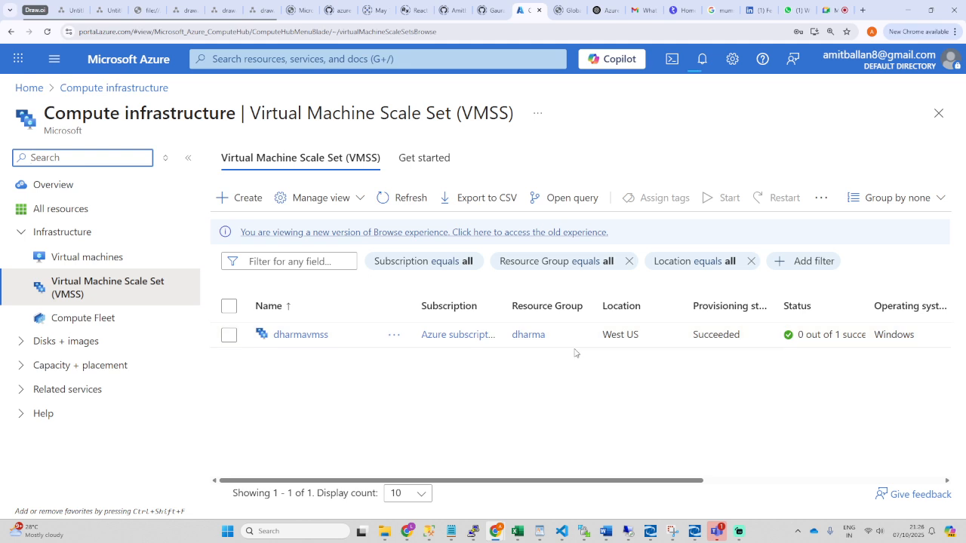
pyautogui.click(400, 198)
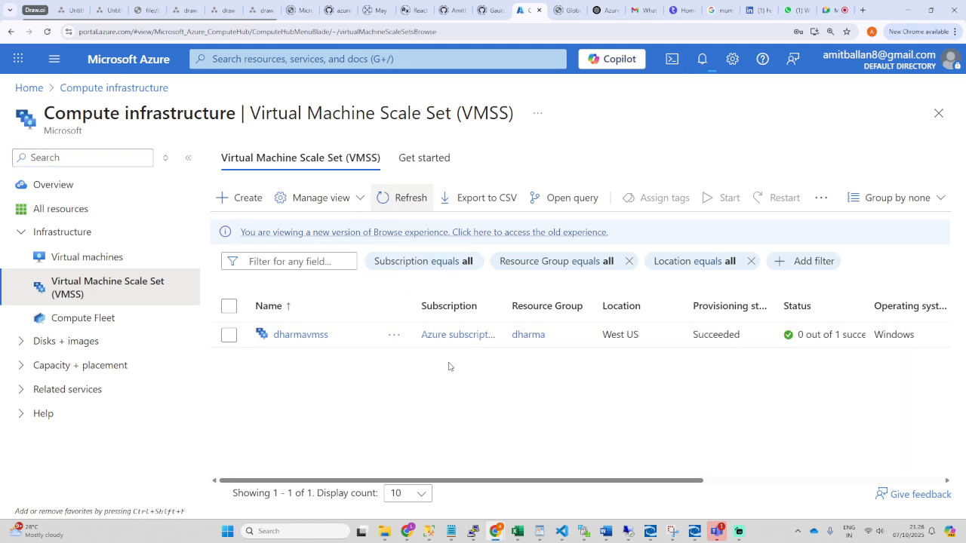
pyautogui.click(302, 335)
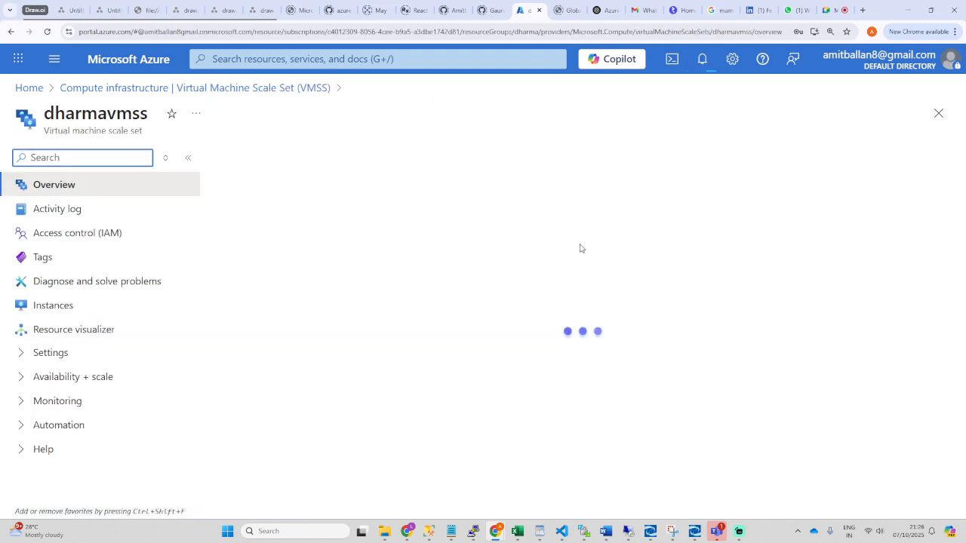
# Step: Refresh the dharmavmss instance list until dharmavmss_5434487f shows Running
pyautogui.click(162, 314)
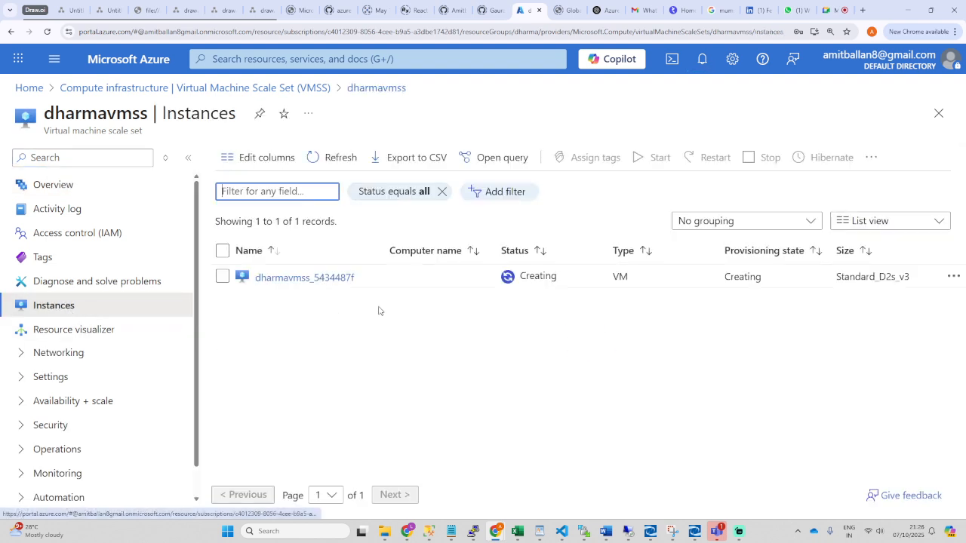
pyautogui.click(334, 157)
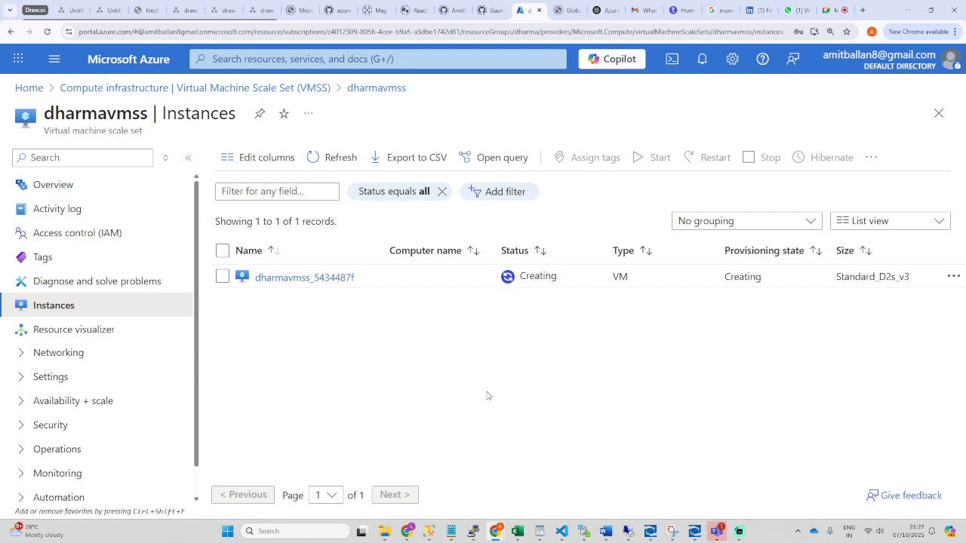
pyautogui.click(333, 157)
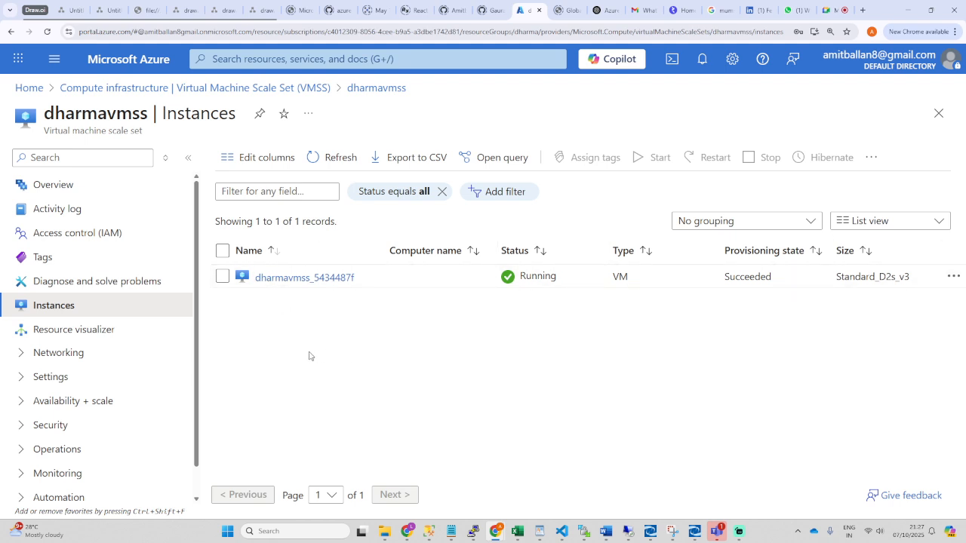
# Step: Open dharmavmss_5434487f's Native RDP settings (52.225.84.252, port 3389) and download its RDP file
pyautogui.click(308, 279)
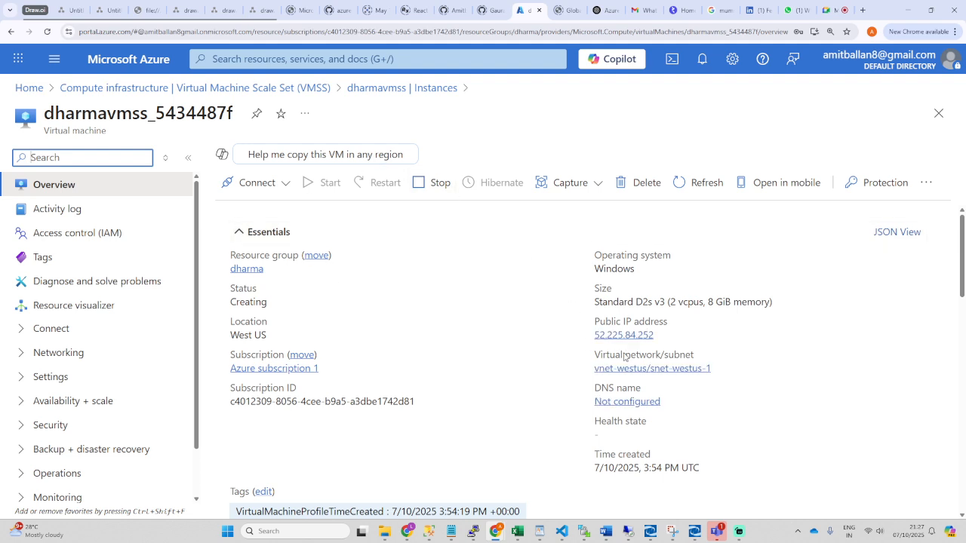
pyautogui.moveTo(666, 337)
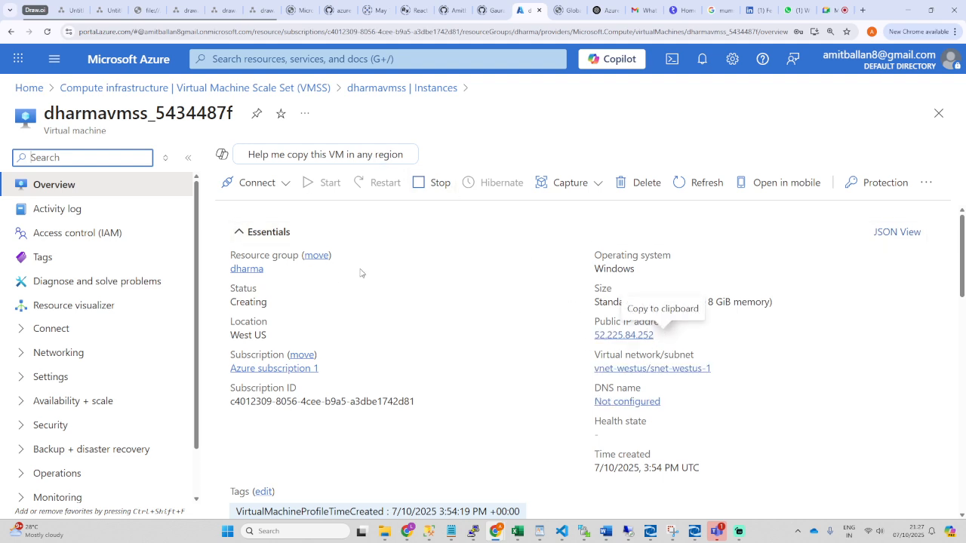
pyautogui.click(255, 182)
pyautogui.click(261, 219)
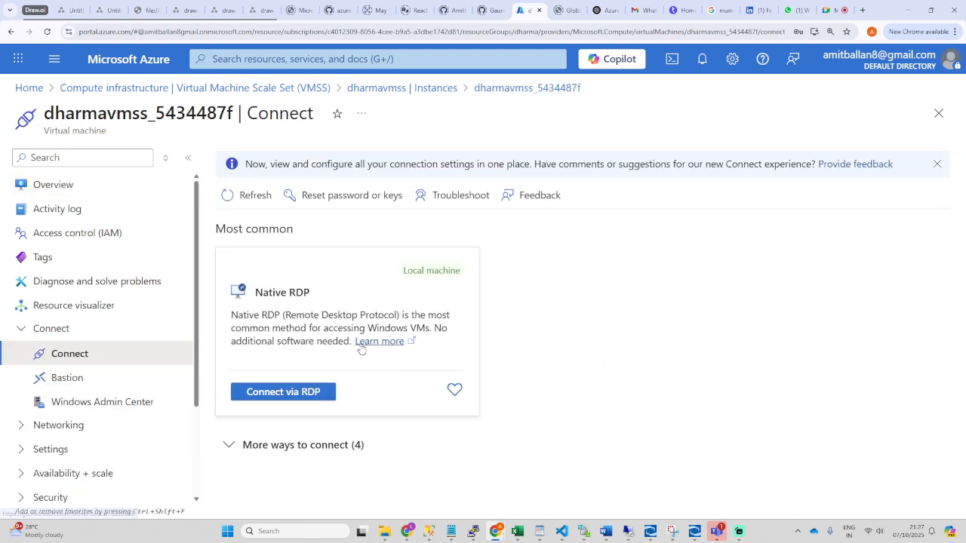
pyautogui.click(308, 392)
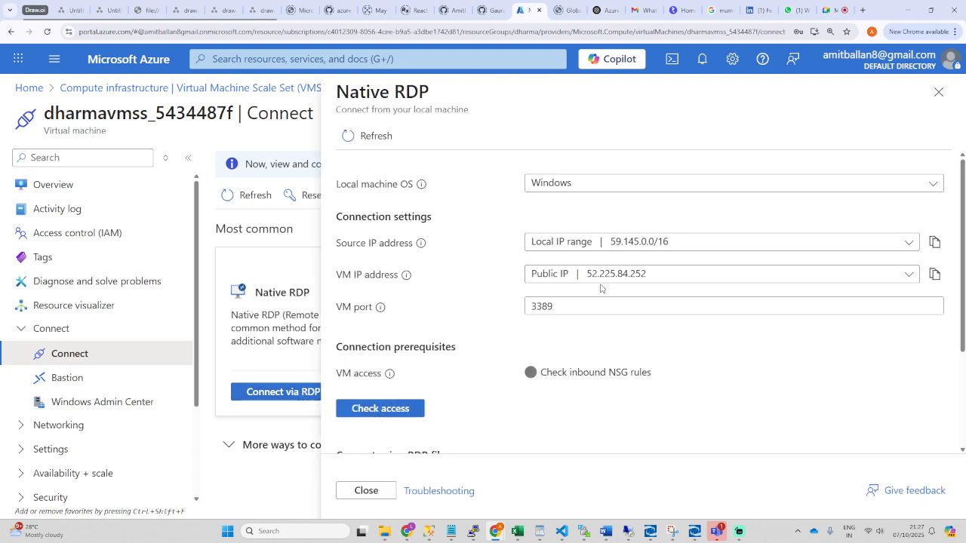
pyautogui.scroll(-2, 465, 377)
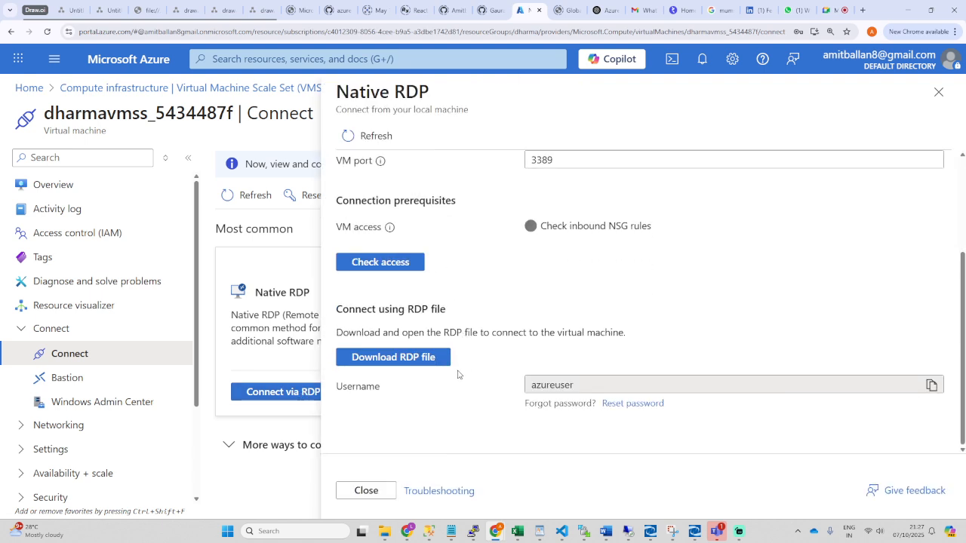
pyautogui.click(441, 357)
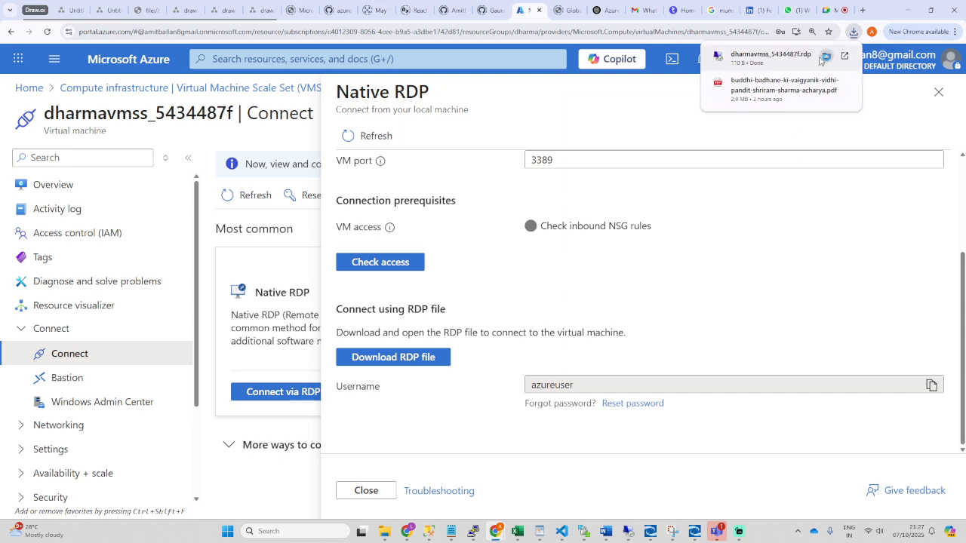
# Step: Try the downloaded RDP file twice against 52.225.84.252, dismissing each connection failure
pyautogui.click(779, 56)
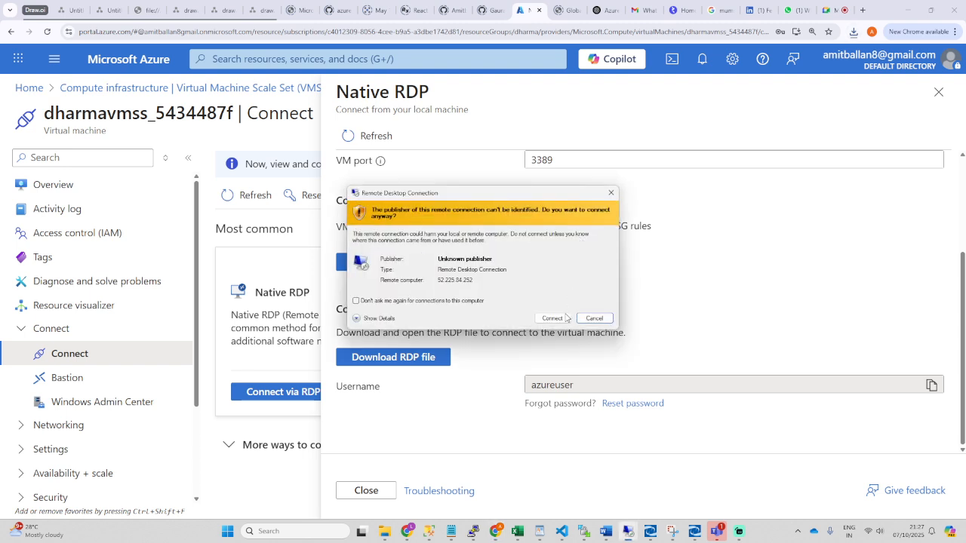
pyautogui.click(552, 318)
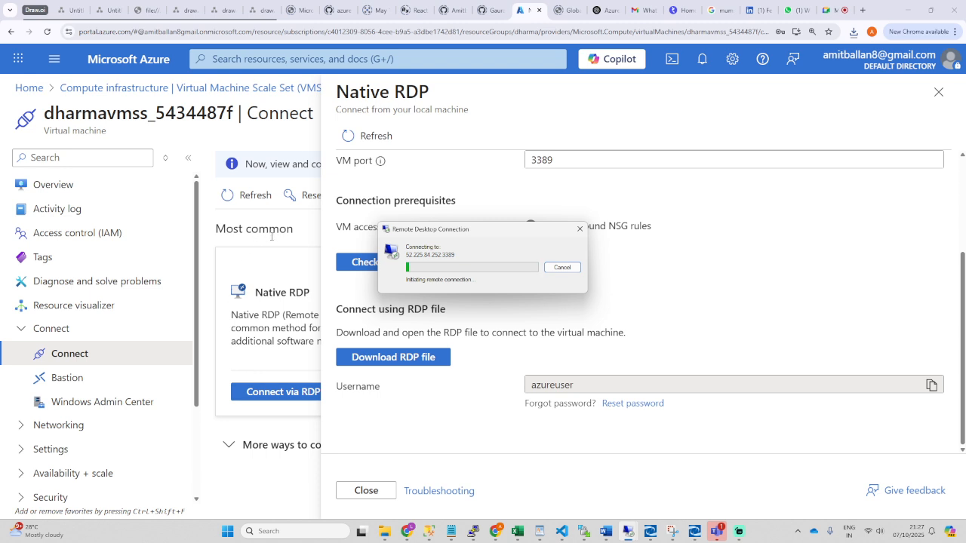
pyautogui.click(595, 287)
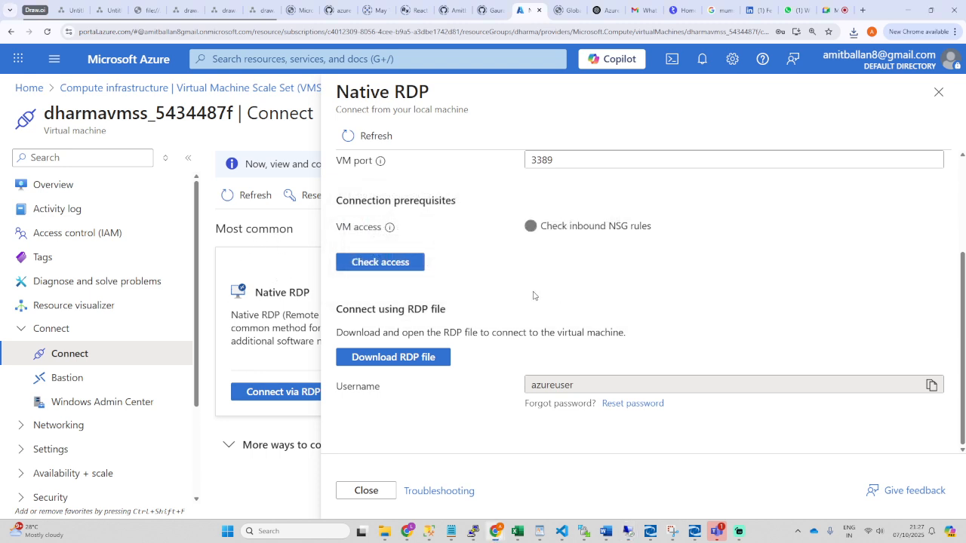
pyautogui.click(410, 361)
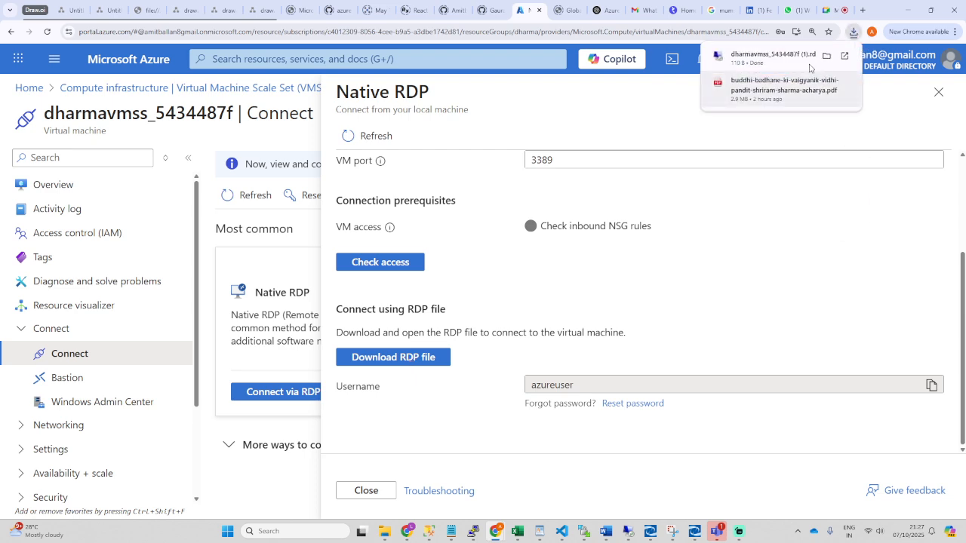
pyautogui.click(797, 64)
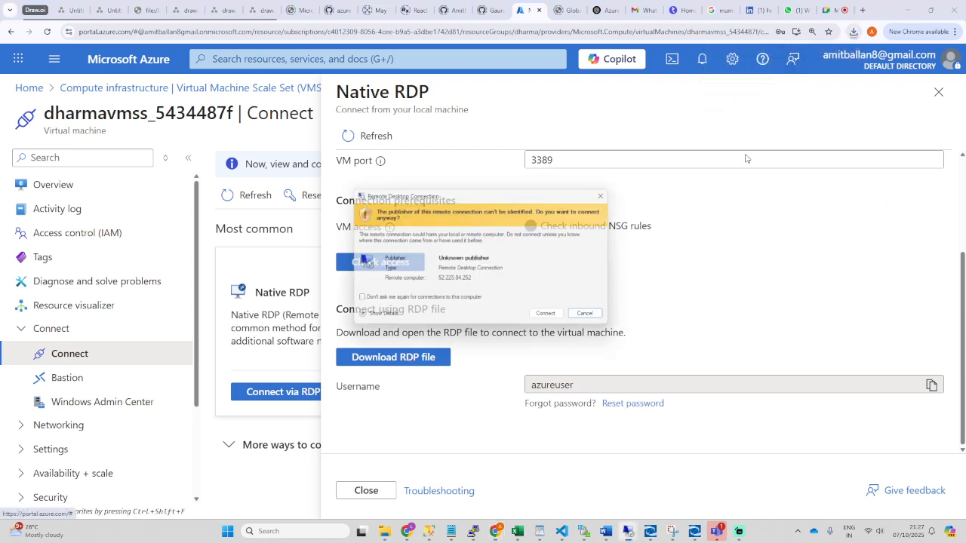
pyautogui.click(551, 319)
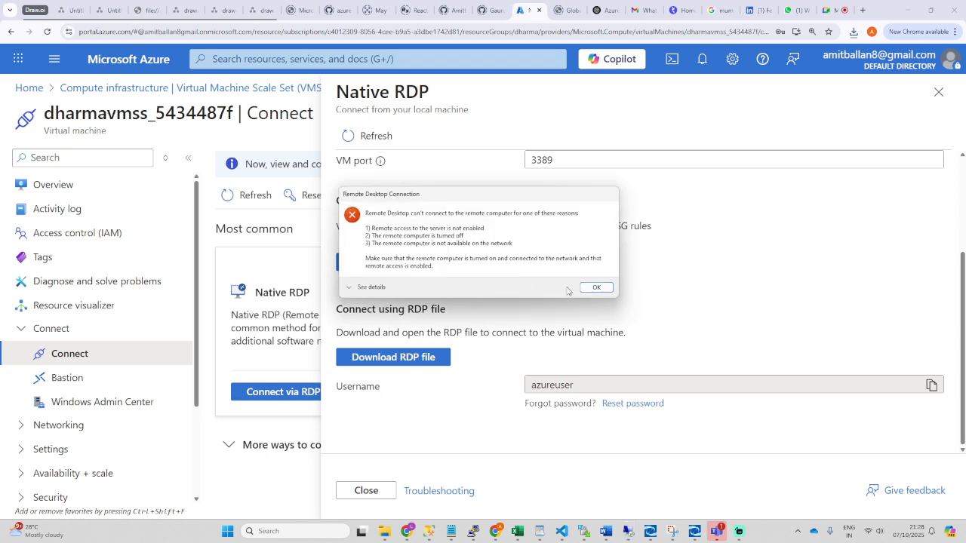
pyautogui.click(596, 288)
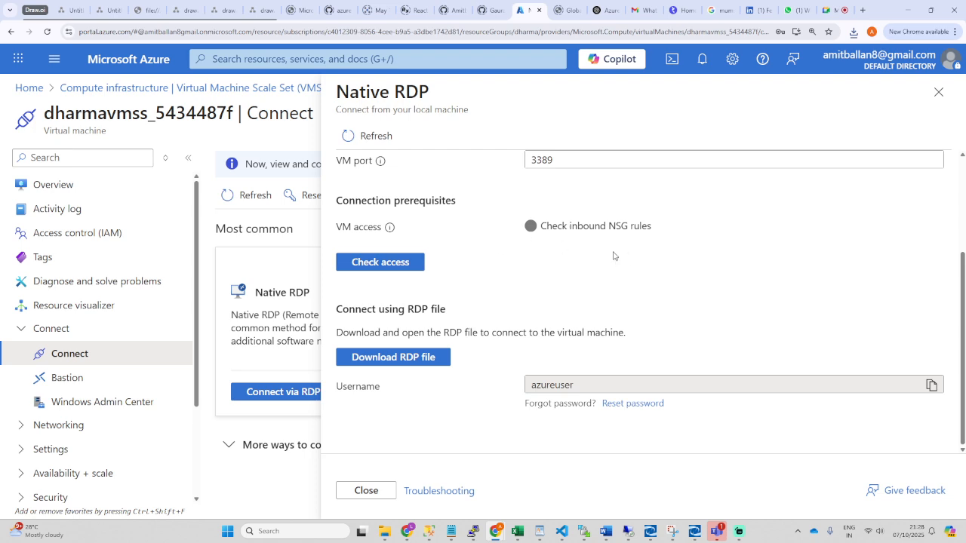
# Step: Check the VM port 3389, close the Native RDP panel, and refresh the Connect page
pyautogui.scroll(3, 642, 256)
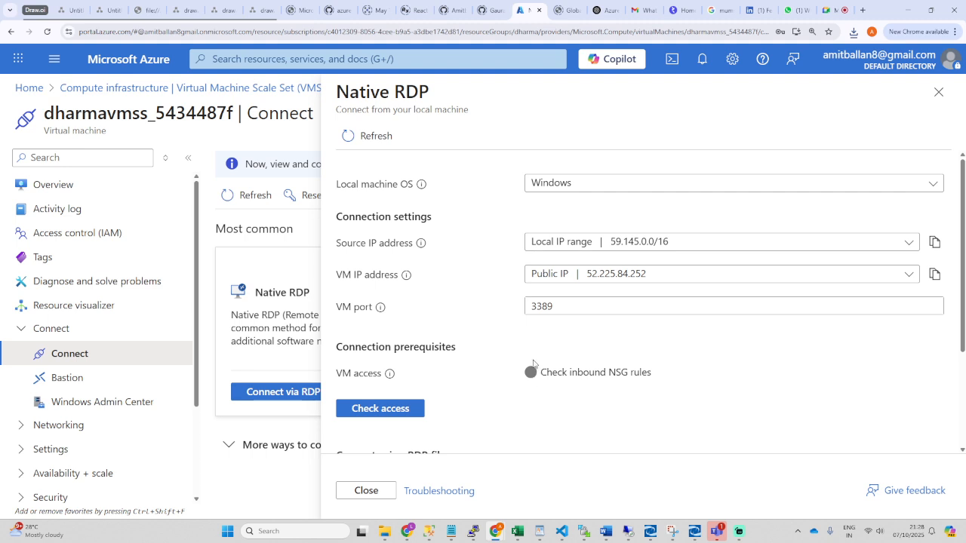
pyautogui.scroll(-1, 535, 363)
pyautogui.click(557, 257)
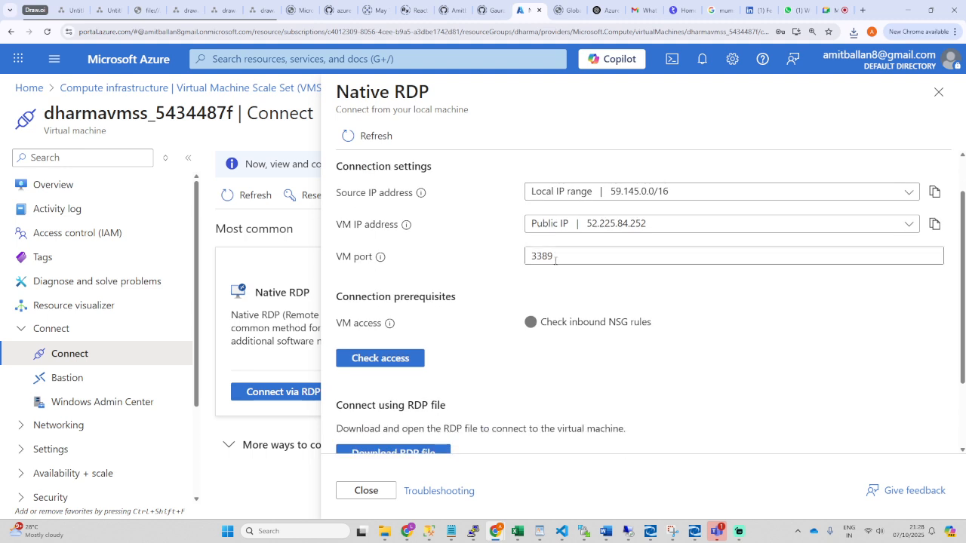
pyautogui.moveTo(557, 257); pyautogui.dragTo(531, 256)
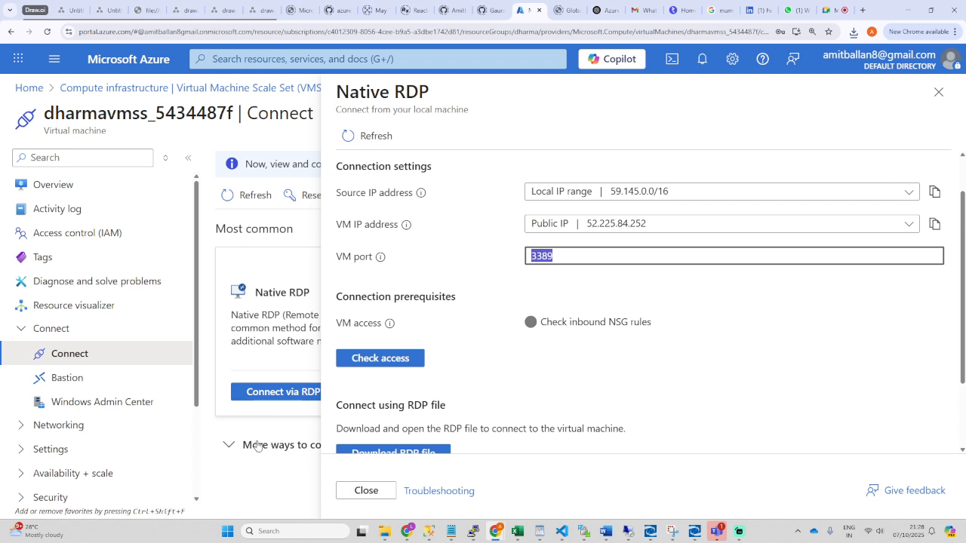
pyautogui.click(938, 92)
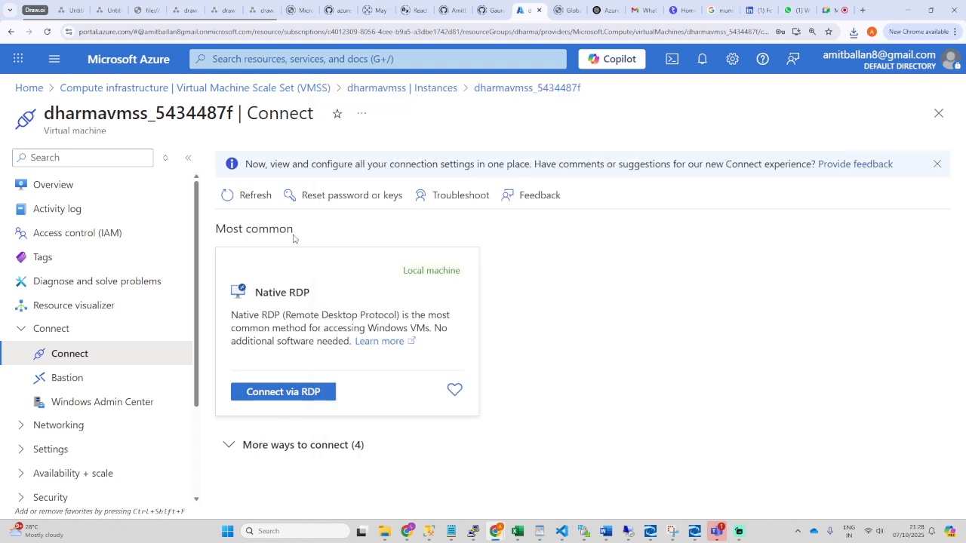
pyautogui.click(250, 195)
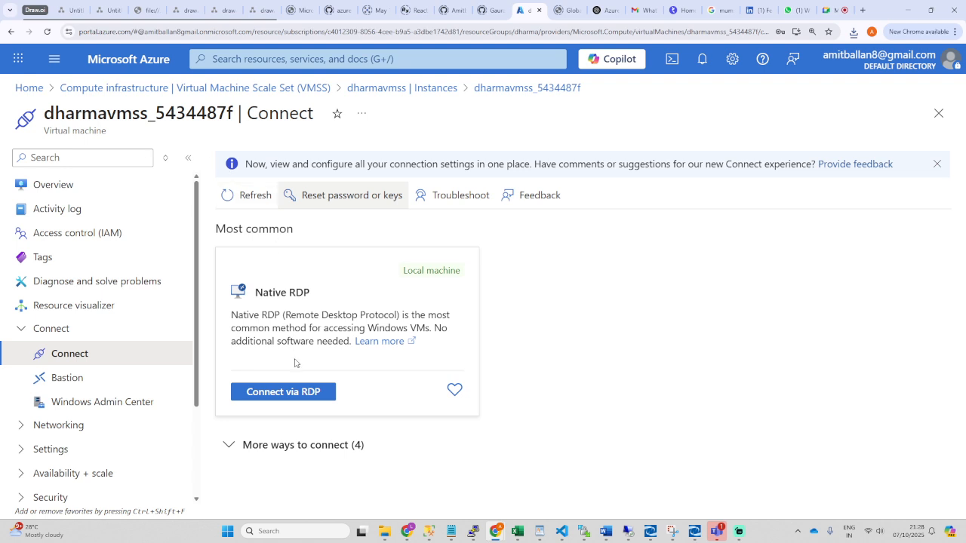
# Step: Retry with a previously downloaded RDP file, which again fails to connect
pyautogui.click(853, 33)
pyautogui.click(761, 112)
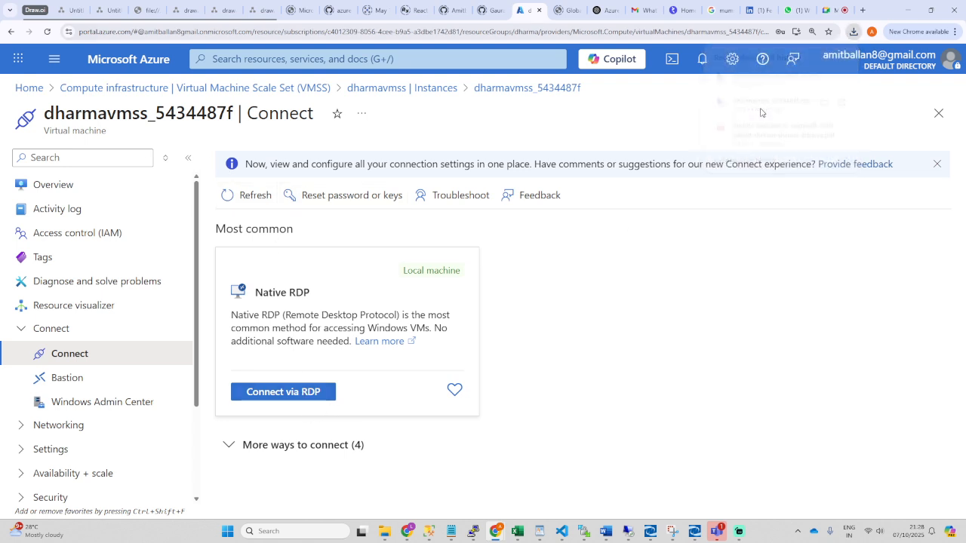
pyautogui.click(556, 320)
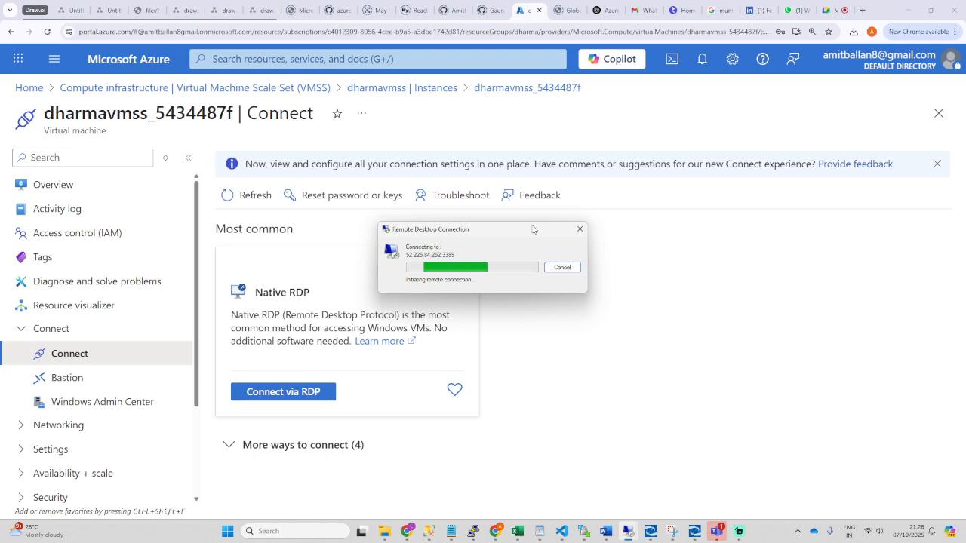
pyautogui.moveTo(532, 229); pyautogui.dragTo(668, 292)
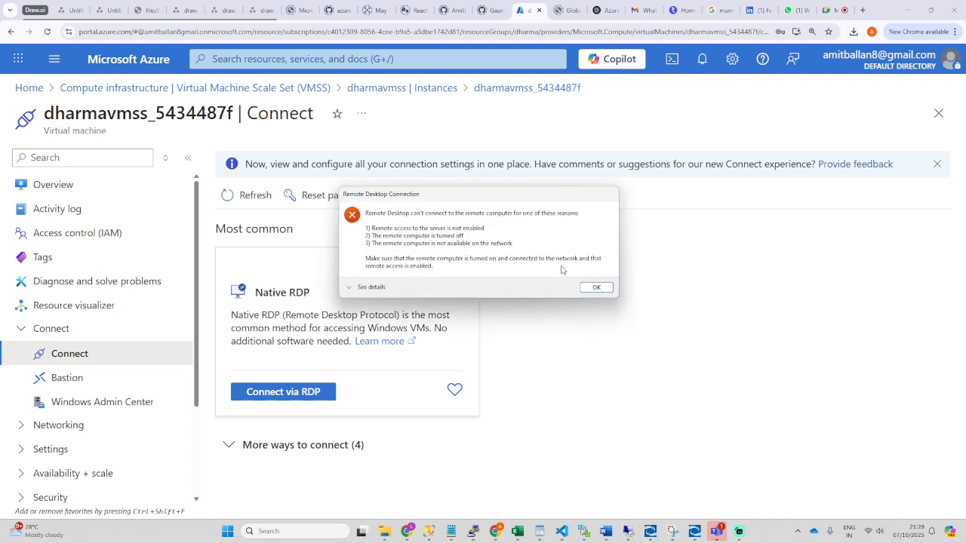
pyautogui.click(596, 288)
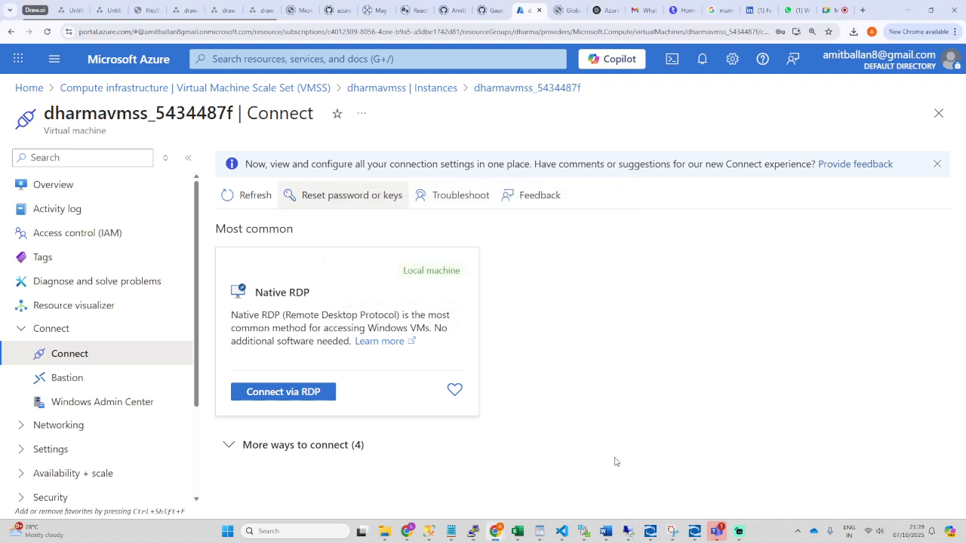
# Step: Disconnect the 192.168.2.224 remote session and close the leftover Remote Desktop window
pyautogui.moveTo(628, 533)
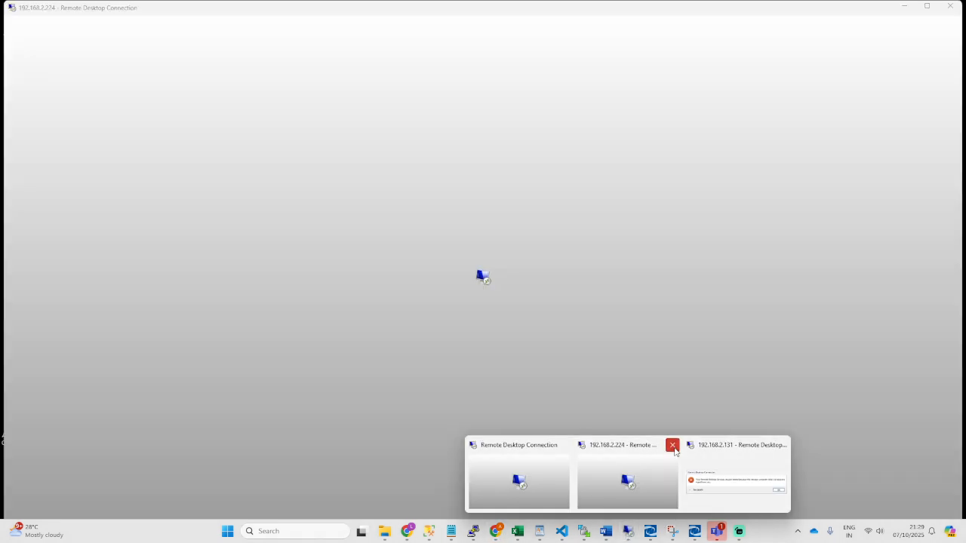
pyautogui.click(673, 445)
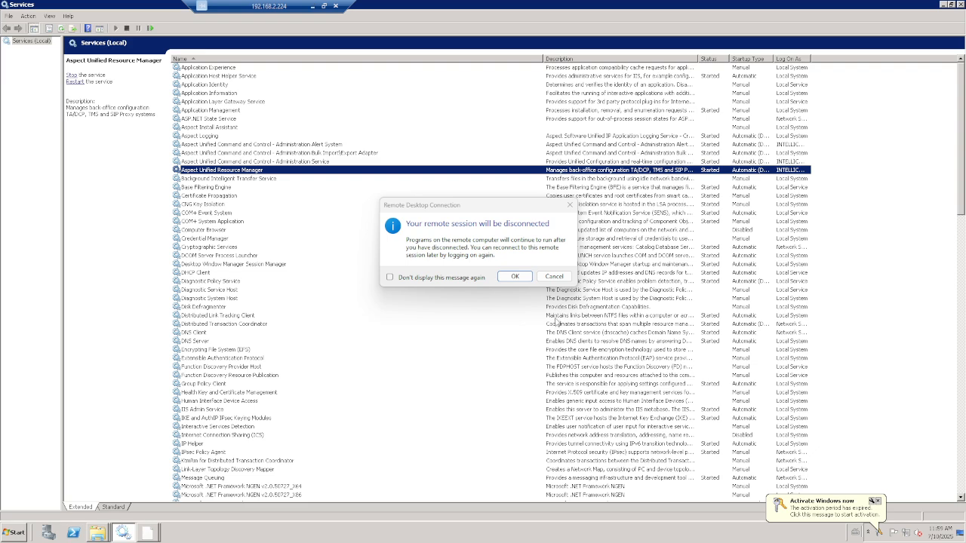
pyautogui.click(515, 277)
pyautogui.moveTo(626, 532)
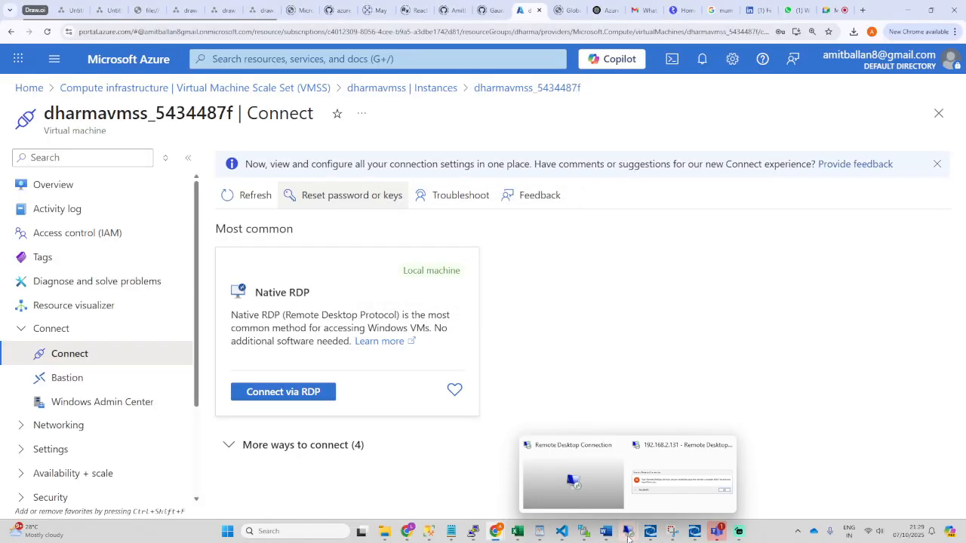
pyautogui.click(636, 438)
# Step: Dismiss the 192.168.2.131 session-ended message, move Remote Desktop aside, and return to dharmavmss instances
pyautogui.click(633, 499)
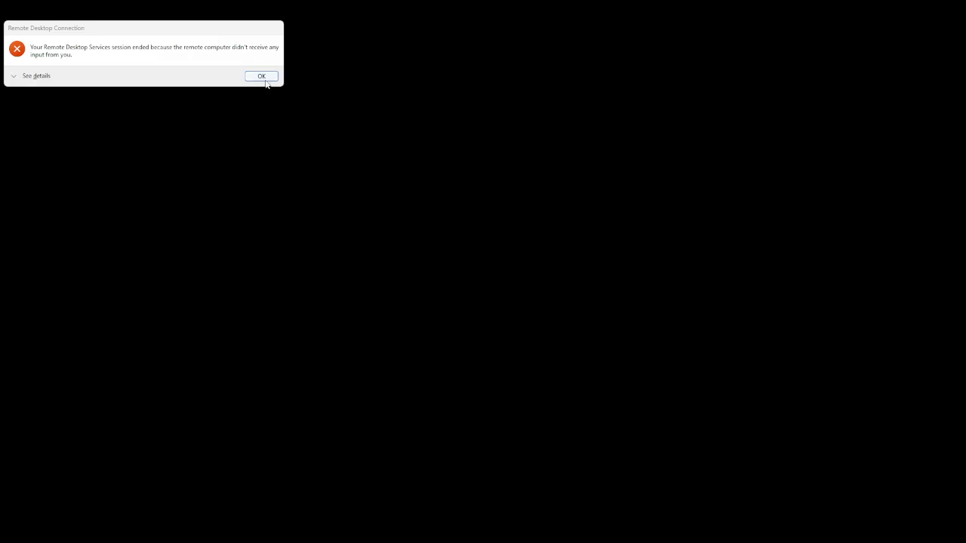
pyautogui.click(264, 78)
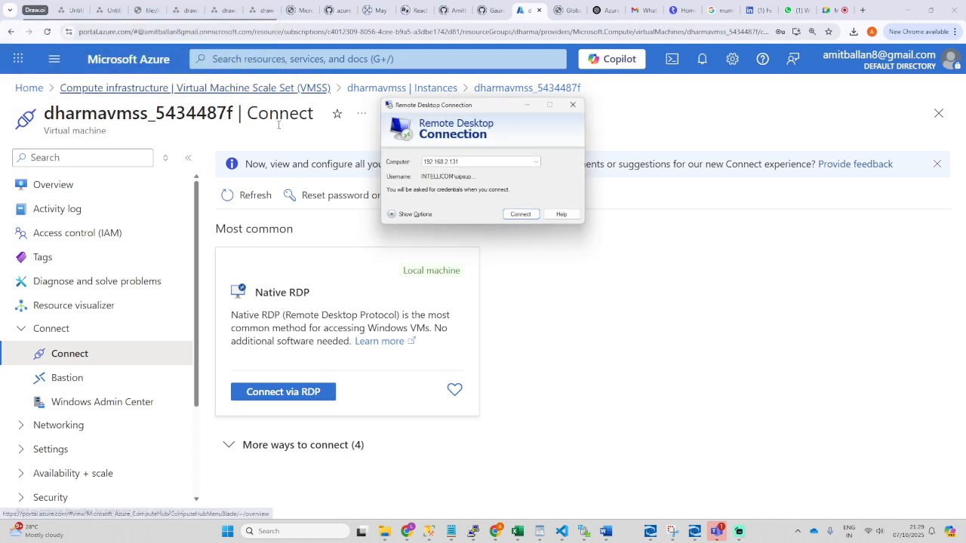
pyautogui.click(480, 161)
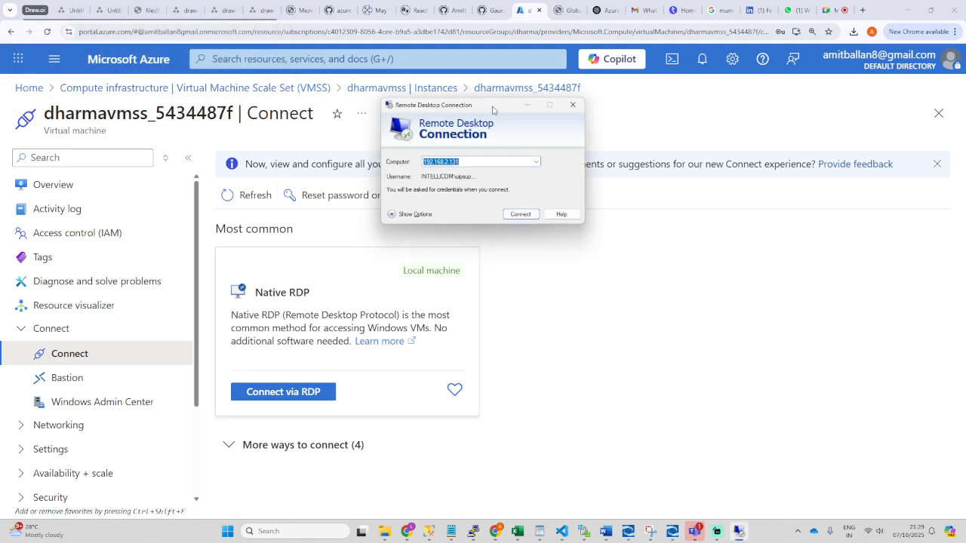
pyautogui.moveTo(493, 110); pyautogui.dragTo(682, 317)
pyautogui.click(381, 89)
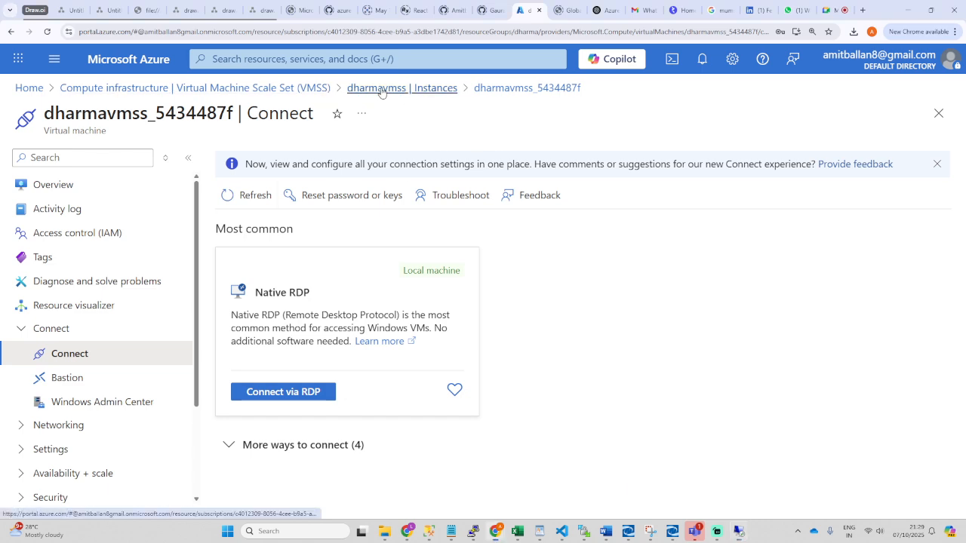
# Step: Copy the instance's public IP 52.225.84.252 into Remote Desktop Connection and connect
pyautogui.click(273, 279)
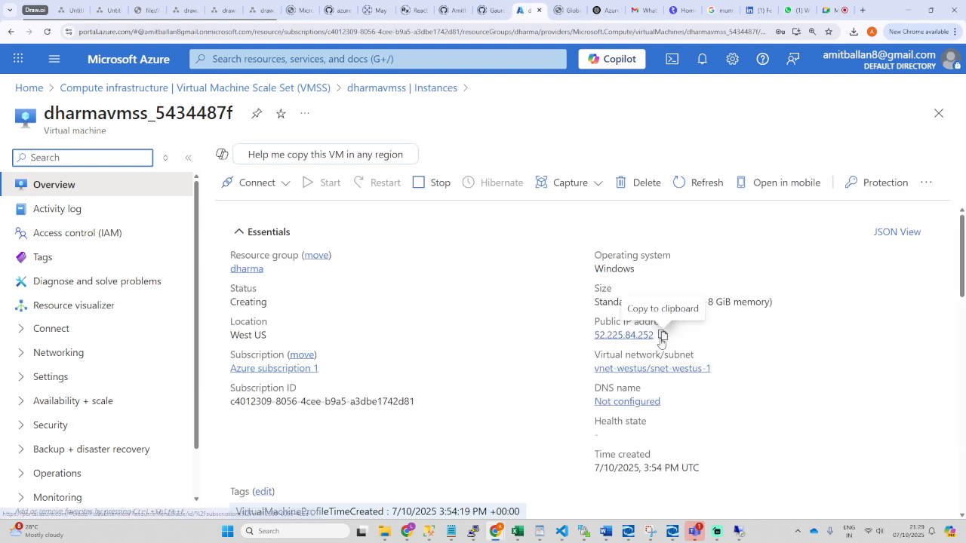
pyautogui.click(663, 334)
pyautogui.click(739, 536)
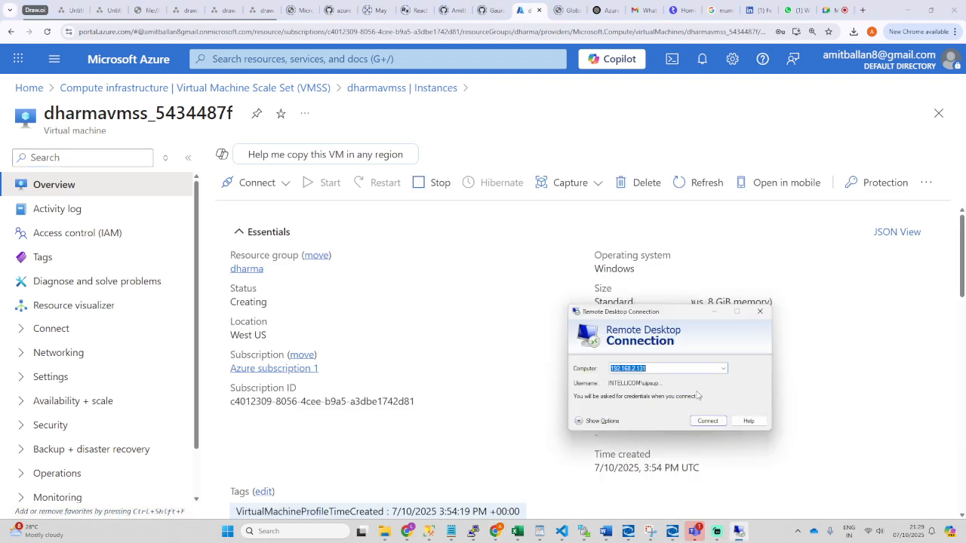
pyautogui.hotkey('ctrl', 'v')
pyautogui.click(707, 423)
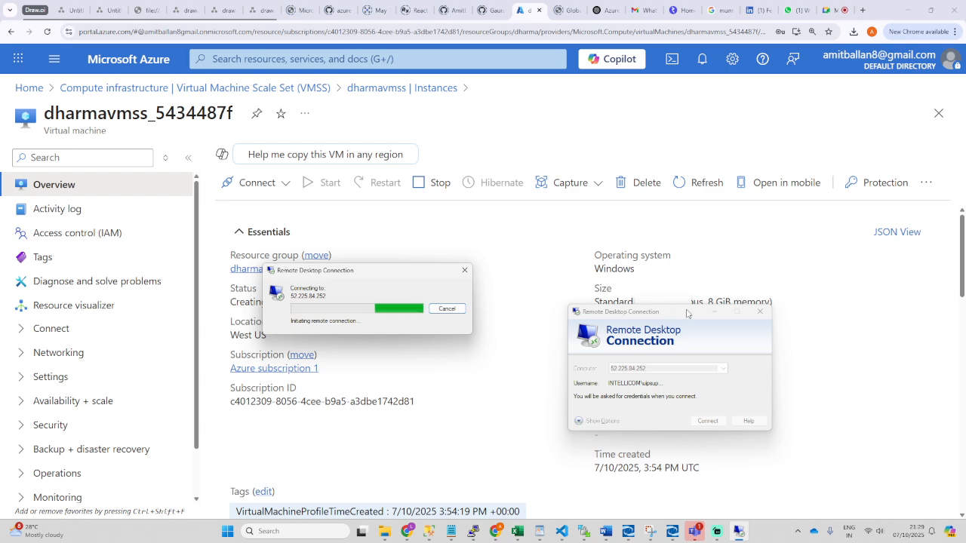
# Step: Reload the portal, dismiss the connection failure, and close Remote Desktop Connection
pyautogui.click(46, 31)
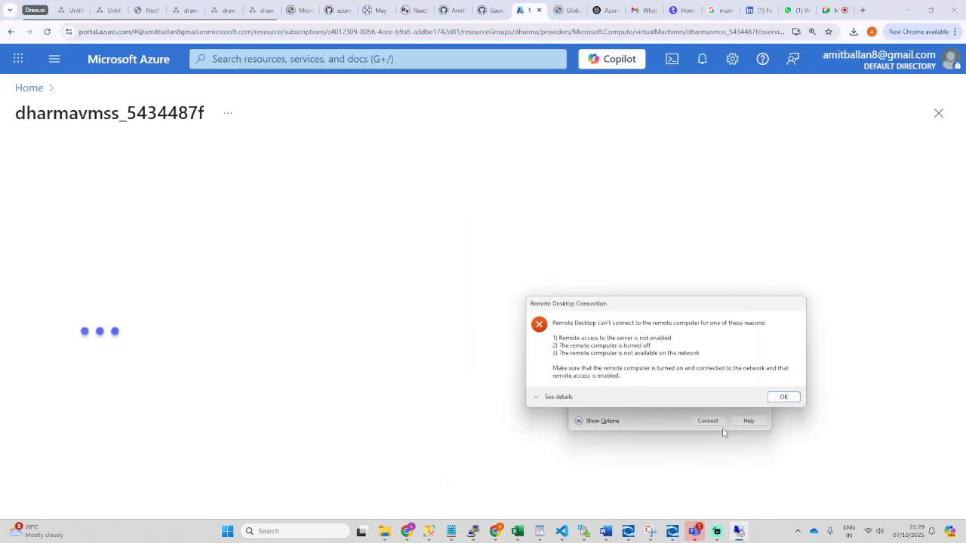
pyautogui.click(784, 398)
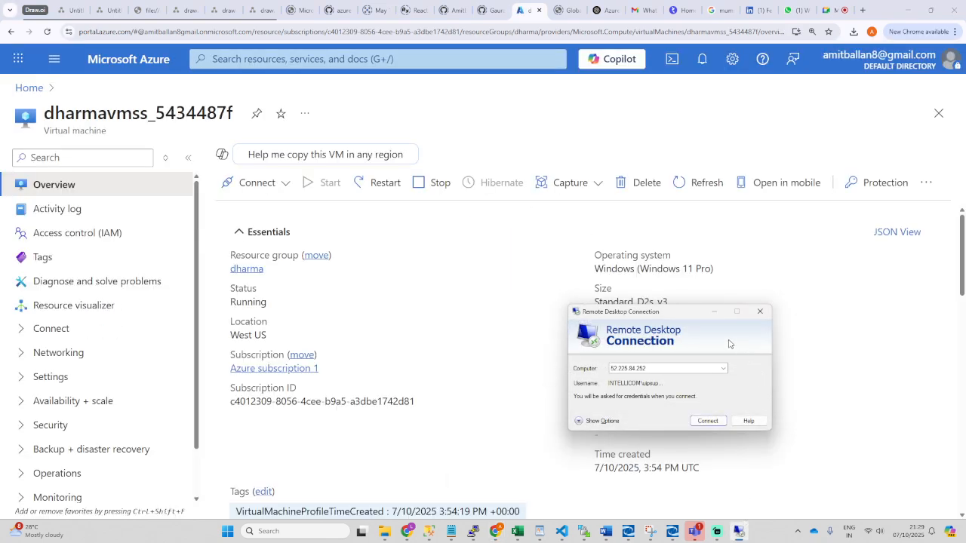
pyautogui.click(761, 311)
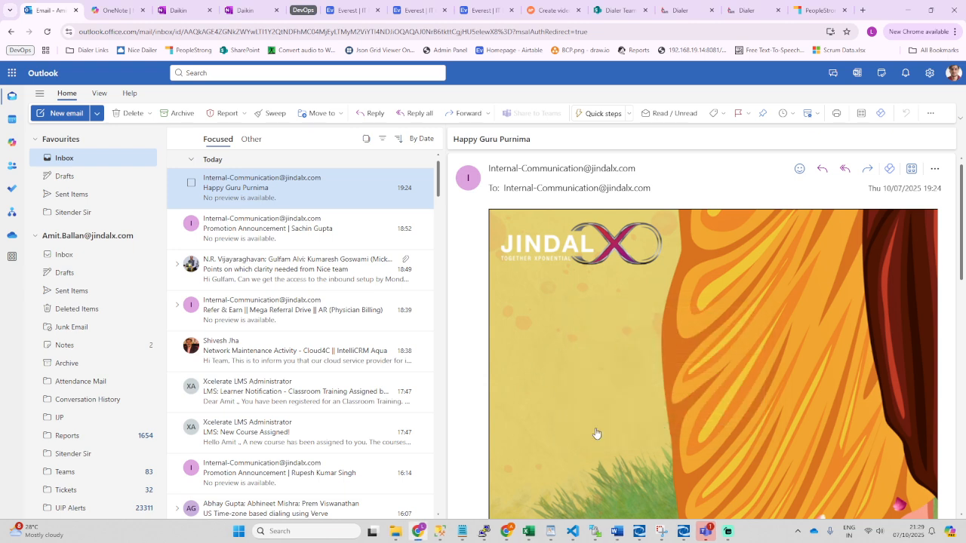
# Step: Reopen the Native RDP connection panel for dharmavmss_5434487f from the Connect menu
pyautogui.moveTo(507, 529)
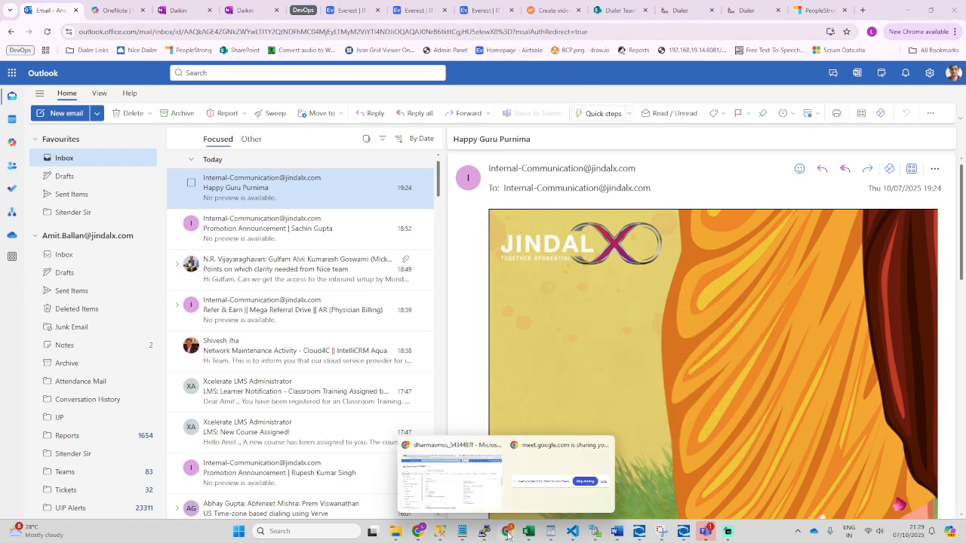
pyautogui.click(447, 483)
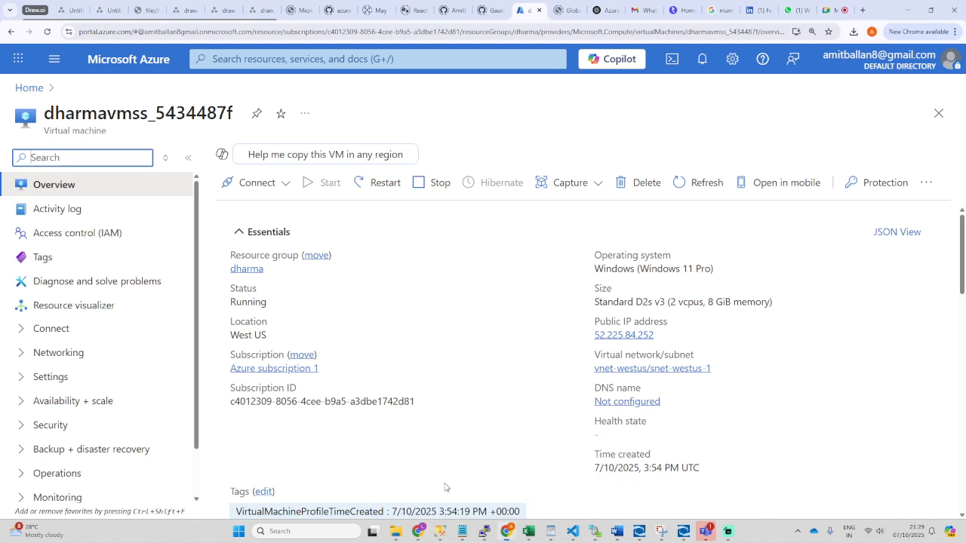
pyautogui.click(257, 183)
pyautogui.click(238, 207)
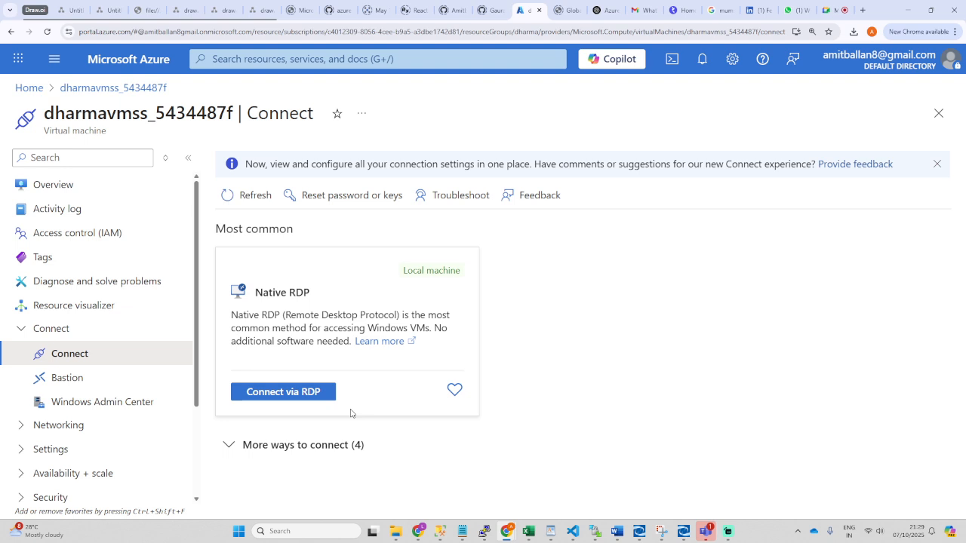
pyautogui.click(265, 393)
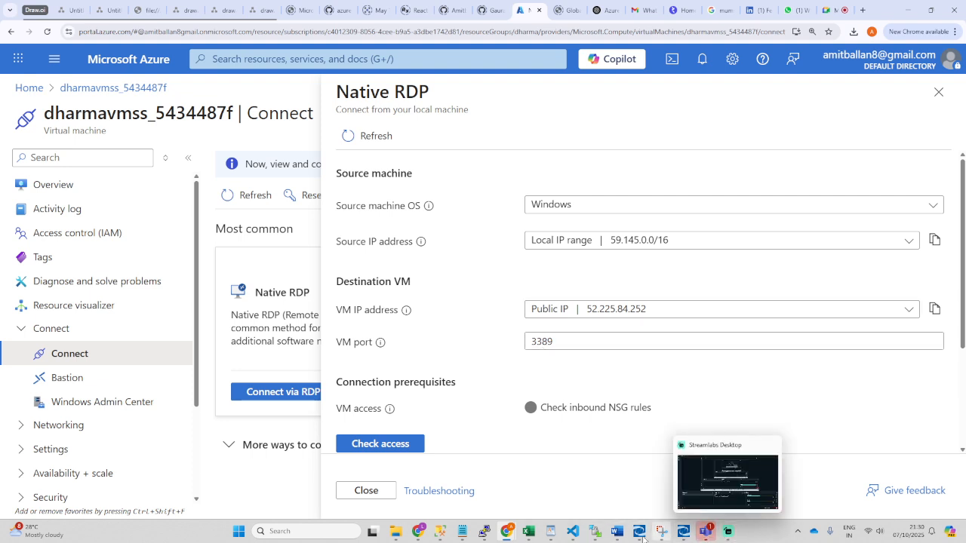
# Step: Launch the Remote Desktop Connection client with mstsc from the Run prompt
pyautogui.press('super+r')
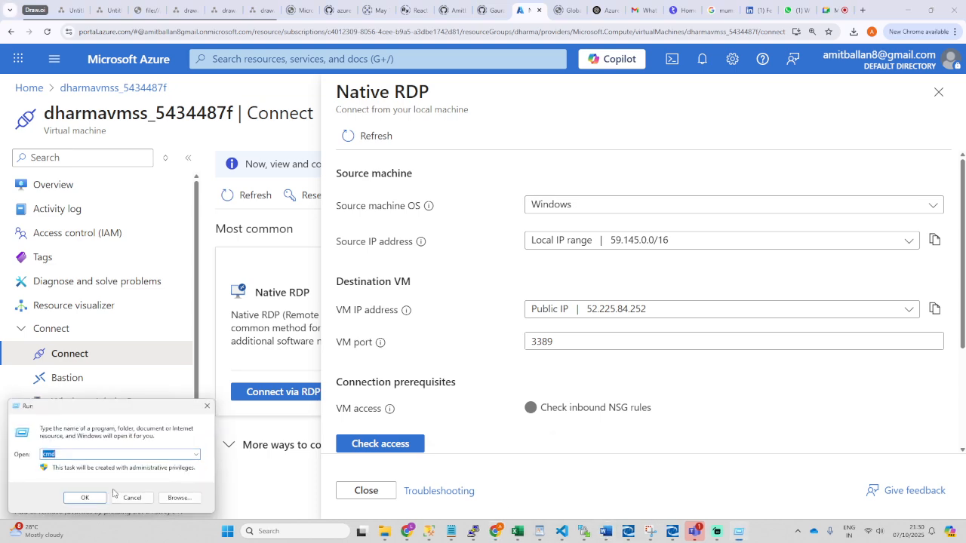
pyautogui.write('mst')
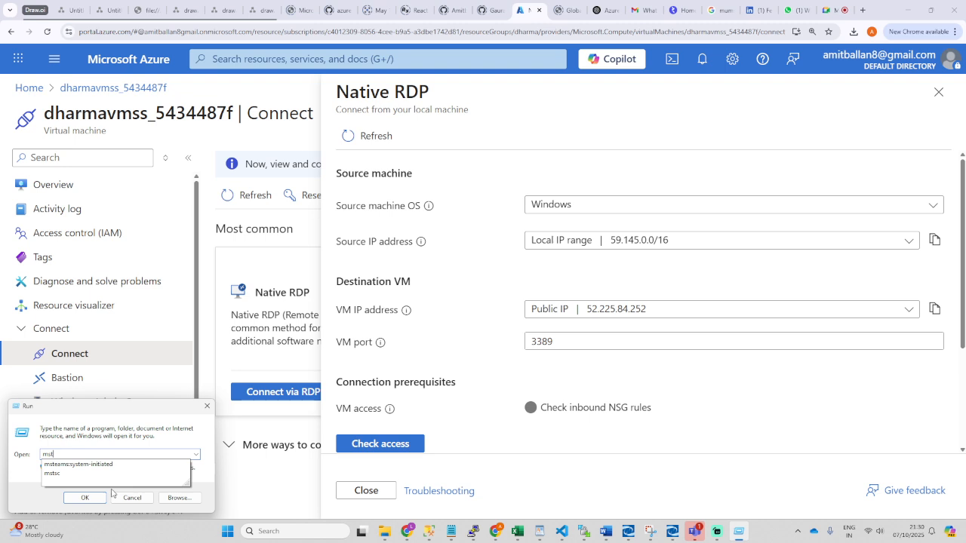
pyautogui.press('Down')
pyautogui.press('Down')
pyautogui.press('Return')
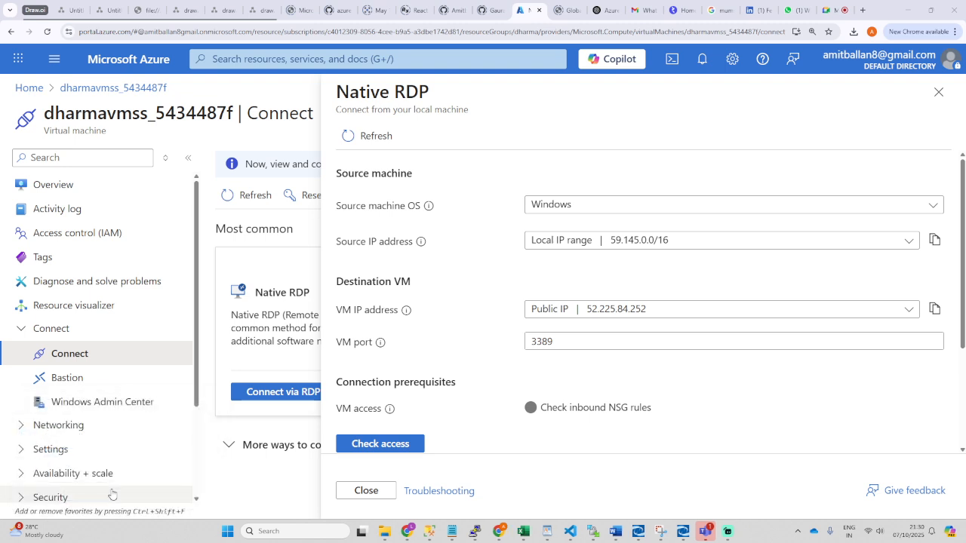
pyautogui.moveTo(491, 110); pyautogui.dragTo(265, 221)
# Step: Copy the public IP and connect Remote Desktop to 52.225.84.252:3389
pyautogui.click(640, 316)
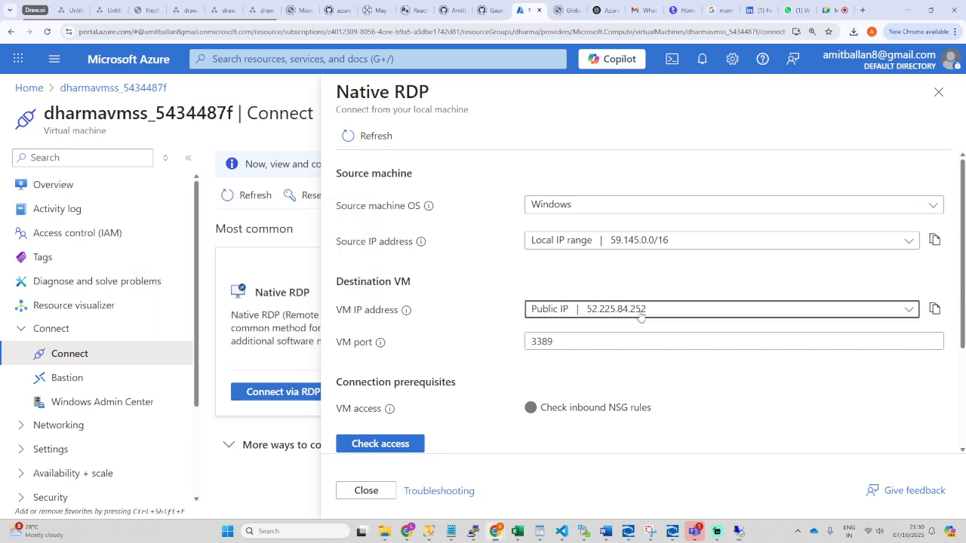
pyautogui.click(589, 313)
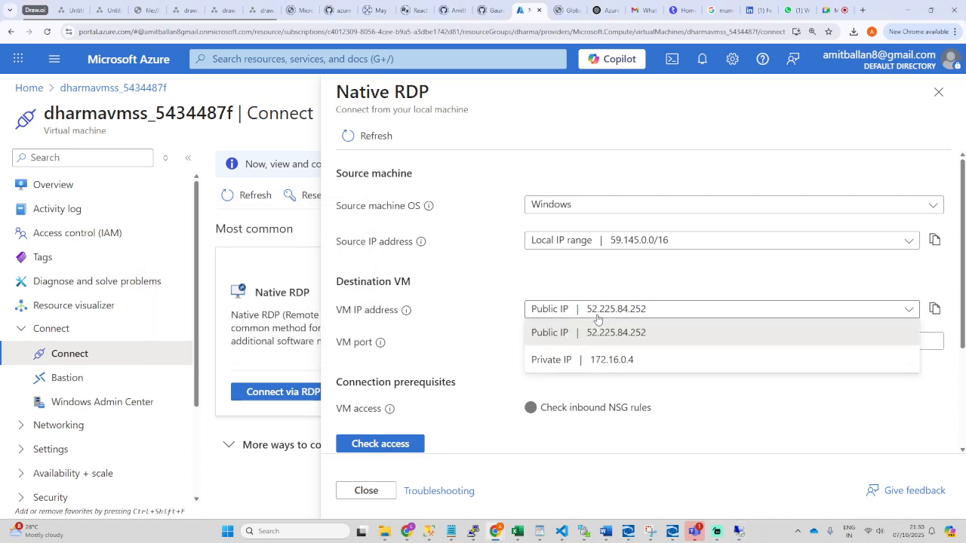
pyautogui.click(936, 309)
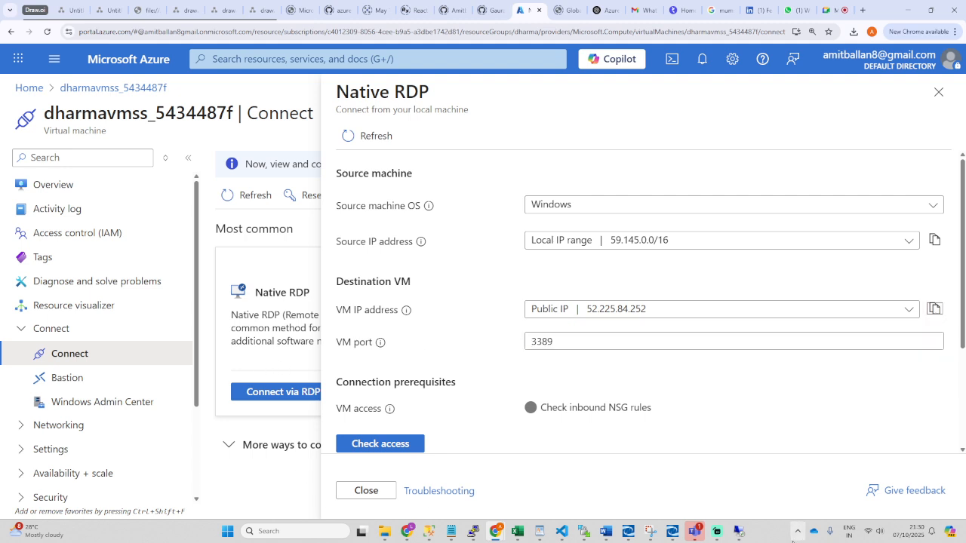
pyautogui.click(739, 531)
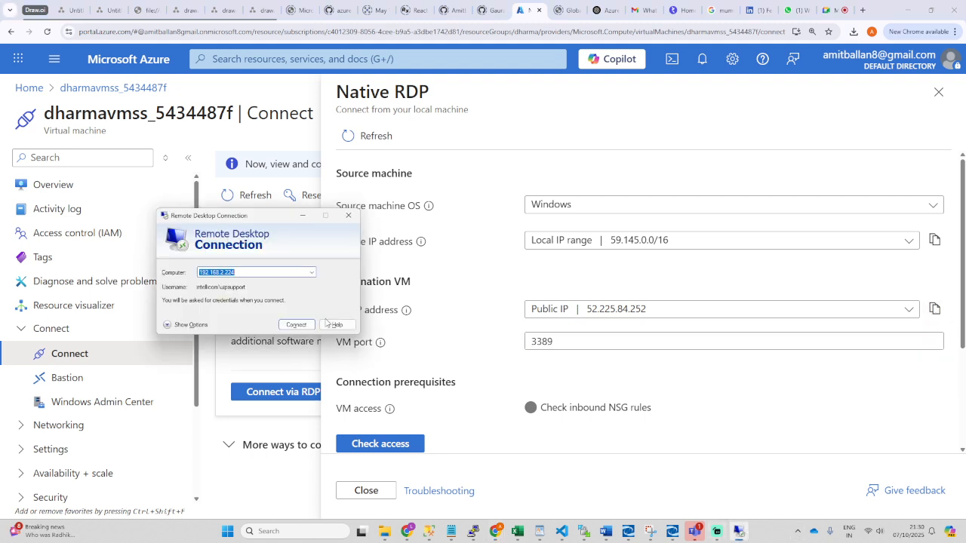
pyautogui.hotkey('ctrl', 'v')
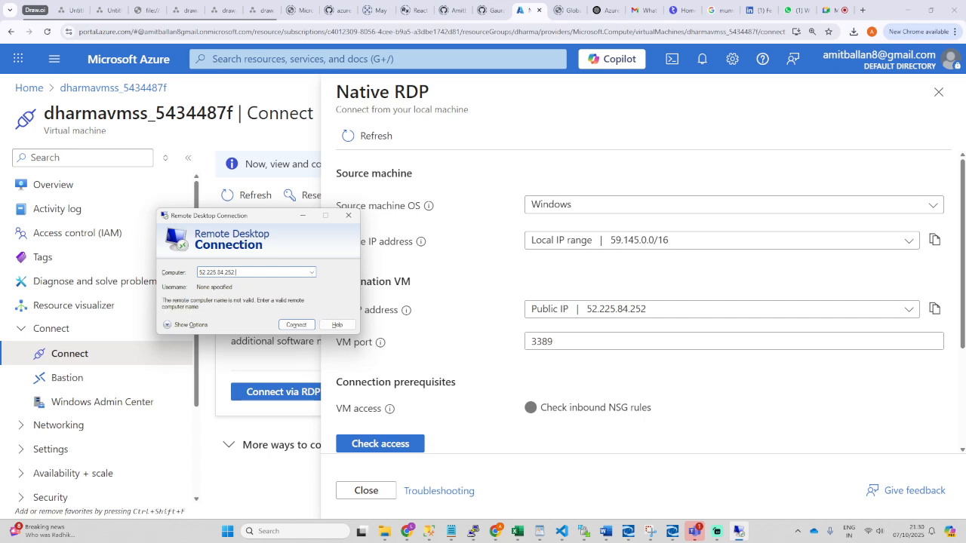
pyautogui.write('3389')
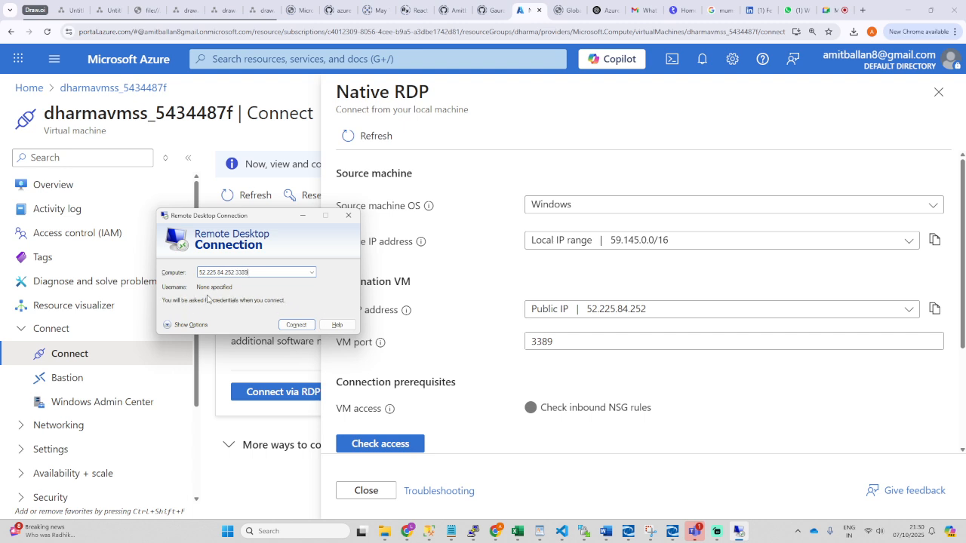
pyautogui.click(296, 323)
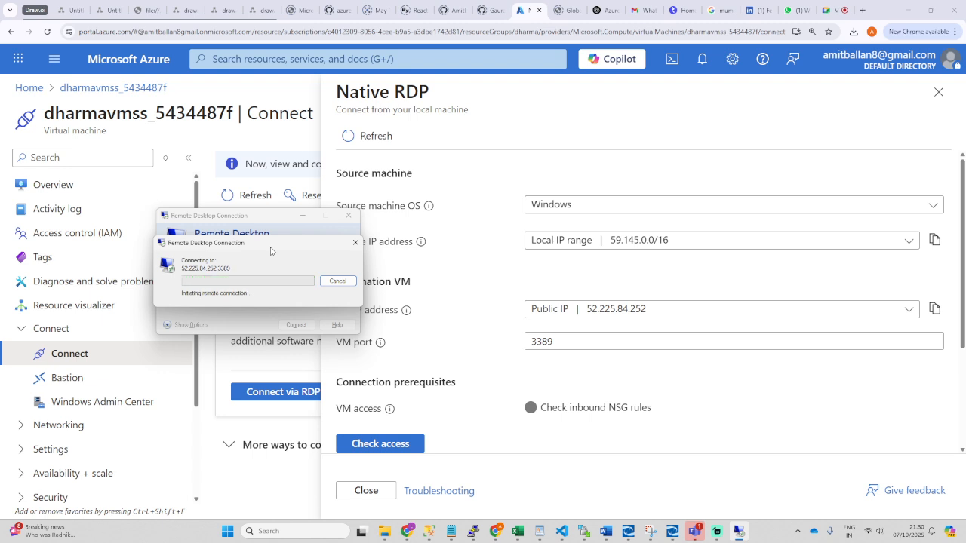
# Step: Run the Native RDP access check on the VM's inbound NSG rules for port 3389
pyautogui.scroll(-2, 460, 371)
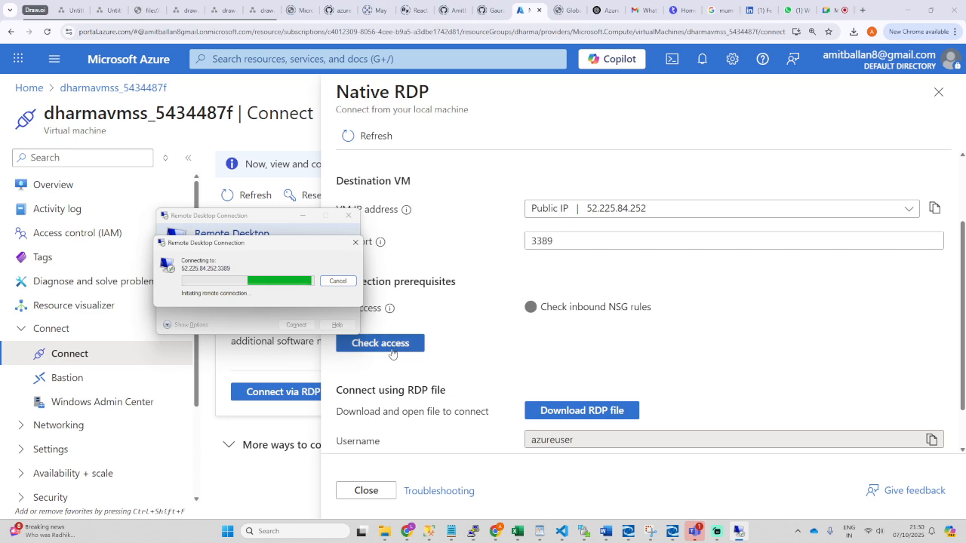
pyautogui.scroll(1, 394, 377)
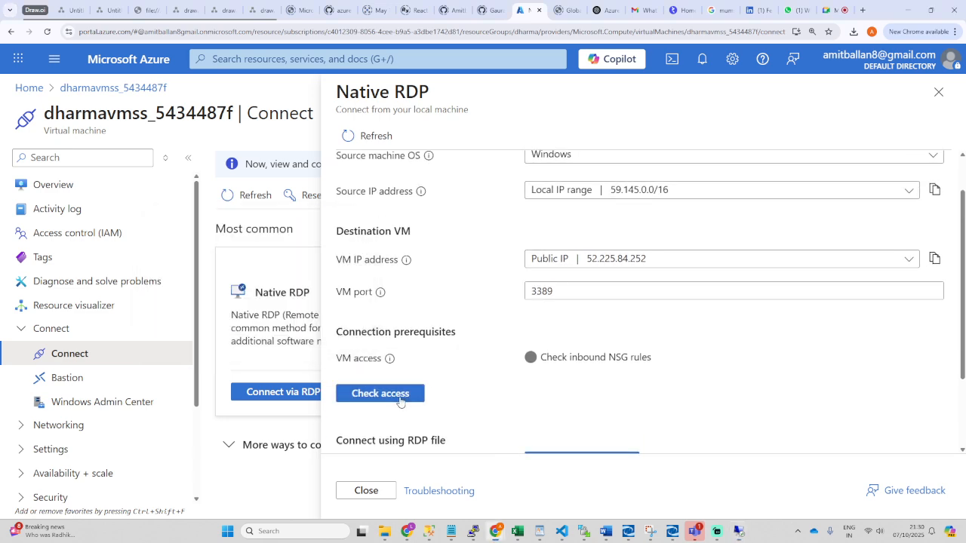
pyautogui.click(400, 394)
pyautogui.scroll(-3, 509, 380)
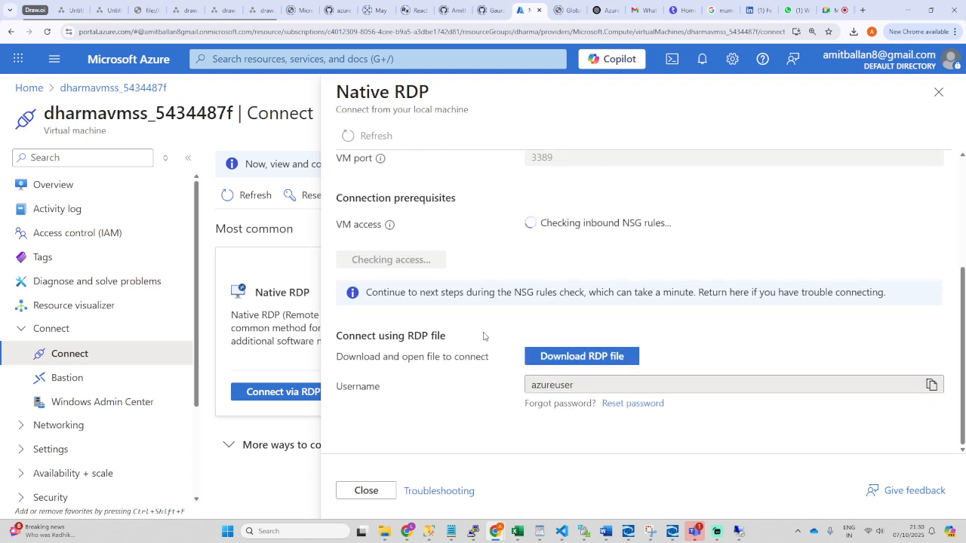
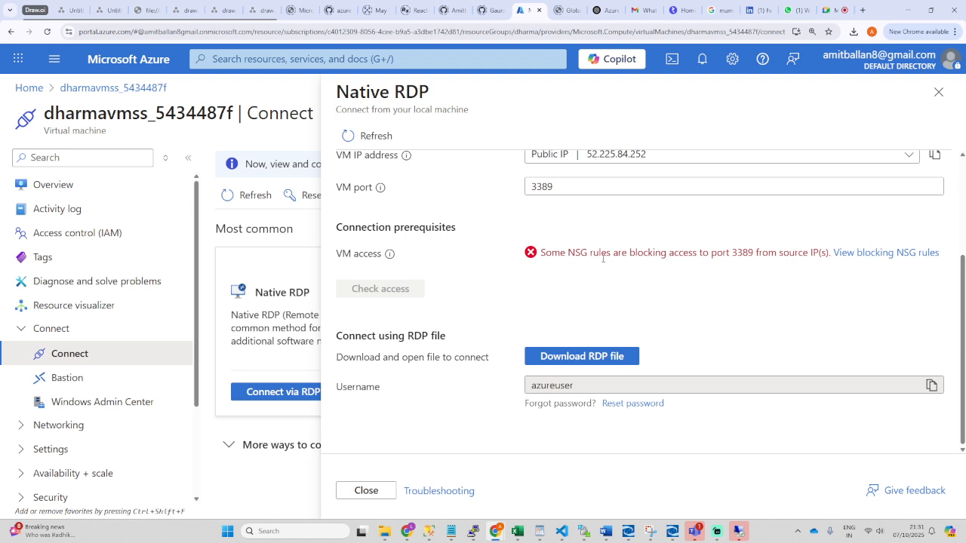
# Step: View the NSG rules blocking RDP port 3389, then go to the VM's network settings
pyautogui.moveTo(542, 252); pyautogui.dragTo(831, 253)
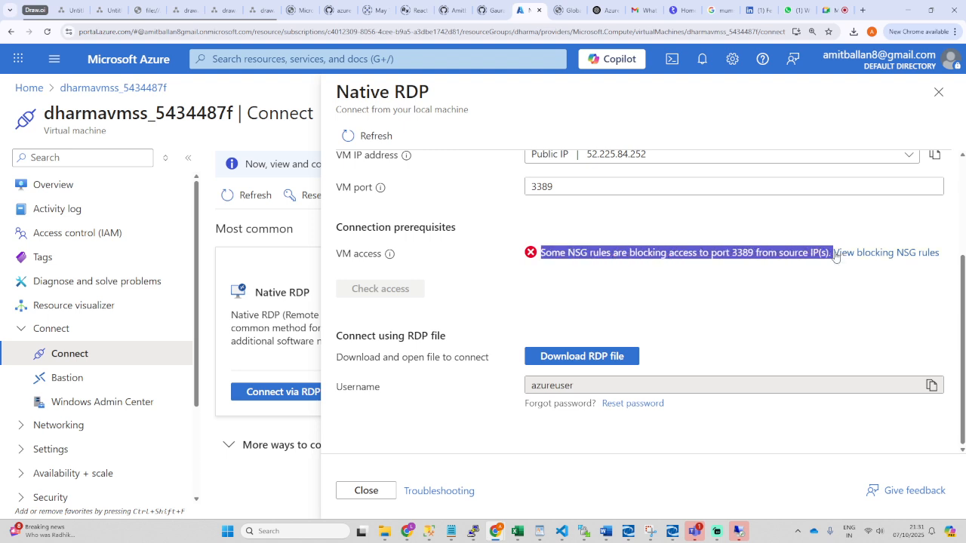
pyautogui.click(880, 255)
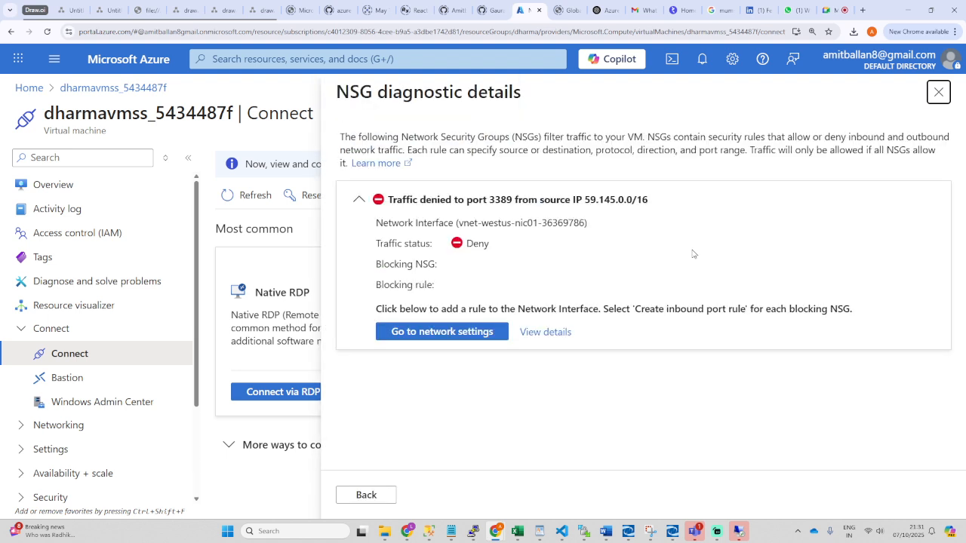
pyautogui.click(456, 334)
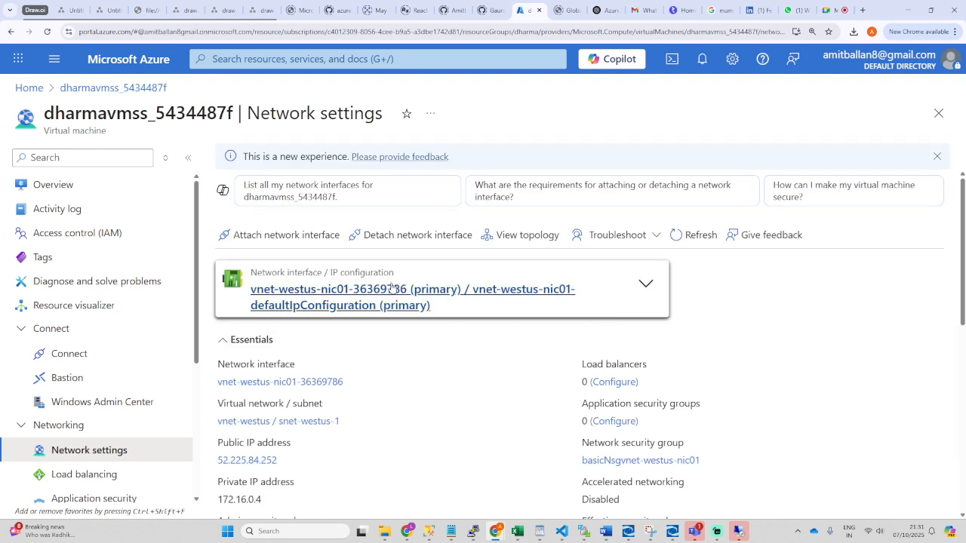
# Step: Scroll to the Rules section, then start and discard a new inbound port rule draft
pyautogui.scroll(-5, 461, 432)
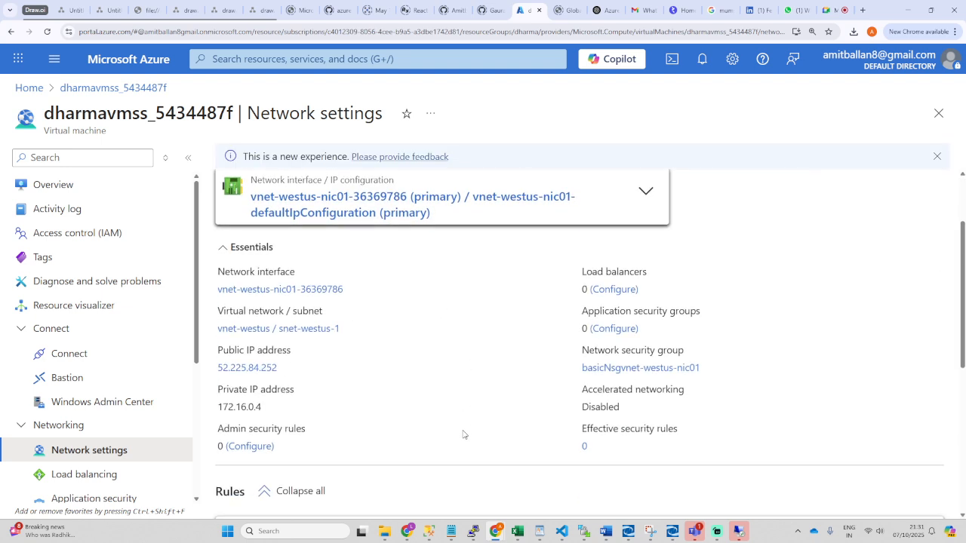
pyautogui.scroll(-1, 458, 432)
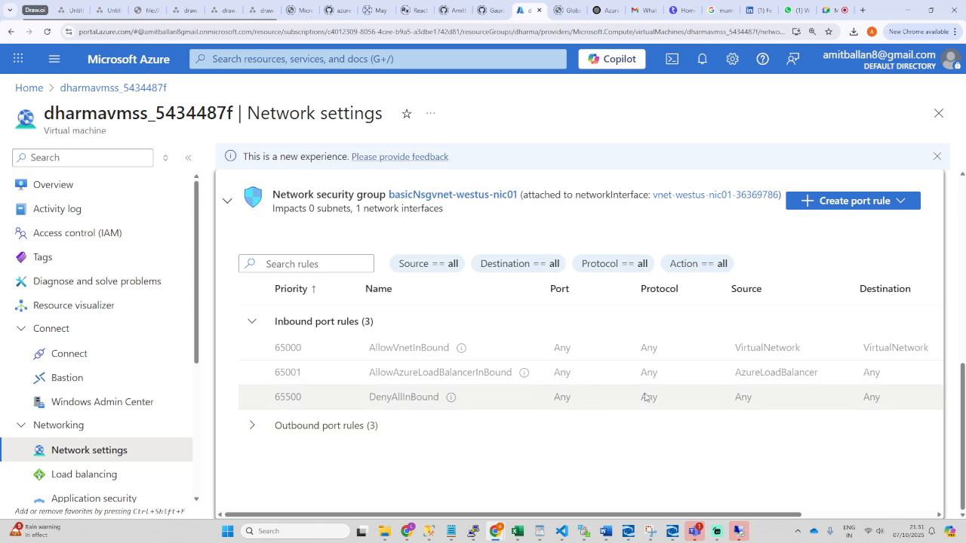
pyautogui.click(866, 202)
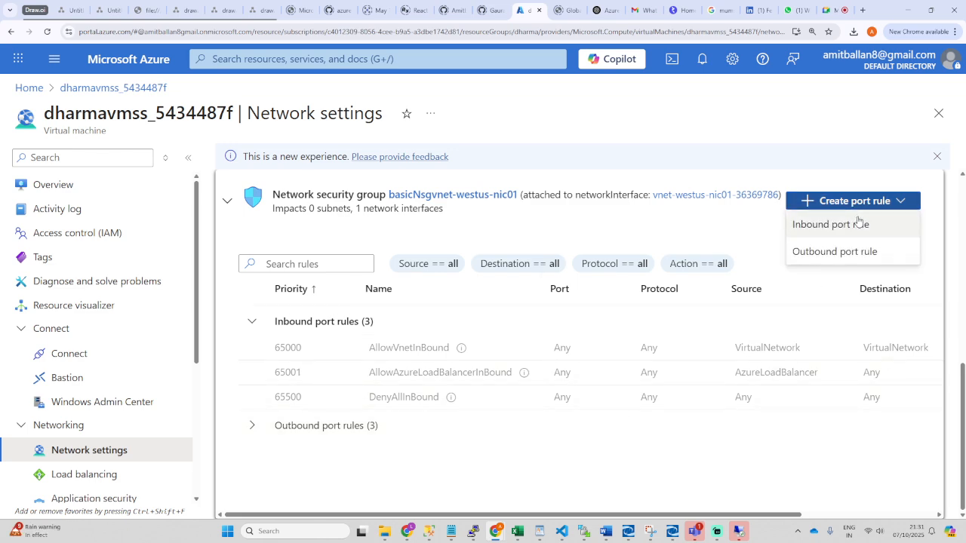
pyautogui.click(856, 223)
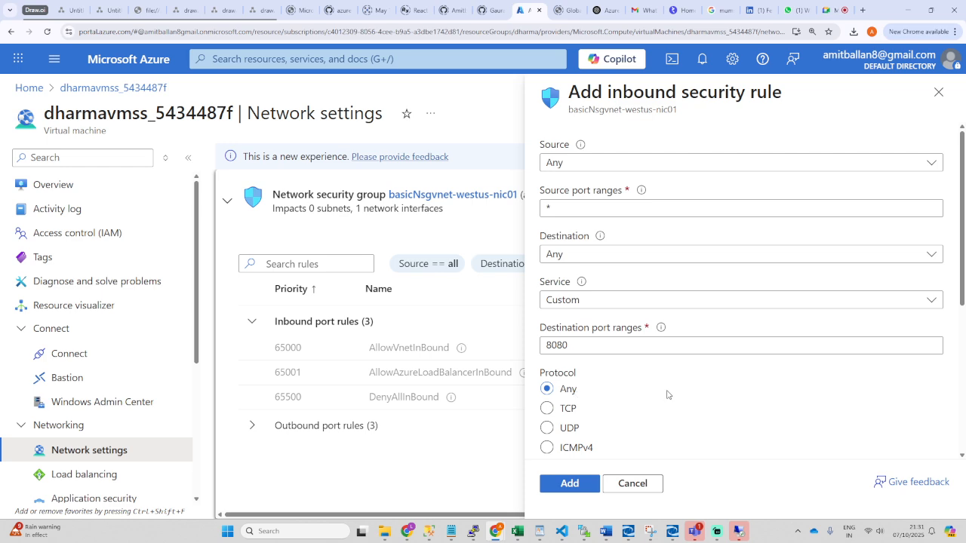
pyautogui.scroll(-1, 668, 395)
pyautogui.scroll(-2, 667, 395)
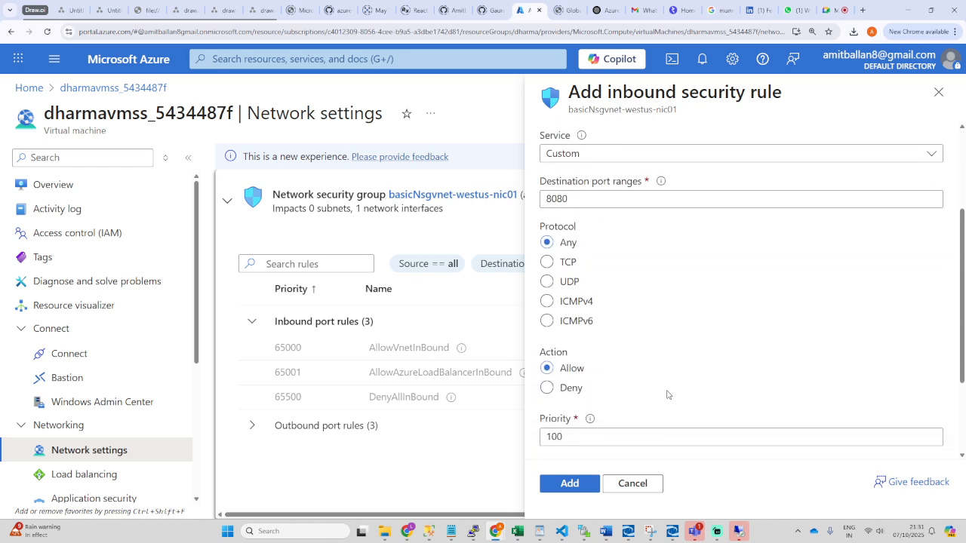
pyautogui.scroll(-3, 668, 395)
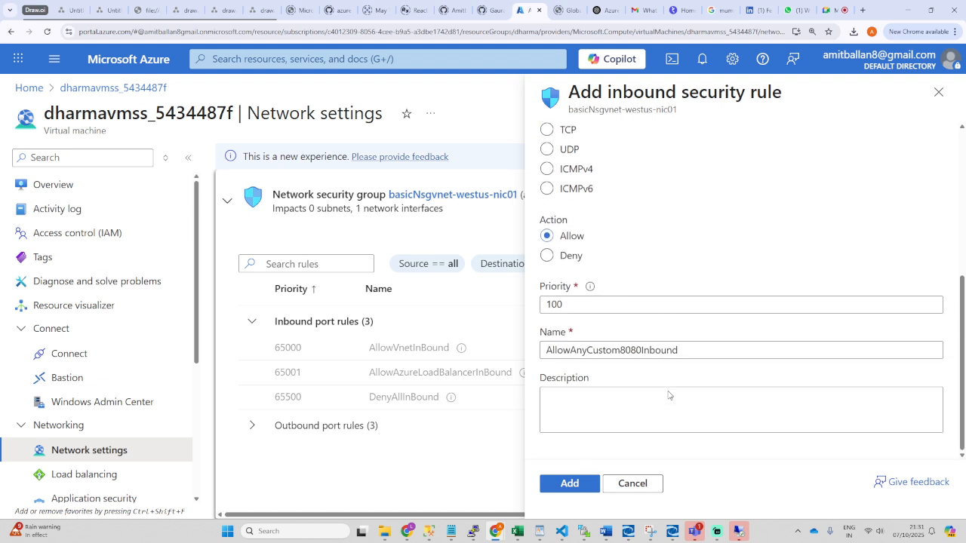
pyautogui.scroll(5, 668, 393)
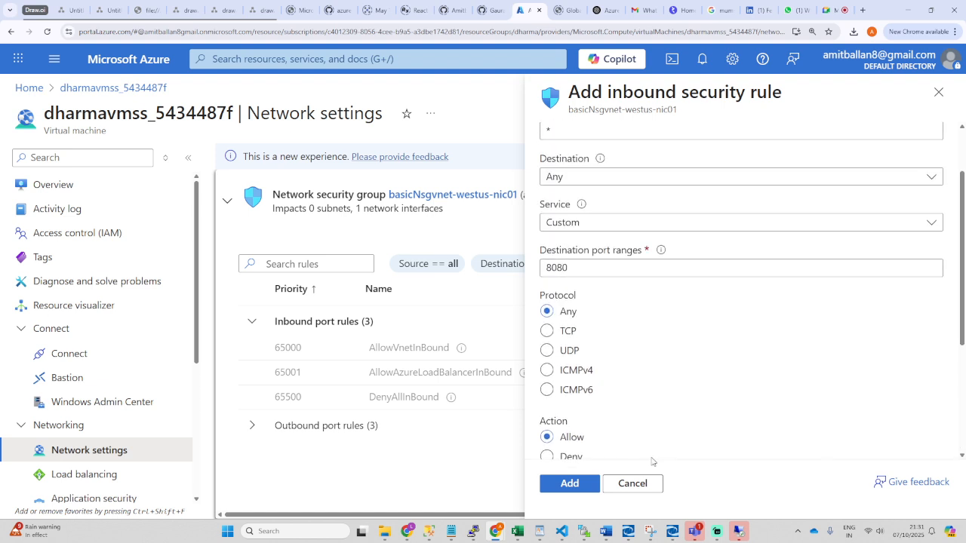
pyautogui.click(633, 483)
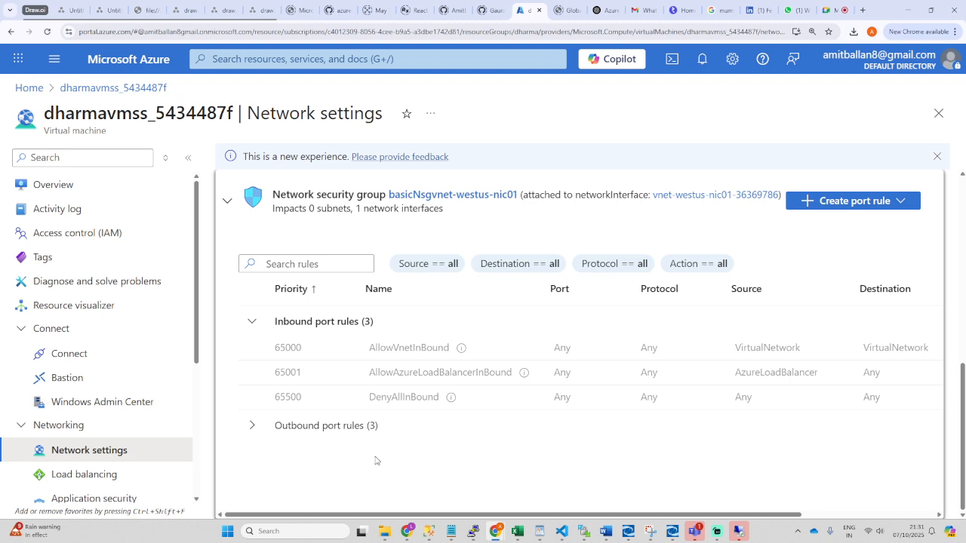
# Step: Expand the Outbound port rules group to review the default outbound rules
pyautogui.click(267, 432)
pyautogui.scroll(-2, 442, 432)
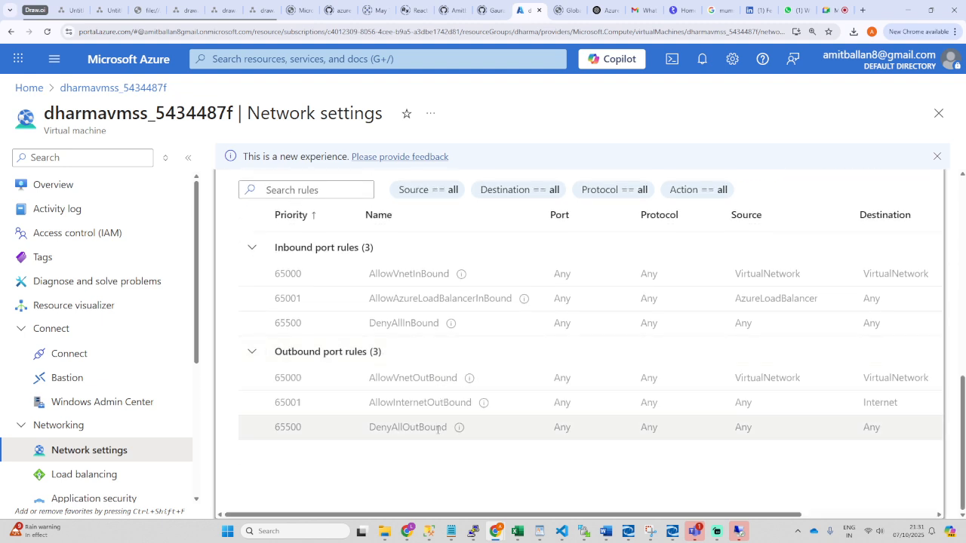
pyautogui.scroll(2, 407, 400)
pyautogui.scroll(-2, 378, 372)
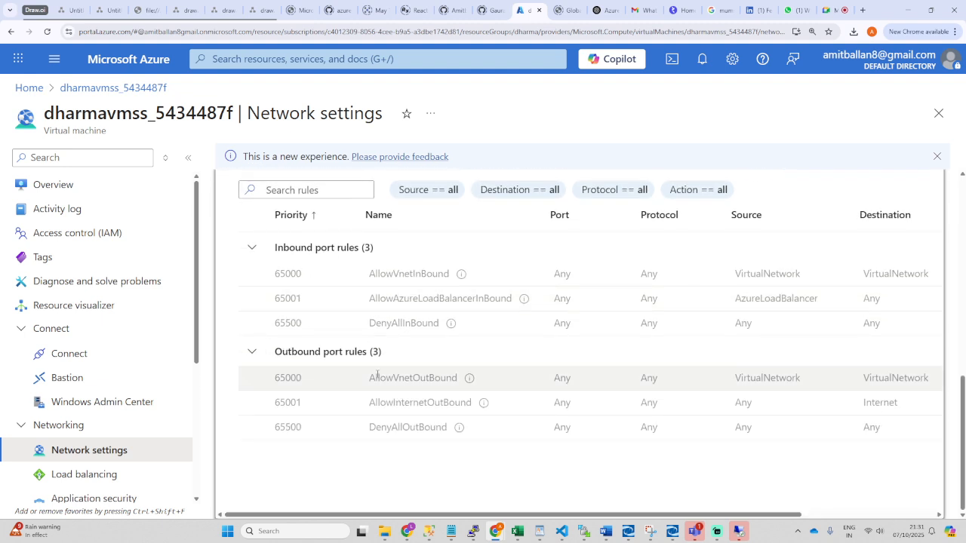
pyautogui.scroll(1, 378, 375)
pyautogui.scroll(2, 431, 363)
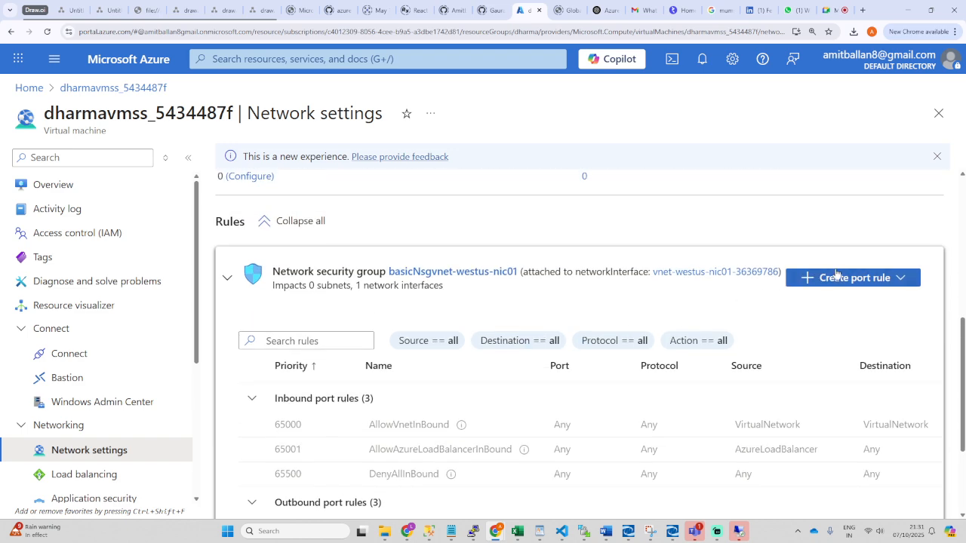
pyautogui.click(873, 278)
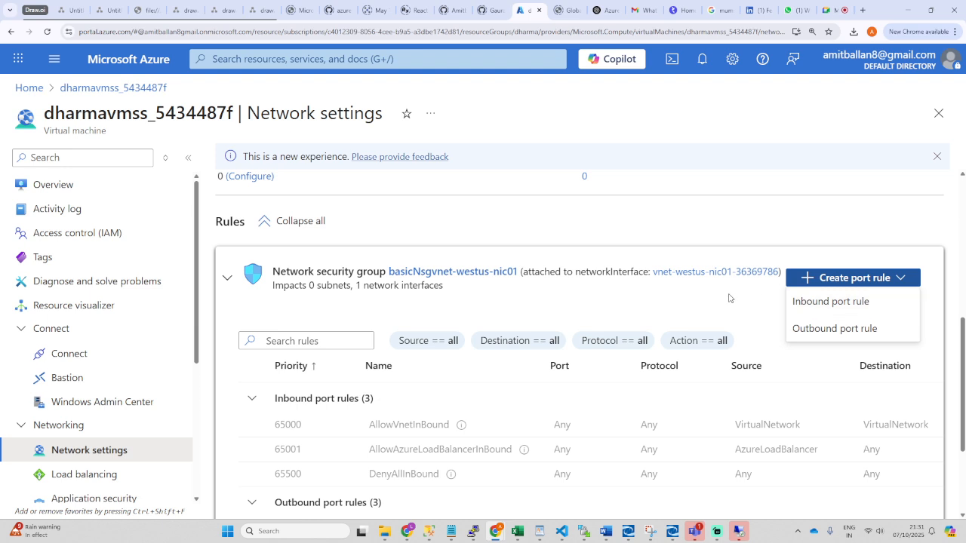
pyautogui.scroll(-1, 754, 302)
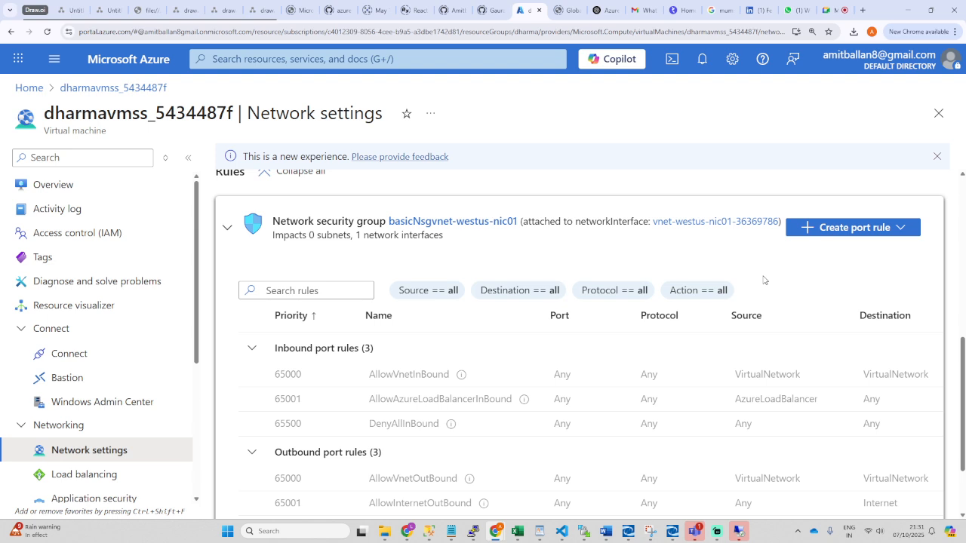
# Step: Start a new inbound port rule with source Any and source port ranges 3389
pyautogui.click(836, 230)
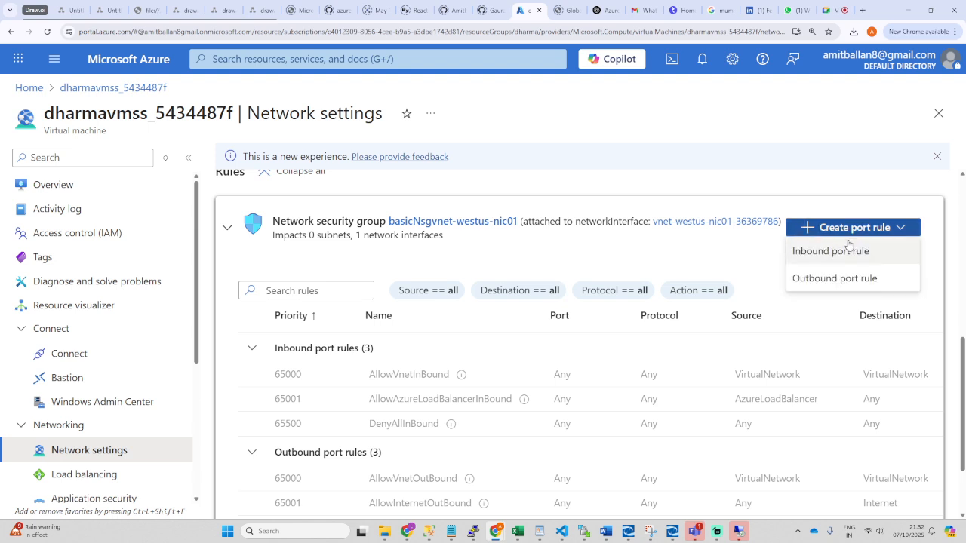
pyautogui.click(815, 253)
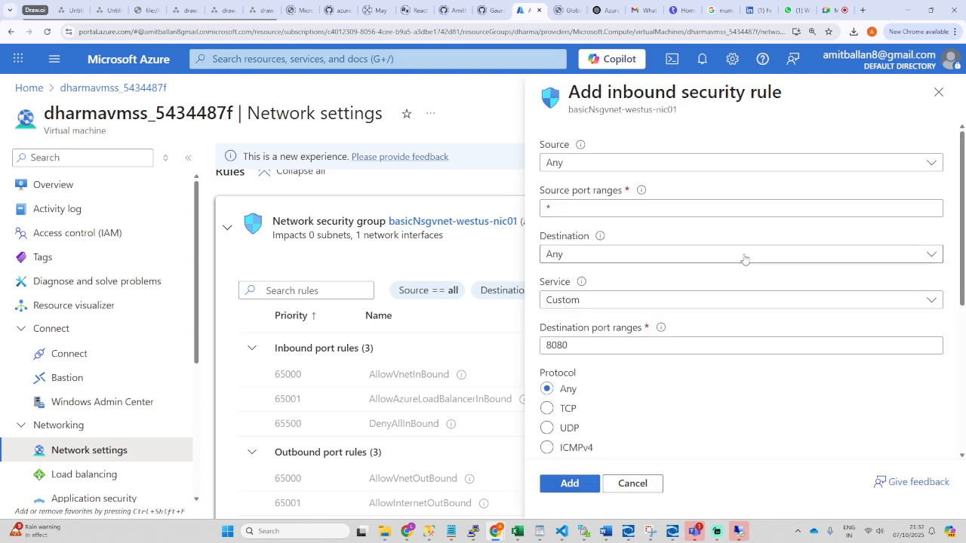
pyautogui.click(610, 163)
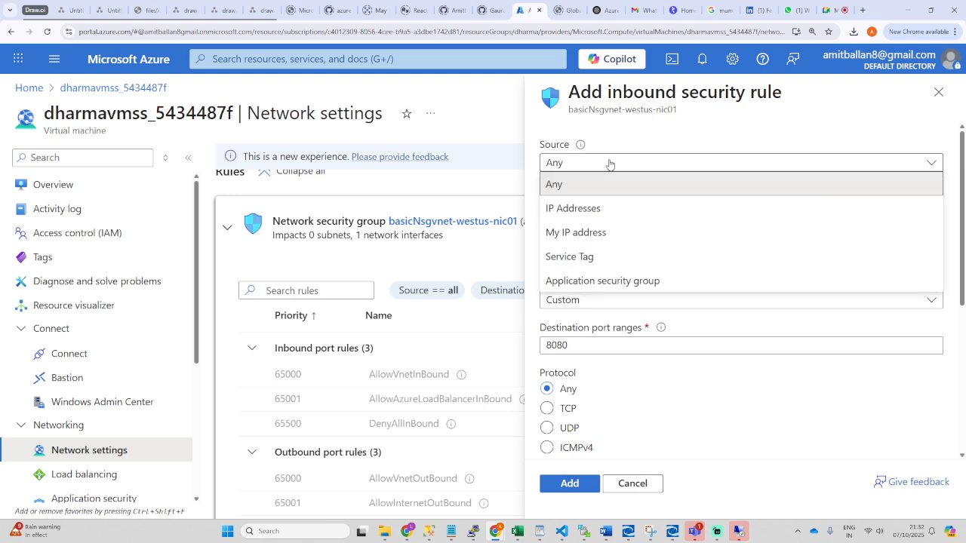
pyautogui.click(609, 163)
pyautogui.click(597, 211)
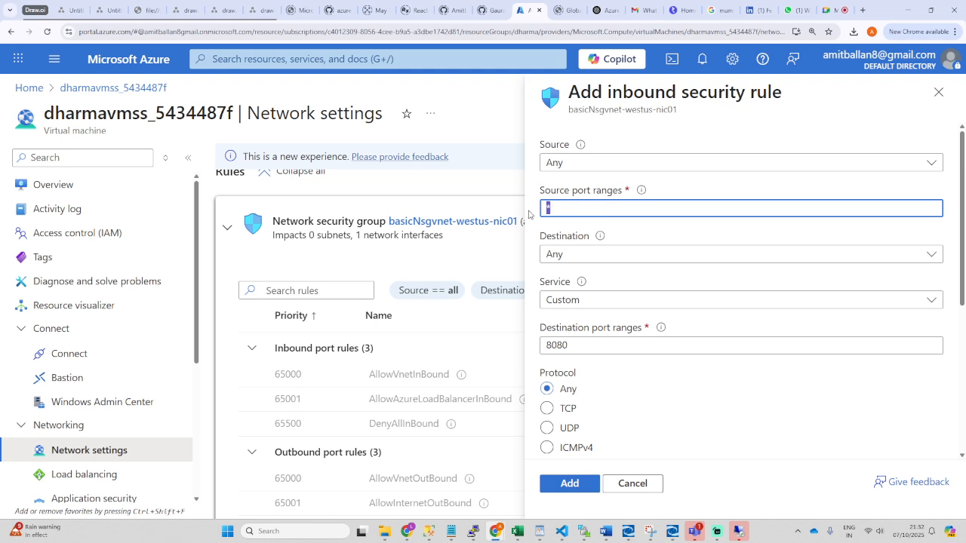
pyautogui.moveTo(596, 243)
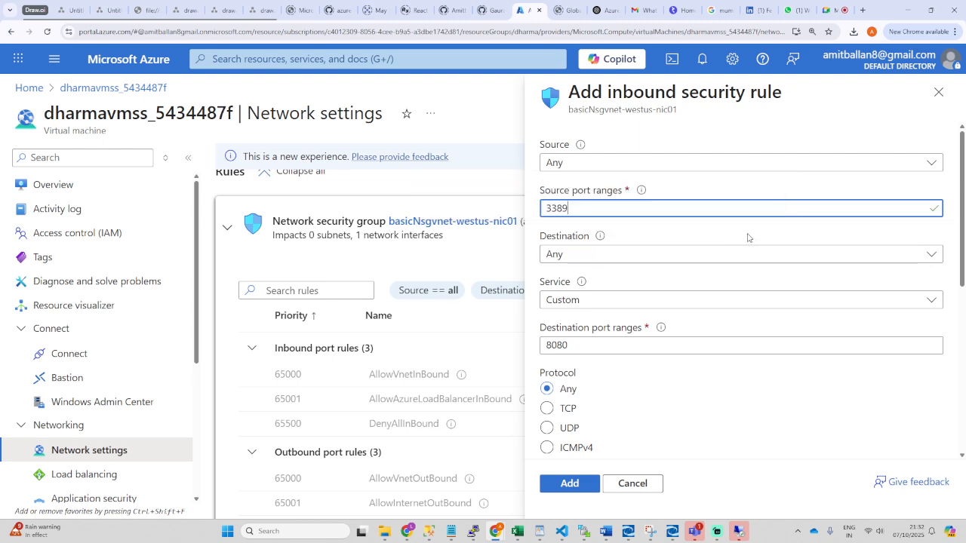
# Step: Add AllowAnyCustom8080Inbound for destination port 8080 at priority 100, then dismiss the RDP error
pyautogui.click(654, 253)
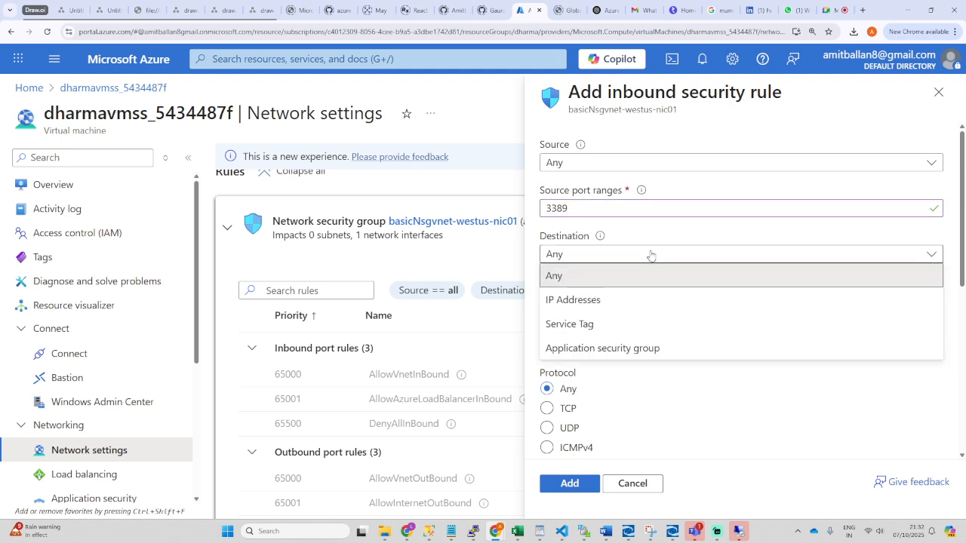
pyautogui.click(651, 254)
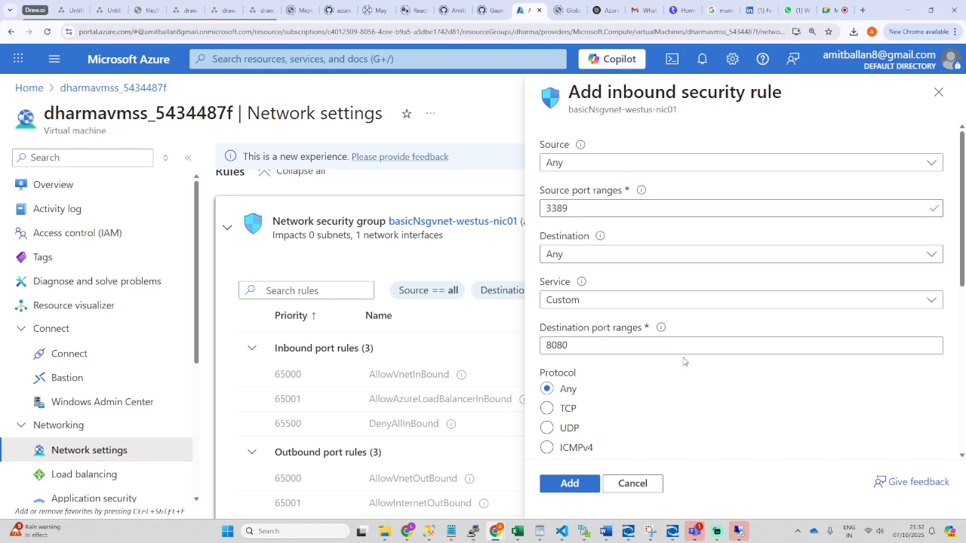
pyautogui.scroll(-2, 652, 380)
pyautogui.scroll(-2, 628, 376)
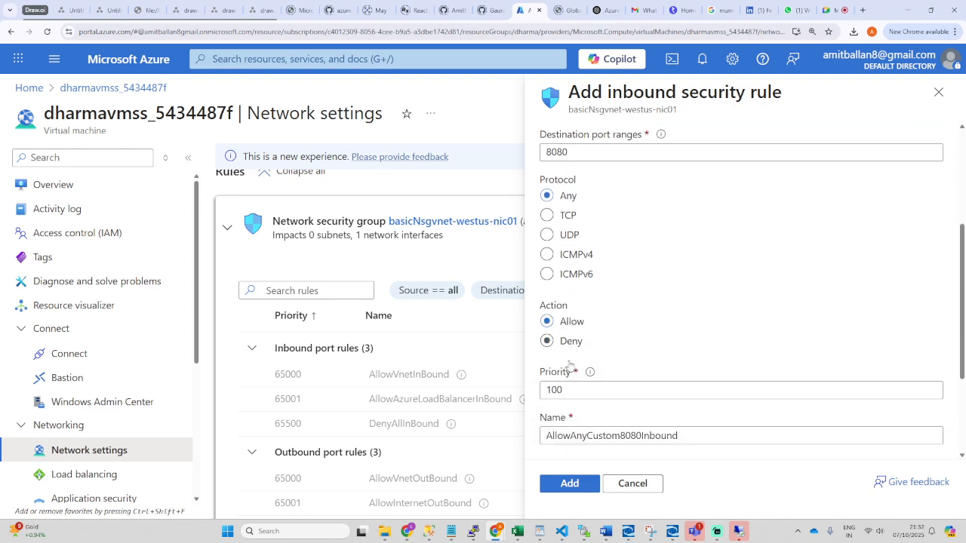
pyautogui.scroll(-2, 644, 368)
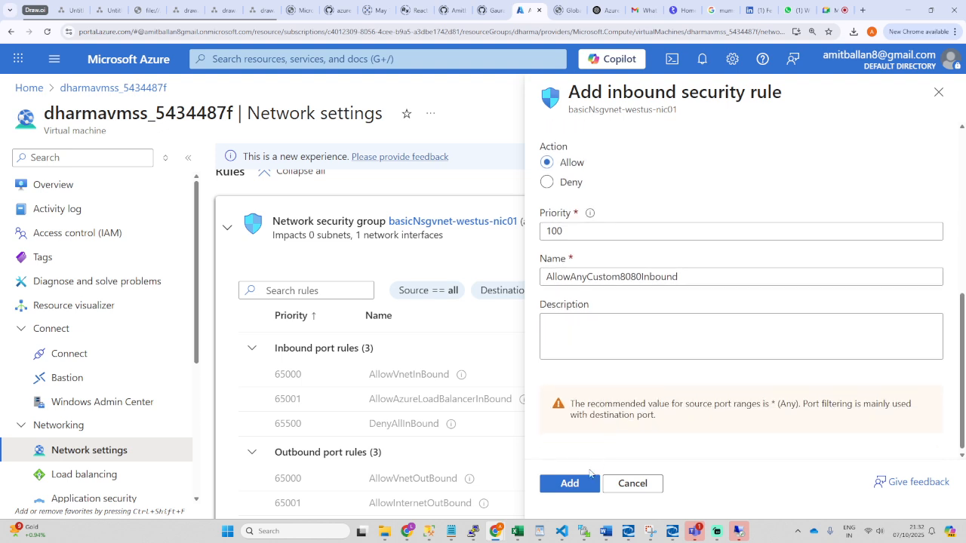
pyautogui.click(577, 485)
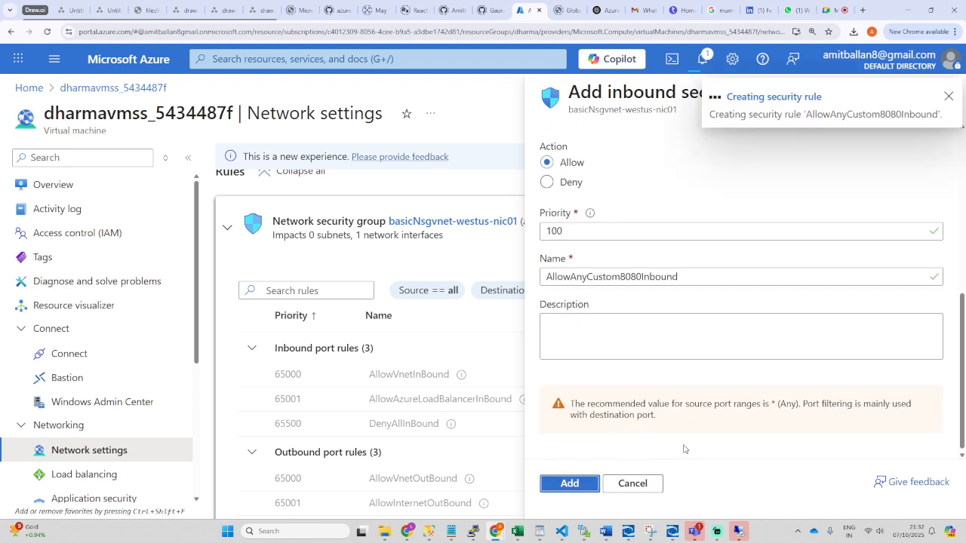
pyautogui.click(738, 533)
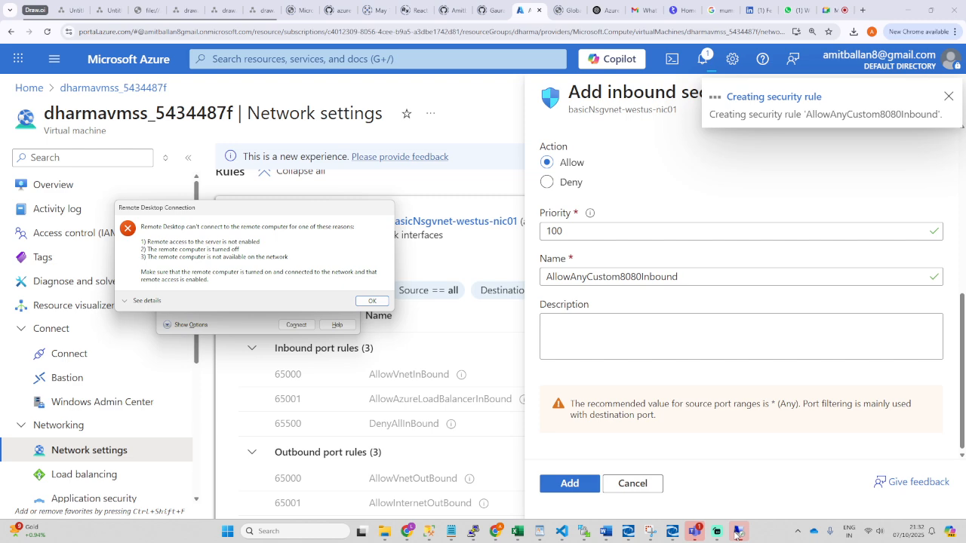
pyautogui.click(372, 300)
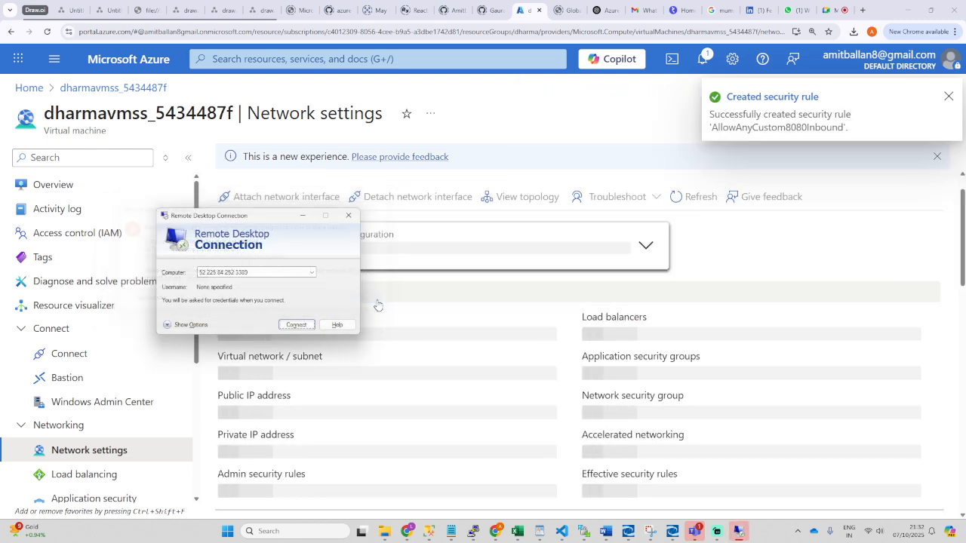
# Step: Retry the RDP connection to 52.225.84.252:3389, reload network settings, and check portal notifications
pyautogui.click(297, 325)
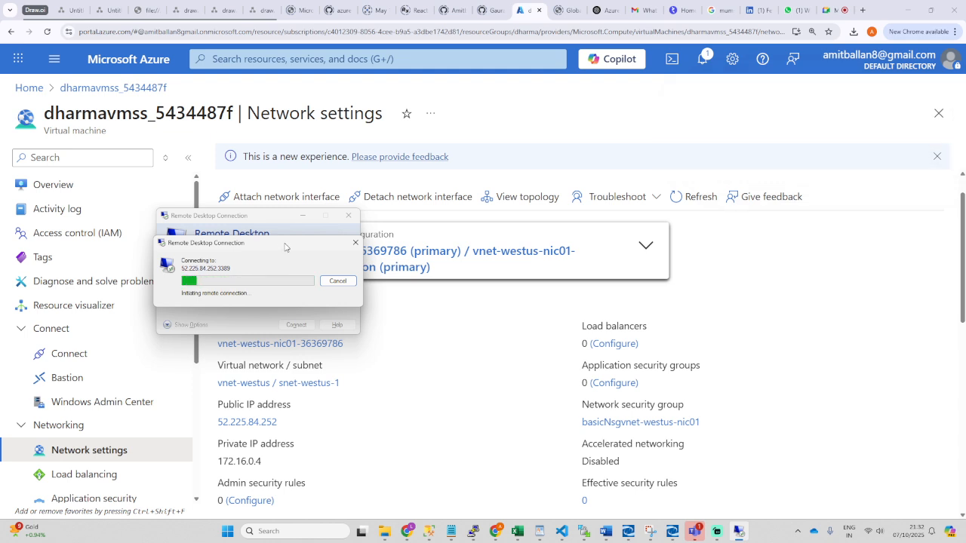
pyautogui.moveTo(285, 250); pyautogui.dragTo(498, 309)
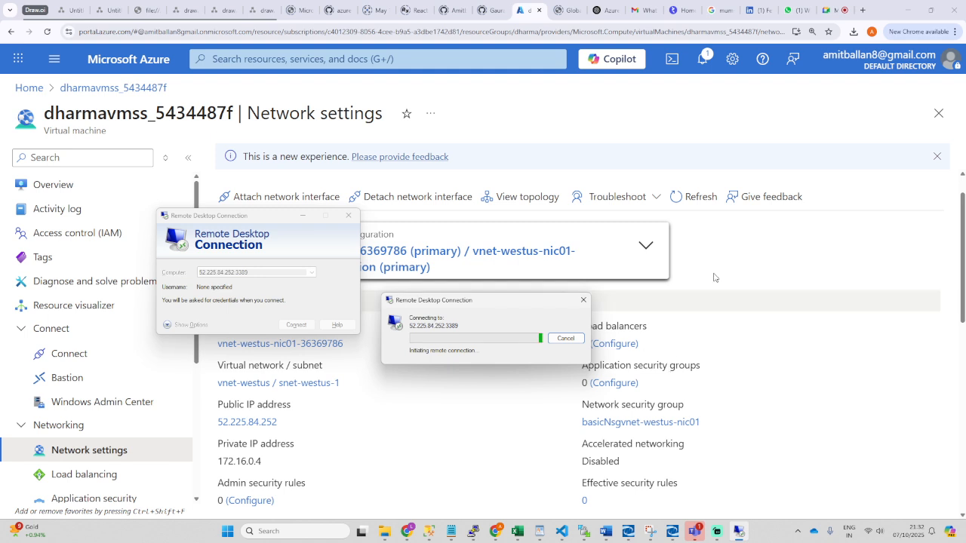
pyautogui.click(690, 196)
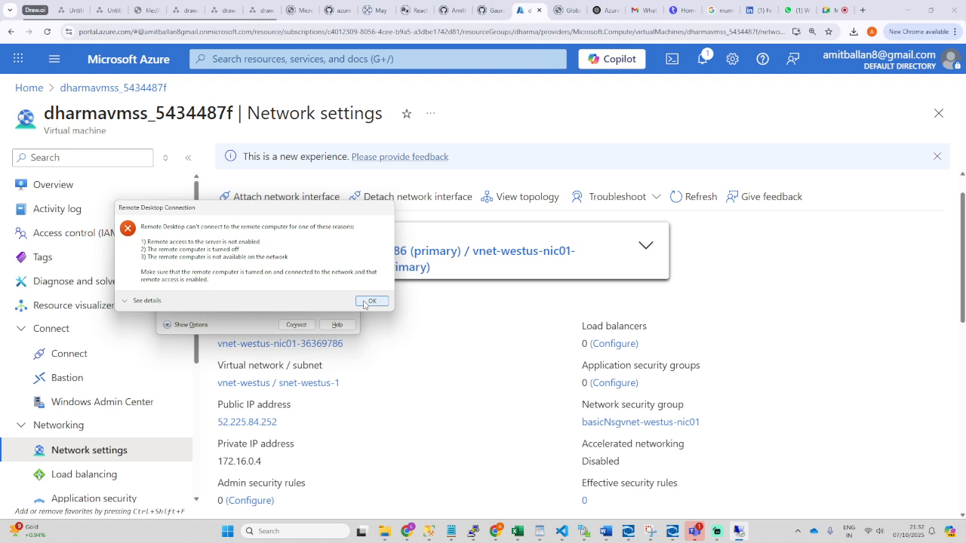
pyautogui.click(370, 301)
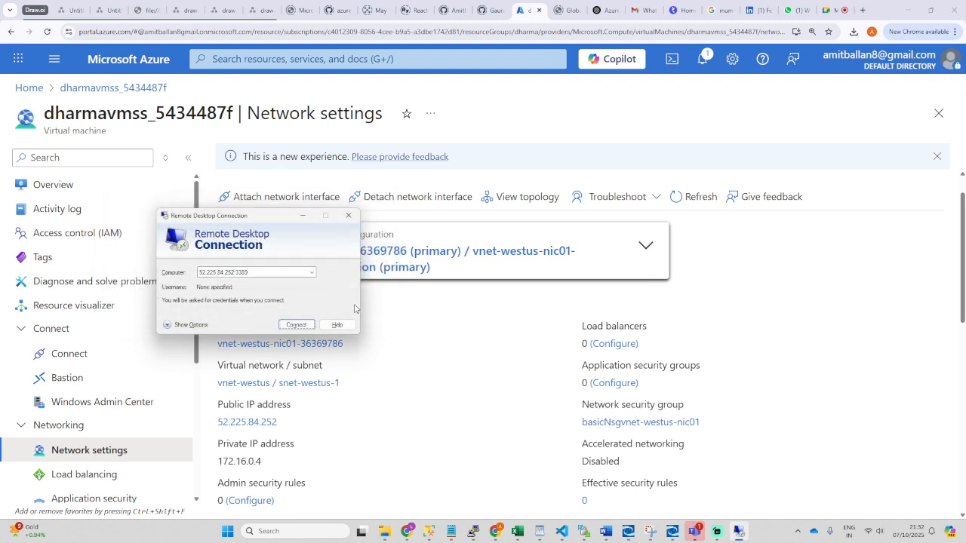
pyautogui.click(294, 325)
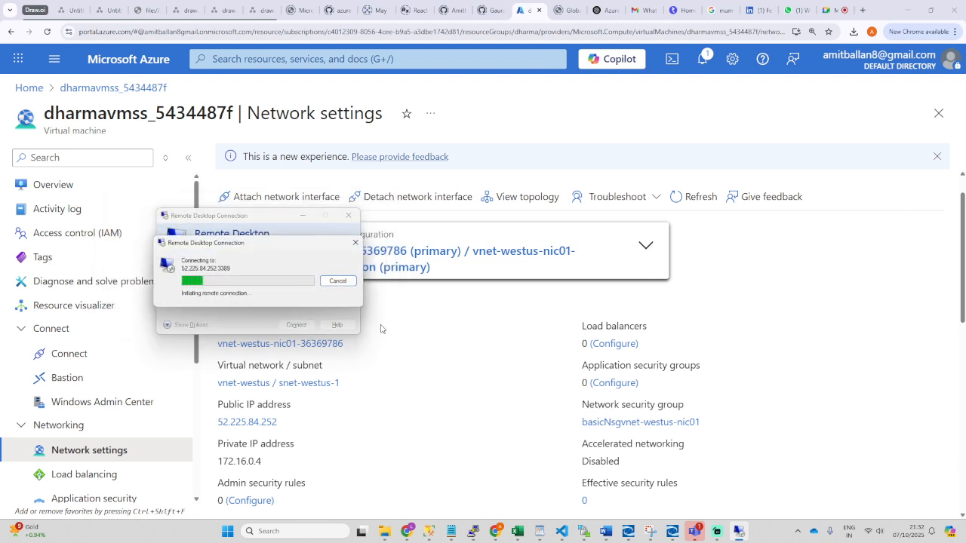
pyautogui.click(702, 59)
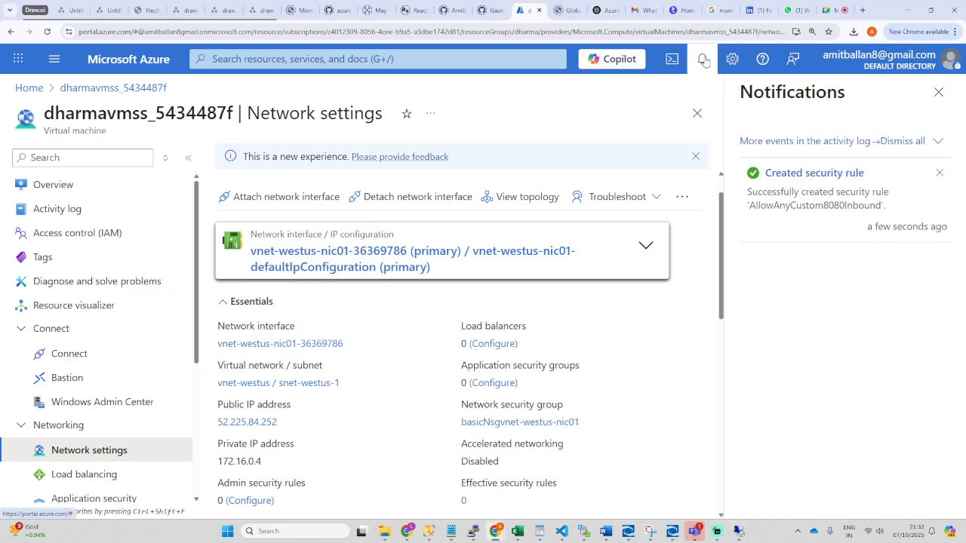
# Step: Clear the rule notification and open AllowAnyCustom8080Inbound from the inbound rules table
pyautogui.click(940, 176)
pyautogui.click(938, 91)
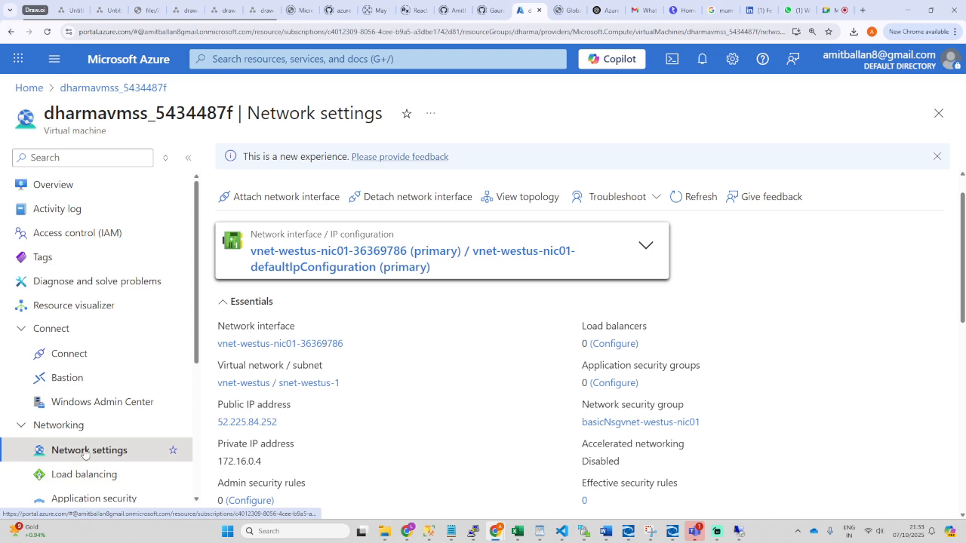
pyautogui.scroll(-5, 495, 389)
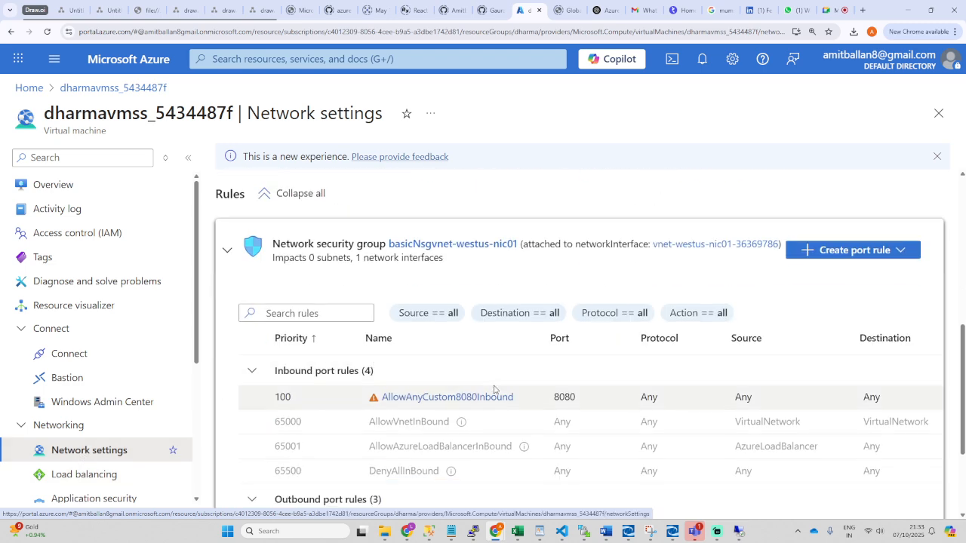
pyautogui.scroll(-2, 494, 389)
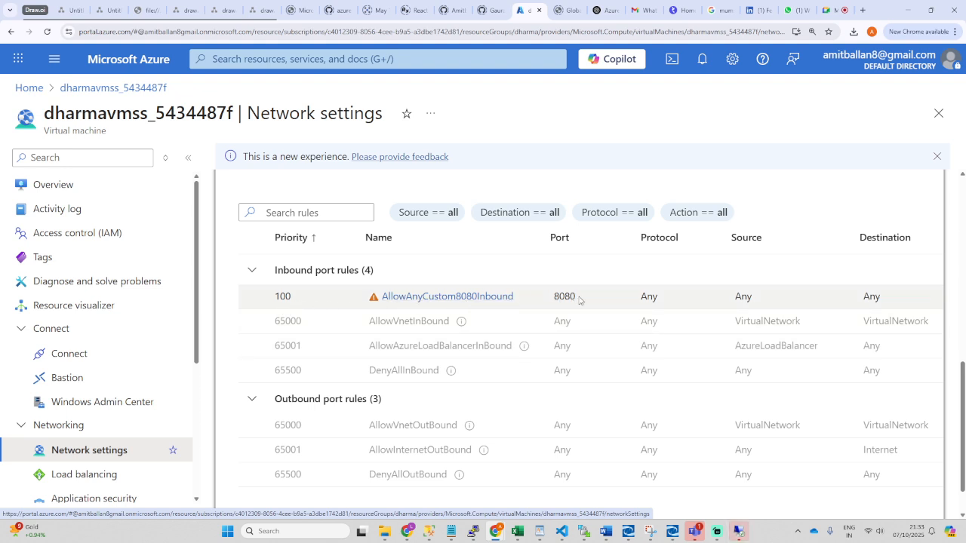
pyautogui.moveTo(583, 300); pyautogui.dragTo(551, 300)
pyautogui.click(467, 299)
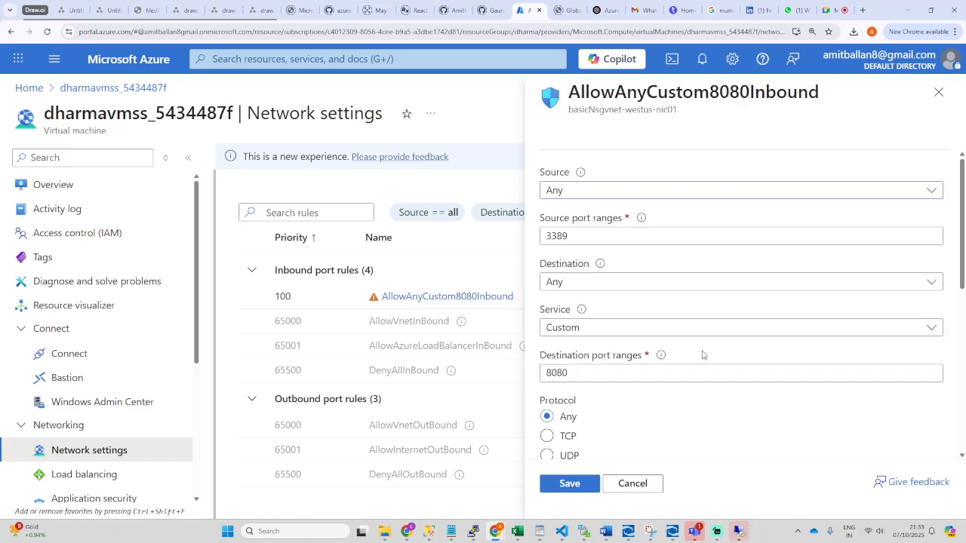
# Step: Clear the 8080 destination port range of the AllowAnyCustom8080Inbound rule
pyautogui.click(594, 284)
pyautogui.click(613, 234)
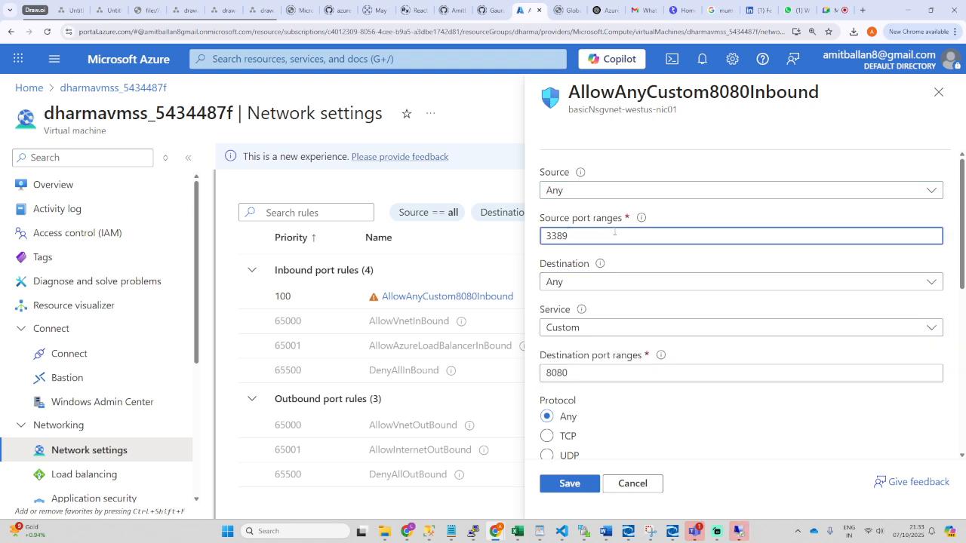
pyautogui.moveTo(615, 234); pyautogui.dragTo(539, 240)
pyautogui.scroll(-2, 679, 317)
pyautogui.click(693, 226)
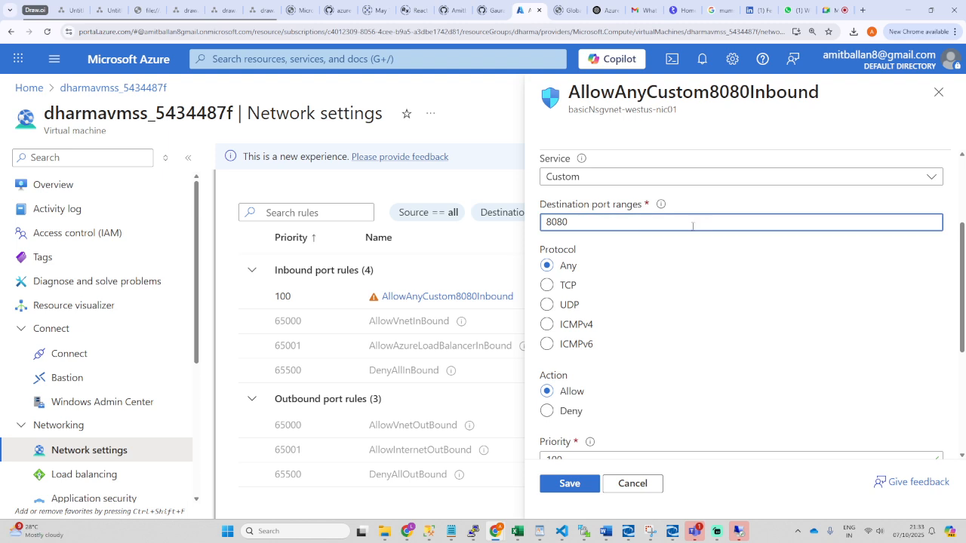
pyautogui.scroll(-3, 579, 338)
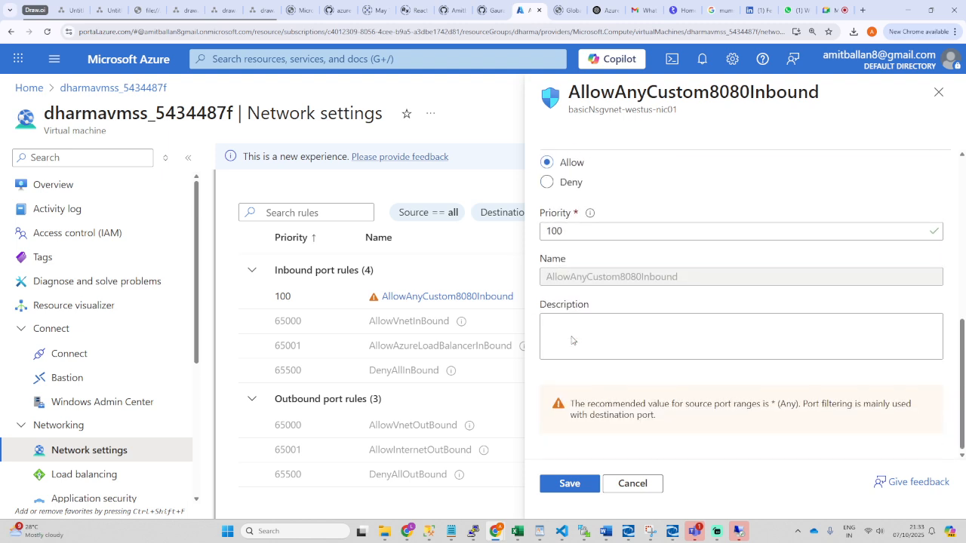
pyautogui.scroll(3, 572, 332)
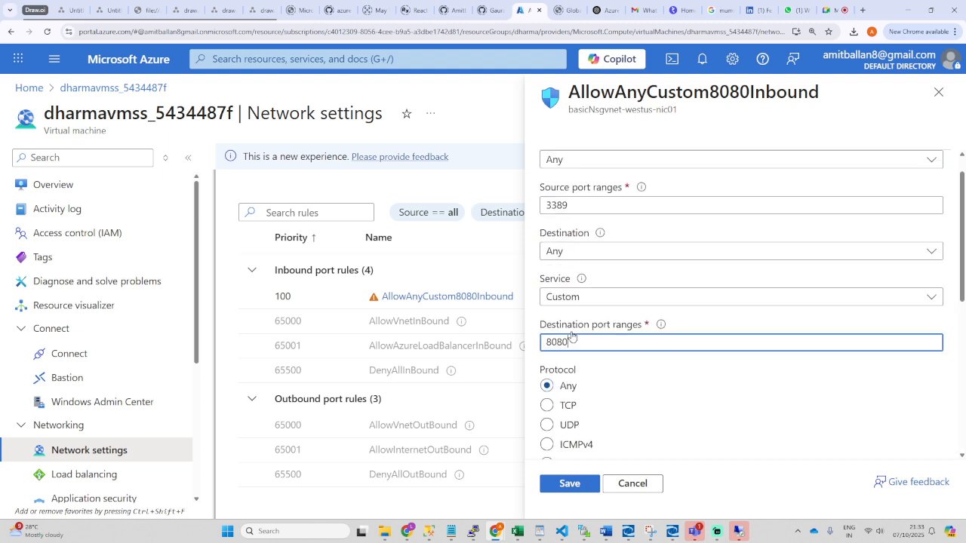
pyautogui.moveTo(596, 341); pyautogui.dragTo(540, 345)
pyautogui.press('BackSpace')
# Step: Replace the rule's 3389 source port ranges value
pyautogui.scroll(-1, 636, 390)
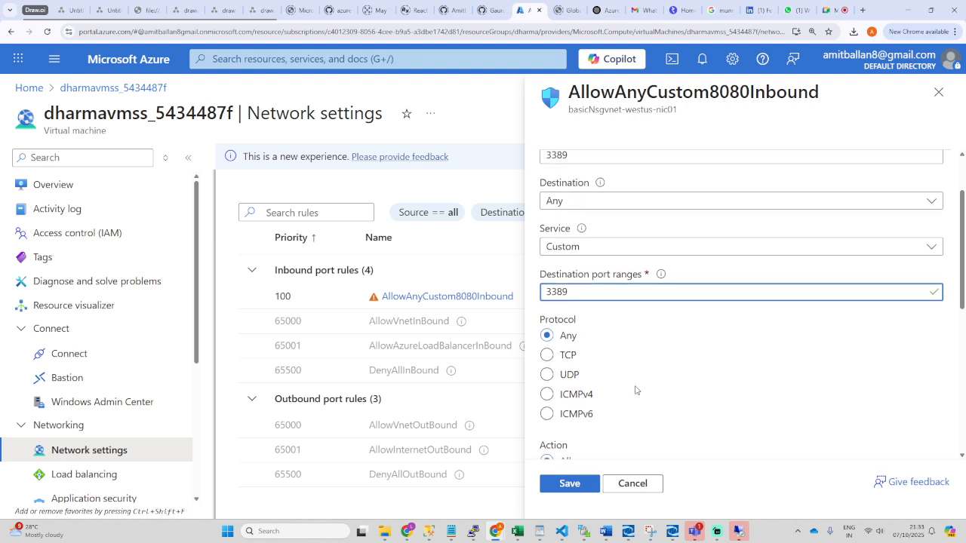
pyautogui.scroll(-4, 636, 390)
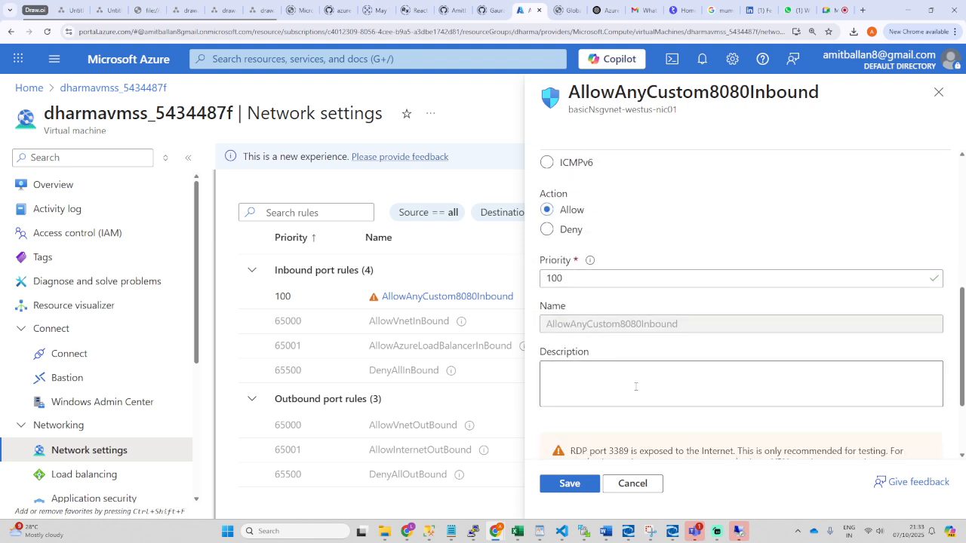
pyautogui.scroll(5, 636, 386)
pyautogui.moveTo(578, 237); pyautogui.dragTo(518, 237)
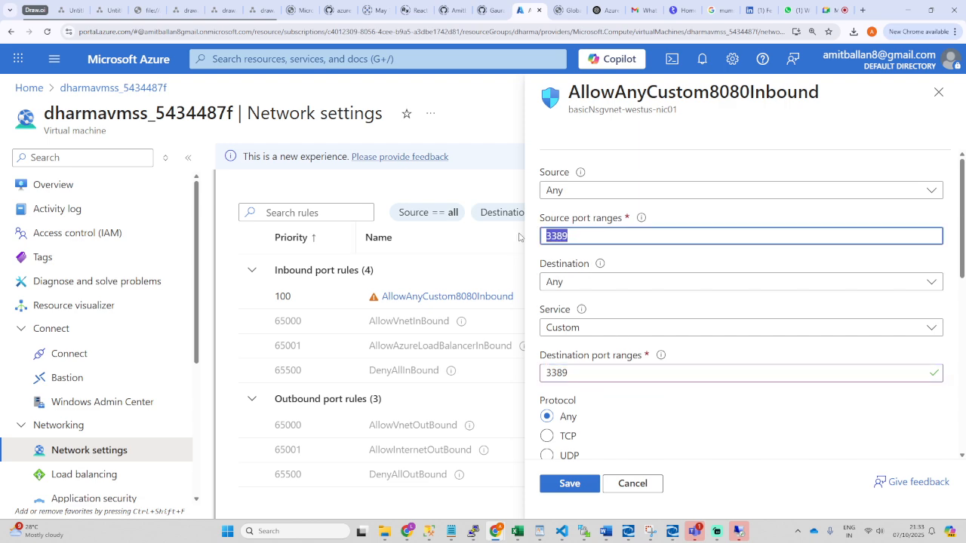
pyautogui.write('80')
pyautogui.click(757, 417)
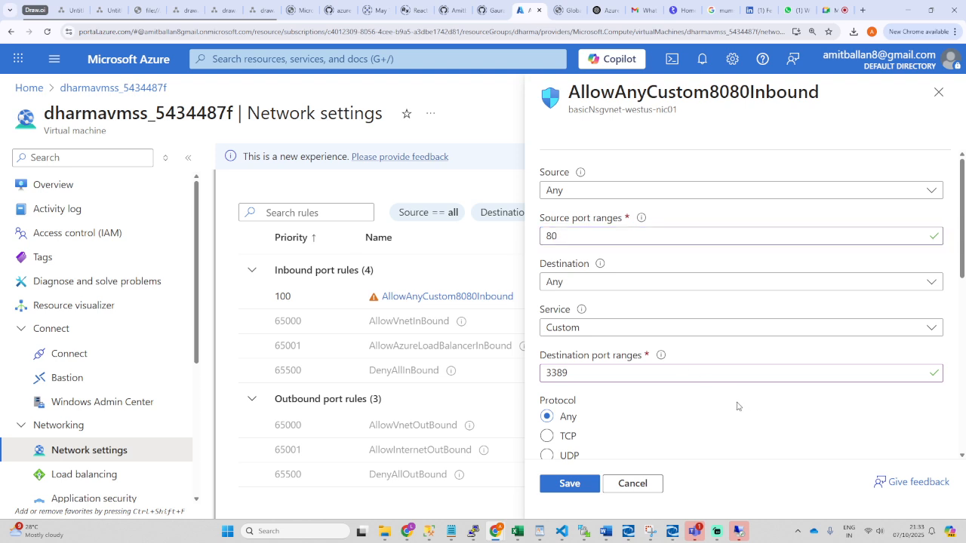
pyautogui.moveTo(575, 237); pyautogui.dragTo(528, 238)
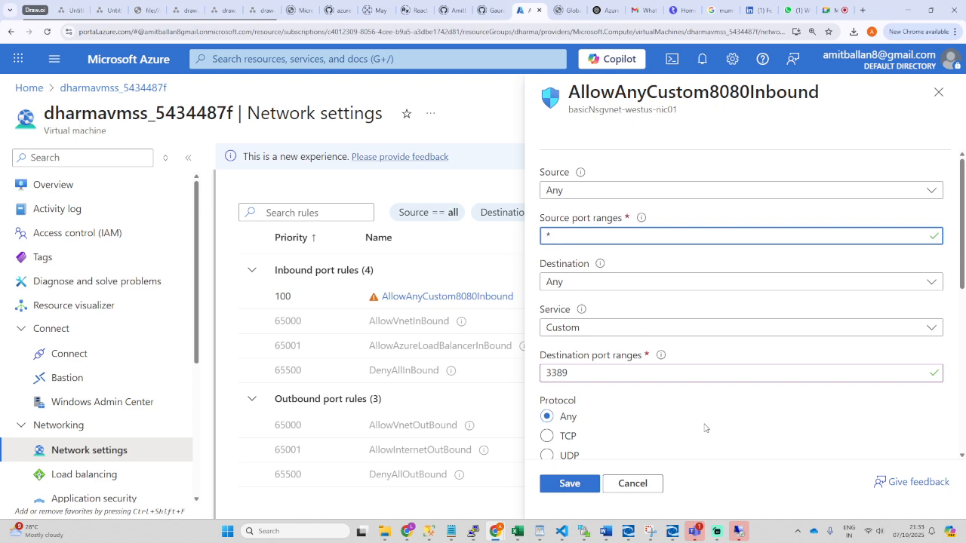
# Step: Set the rule's service to RDP and save it
pyautogui.scroll(-3, 705, 428)
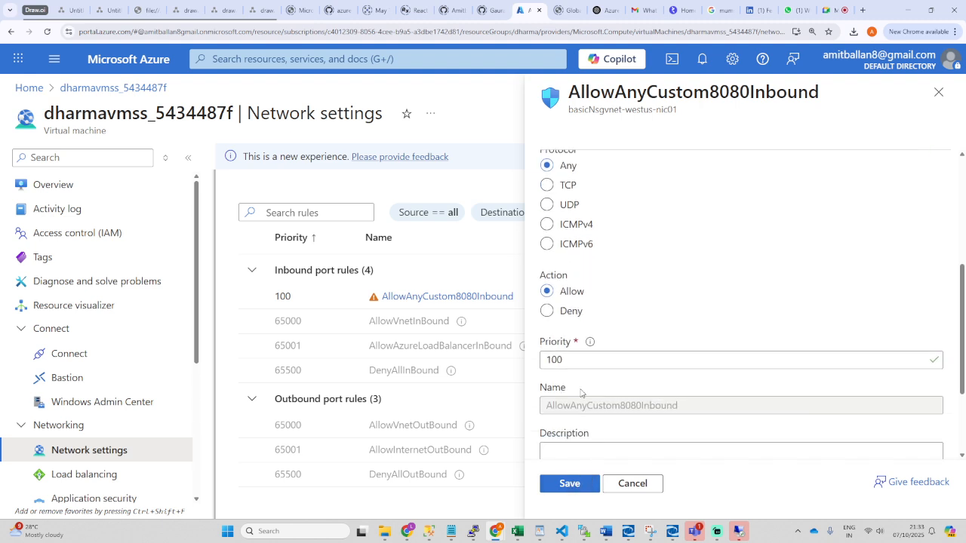
pyautogui.scroll(3, 667, 372)
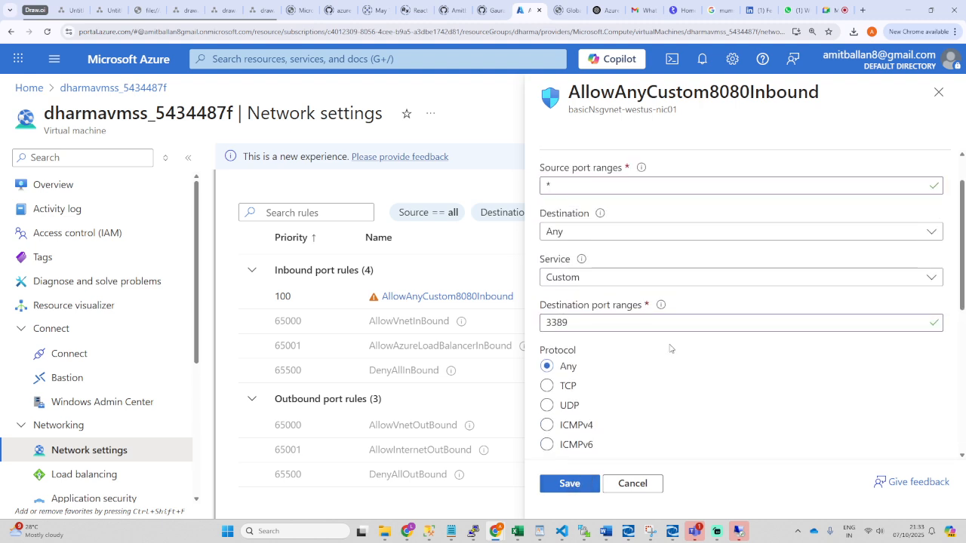
pyautogui.click(666, 280)
pyautogui.click(560, 372)
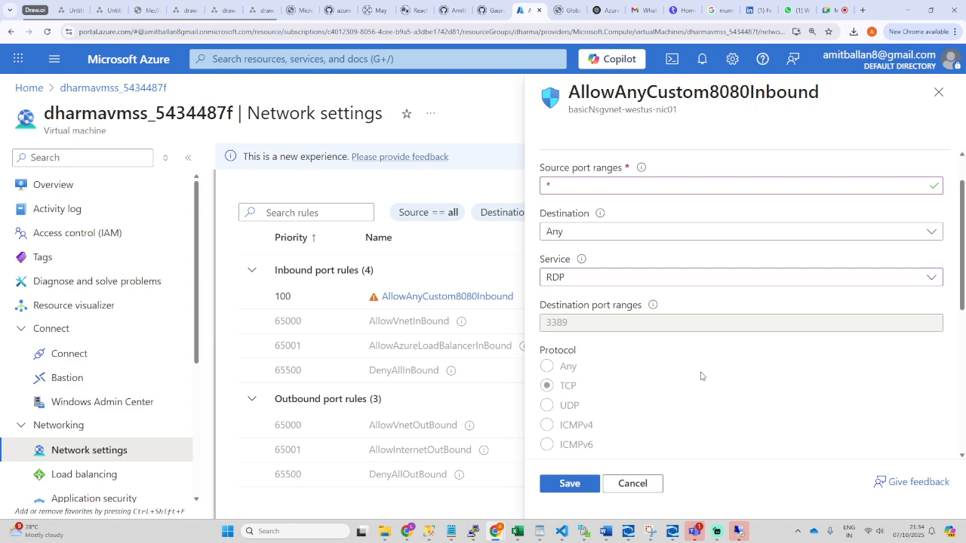
pyautogui.click(570, 483)
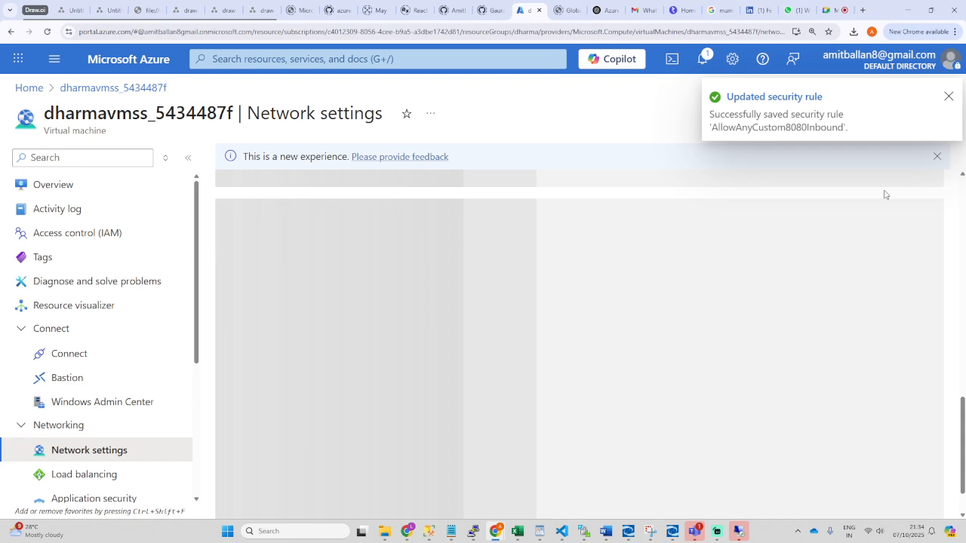
# Step: Retry the Remote Desktop connection to 52.225.84.252:3389 and dismiss the resulting error
pyautogui.click(739, 532)
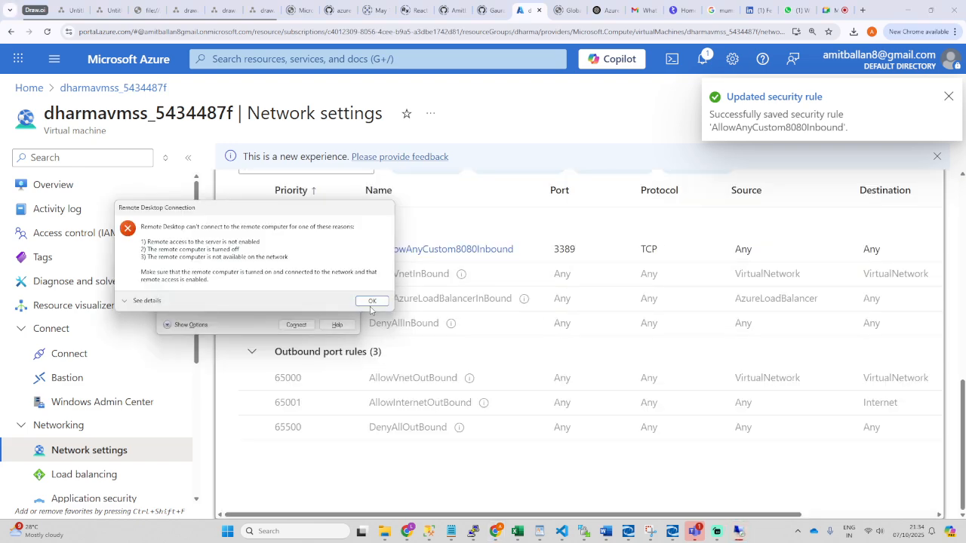
pyautogui.click(313, 301)
pyautogui.click(296, 326)
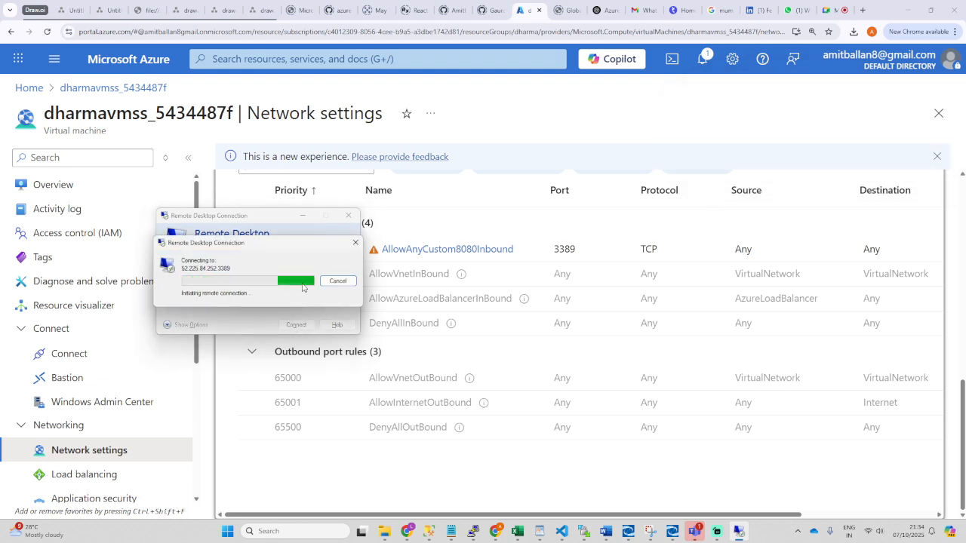
pyautogui.moveTo(289, 246); pyautogui.dragTo(298, 365)
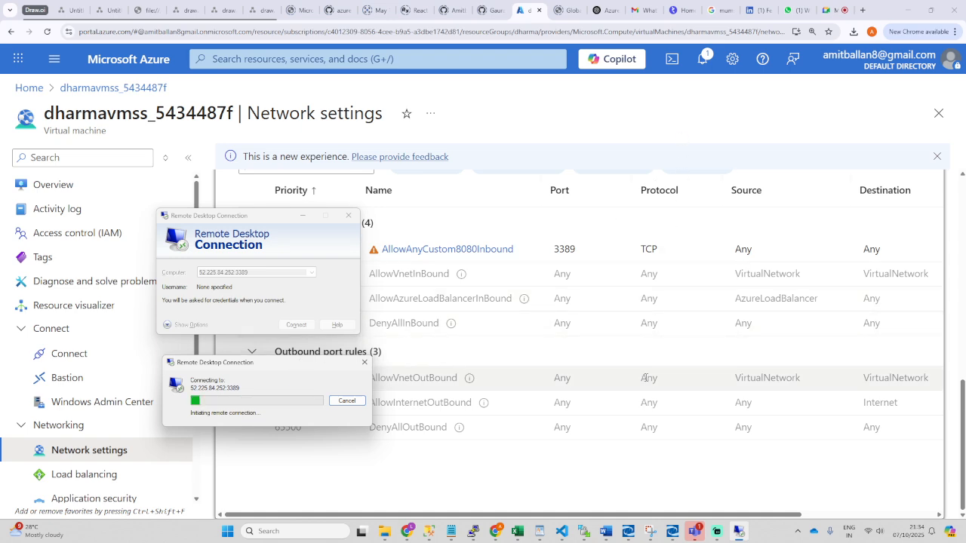
pyautogui.moveTo(738, 533)
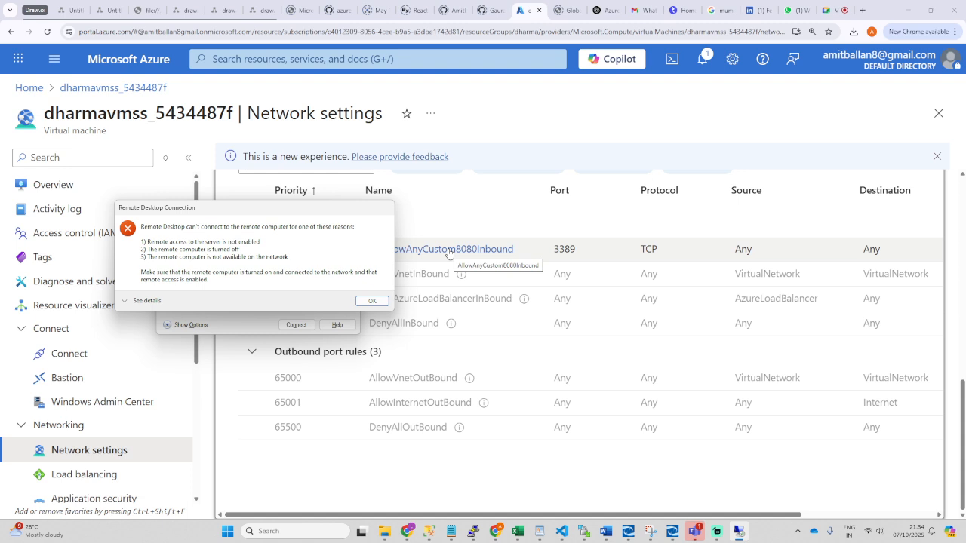
pyautogui.press('Return')
# Step: Reopen AllowAnyCustom8080Inbound, keep its destination as Any, and close the rule details
pyautogui.click(425, 249)
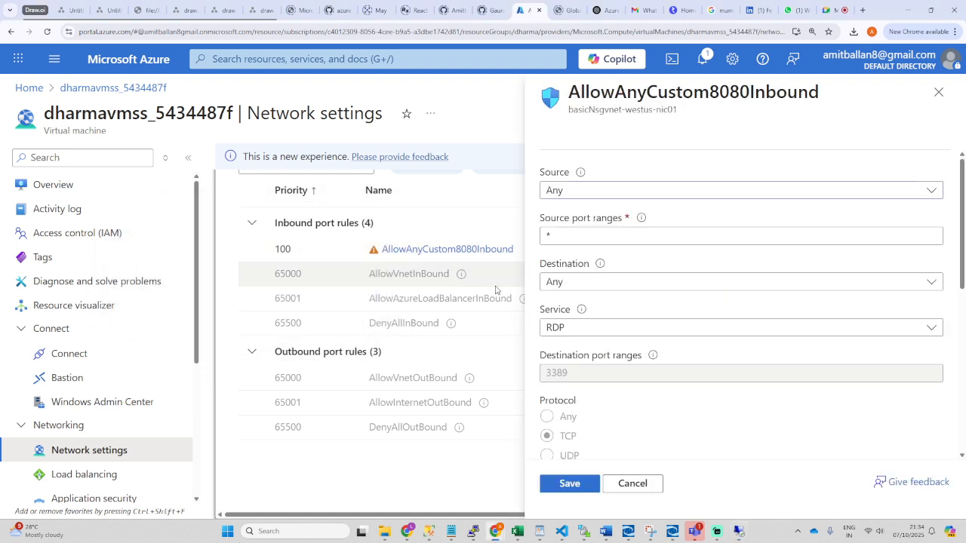
pyautogui.click(693, 284)
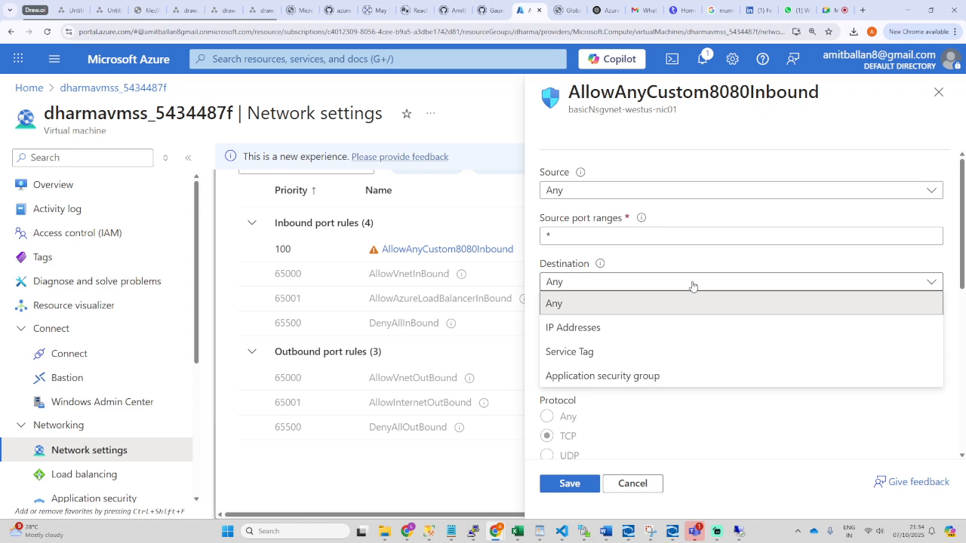
pyautogui.click(693, 283)
pyautogui.scroll(-3, 680, 317)
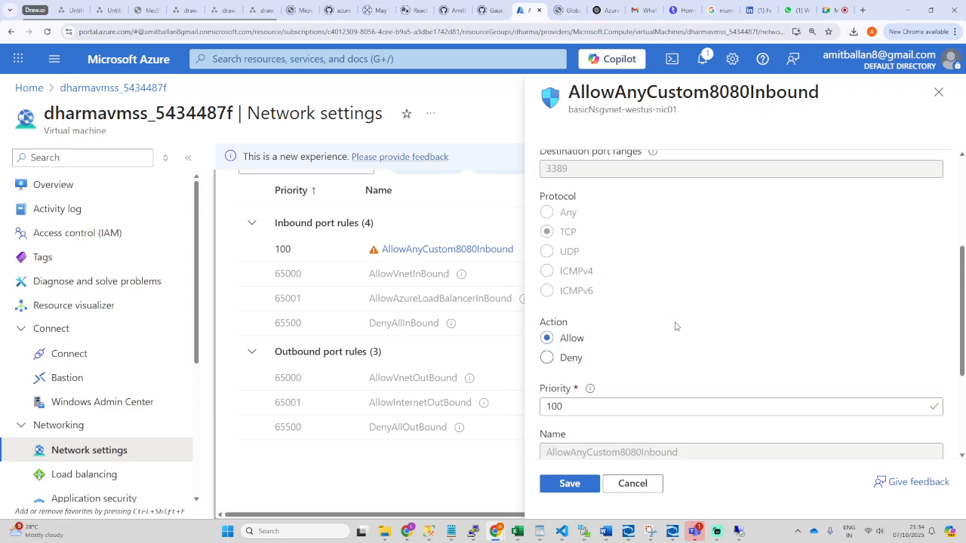
pyautogui.scroll(-2, 676, 326)
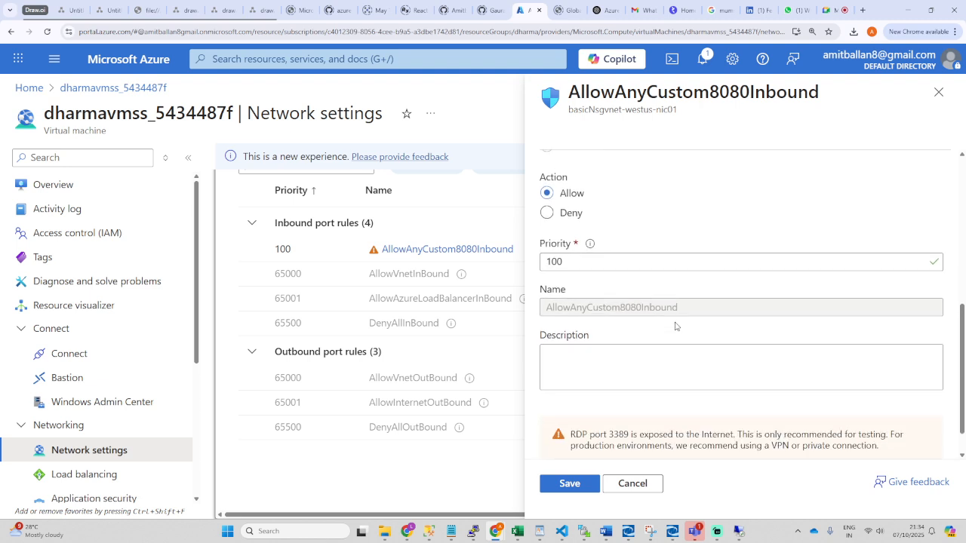
pyautogui.scroll(2, 676, 326)
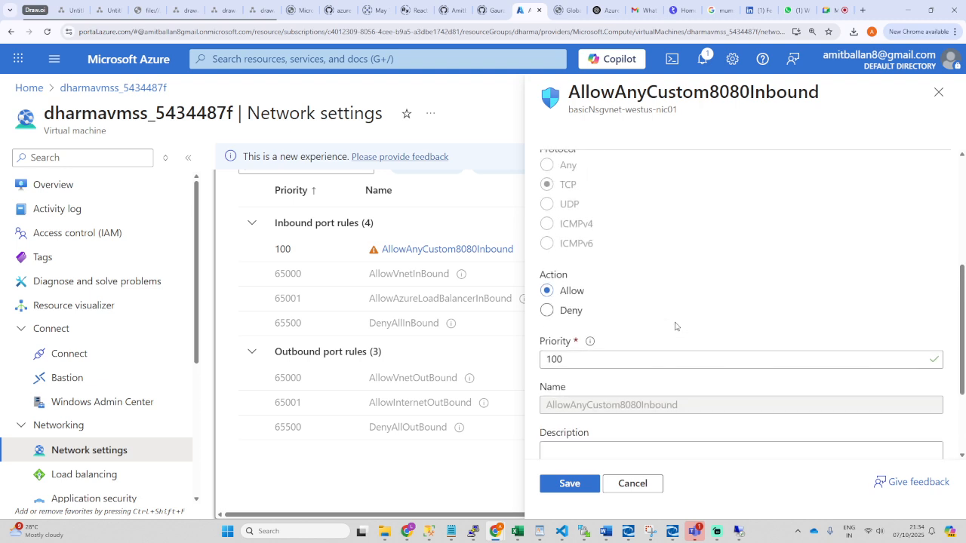
pyautogui.scroll(5, 676, 327)
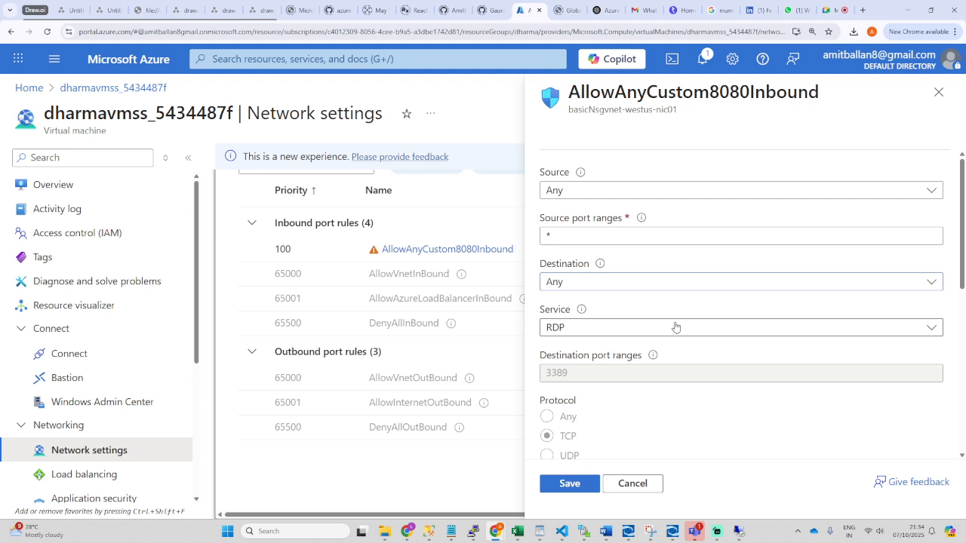
pyautogui.click(939, 92)
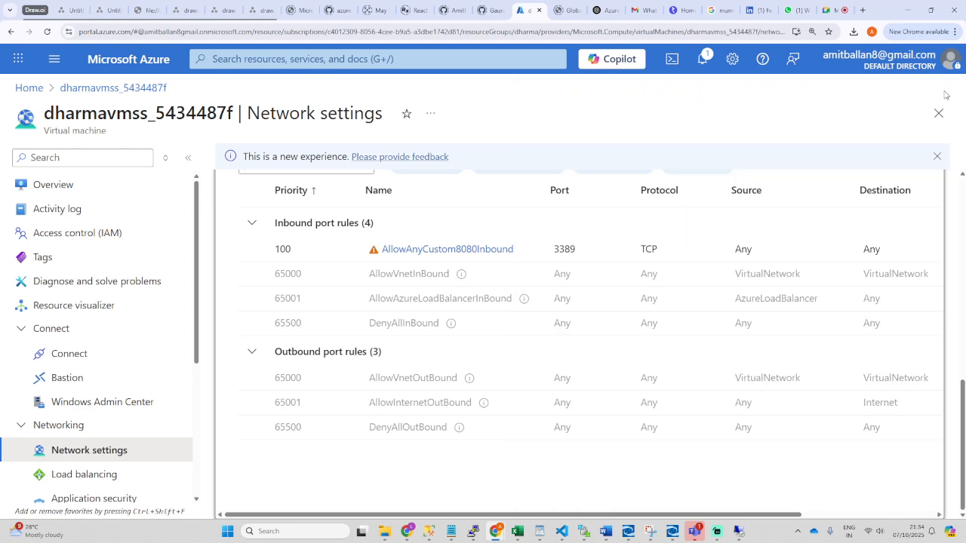
# Step: Start a new outbound port rule, keeping source and destination as Any
pyautogui.scroll(5, 846, 302)
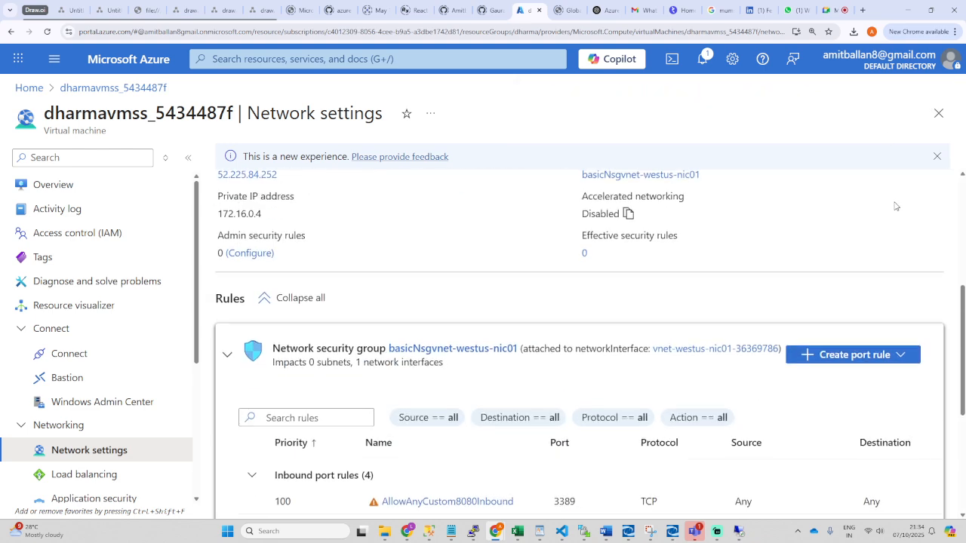
pyautogui.scroll(-2, 865, 400)
pyautogui.click(868, 305)
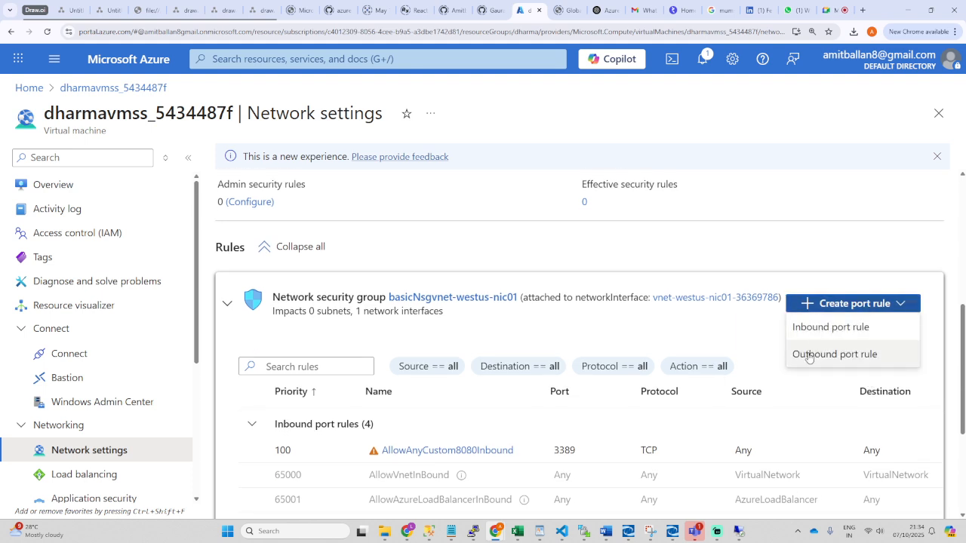
pyautogui.click(821, 351)
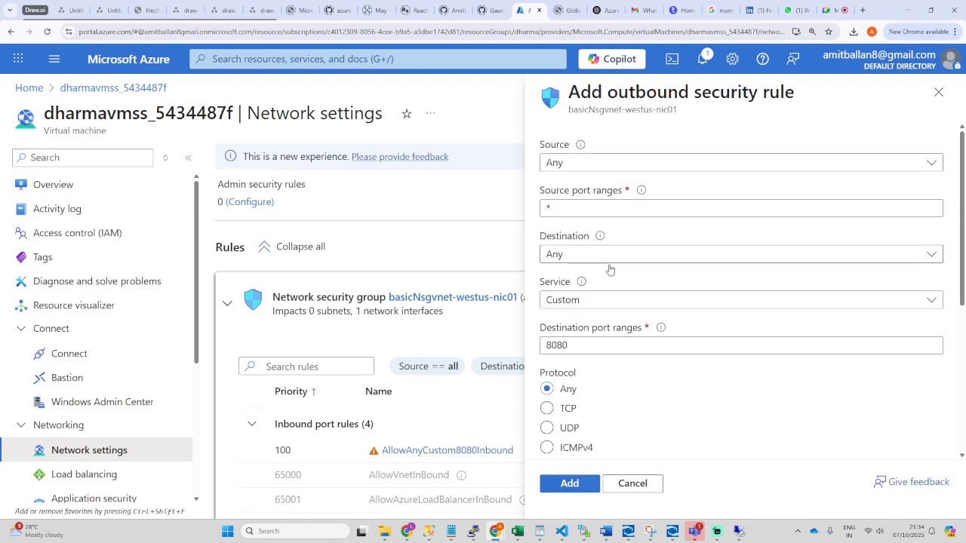
pyautogui.click(705, 299)
pyautogui.scroll(-5, 581, 427)
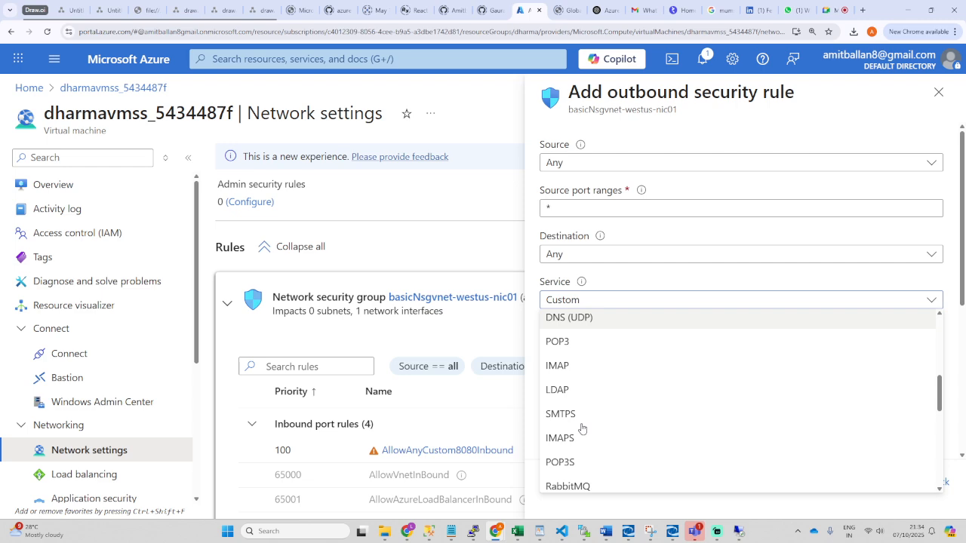
pyautogui.scroll(10, 596, 431)
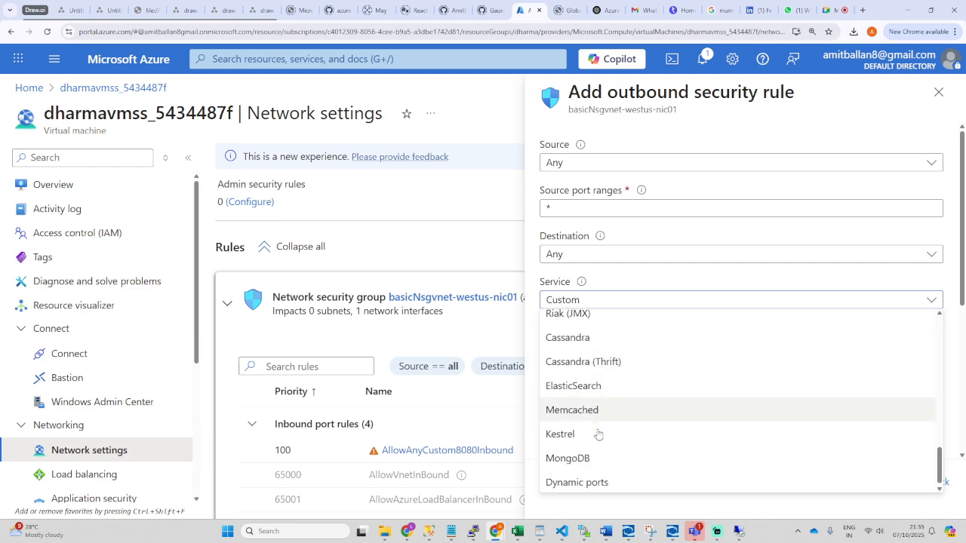
pyautogui.scroll(2, 496, 251)
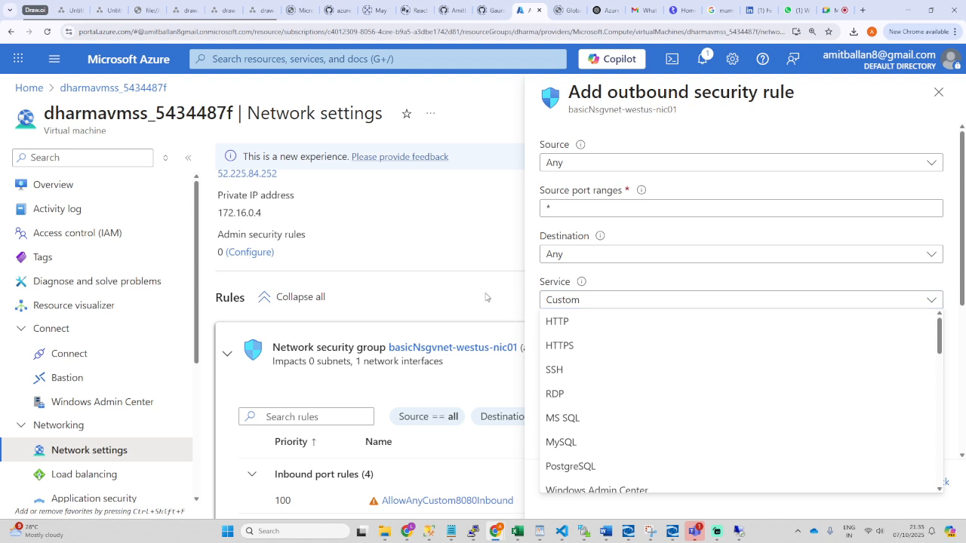
pyautogui.scroll(2, 489, 299)
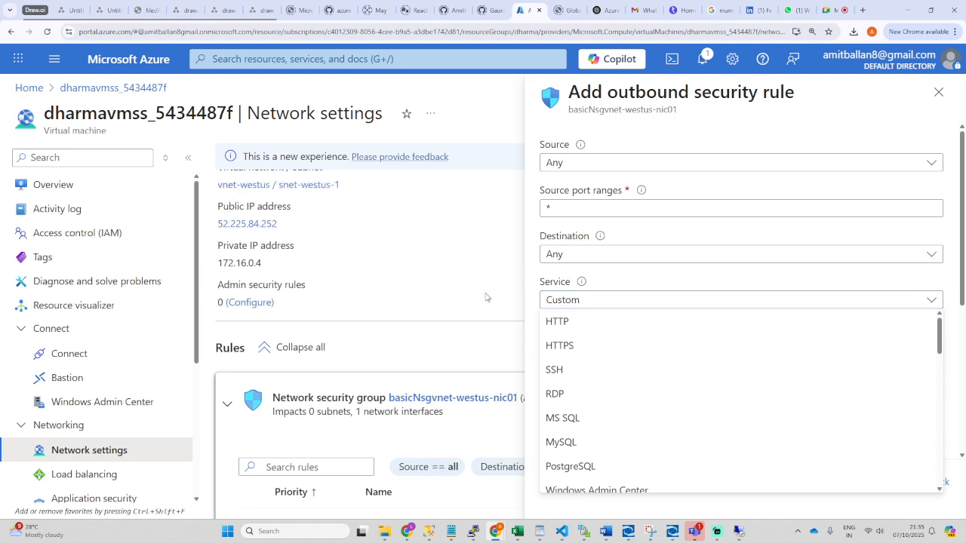
pyautogui.click(591, 259)
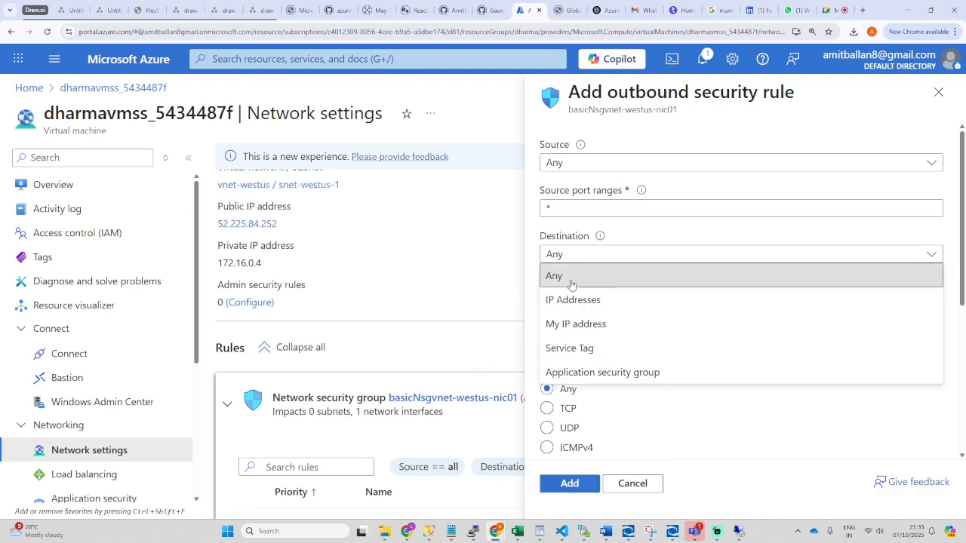
pyautogui.click(596, 164)
pyautogui.click(596, 164)
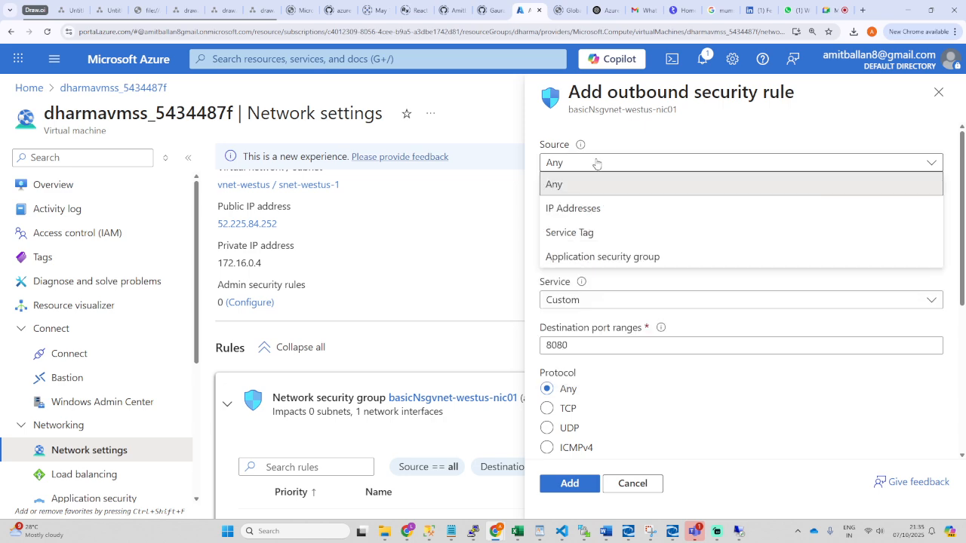
pyautogui.click(594, 164)
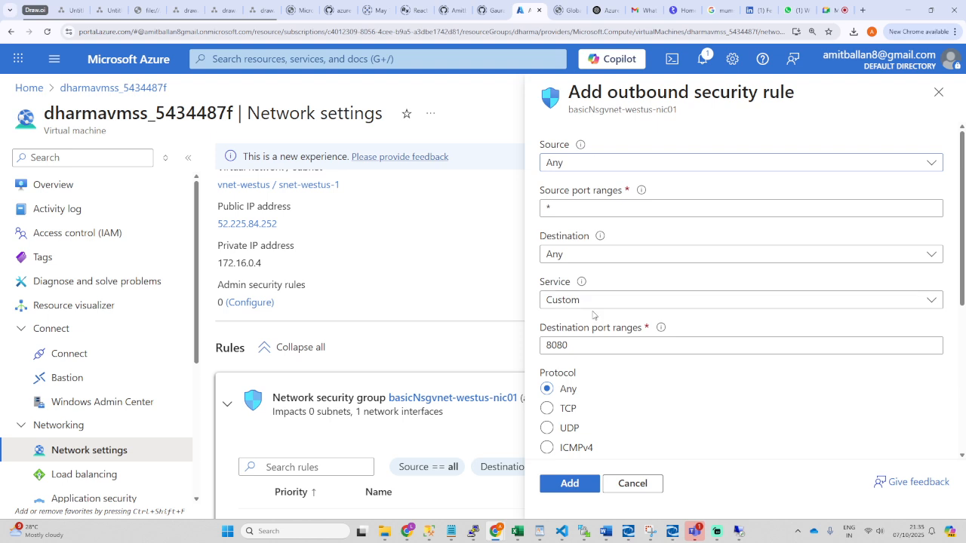
# Step: Set the service to RDP and add AllowAnyRDPOutbound at priority 110
pyautogui.scroll(-3, 603, 291)
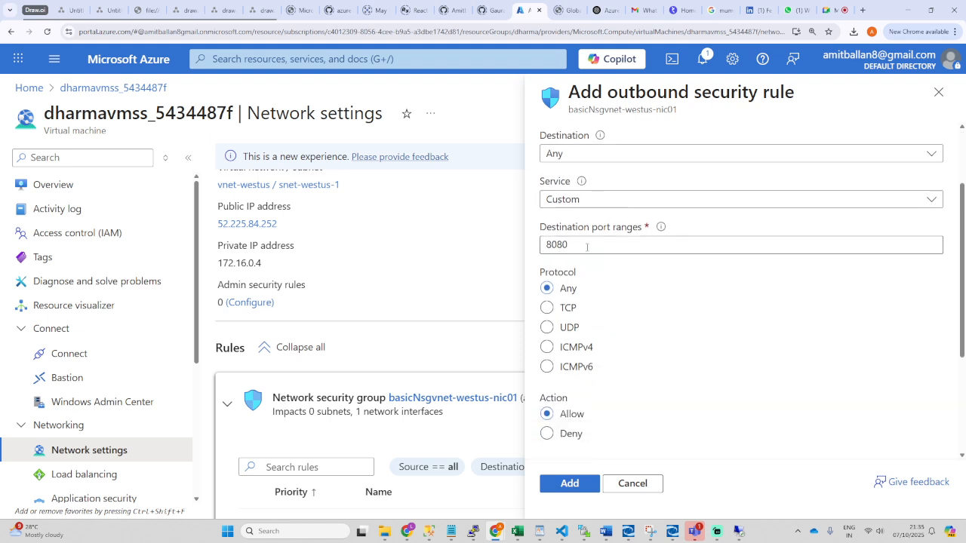
pyautogui.click(610, 199)
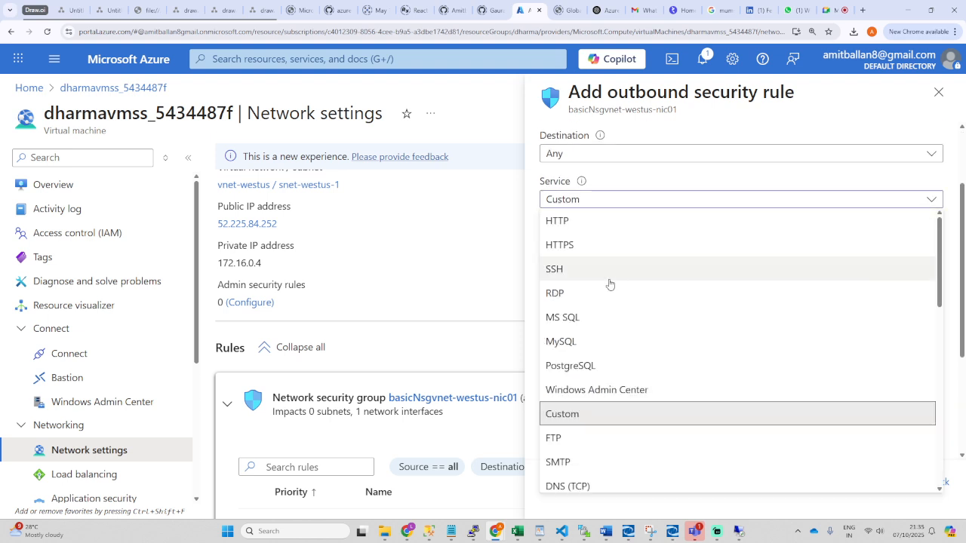
pyautogui.click(574, 295)
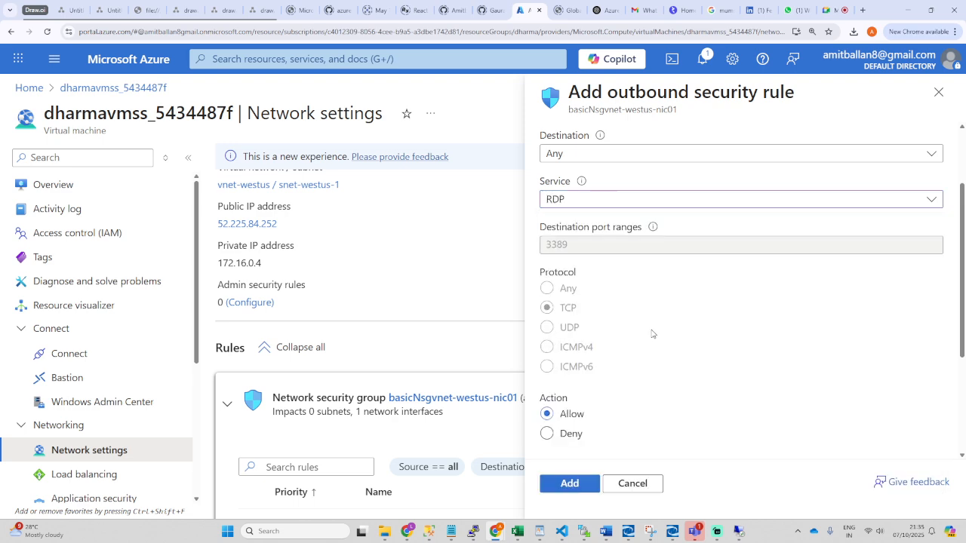
pyautogui.scroll(1, 641, 302)
pyautogui.scroll(-3, 603, 340)
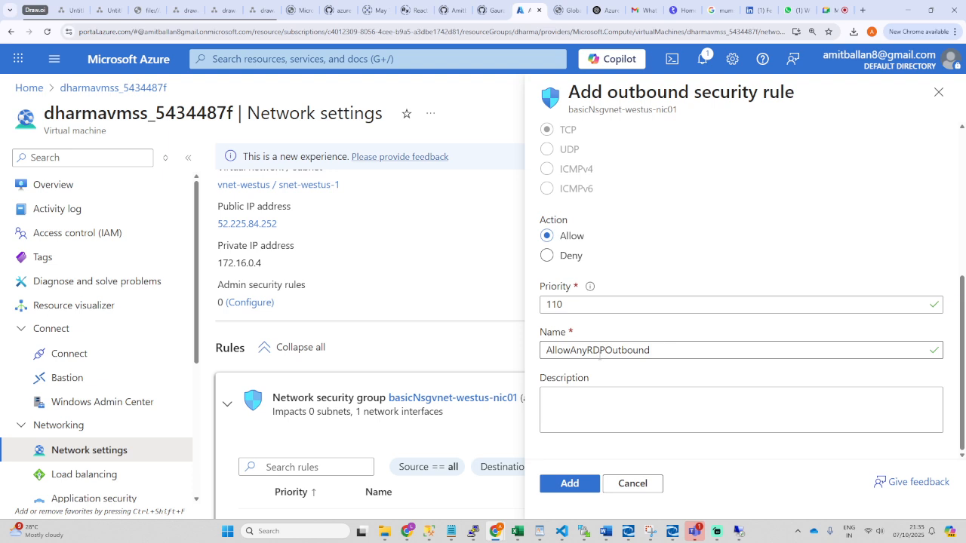
pyautogui.click(572, 487)
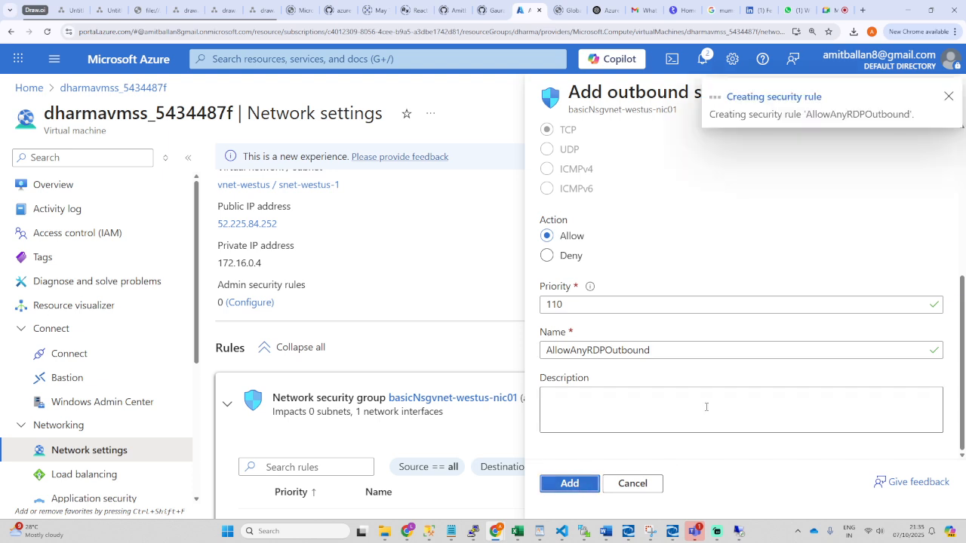
# Step: Connect to 52.225.84.252 and try signing in with a different account
pyautogui.click(739, 533)
pyautogui.click(298, 325)
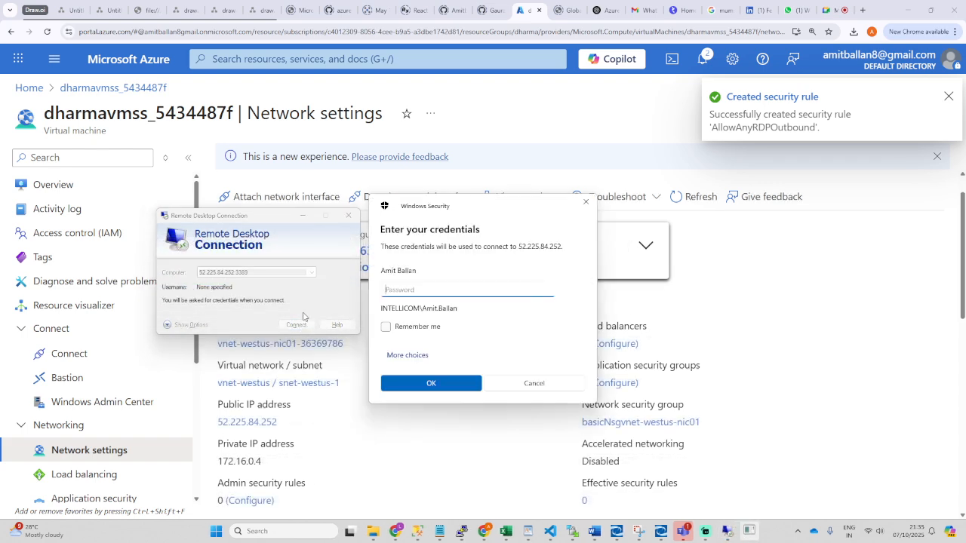
pyautogui.click(418, 355)
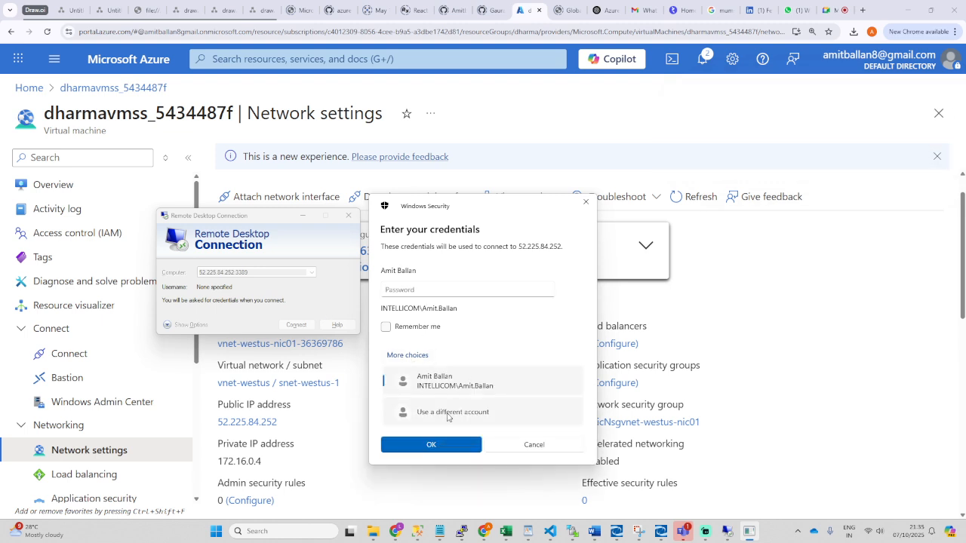
pyautogui.click(484, 410)
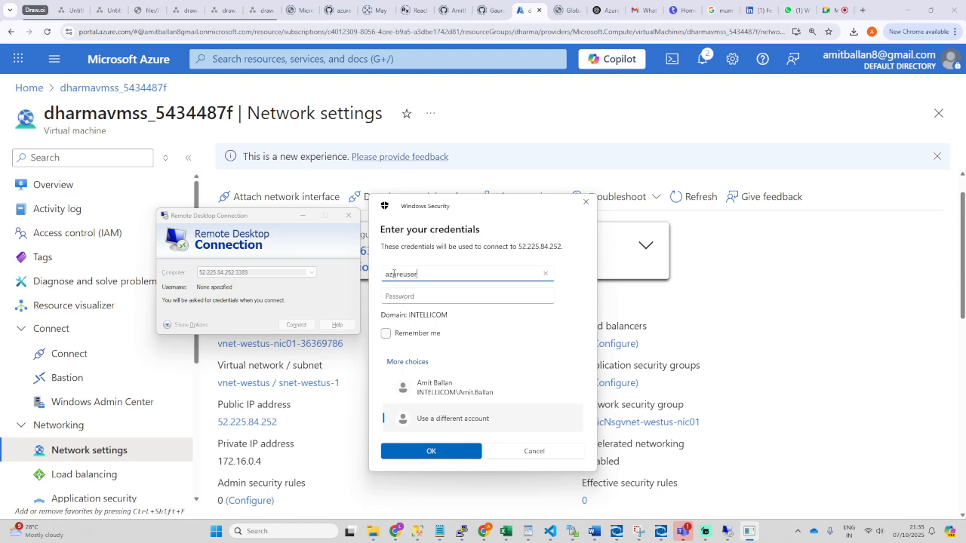
pyautogui.press('Tab')
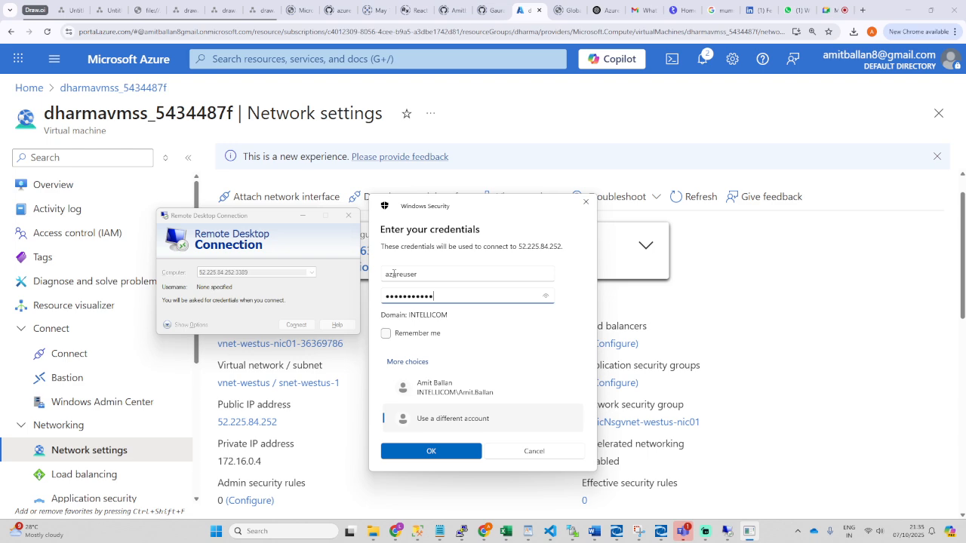
pyautogui.click(431, 451)
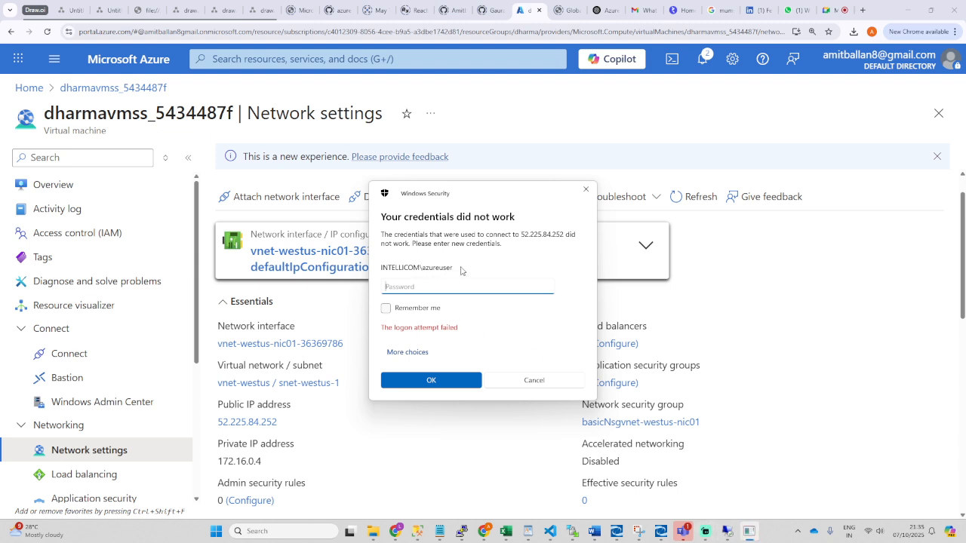
# Step: Sign in with a different account using the VM admin username and password
pyautogui.click(407, 352)
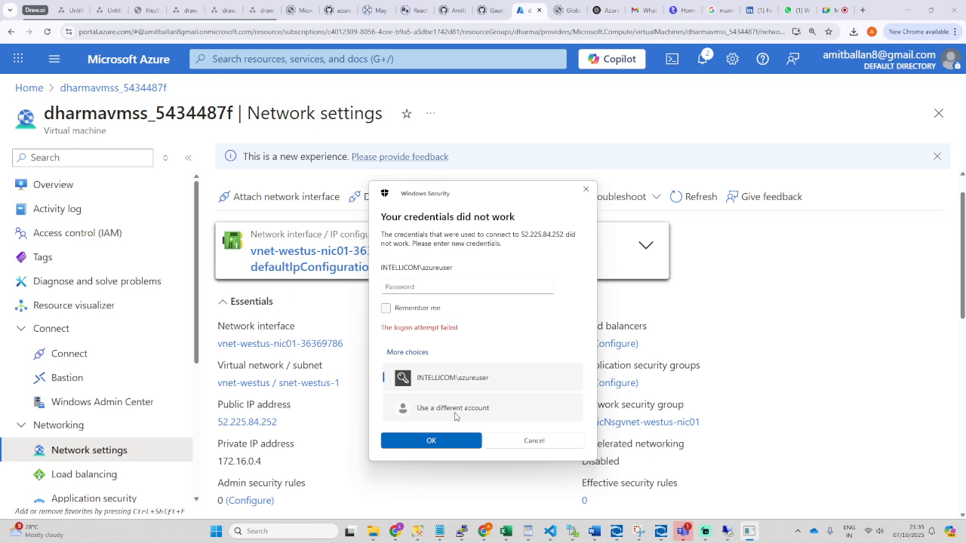
pyautogui.click(454, 412)
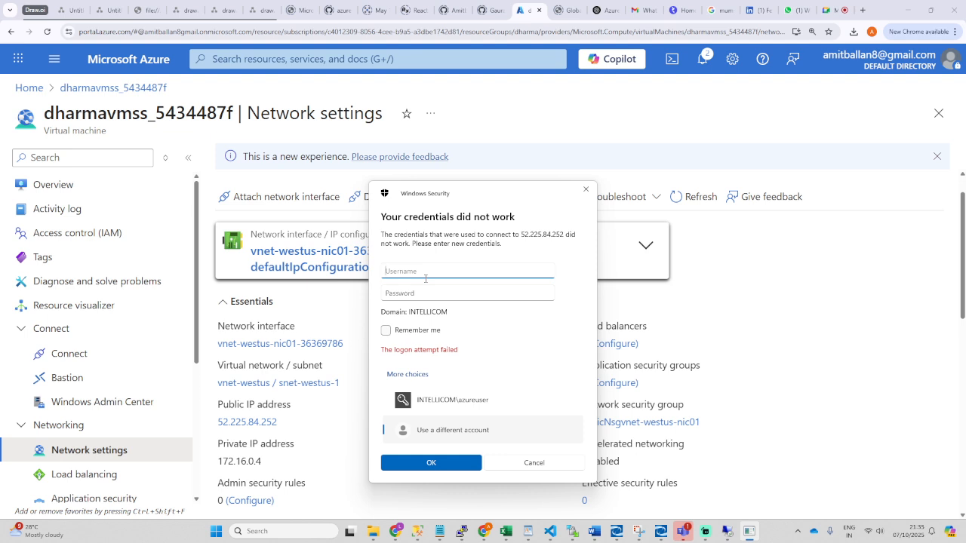
pyautogui.write('azureuser')
pyautogui.press('Tab')
pyautogui.write('•')
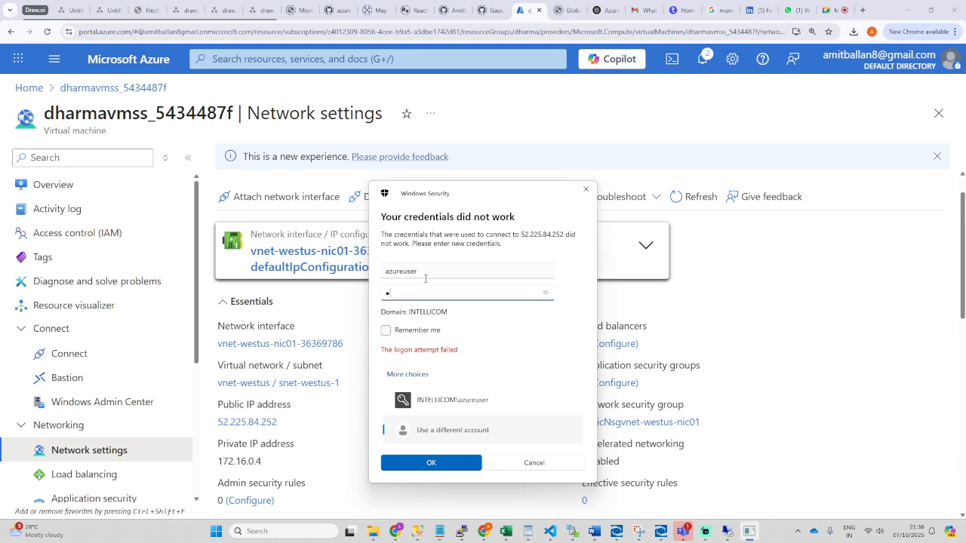
pyautogui.write('•')
pyautogui.press('BackSpace')
pyautogui.press('BackSpace')
pyautogui.write('••••••••••••')
pyautogui.press('Return')
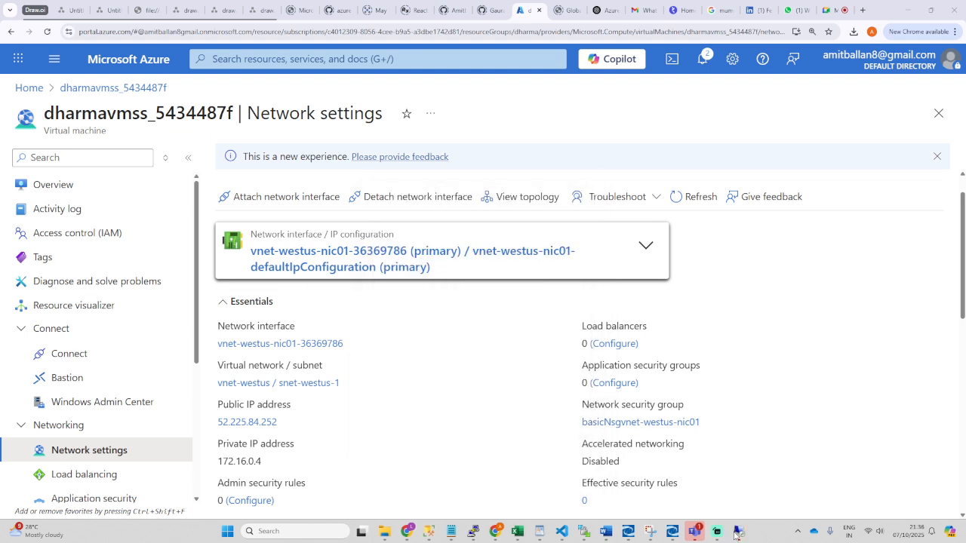
# Step: Accept the certificate warning, minimise the remote session, and reload Network settings
pyautogui.click(293, 360)
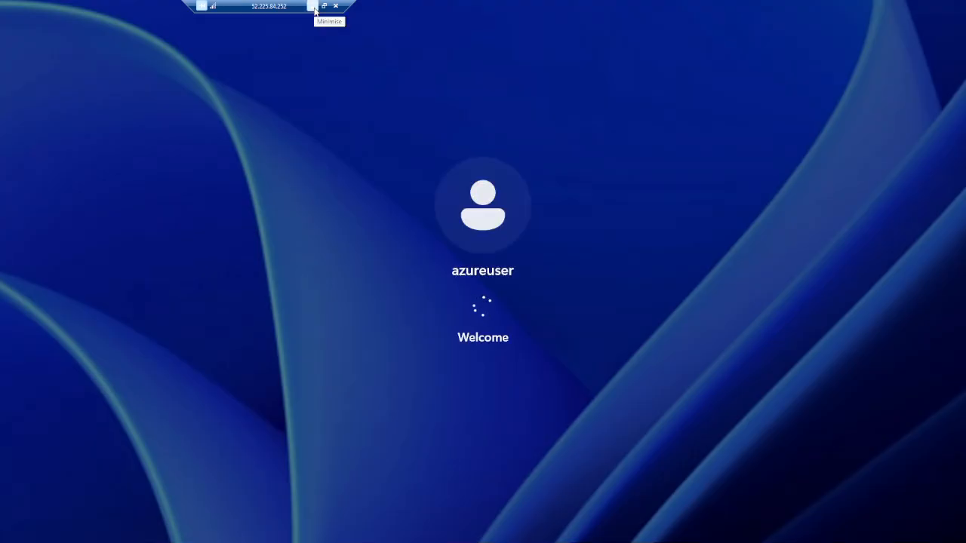
pyautogui.click(313, 7)
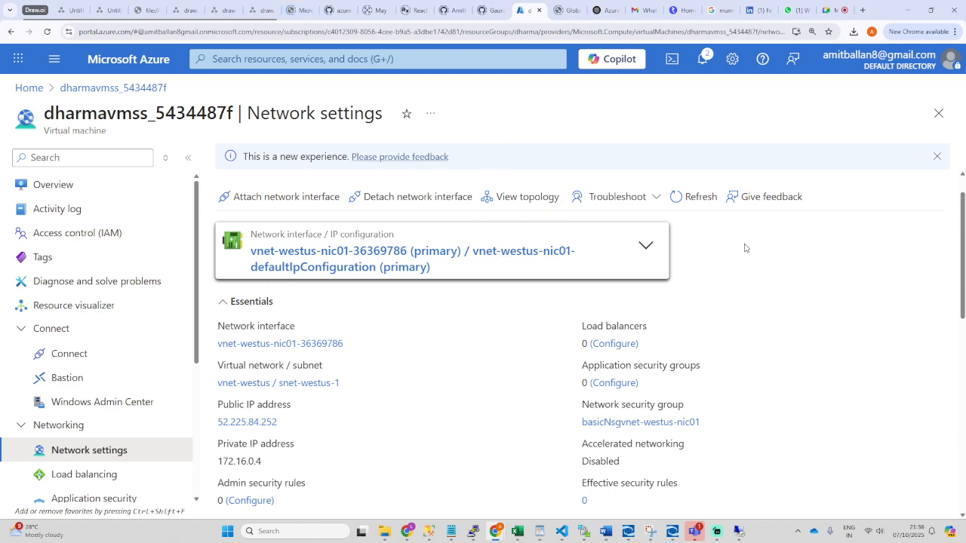
pyautogui.click(696, 196)
pyautogui.scroll(-3, 689, 289)
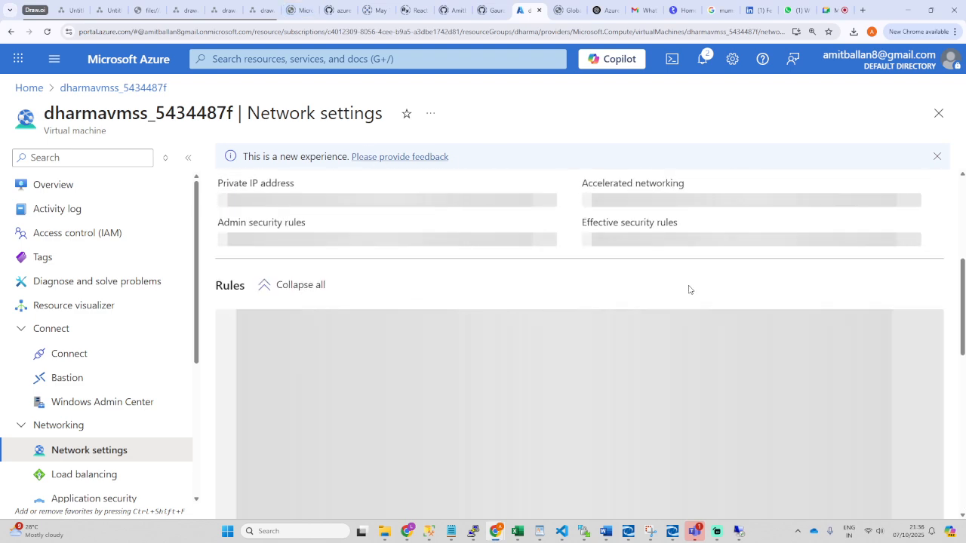
pyautogui.scroll(-2, 578, 302)
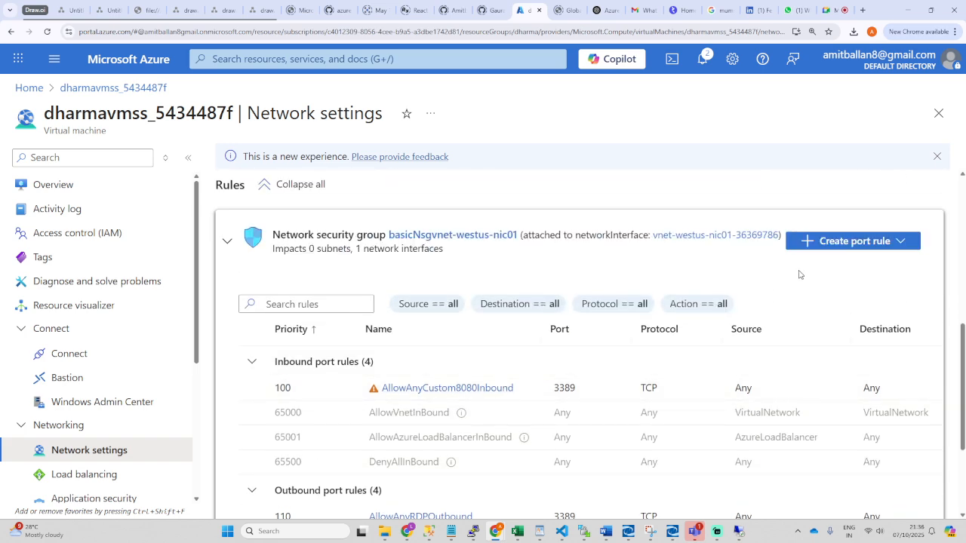
pyautogui.click(855, 241)
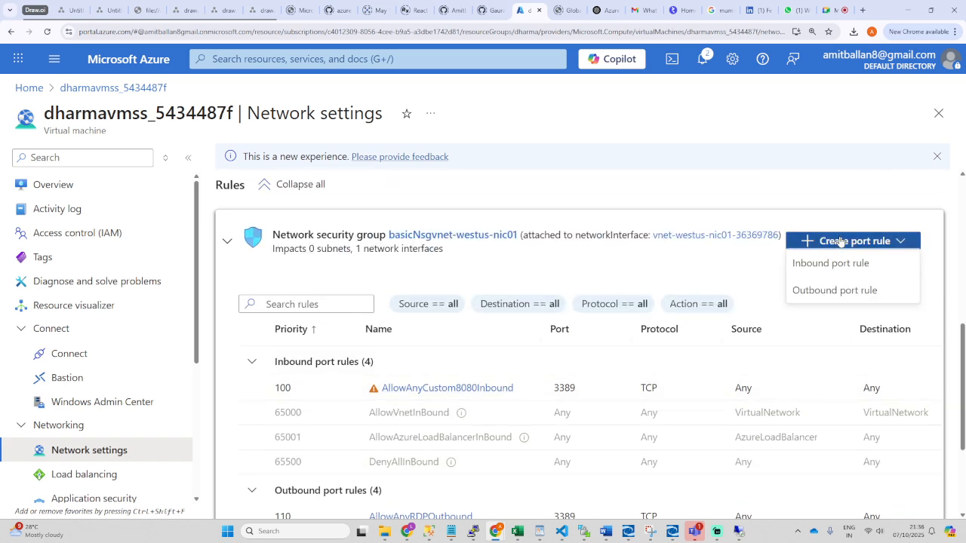
pyautogui.click(221, 331)
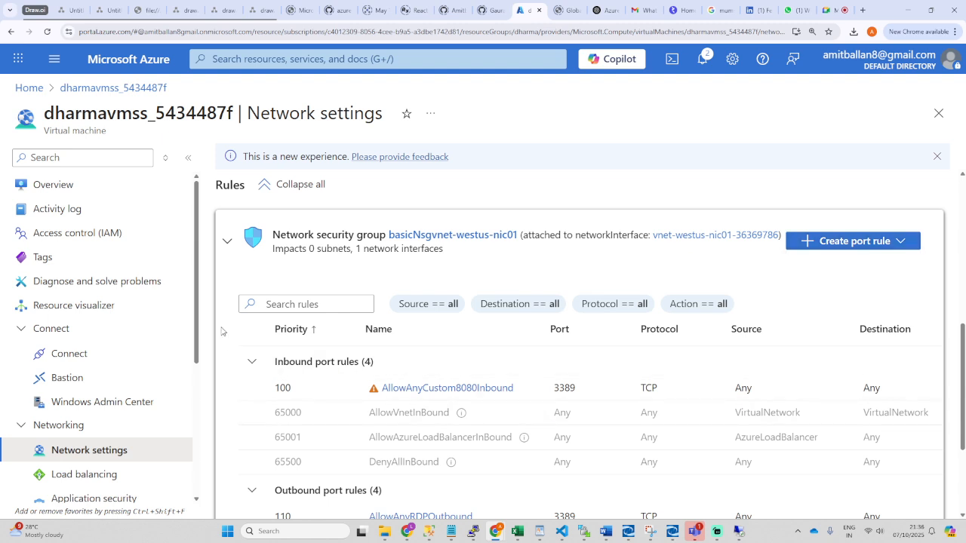
pyautogui.click(453, 389)
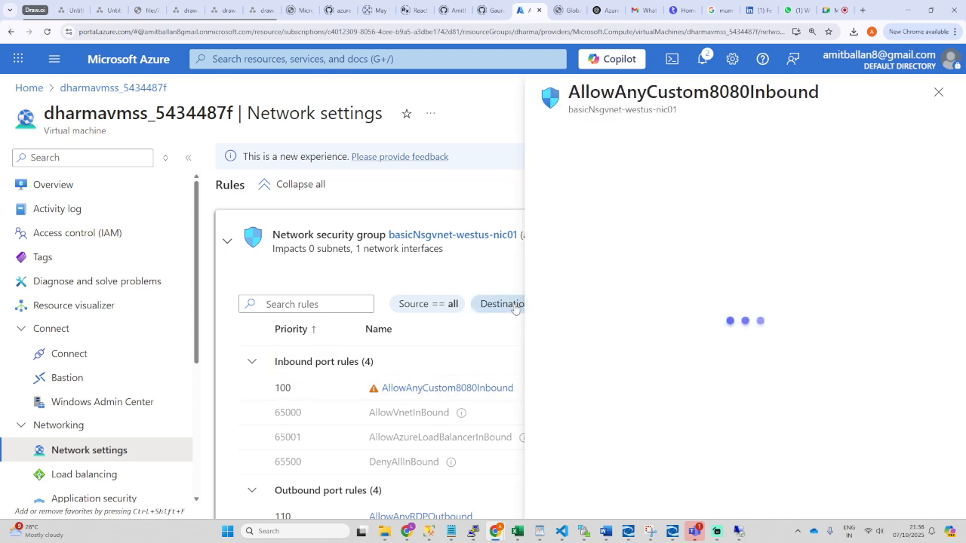
pyautogui.scroll(-3, 702, 443)
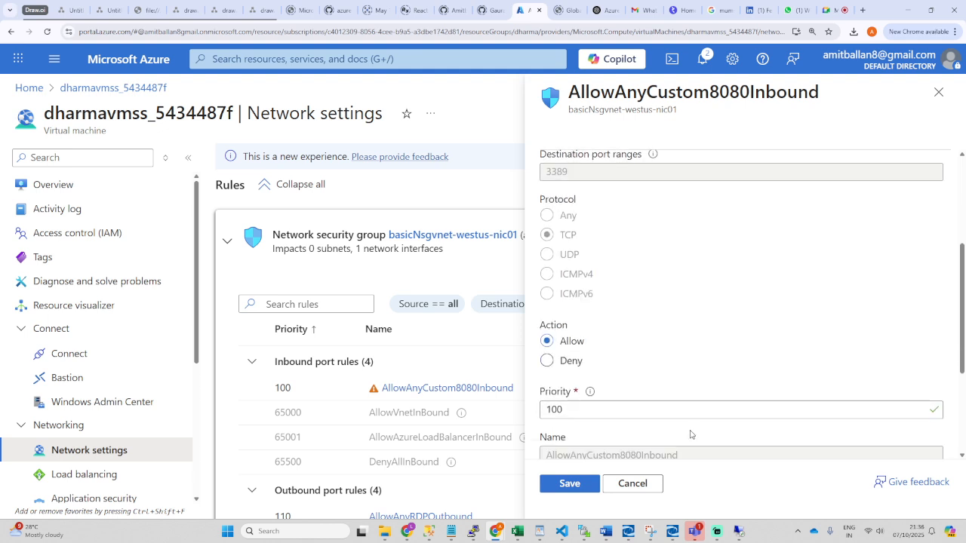
pyautogui.scroll(3, 582, 385)
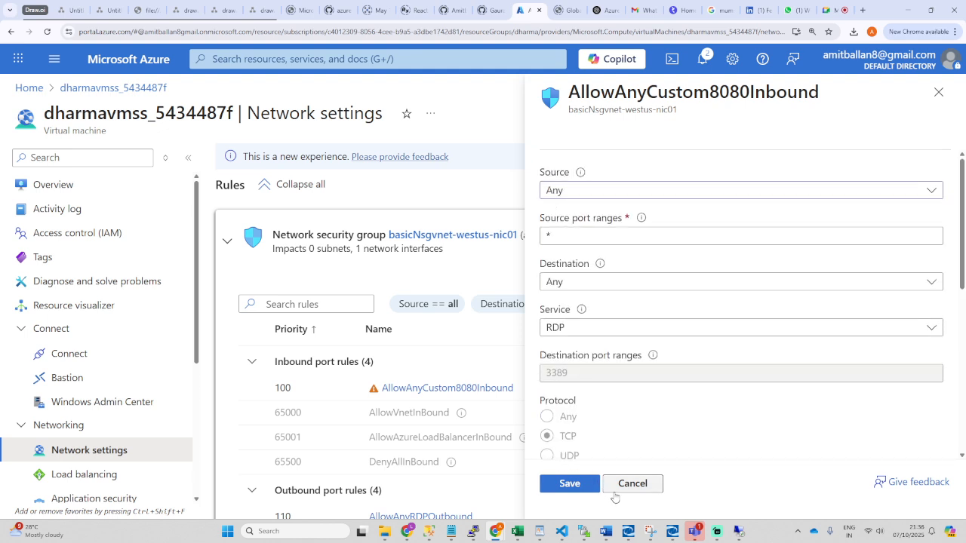
pyautogui.click(938, 92)
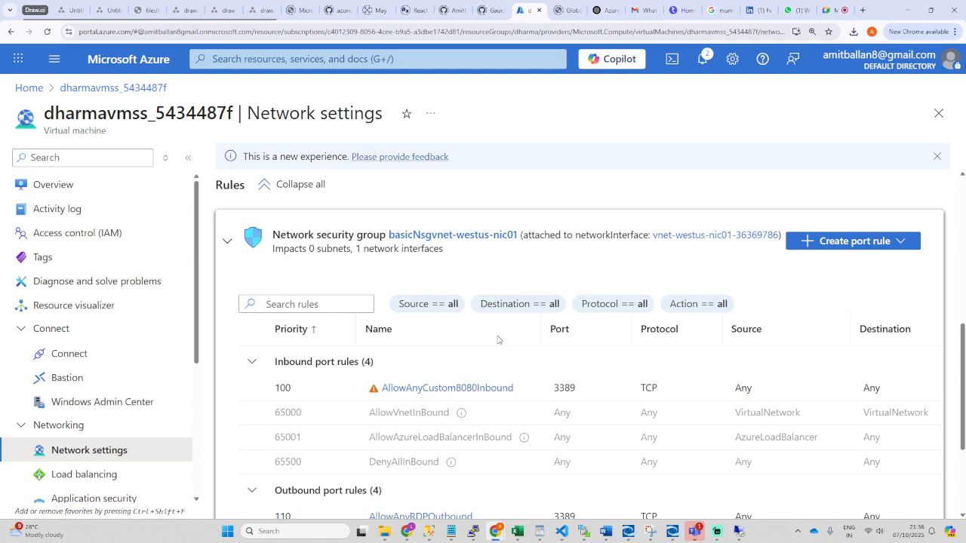
pyautogui.scroll(-3, 468, 362)
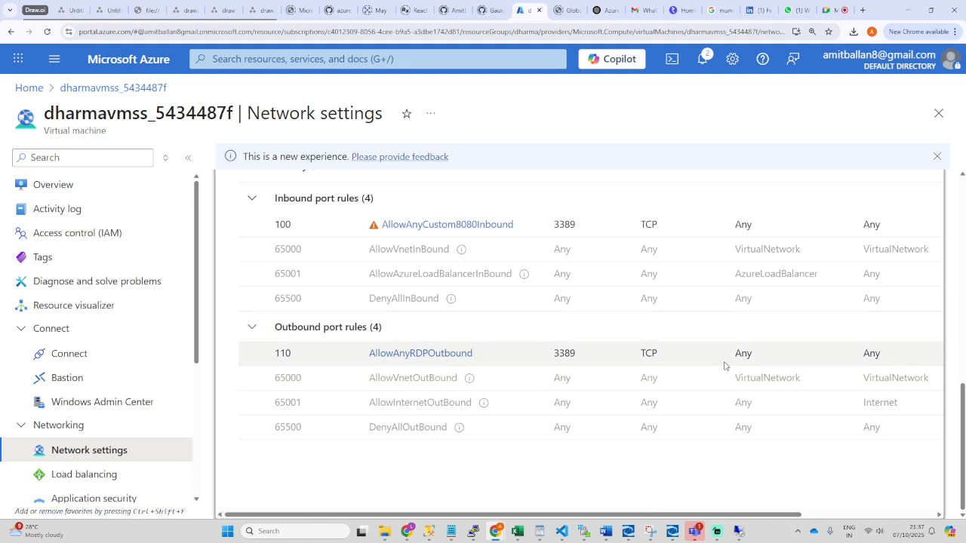
pyautogui.scroll(1, 566, 353)
pyautogui.scroll(3, 566, 353)
pyautogui.scroll(-2, 514, 332)
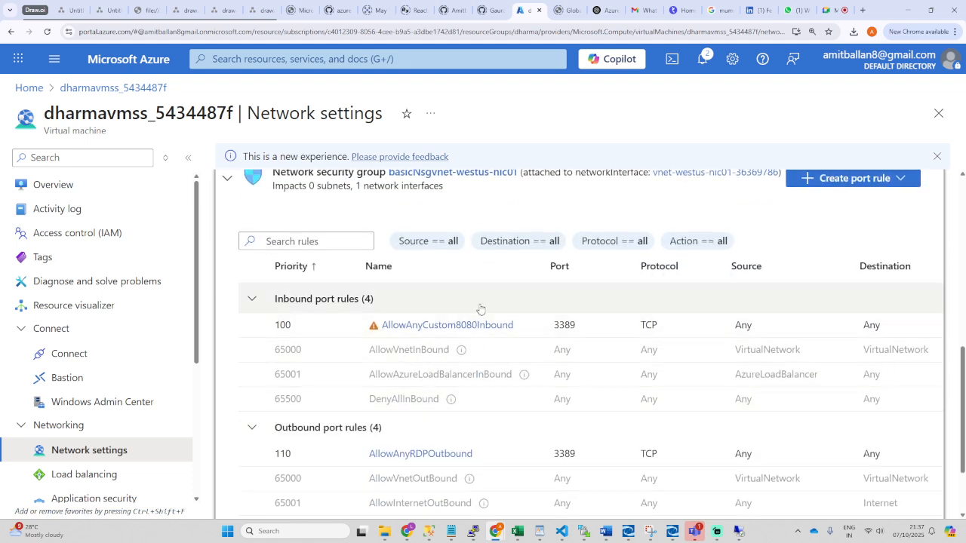
pyautogui.scroll(5, 695, 339)
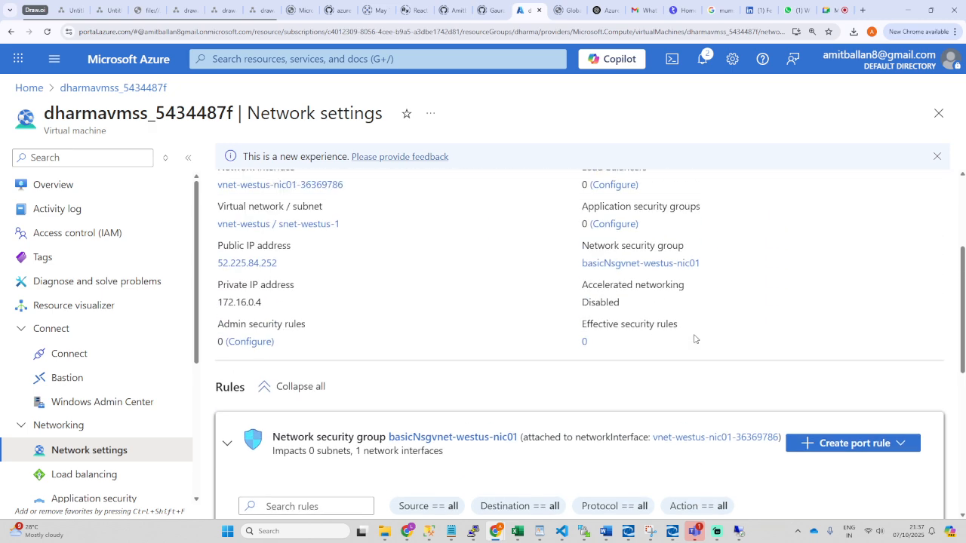
pyautogui.scroll(2, 695, 339)
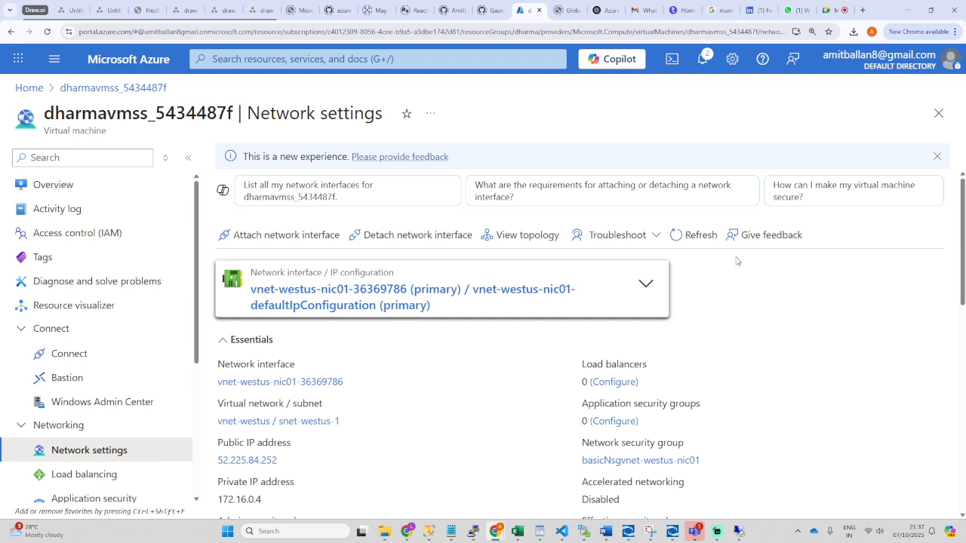
# Step: Refresh the VM's network settings, then bring the Remote Desktop session to 52.225.84.252 back up
pyautogui.click(683, 235)
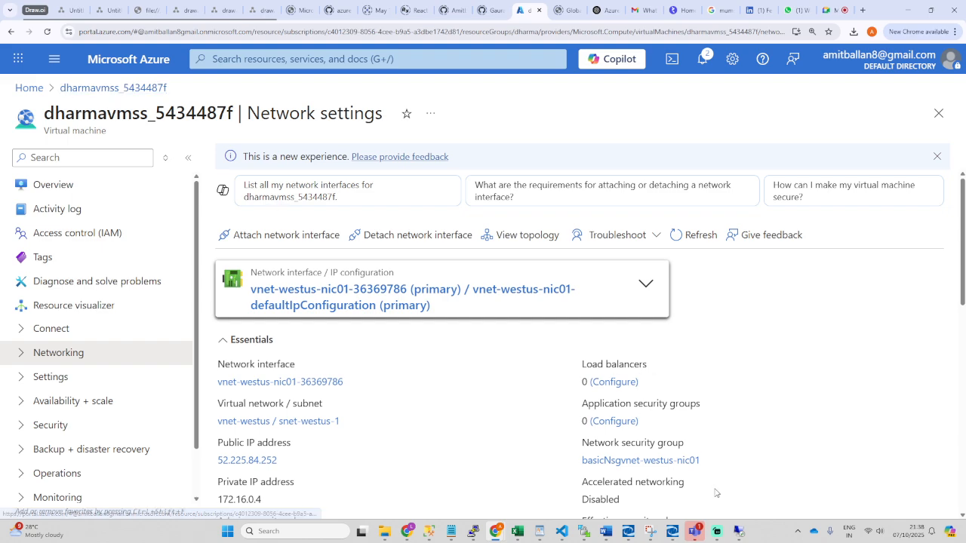
pyautogui.click(739, 531)
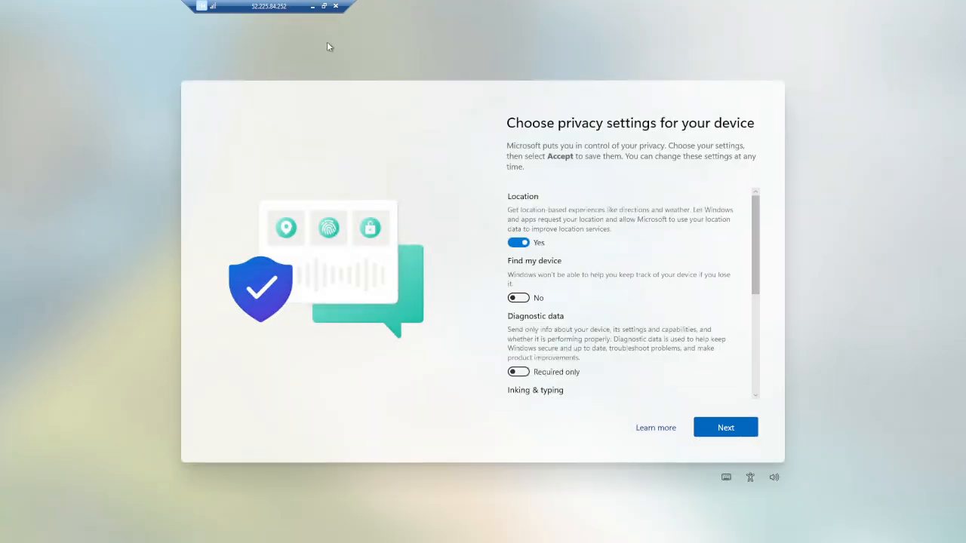
# Step: Minimize the Remote Desktop session and return to the Azure portal home page
pyautogui.click(313, 6)
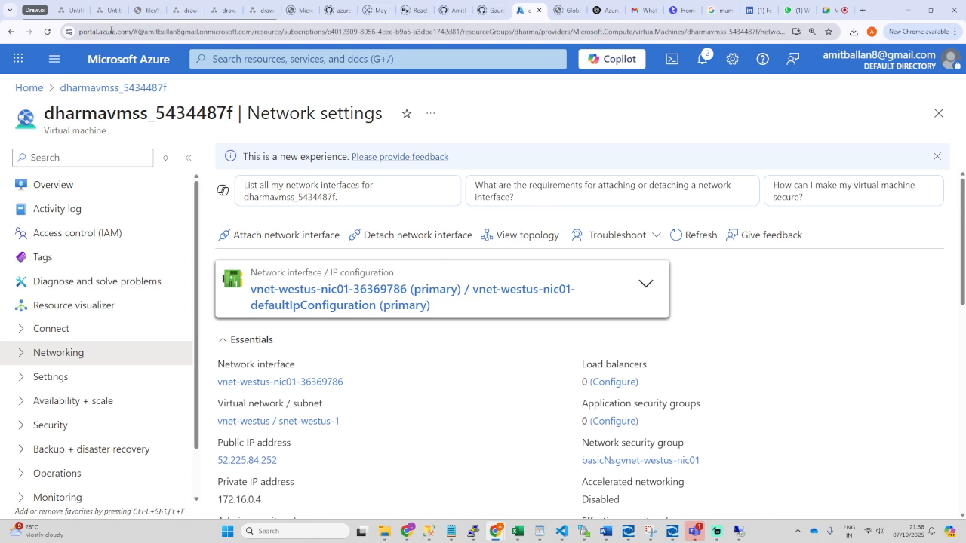
pyautogui.click(30, 89)
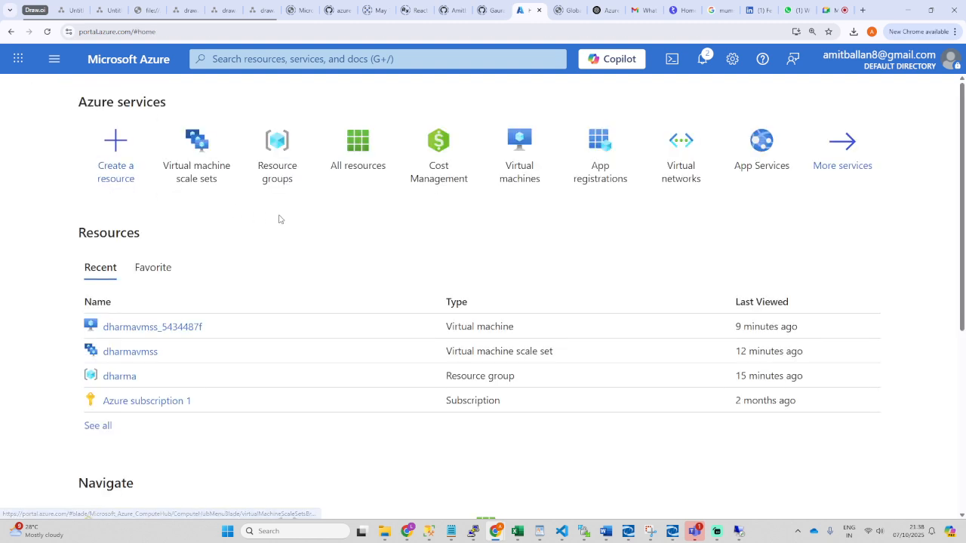
# Step: Open the dharmavmss scale set's overview from the virtual machine scale sets list
pyautogui.click(195, 160)
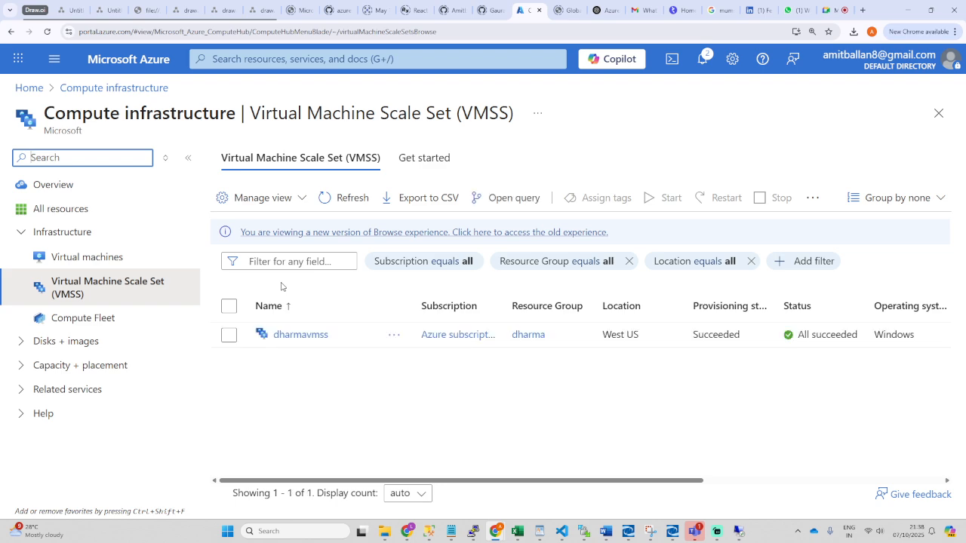
pyautogui.click(306, 335)
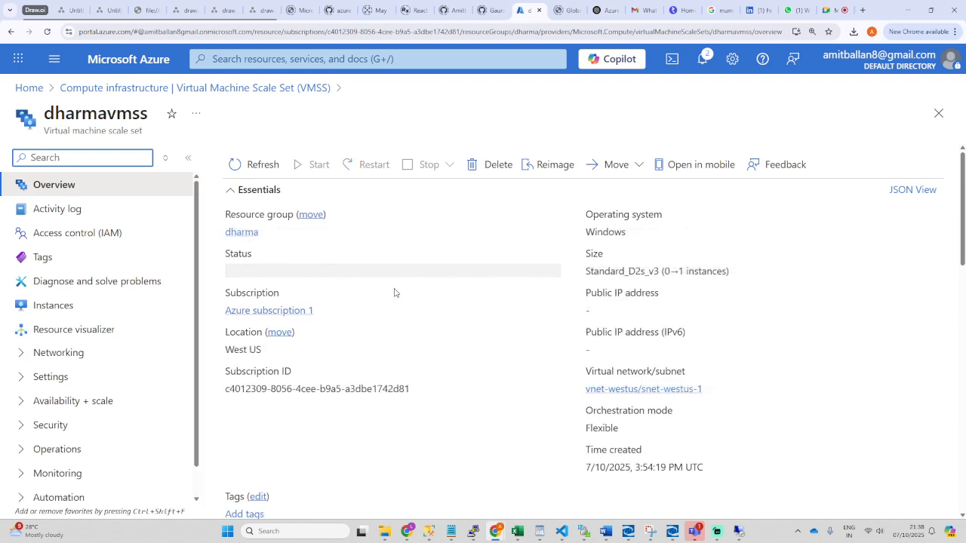
pyautogui.scroll(-4, 395, 293)
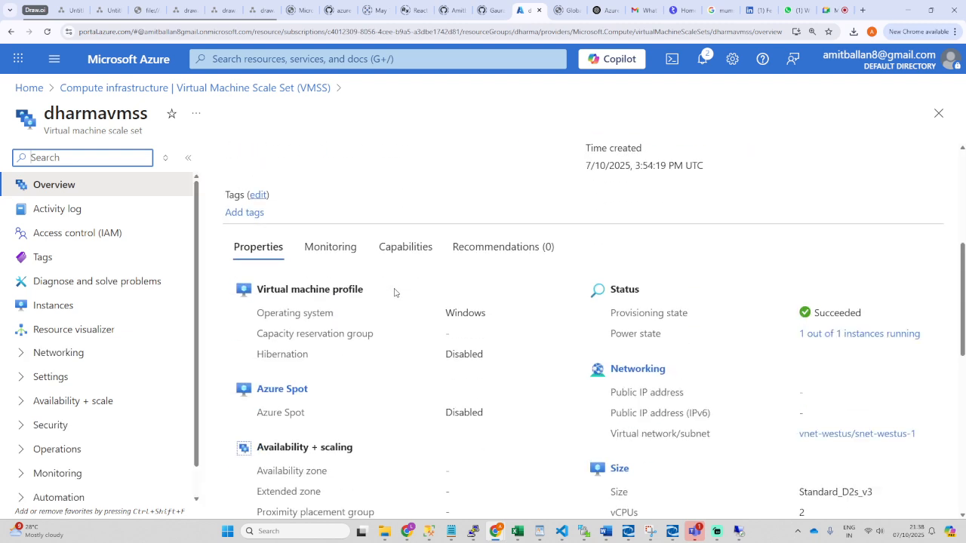
pyautogui.scroll(-2, 395, 293)
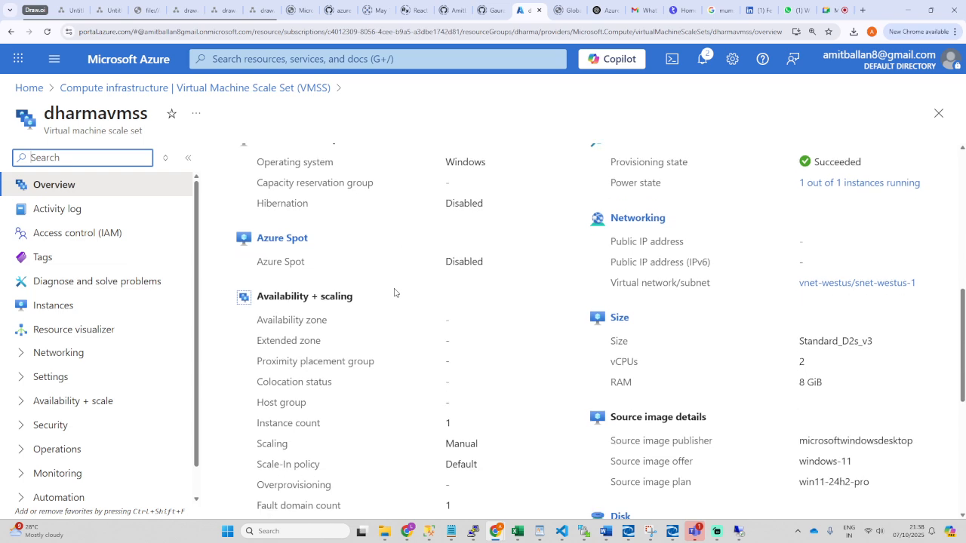
pyautogui.scroll(1, 395, 293)
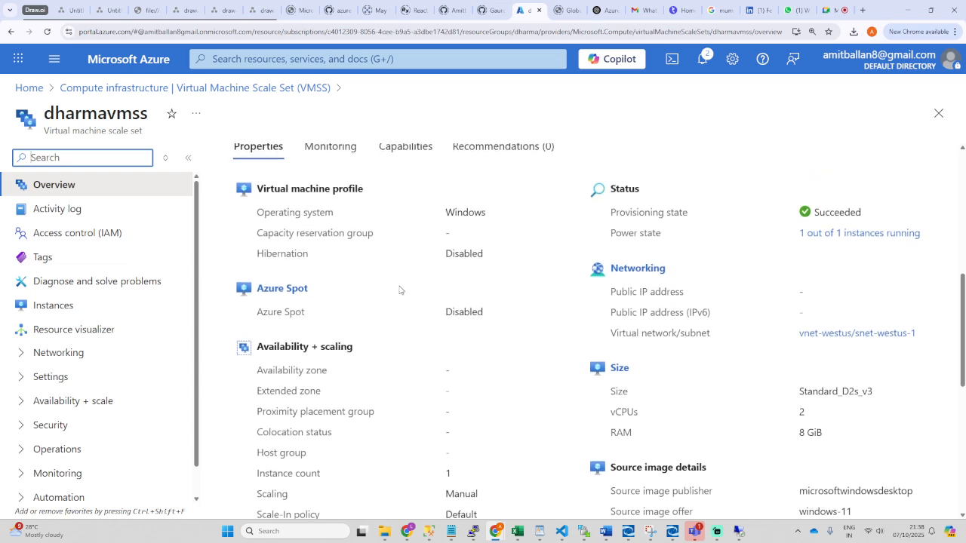
pyautogui.scroll(-2, 414, 318)
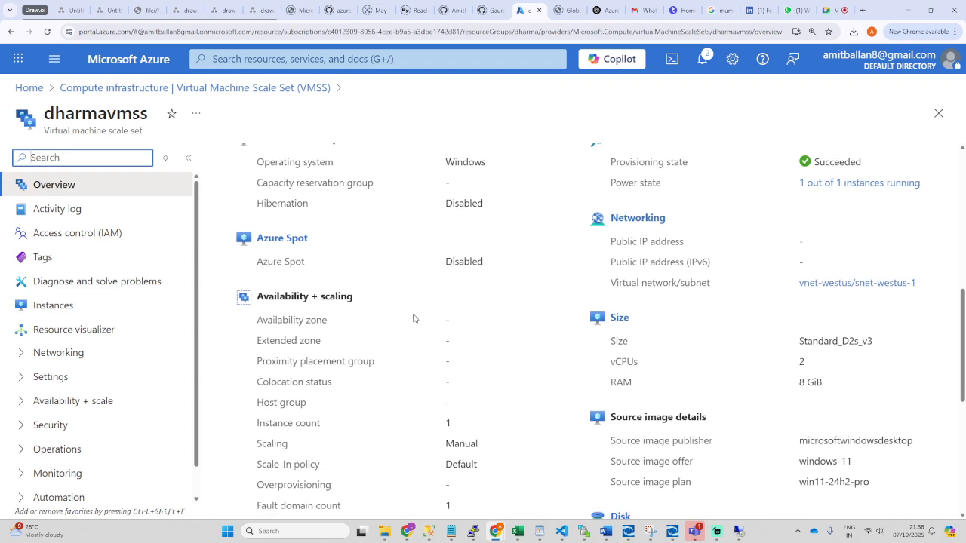
pyautogui.scroll(-3, 414, 318)
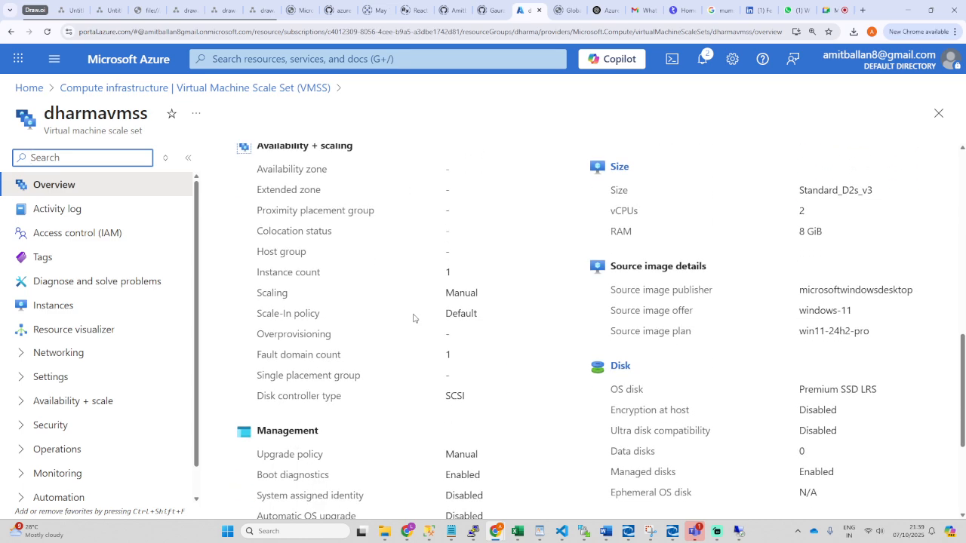
pyautogui.scroll(-1, 414, 318)
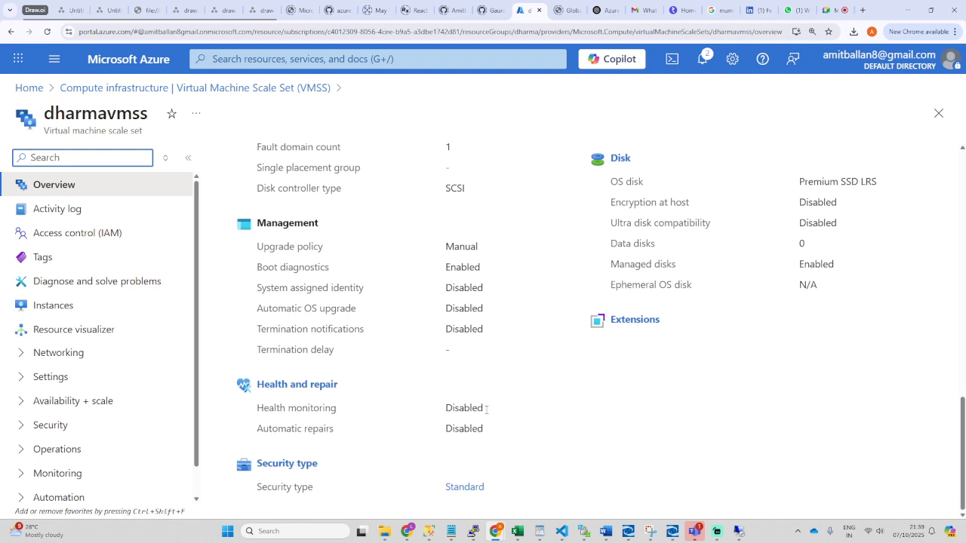
pyautogui.scroll(3, 403, 421)
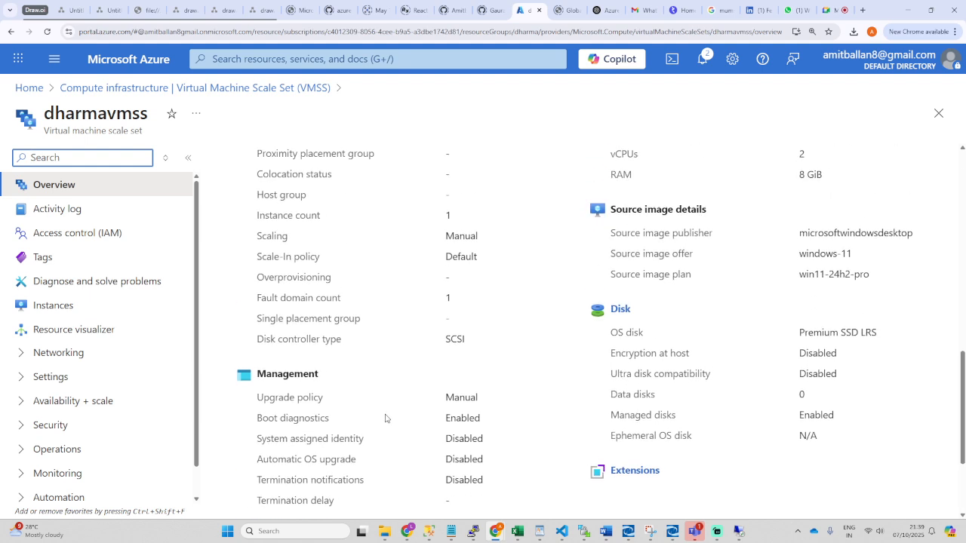
pyautogui.scroll(2, 386, 418)
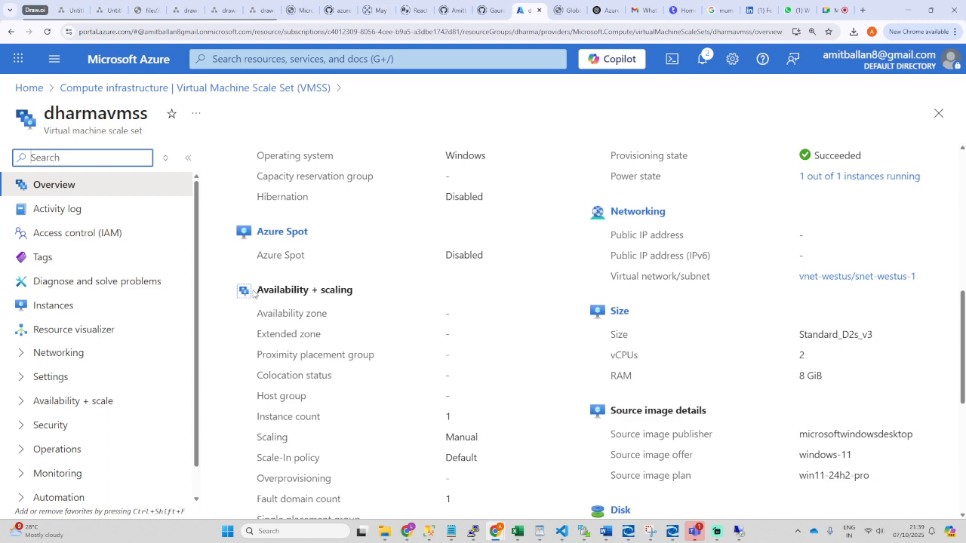
# Step: Check the Availability + scaling details, then open Instances via the '1 out of 1 instances running' link
pyautogui.moveTo(256, 291); pyautogui.dragTo(357, 295)
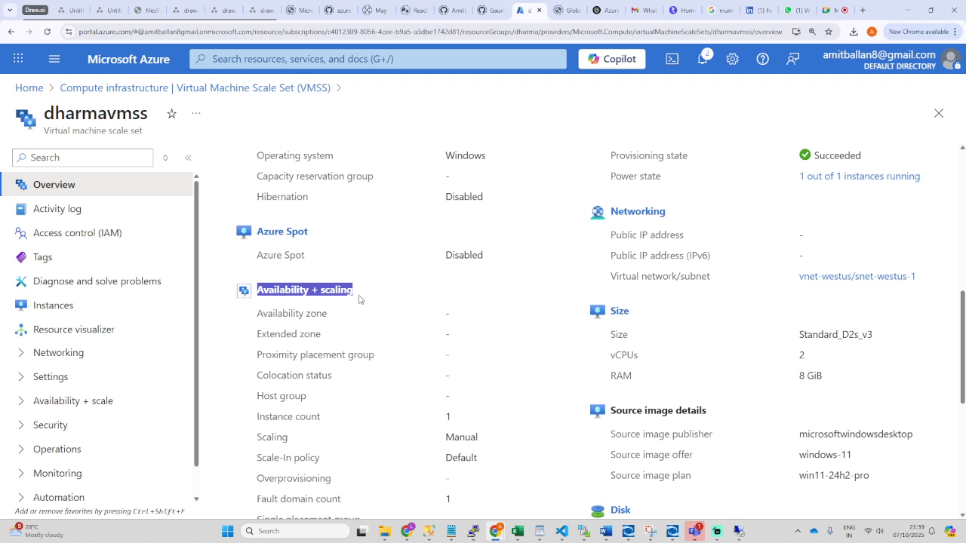
pyautogui.click(358, 307)
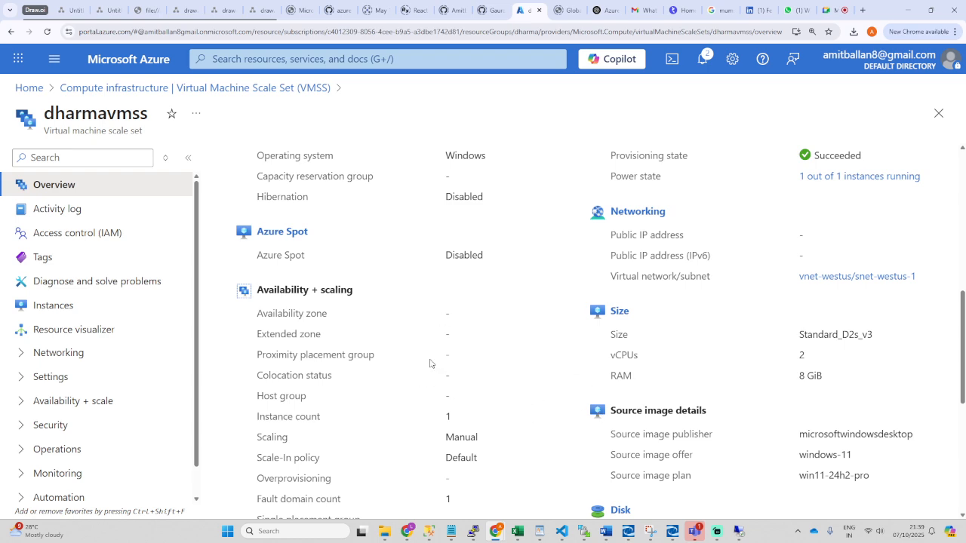
pyautogui.scroll(5, 430, 364)
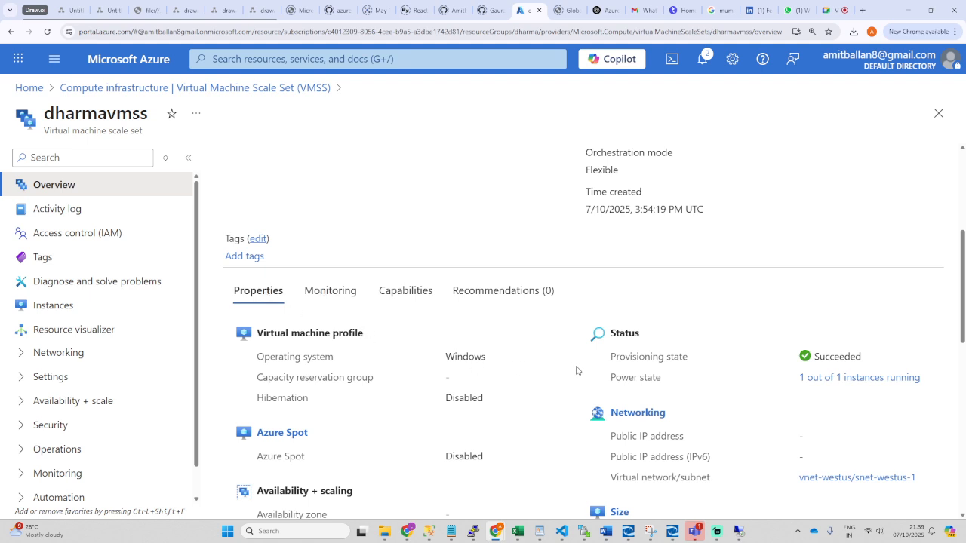
pyautogui.scroll(6, 461, 371)
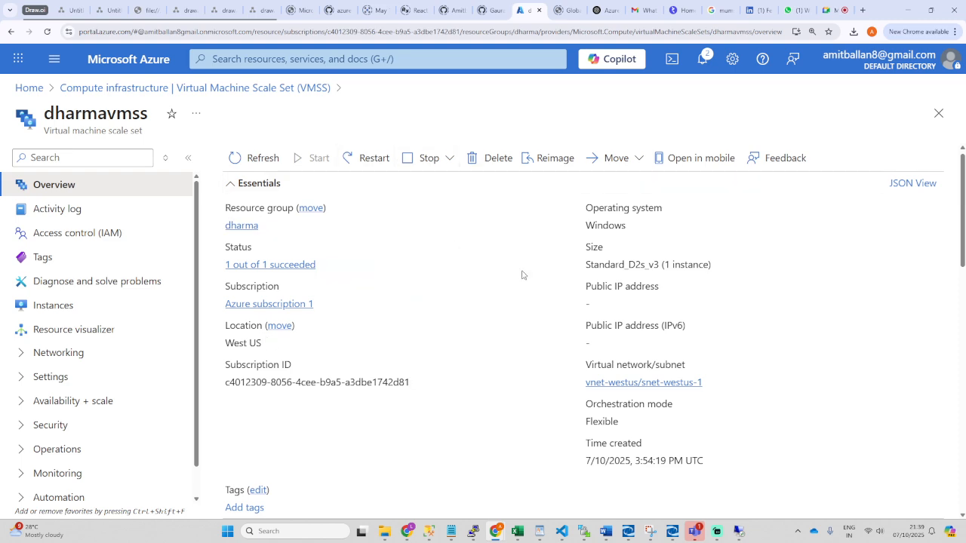
pyautogui.scroll(-3, 487, 386)
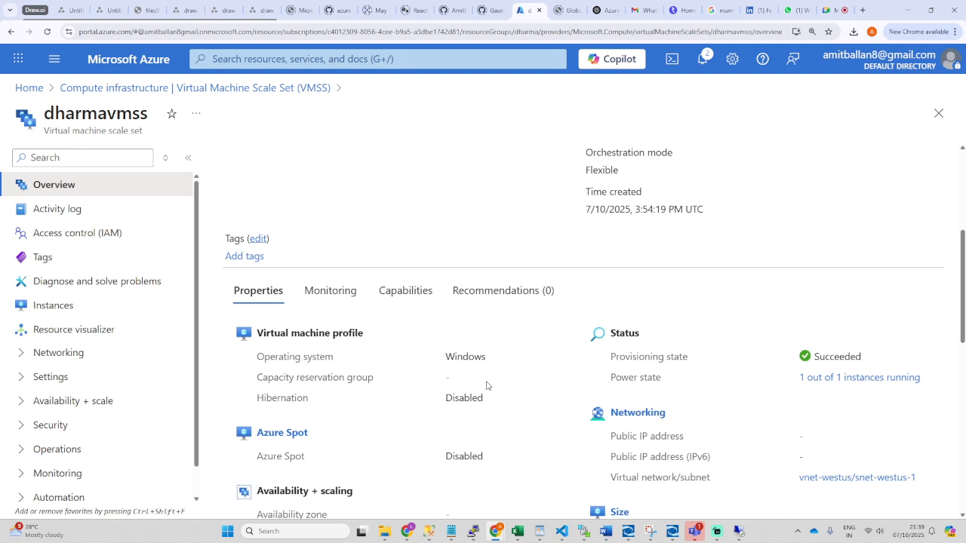
pyautogui.scroll(-3, 486, 386)
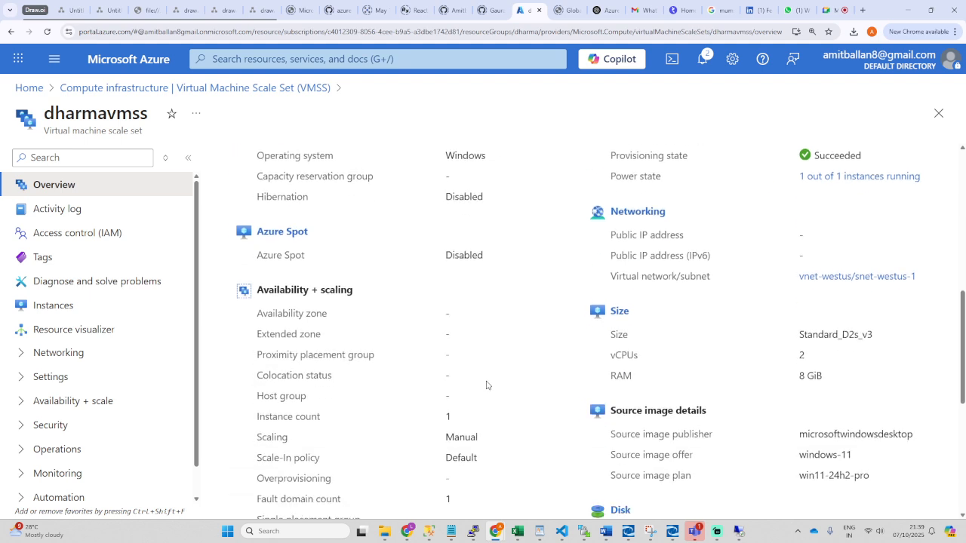
pyautogui.click(853, 177)
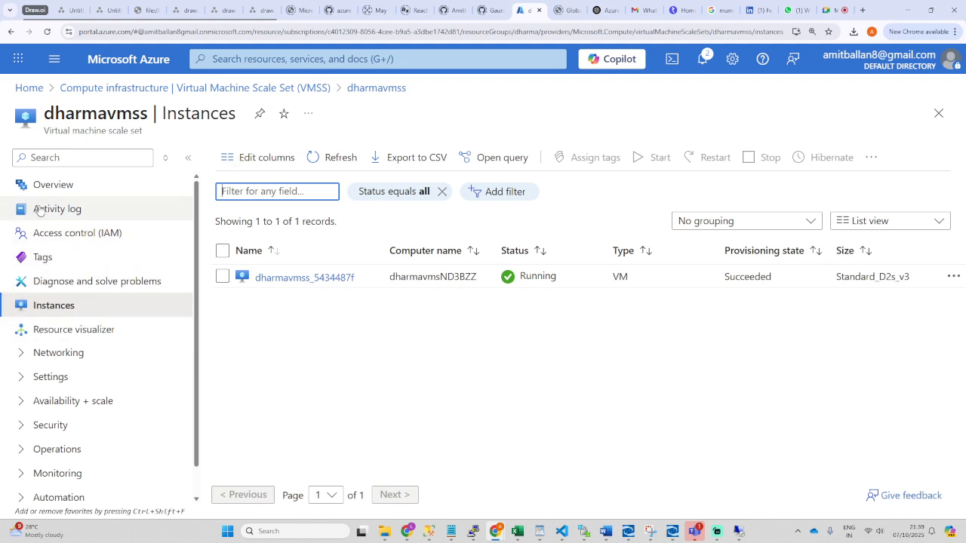
# Step: Open the Scaling page under Availability + scale for dharmavmss
pyautogui.click(54, 186)
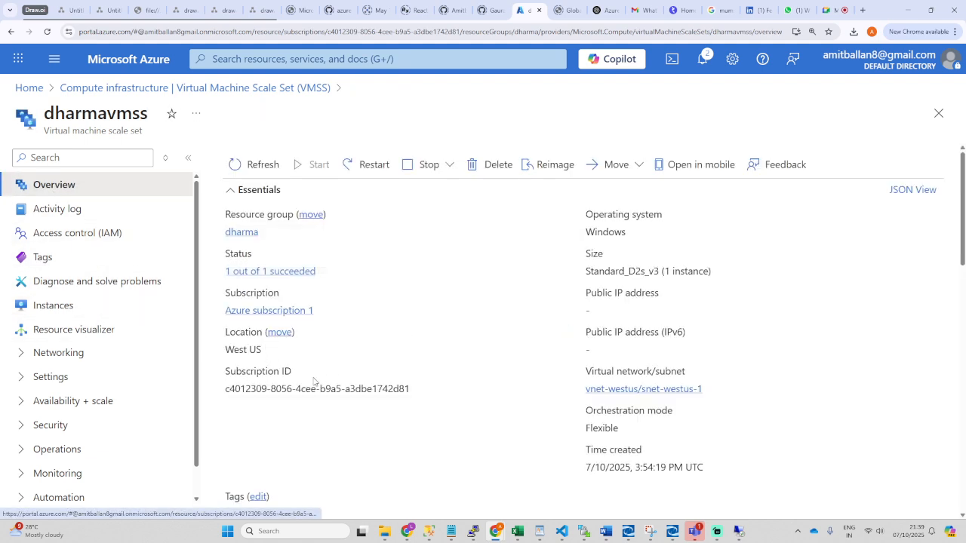
pyautogui.click(65, 403)
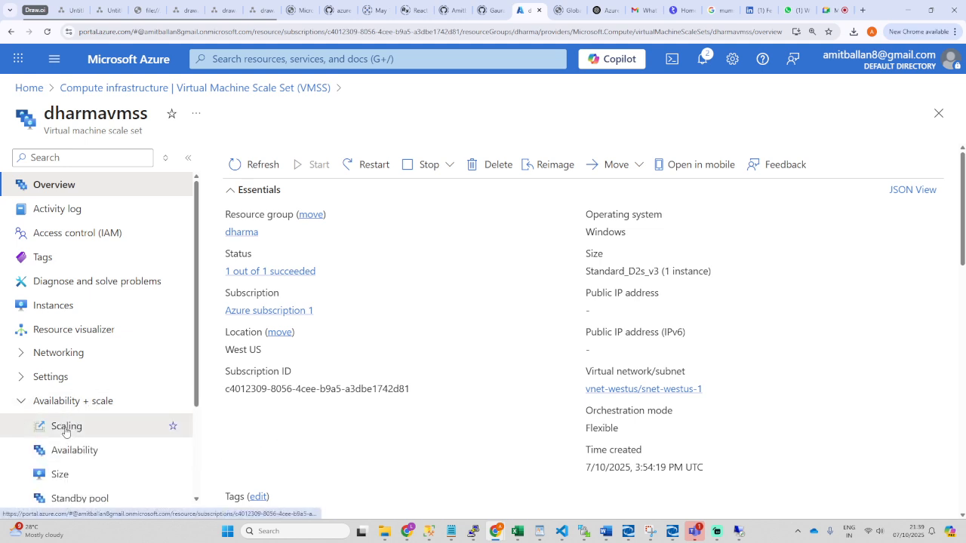
pyautogui.click(64, 425)
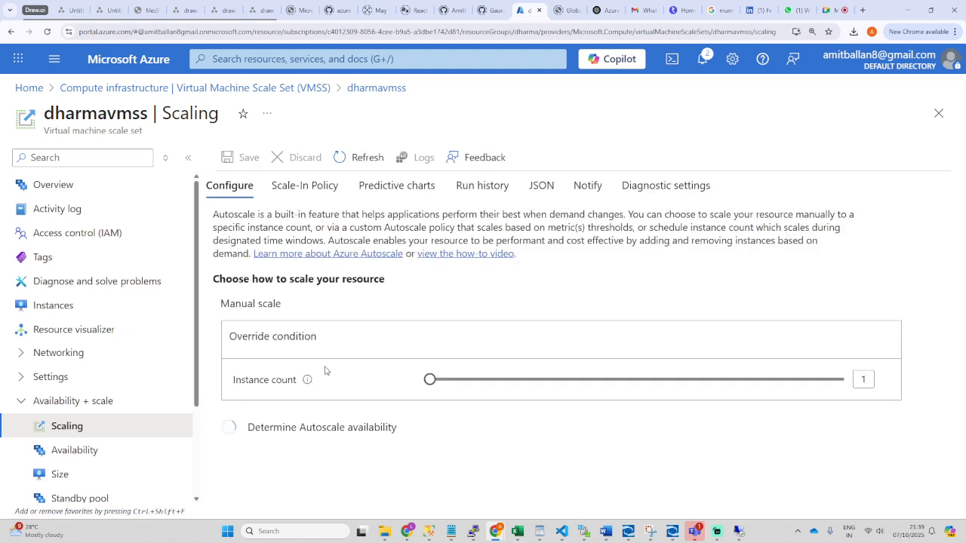
pyautogui.scroll(-1, 498, 367)
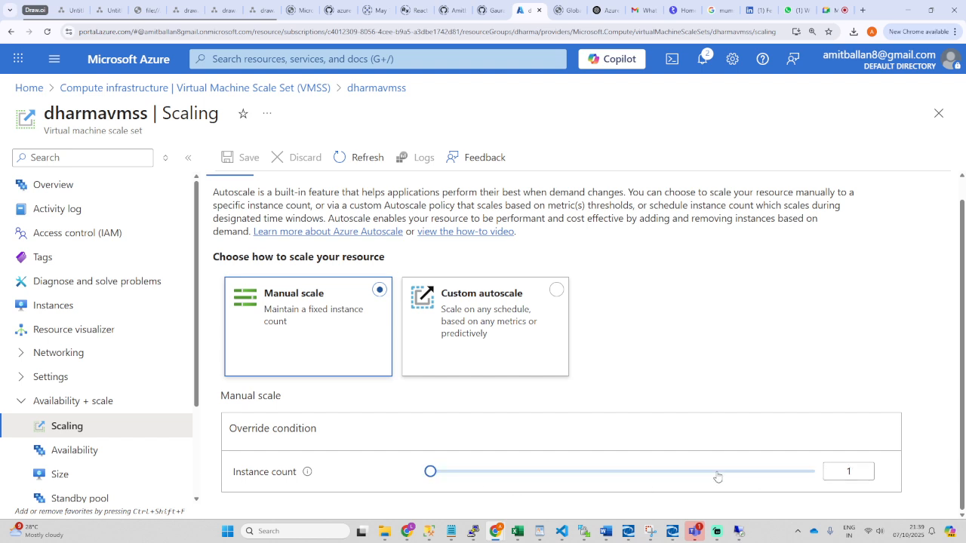
# Step: Set the Manual scale instance count to 3 and save it
pyautogui.moveTo(425, 475); pyautogui.dragTo(432, 472)
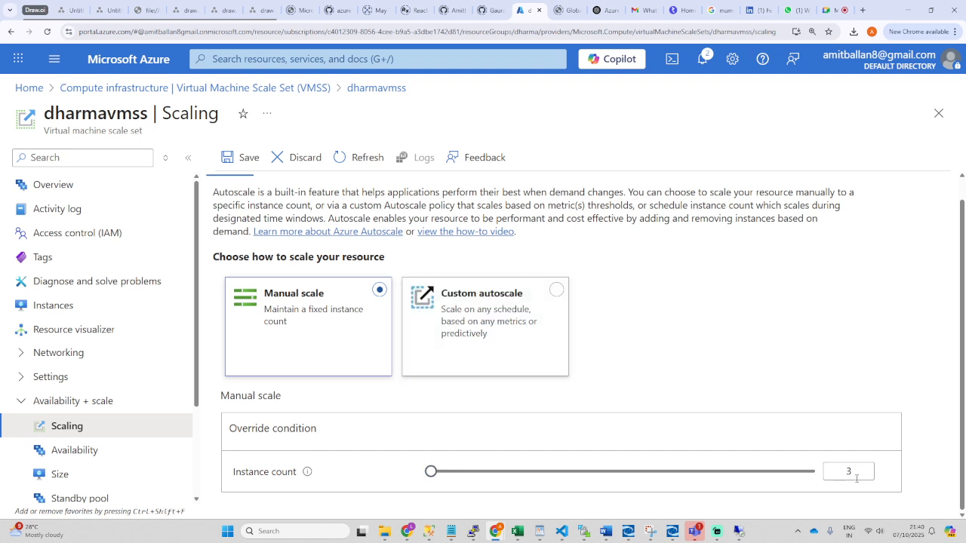
pyautogui.moveTo(851, 475); pyautogui.dragTo(843, 474)
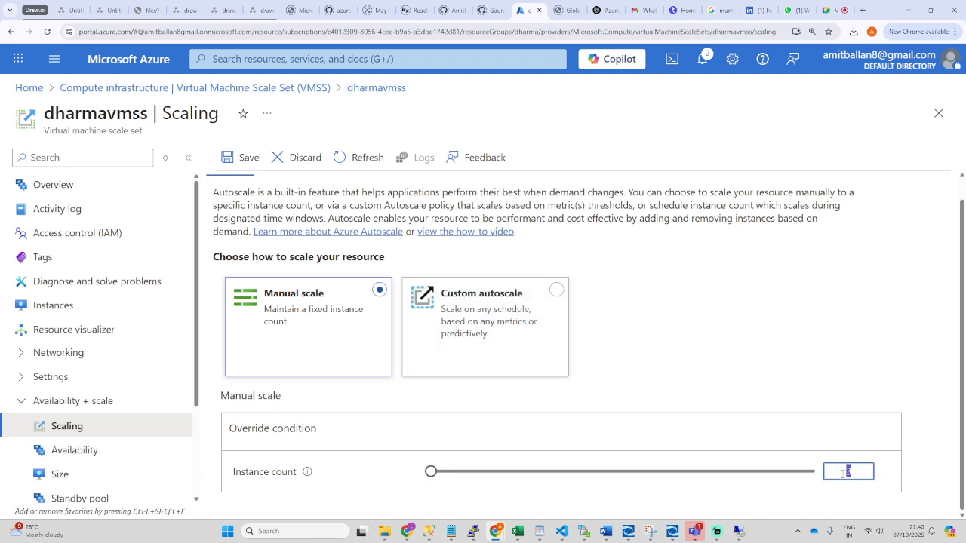
pyautogui.click(803, 400)
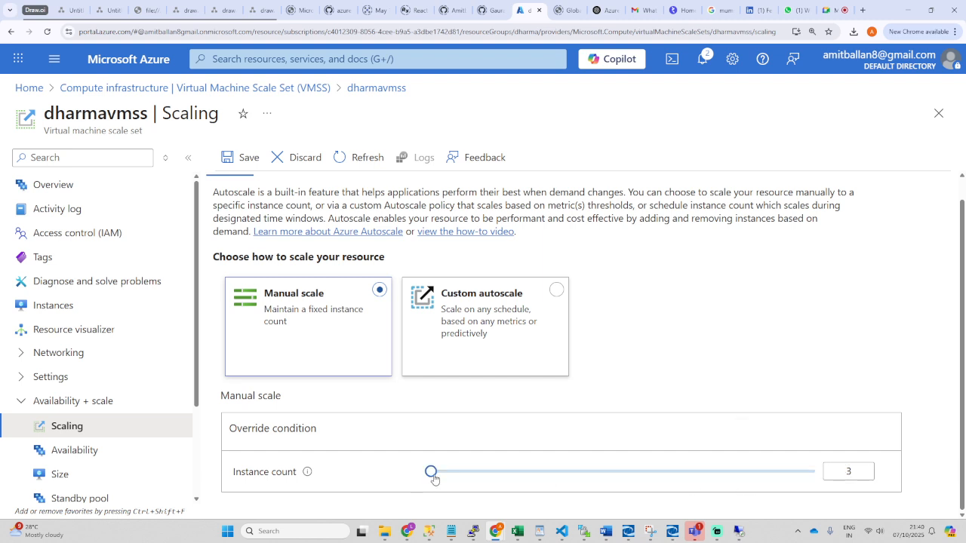
pyautogui.moveTo(431, 472)
pyautogui.mouseDown()
pyautogui.moveTo(850, 468)
pyautogui.moveTo(437, 483)
pyautogui.mouseUp()
pyautogui.press('Tab')
pyautogui.write('3')
pyautogui.click(750, 438)
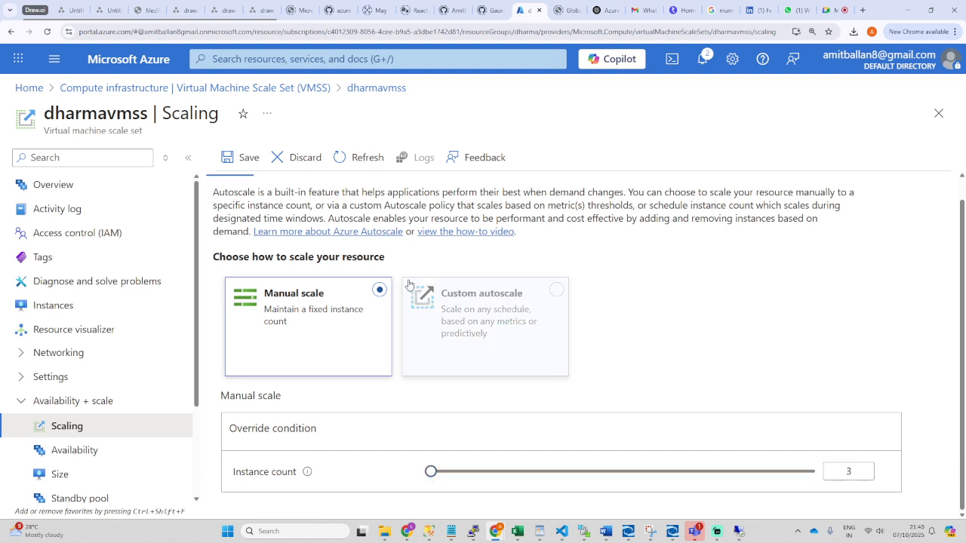
pyautogui.click(234, 156)
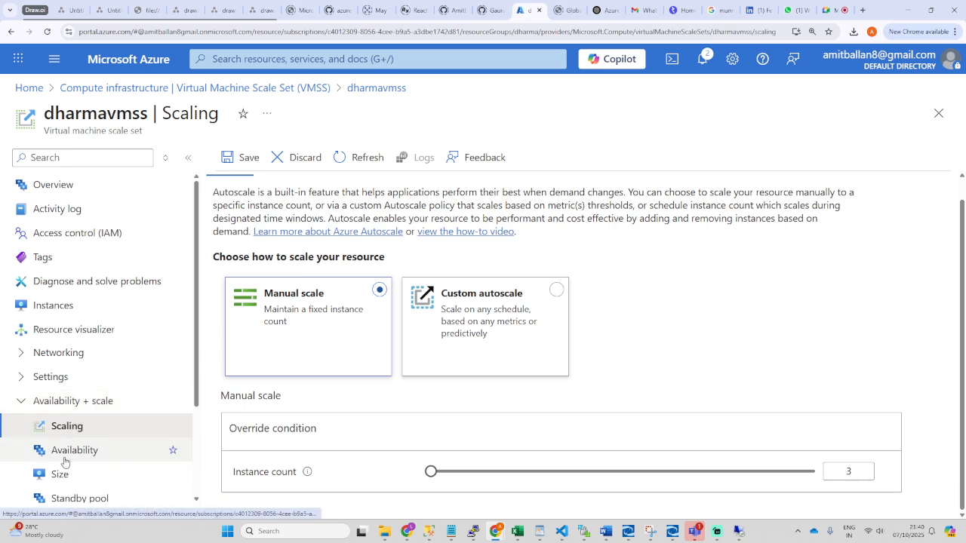
pyautogui.click(246, 160)
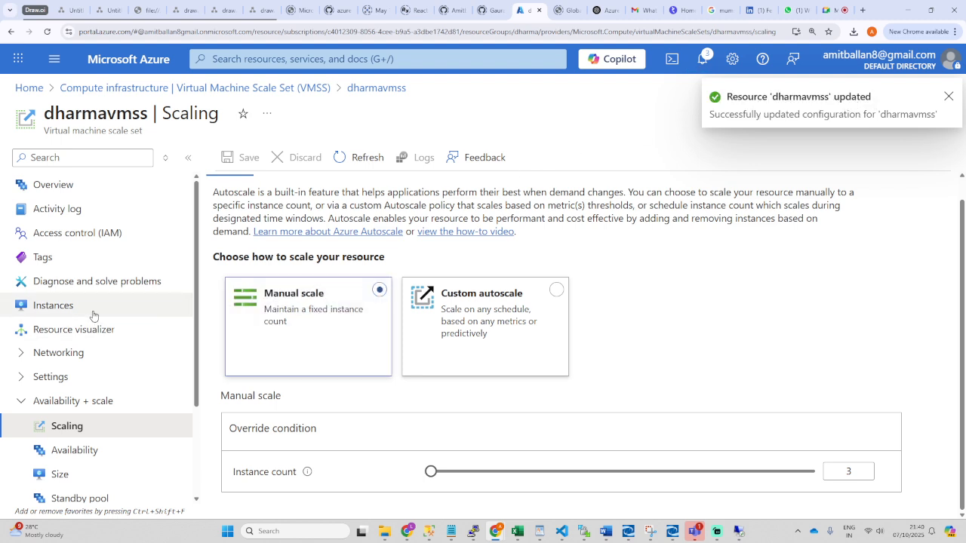
# Step: Open the dharmavmss Instances list and refresh it for new VMs
pyautogui.click(54, 304)
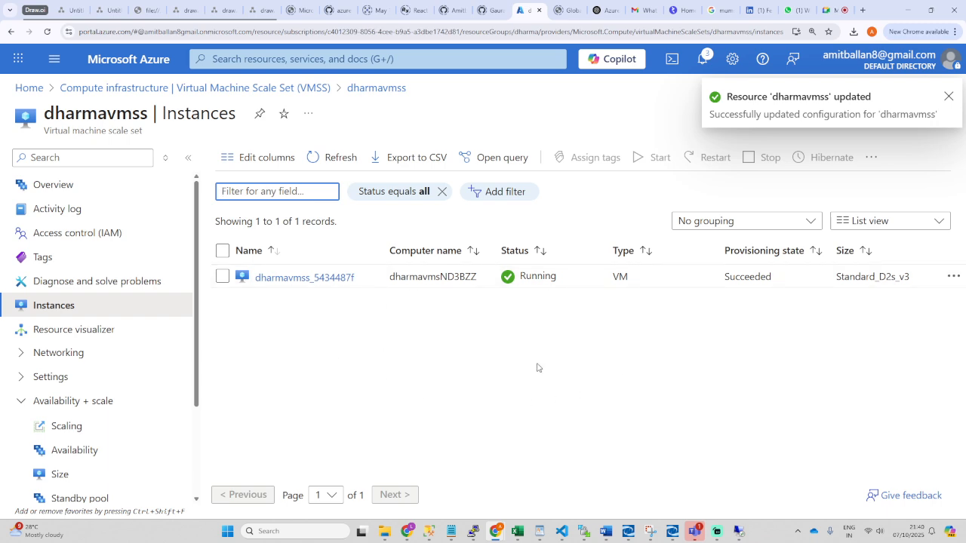
pyautogui.click(334, 160)
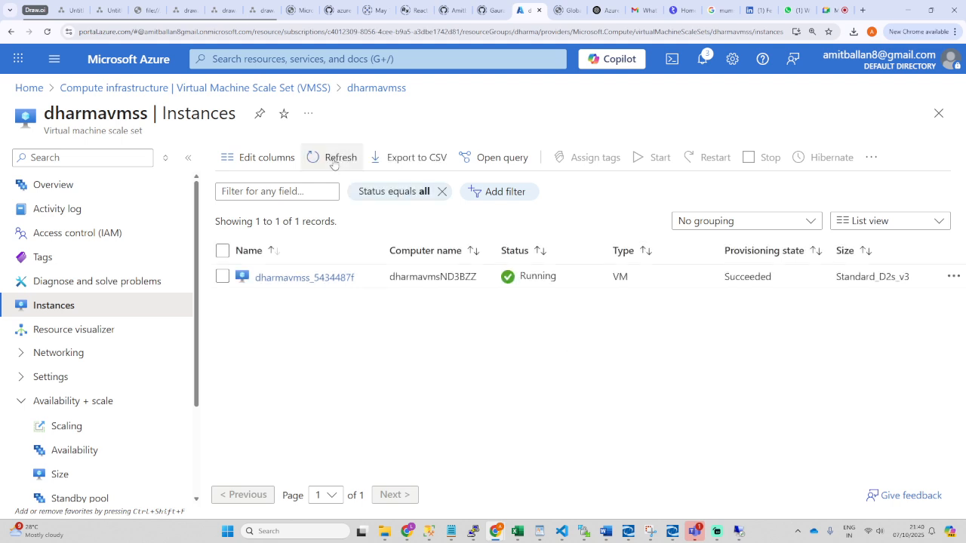
pyautogui.click(333, 160)
pyautogui.click(333, 160)
pyautogui.click(334, 160)
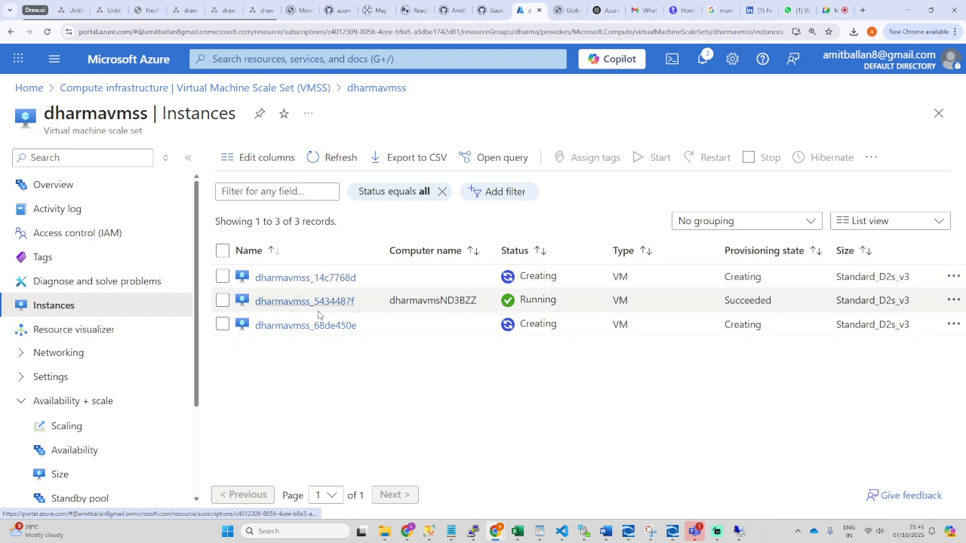
# Step: Check the scaling notifications and dismiss the simplified-view suggestion
pyautogui.click(702, 60)
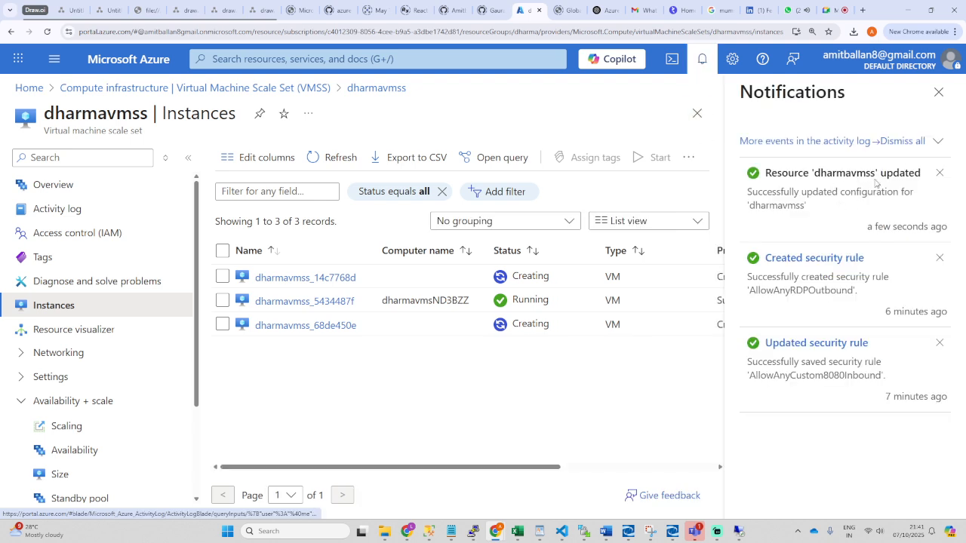
pyautogui.click(938, 93)
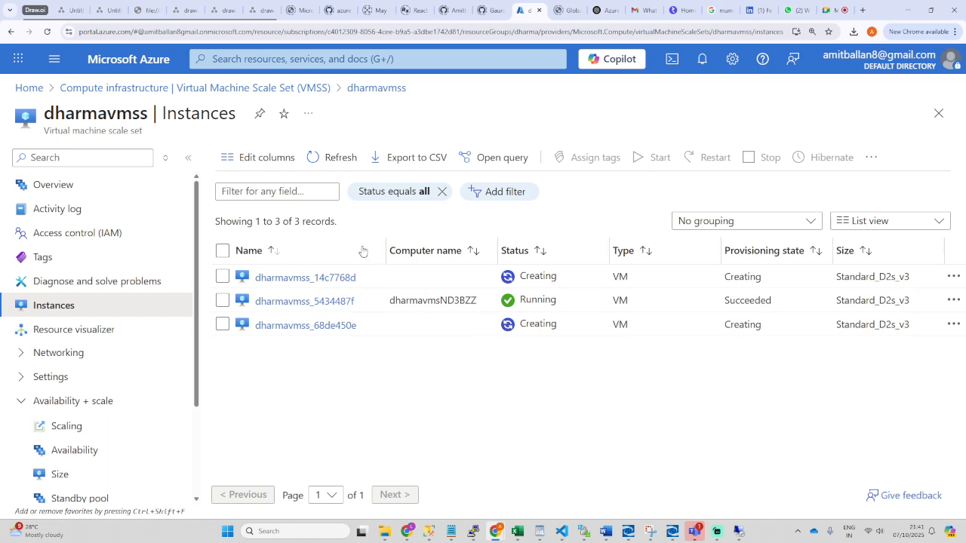
pyautogui.click(329, 160)
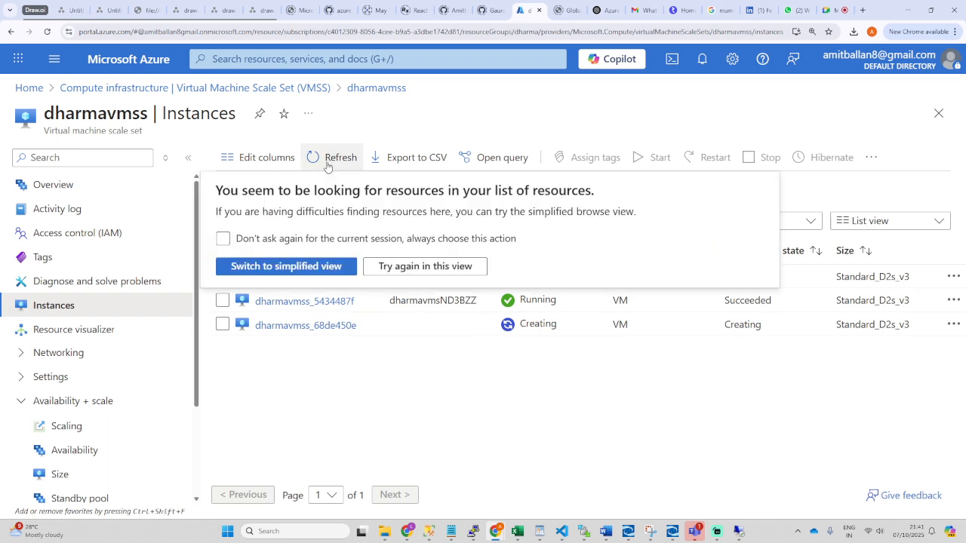
pyautogui.click(464, 383)
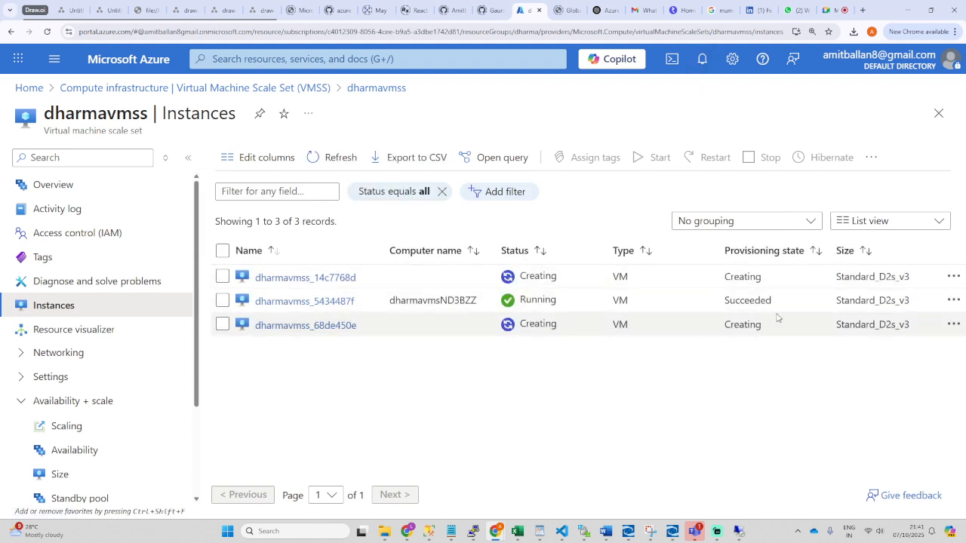
pyautogui.moveTo(390, 301); pyautogui.dragTo(479, 303)
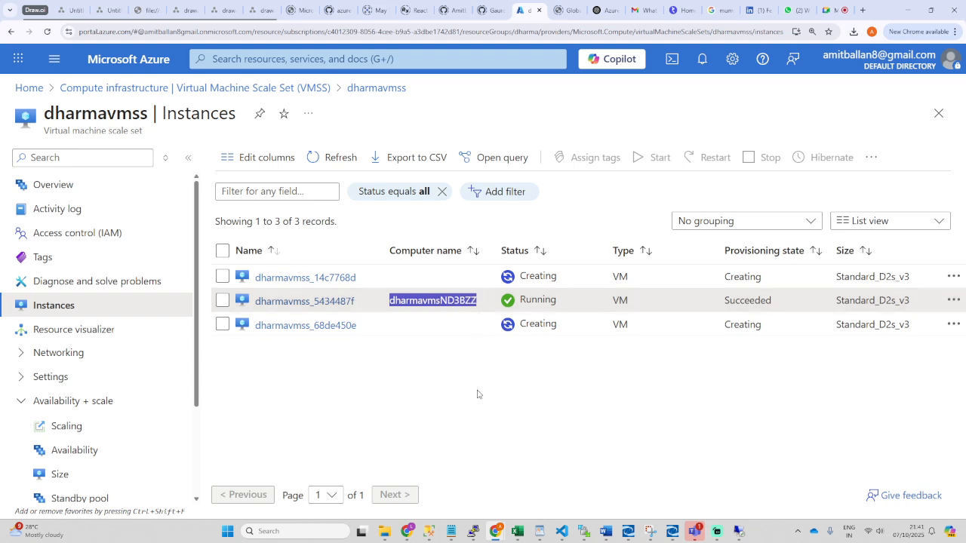
pyautogui.click(501, 397)
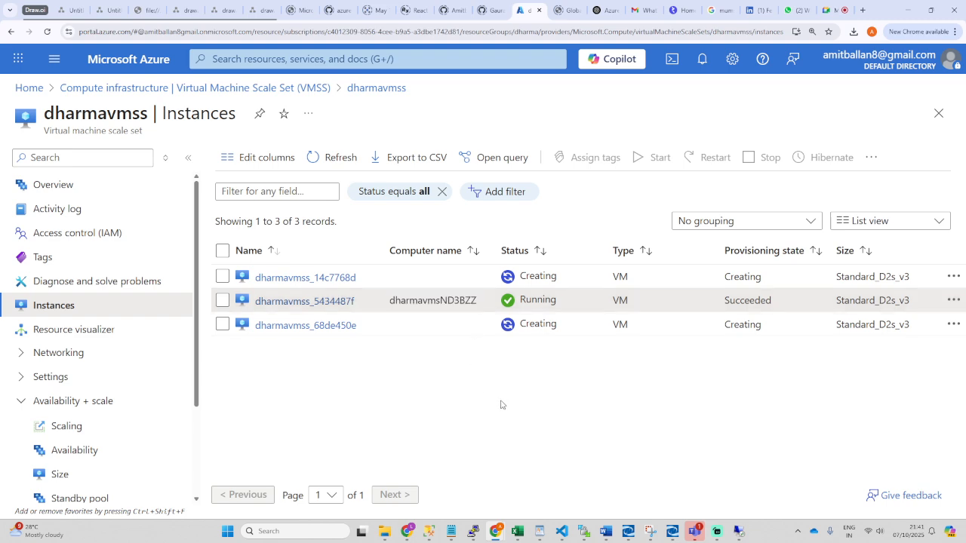
# Step: Keep refreshing until three instances appear, two of them Creating
pyautogui.click(334, 158)
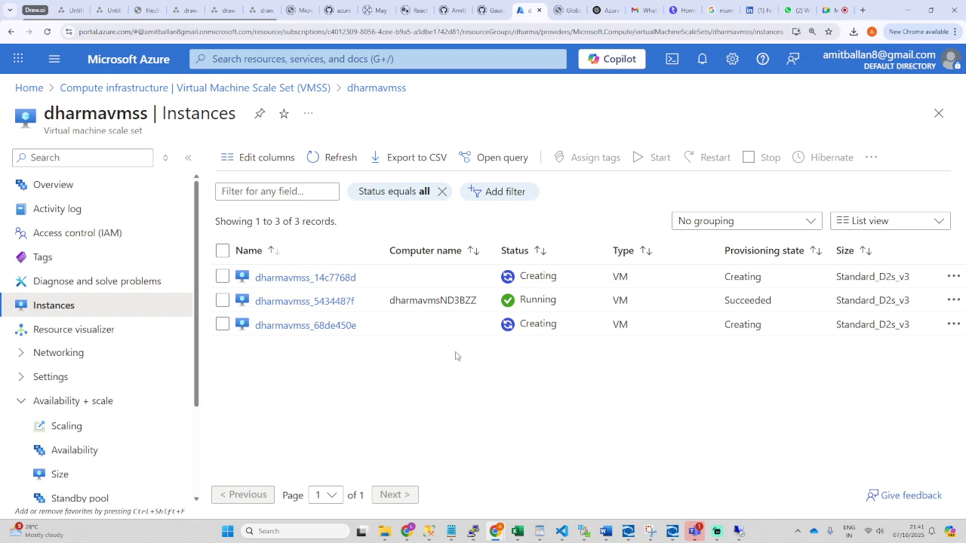
pyautogui.click(310, 160)
pyautogui.click(325, 157)
pyautogui.click(329, 161)
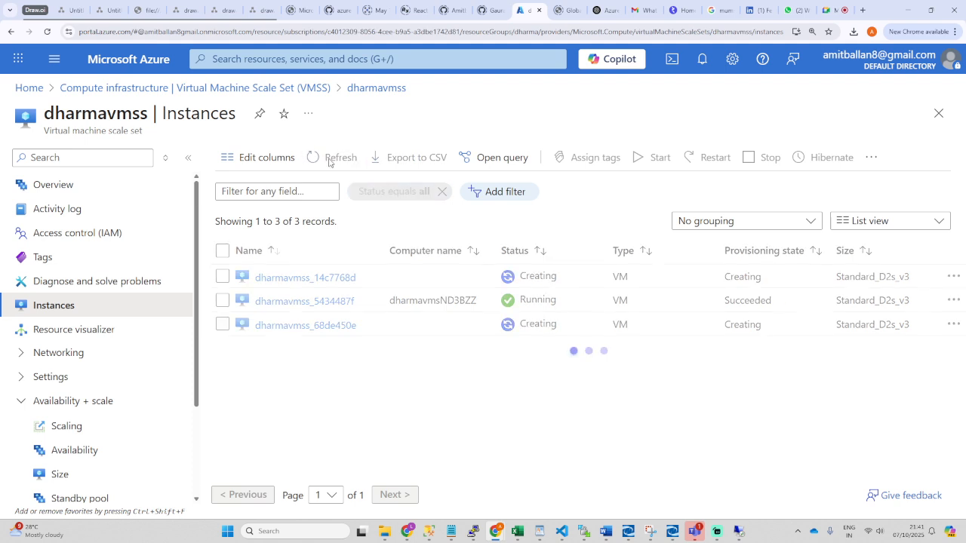
pyautogui.click(329, 161)
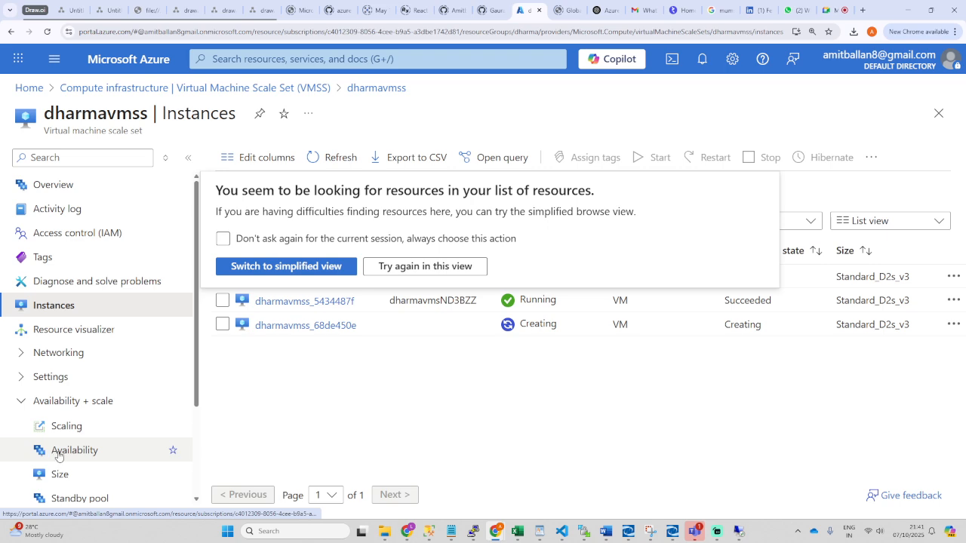
pyautogui.click(55, 455)
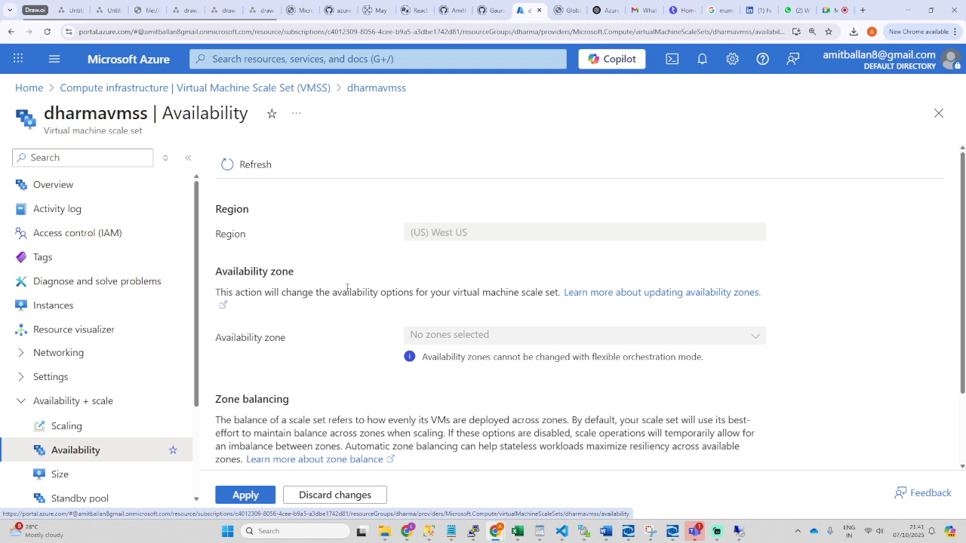
# Step: Review the availability zone notes, then return to the Instances list showing two VMs Creating
pyautogui.scroll(-1, 333, 296)
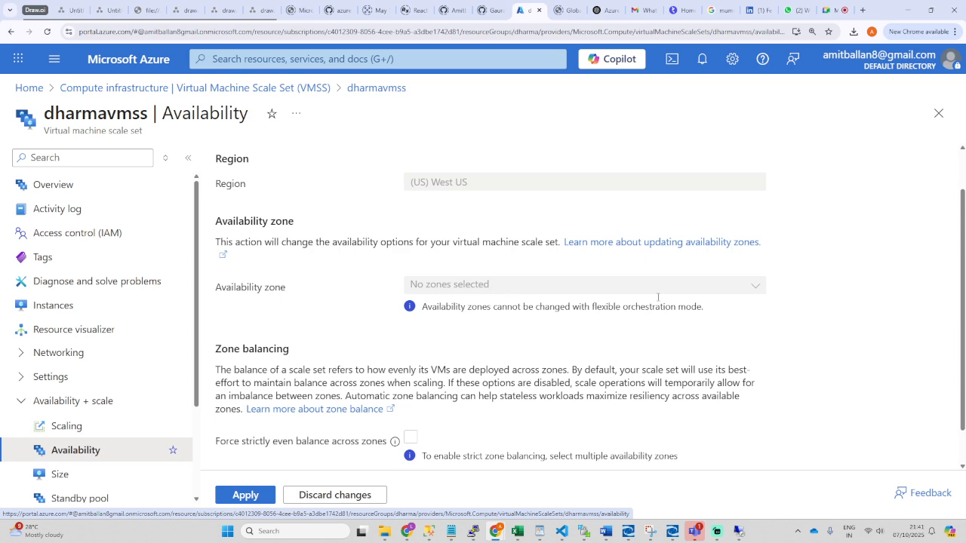
pyautogui.moveTo(422, 308); pyautogui.dragTo(713, 315)
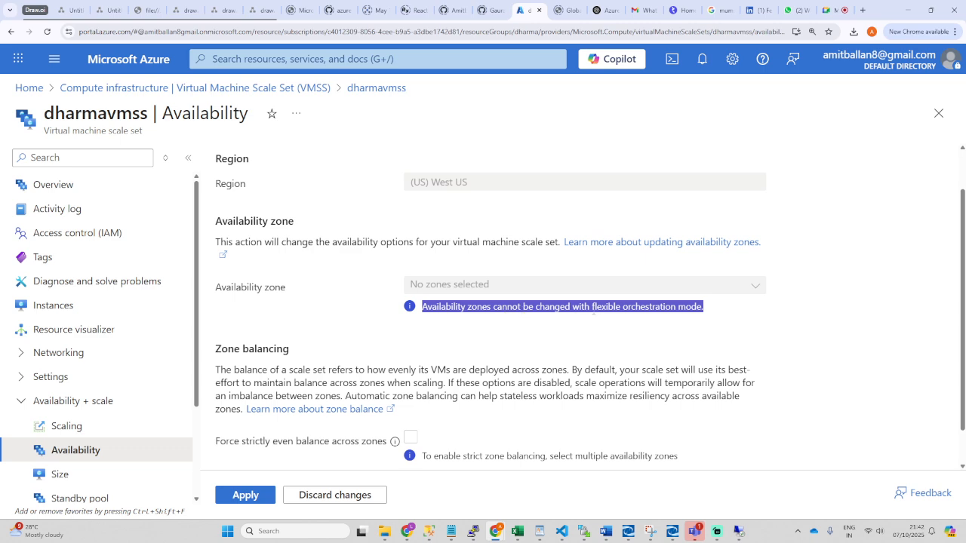
pyautogui.click(594, 317)
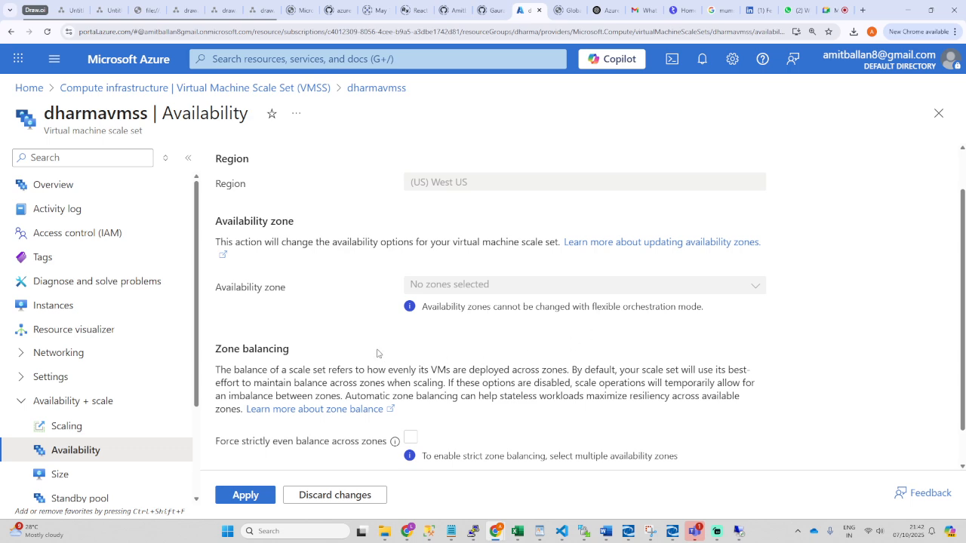
pyautogui.moveTo(289, 287); pyautogui.dragTo(216, 289)
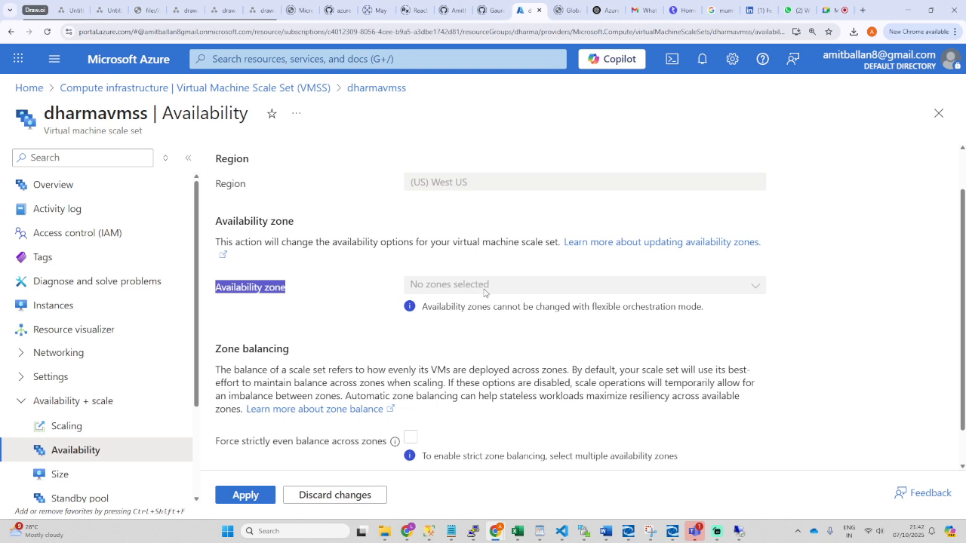
pyautogui.click(349, 325)
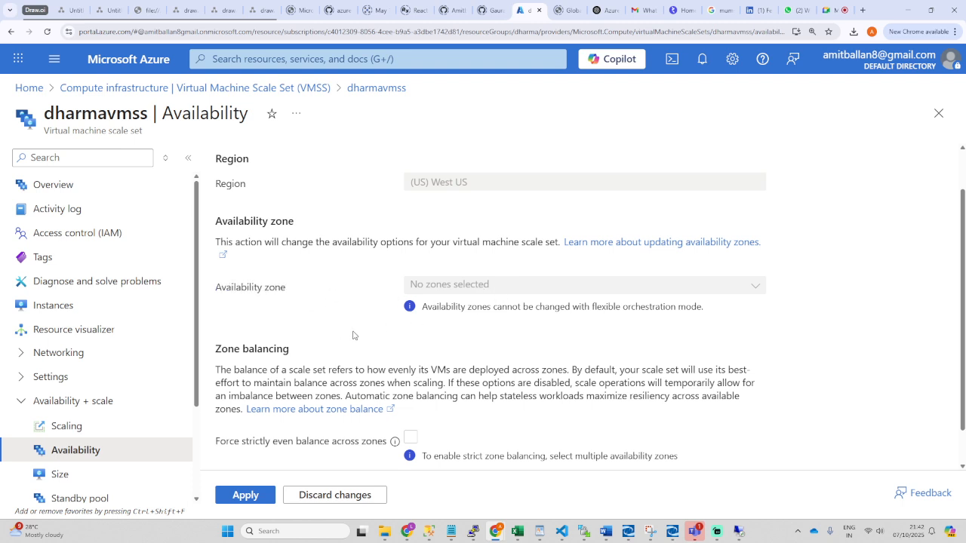
pyautogui.scroll(1, 333, 331)
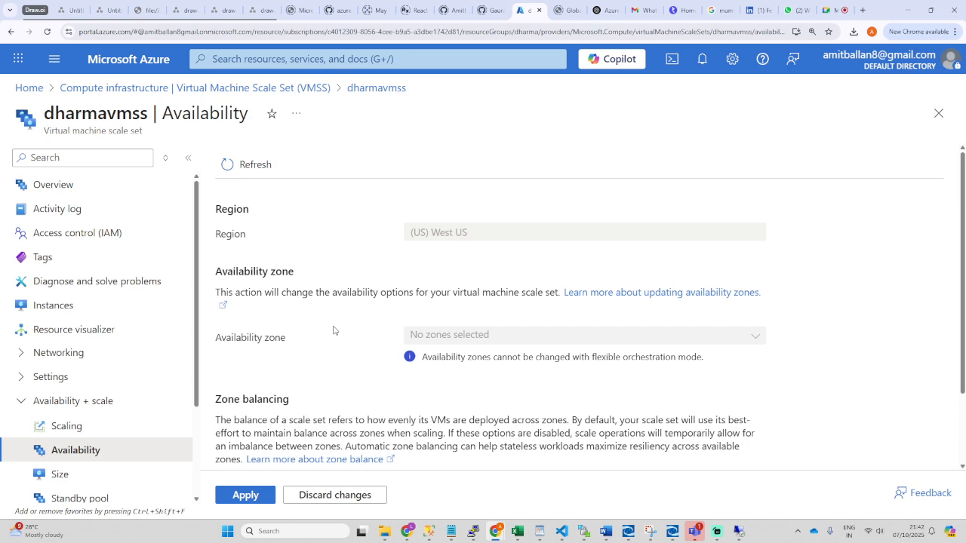
pyautogui.click(241, 177)
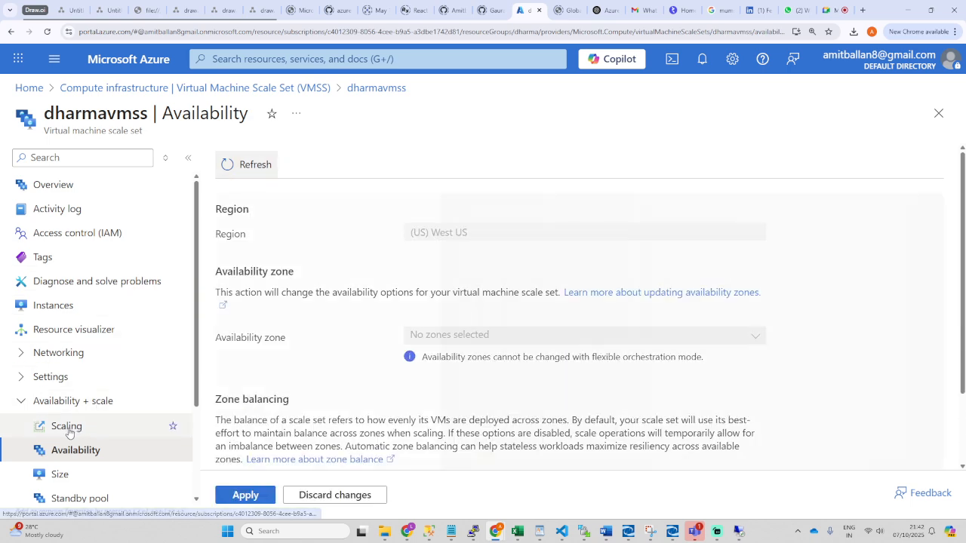
pyautogui.click(57, 305)
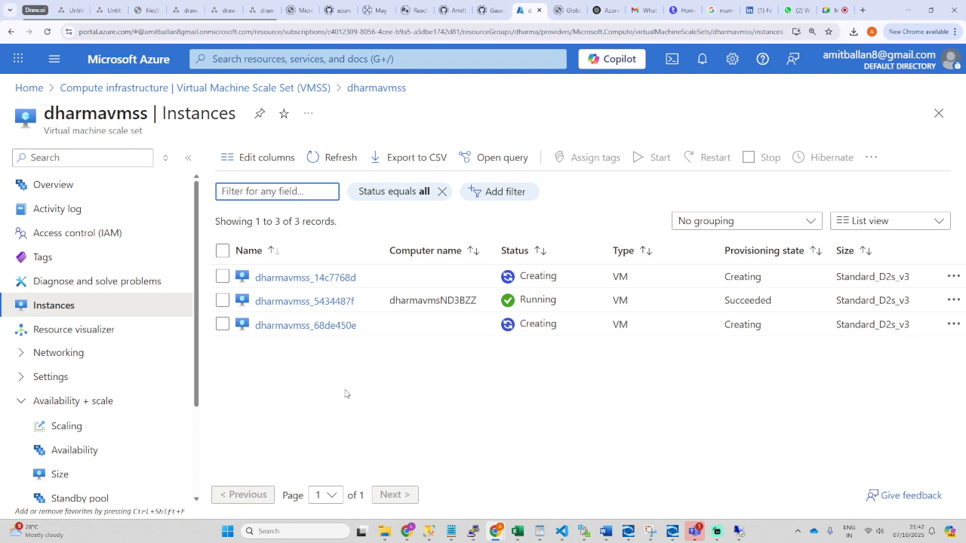
# Step: Refresh Instances, read the Availability note on flexible orchestration, then open the Size page (Standard_D2s_v3)
pyautogui.click(330, 165)
pyautogui.click(75, 449)
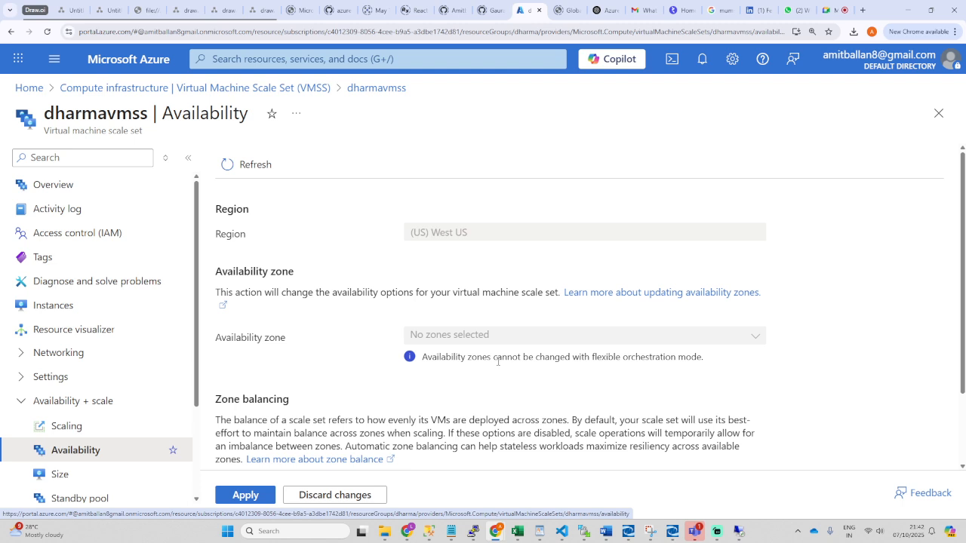
pyautogui.moveTo(572, 359); pyautogui.dragTo(521, 361)
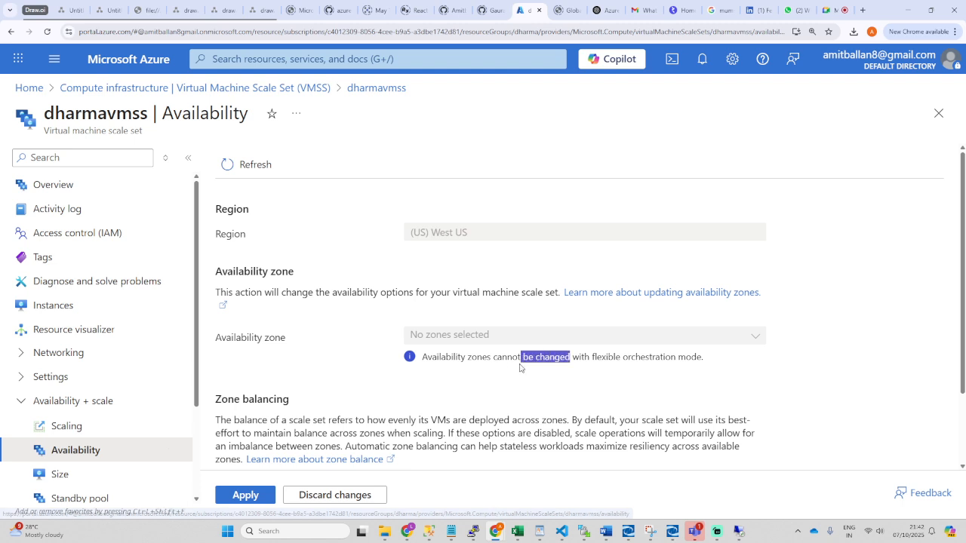
pyautogui.moveTo(590, 358); pyautogui.dragTo(715, 362)
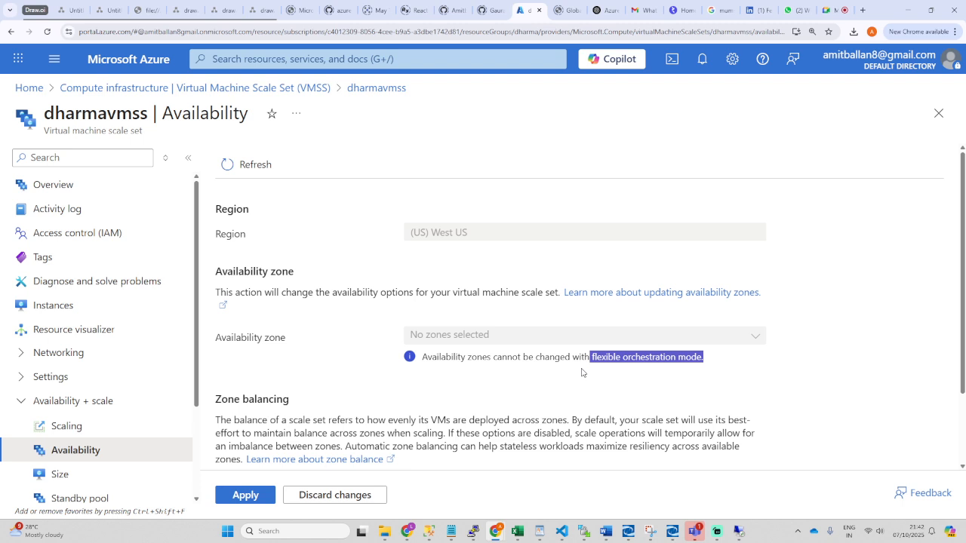
pyautogui.scroll(-2, 71, 453)
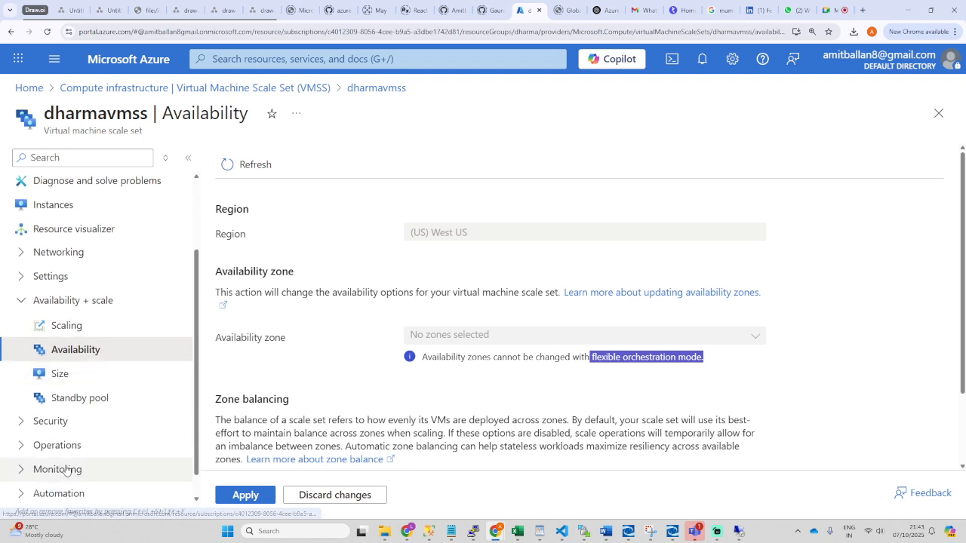
pyautogui.click(56, 375)
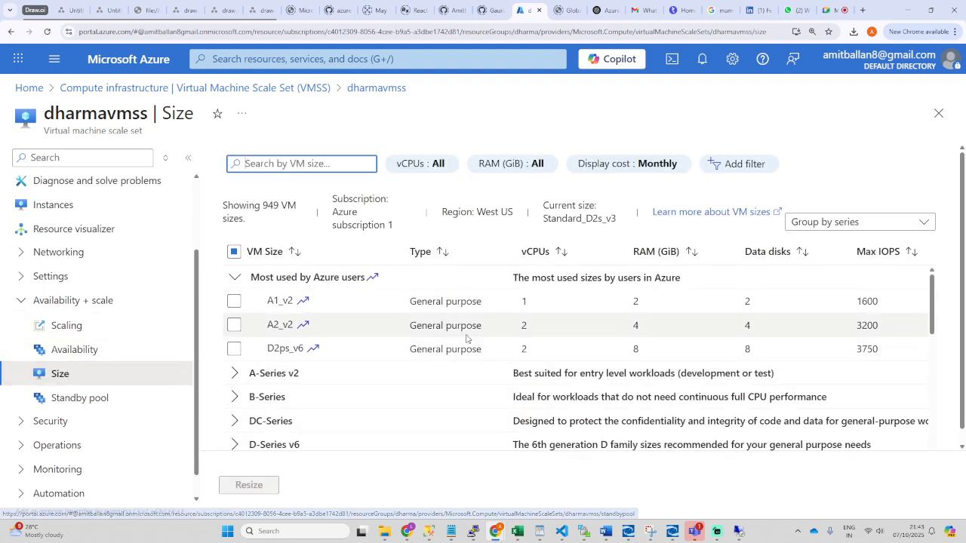
# Step: Select and then deselect D4s_v3 in the size table, keeping Standard_D2s_v3
pyautogui.scroll(-1, 453, 345)
pyautogui.scroll(-2, 407, 366)
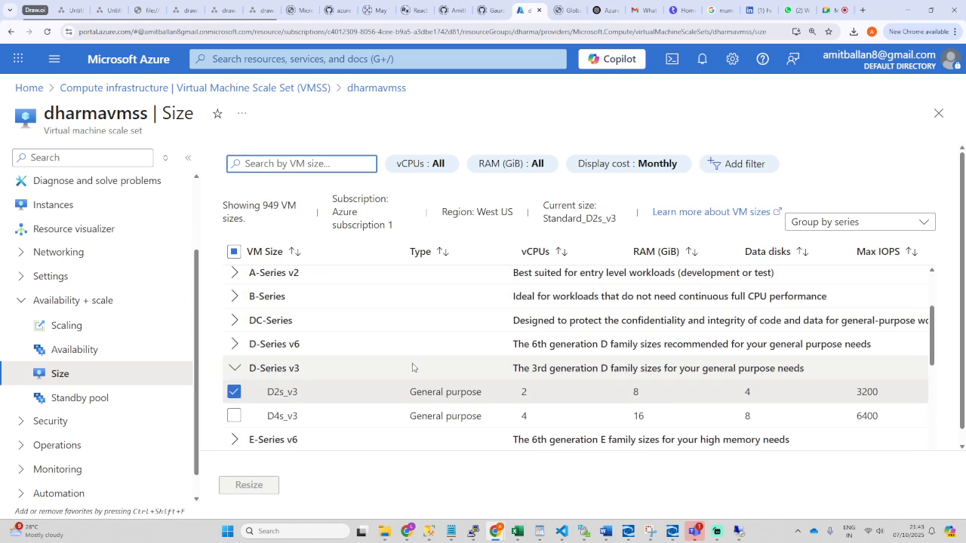
pyautogui.scroll(1, 407, 367)
pyautogui.scroll(-2, 411, 373)
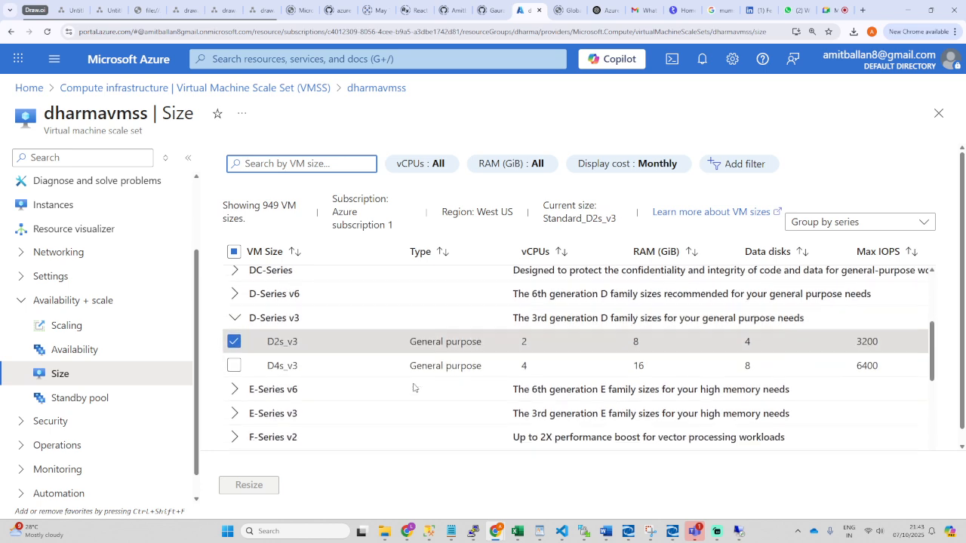
pyautogui.click(234, 316)
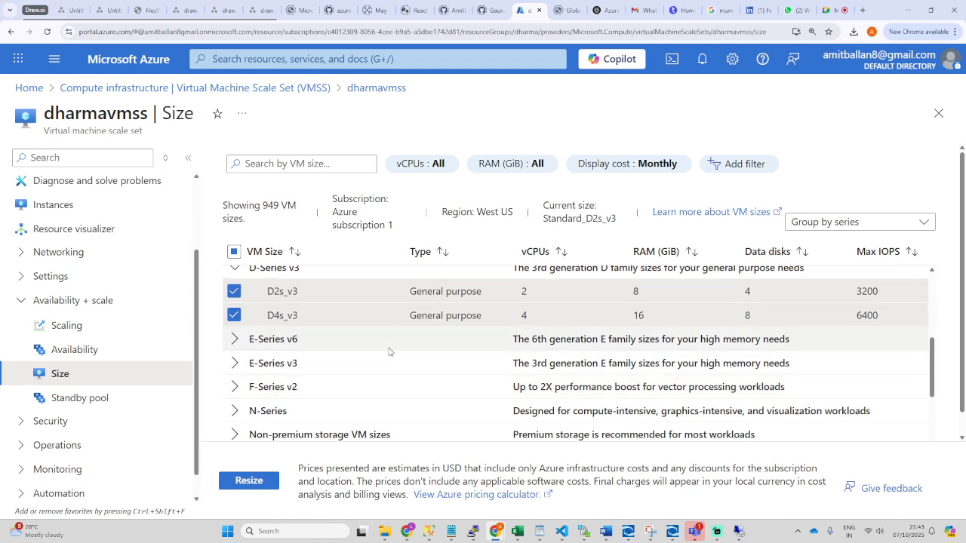
pyautogui.scroll(1, 387, 359)
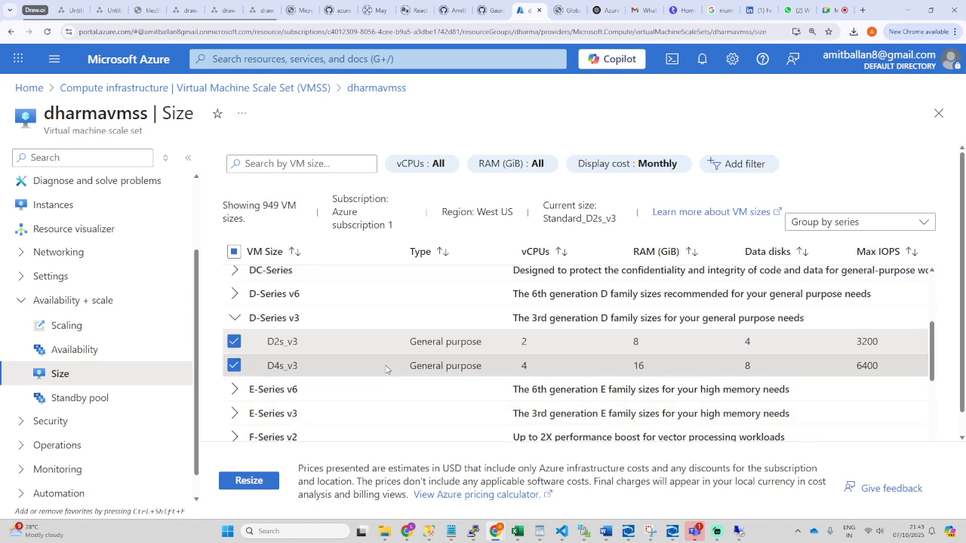
pyautogui.click(238, 365)
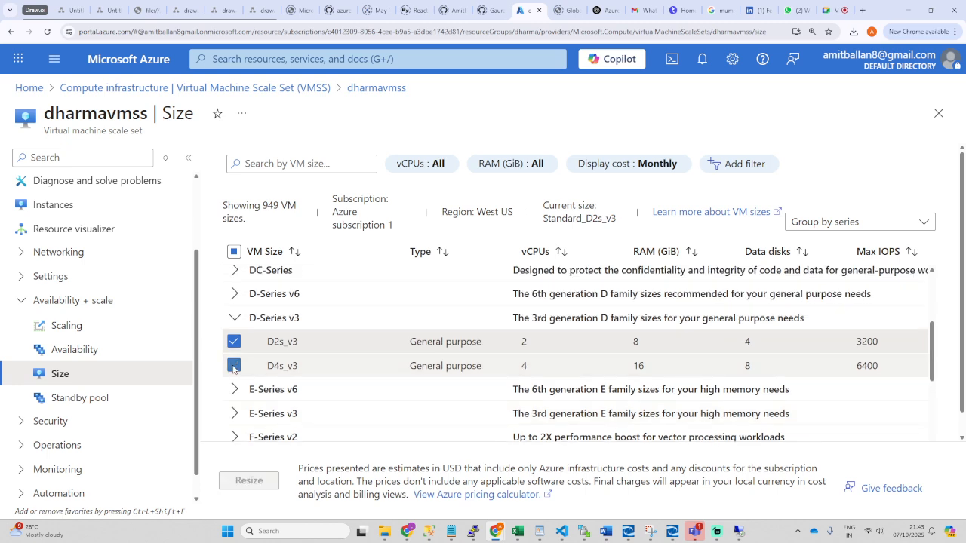
# Step: Check D2s_v3's 2 vCPUs, then return to Instances showing all three VMs Running
pyautogui.scroll(3, 385, 376)
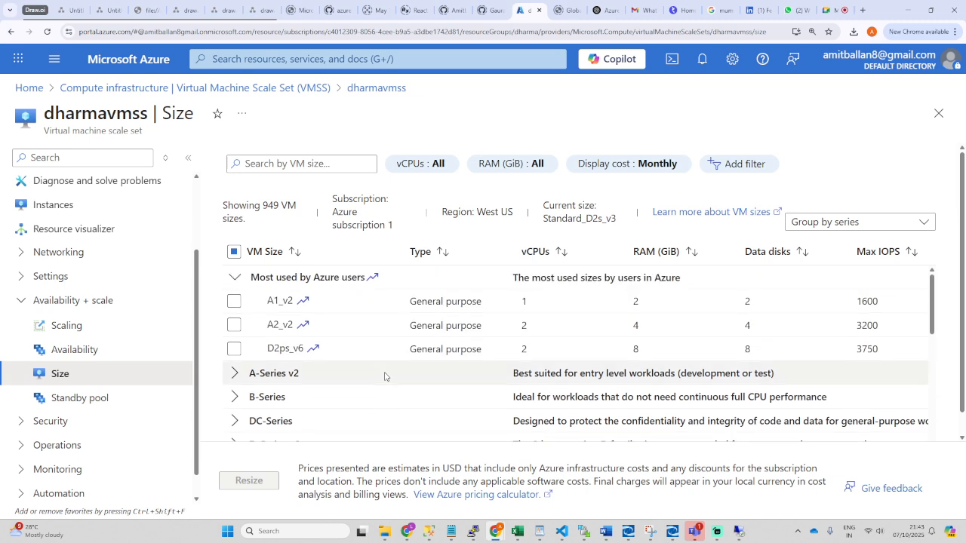
pyautogui.scroll(-10, 385, 376)
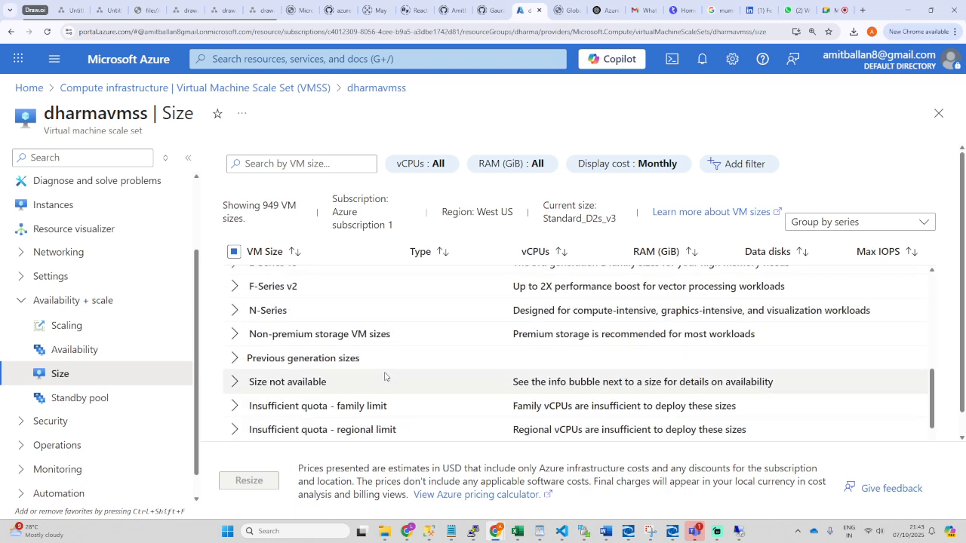
pyautogui.scroll(4, 385, 376)
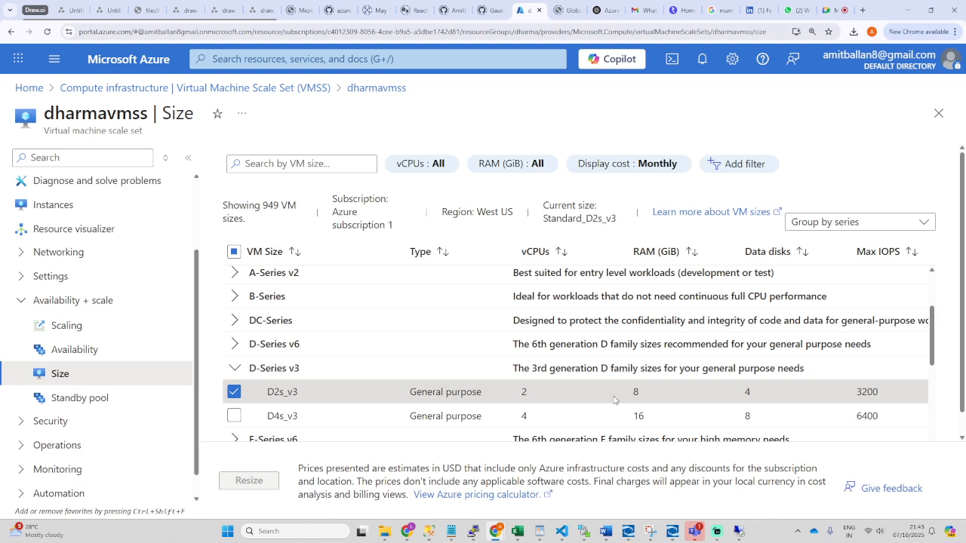
pyautogui.doubleClick(522, 392)
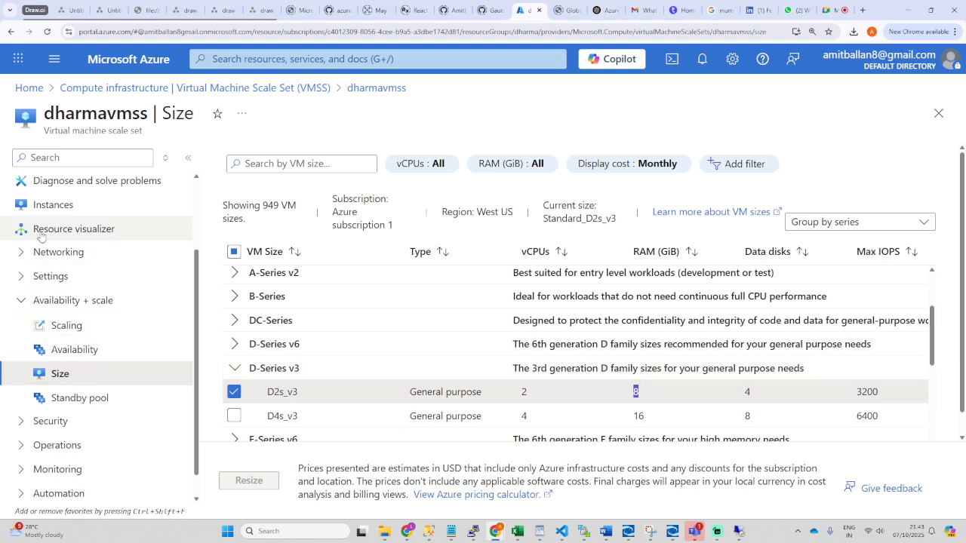
pyautogui.click(46, 205)
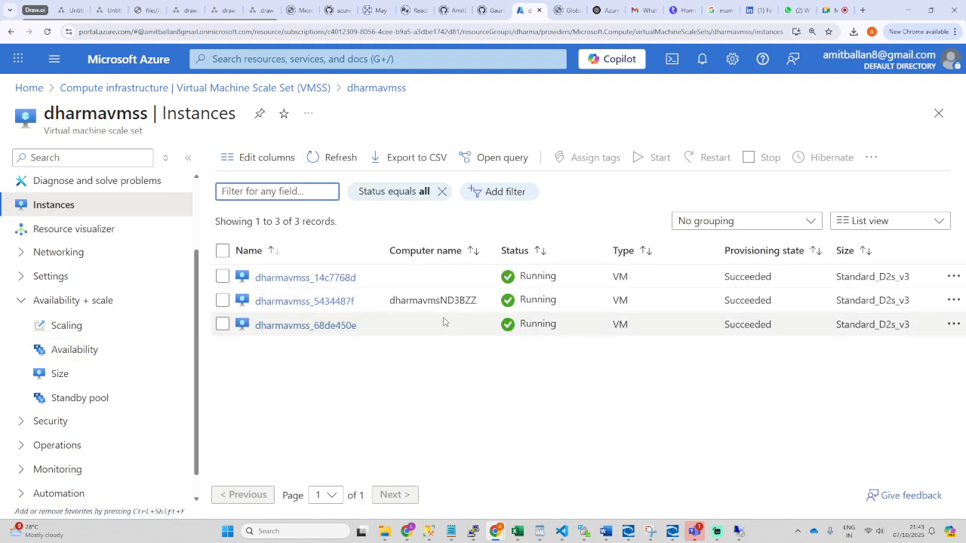
# Step: Open the dharmavmss_5434487f instance overview and expand its Availability + scale menu
pyautogui.click(302, 302)
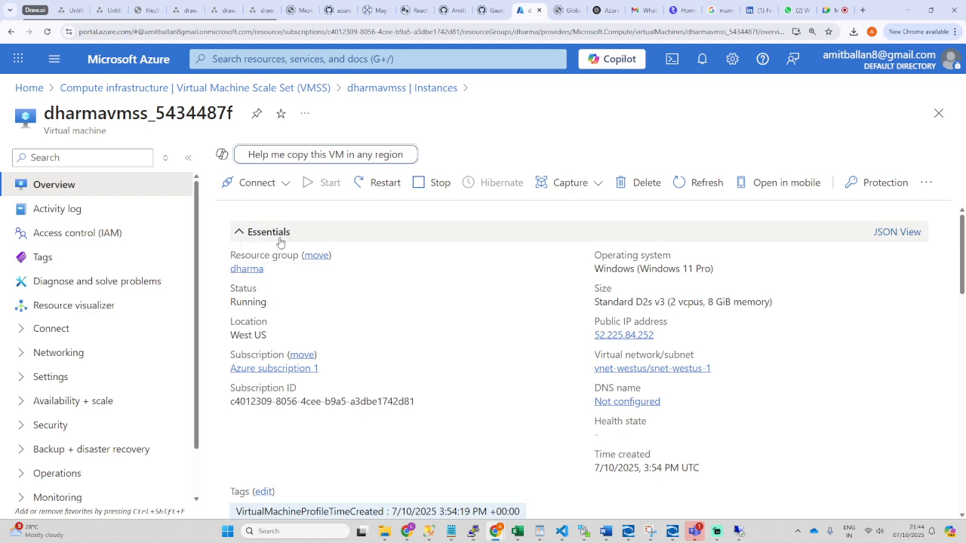
pyautogui.scroll(-4, 381, 372)
pyautogui.scroll(1, 399, 362)
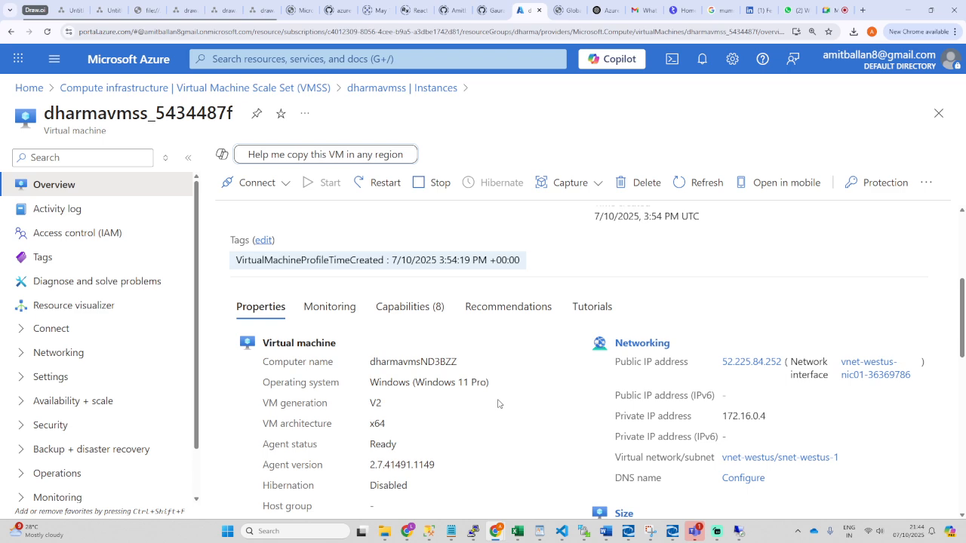
pyautogui.click(113, 401)
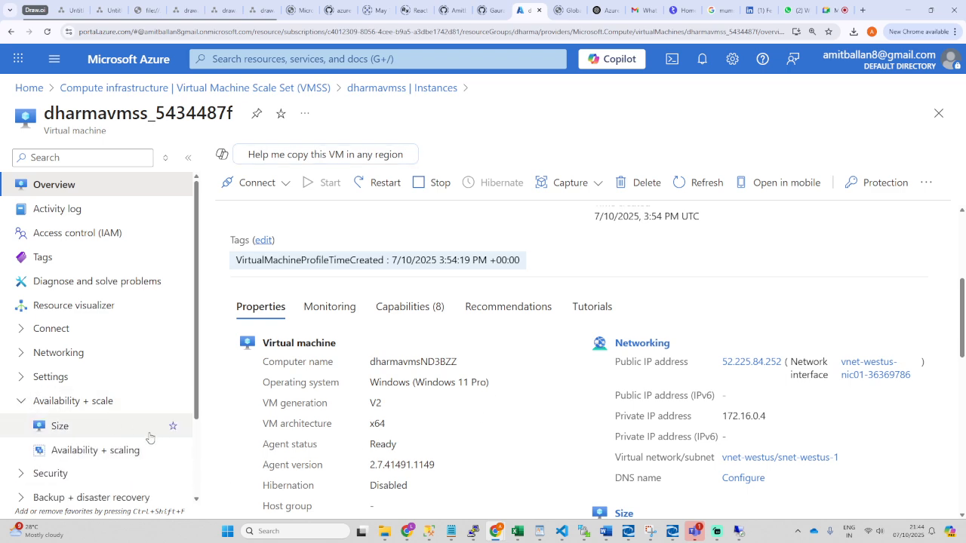
# Step: Browse the VM's Size options and collapse the D-Series v3 group
pyautogui.click(103, 434)
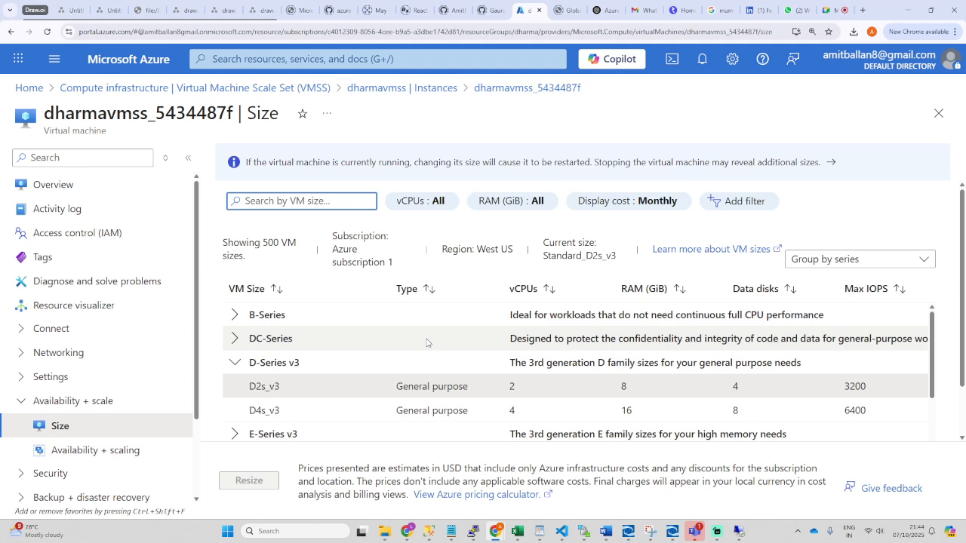
pyautogui.scroll(-5, 427, 343)
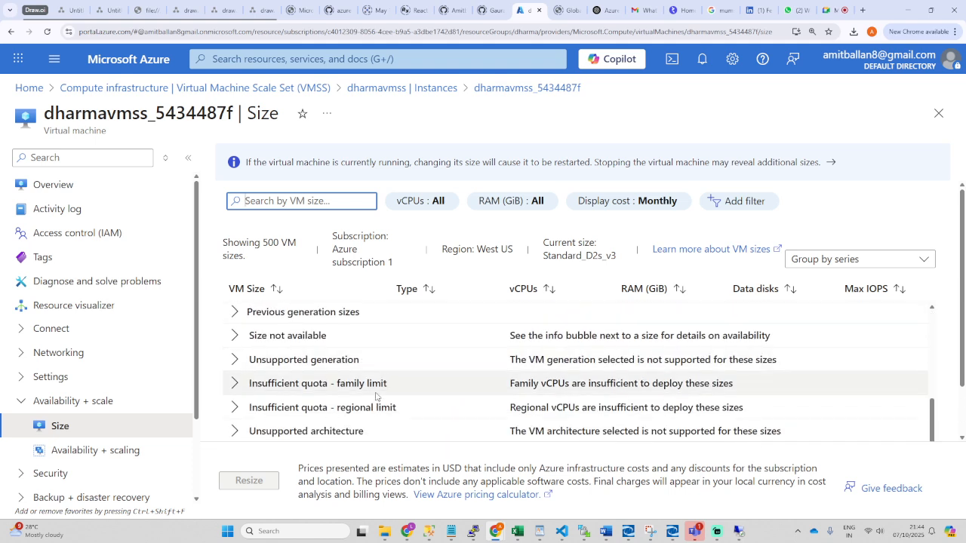
pyautogui.scroll(5, 405, 358)
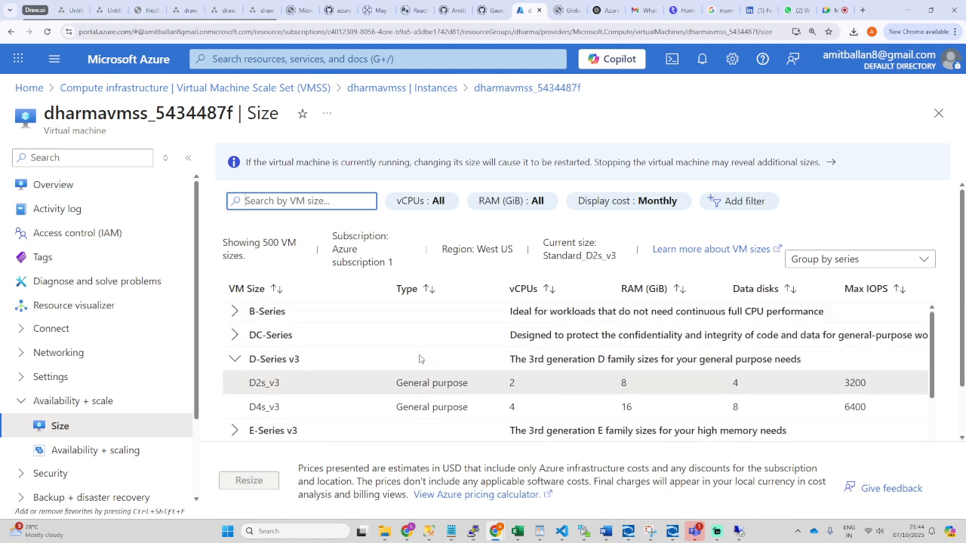
pyautogui.click(235, 363)
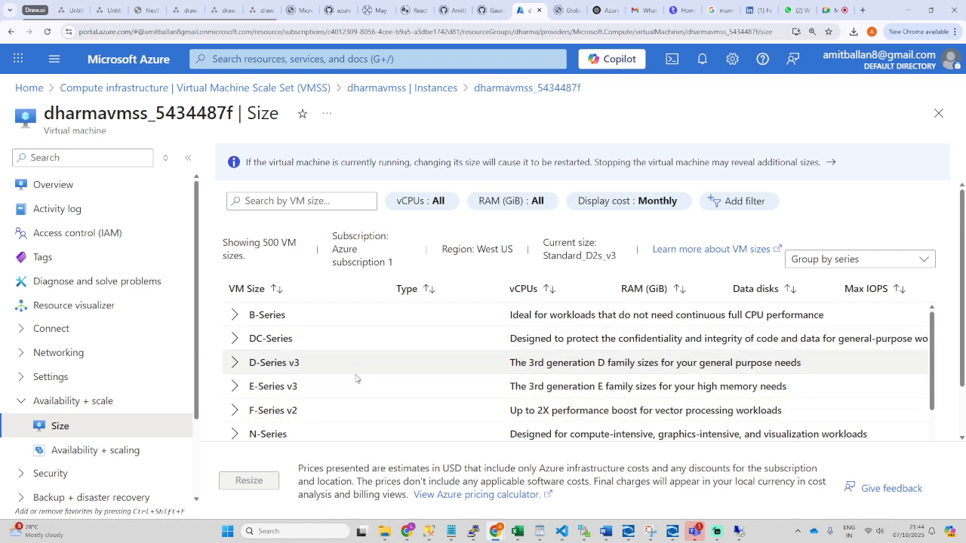
pyautogui.click(21, 405)
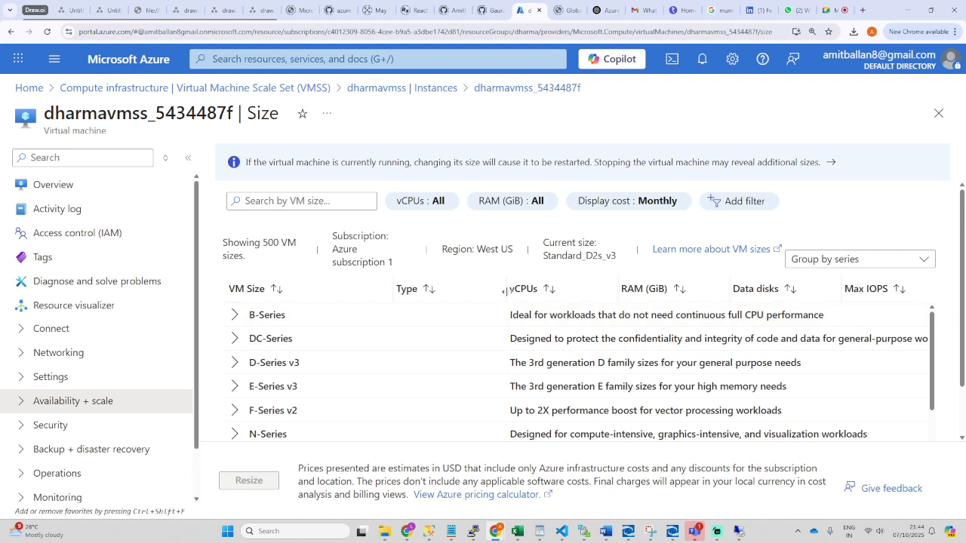
# Step: Resize the Type and vCPUs columns, then return to the portal Home page
pyautogui.moveTo(505, 290); pyautogui.dragTo(491, 291)
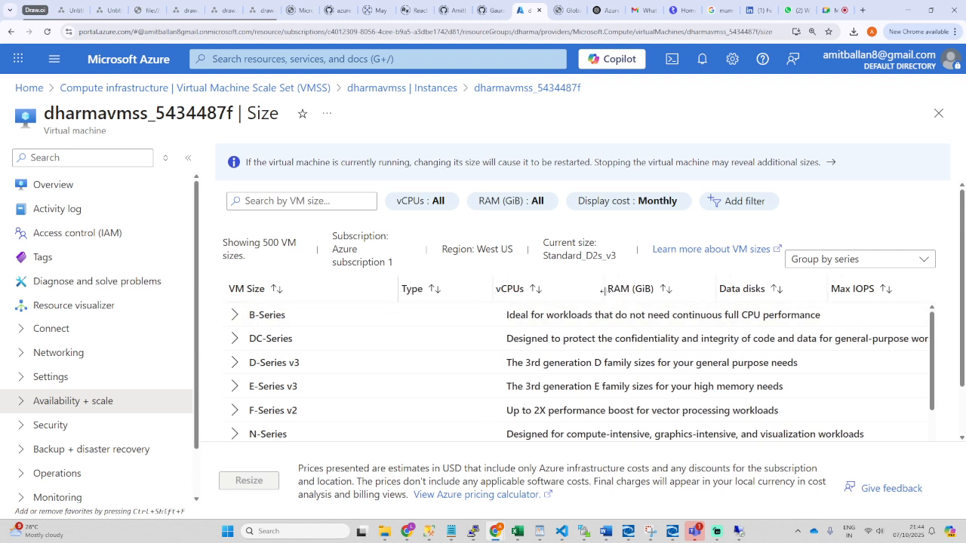
pyautogui.moveTo(602, 290)
pyautogui.mouseDown()
pyautogui.moveTo(590, 299)
pyautogui.moveTo(607, 293)
pyautogui.mouseUp()
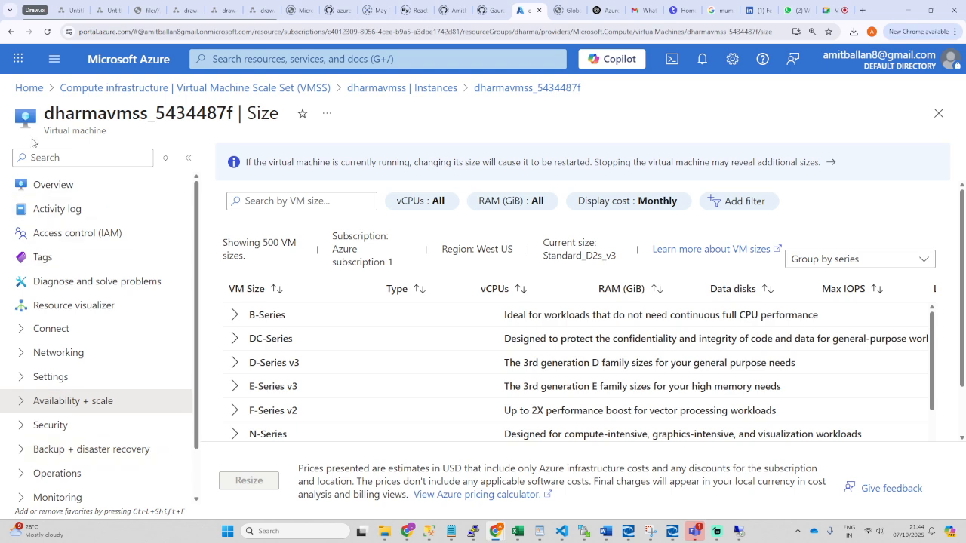
pyautogui.click(28, 88)
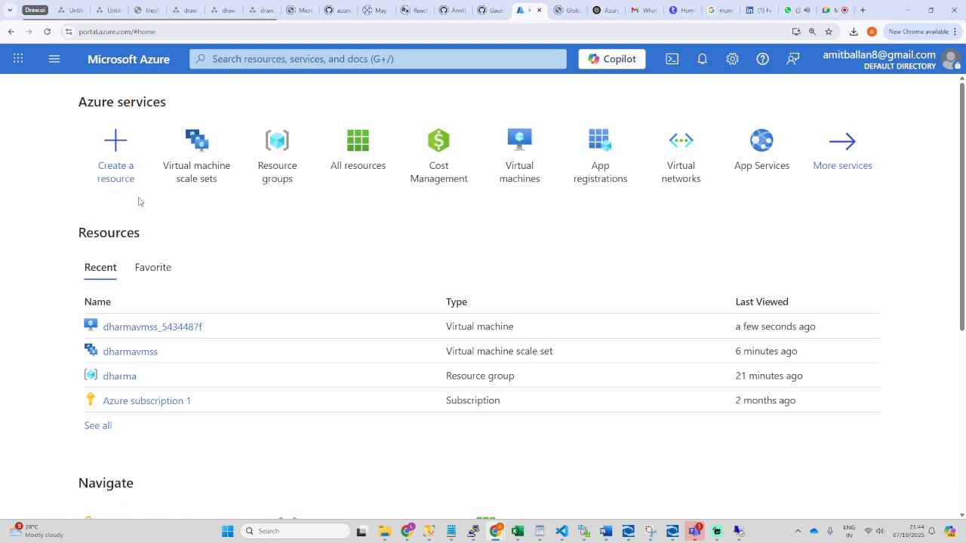
# Step: Search 'dis' to open the Disks list of three 127 GiB Premium SSD OS disks, then start a new managed disk
pyautogui.click(54, 59)
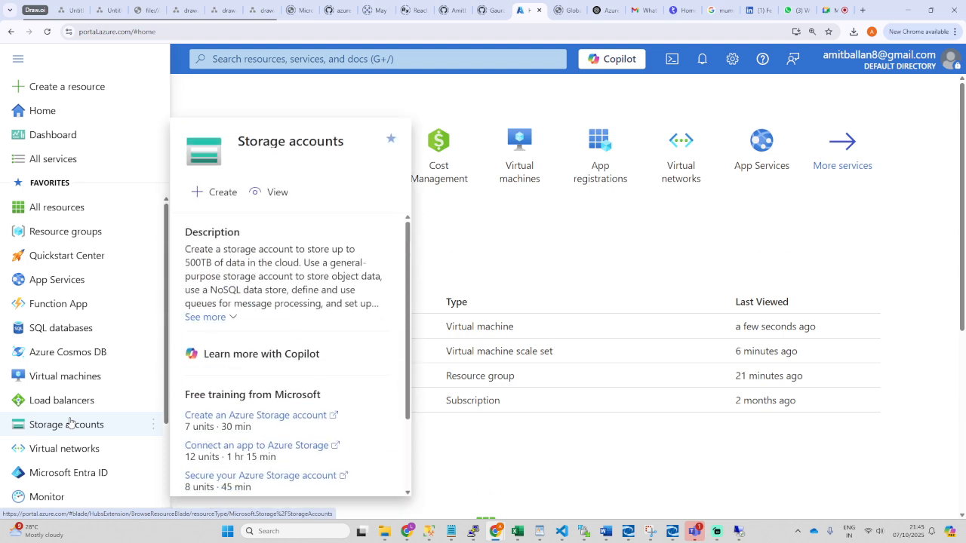
pyautogui.click(556, 448)
pyautogui.click(329, 60)
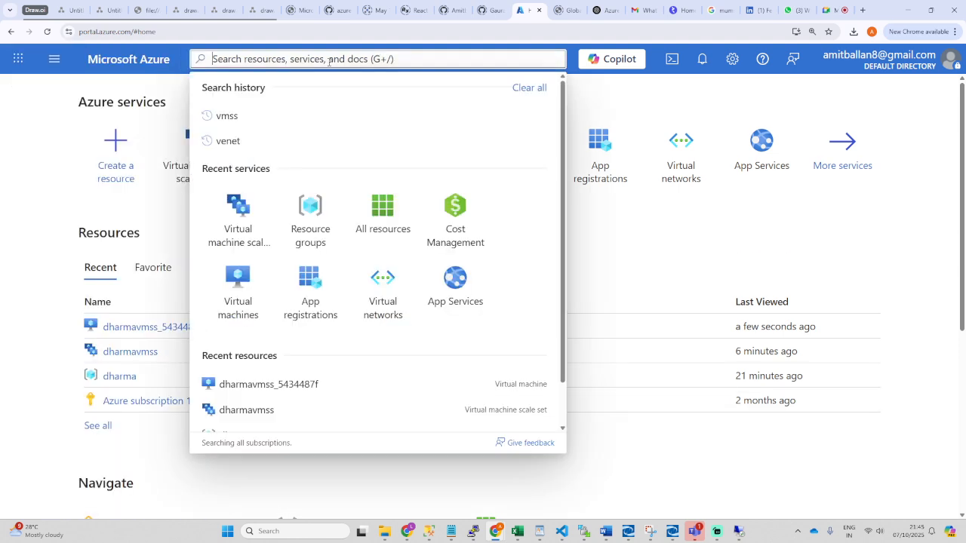
pyautogui.write('dis')
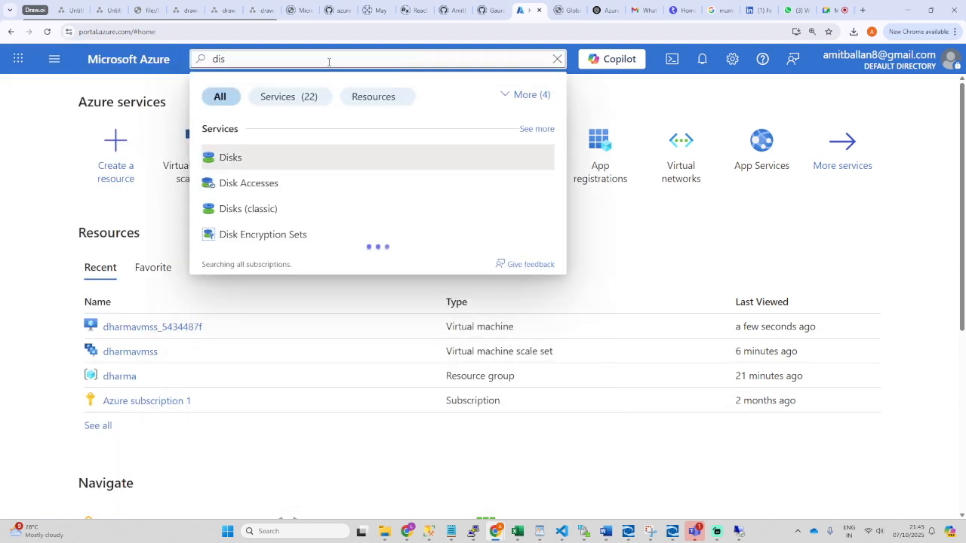
pyautogui.click(225, 160)
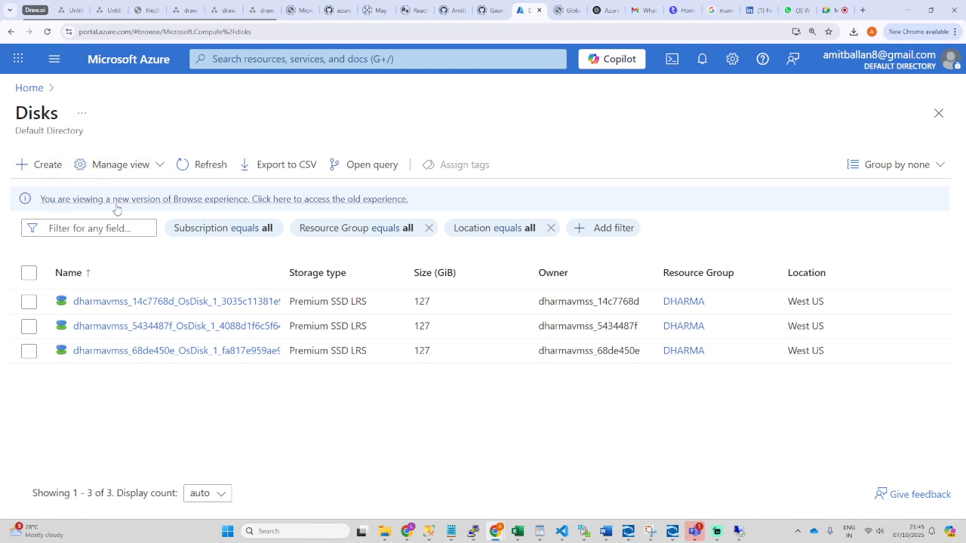
pyautogui.click(49, 166)
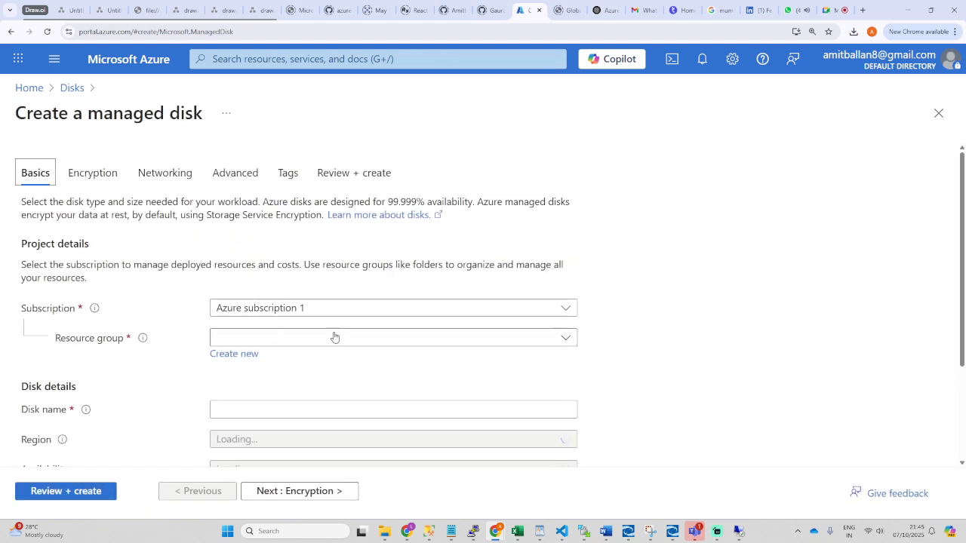
# Step: Scroll through the Create a managed disk form and highlight its page title
pyautogui.scroll(-2, 317, 332)
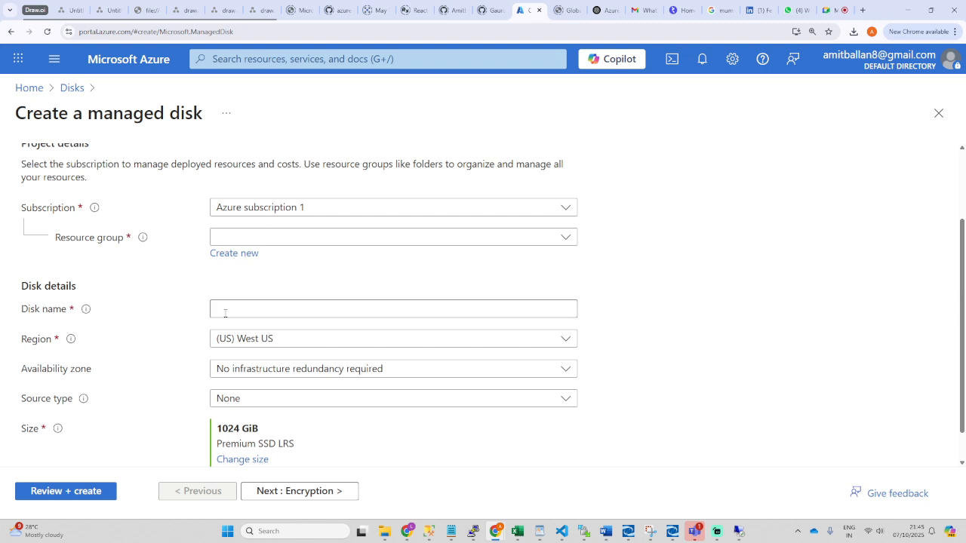
pyautogui.scroll(2, 162, 289)
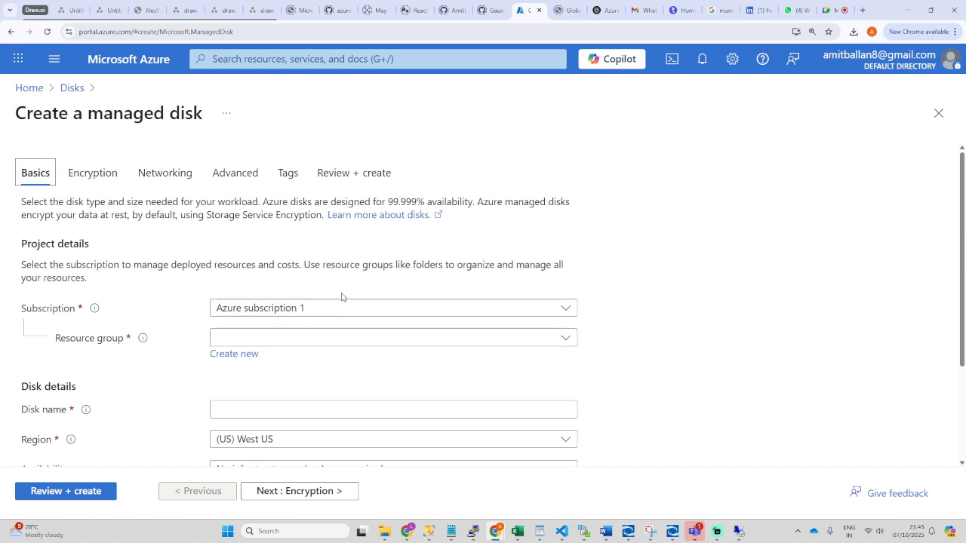
pyautogui.moveTo(16, 121); pyautogui.dragTo(194, 128)
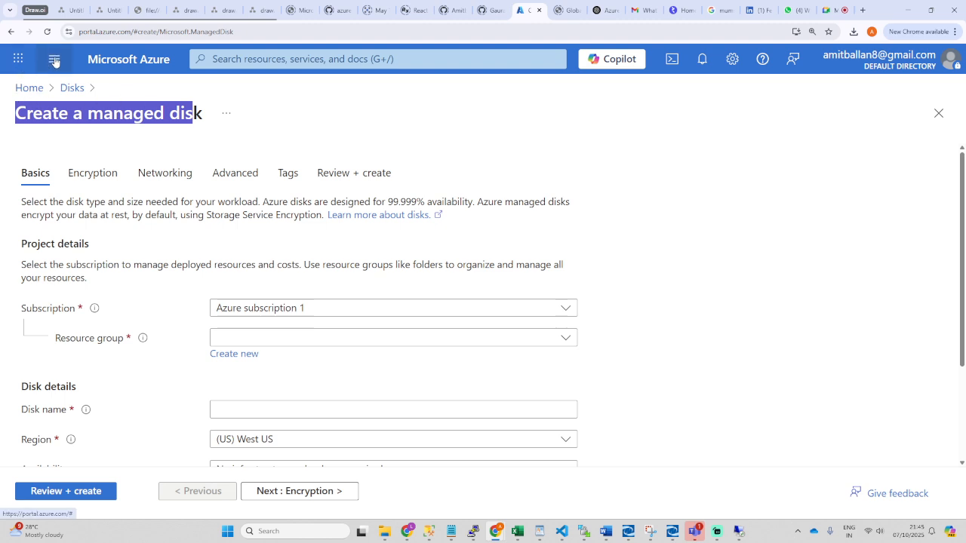
# Step: Return Home and open the dharmavmss scale set from Virtual machine scale sets
pyautogui.click(40, 88)
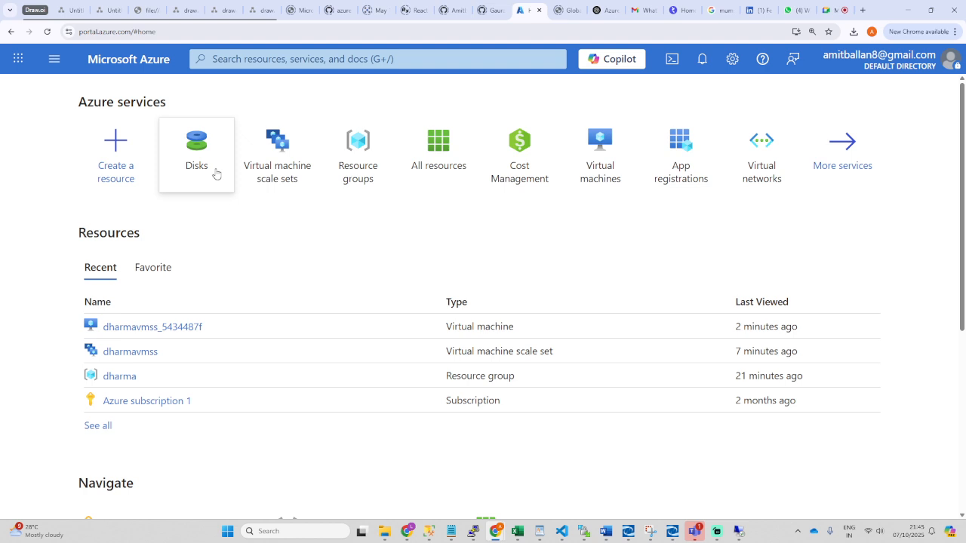
pyautogui.click(278, 163)
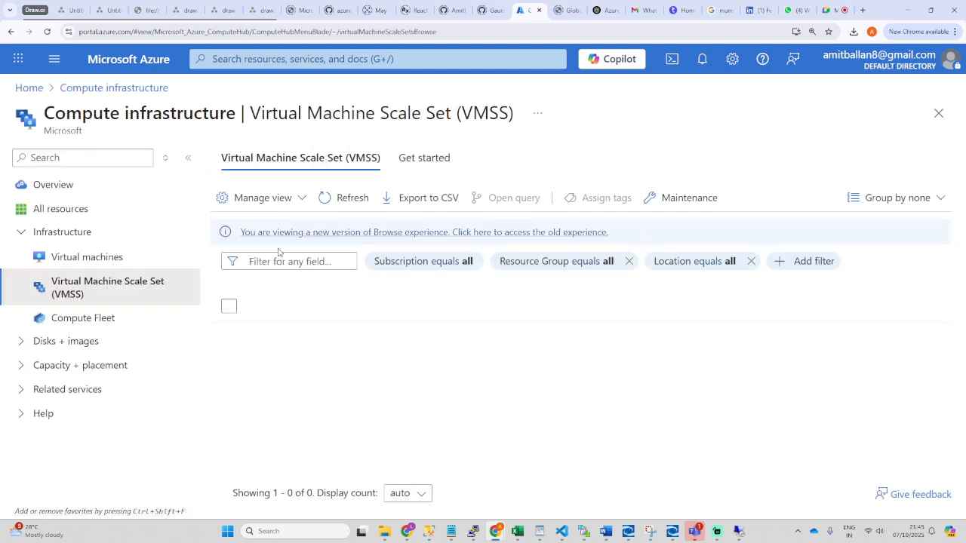
pyautogui.click(289, 336)
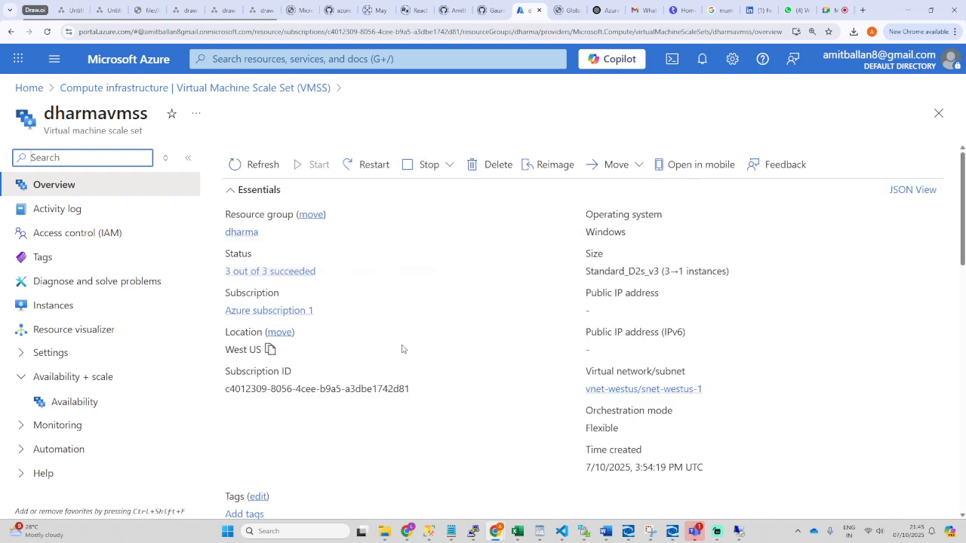
# Step: List dharmavmss's instances and open instance dharmavmss_14c7768d
pyautogui.scroll(-1, 181, 446)
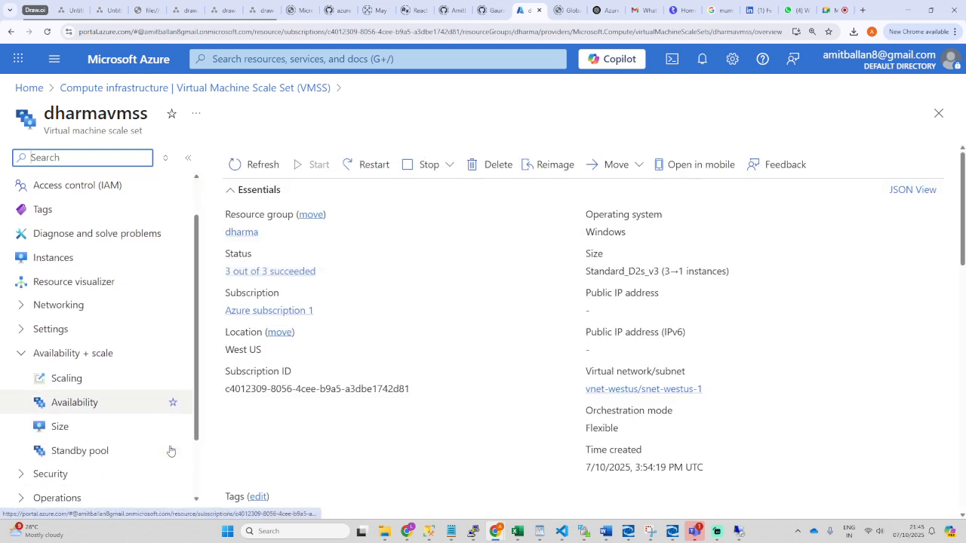
pyautogui.click(53, 255)
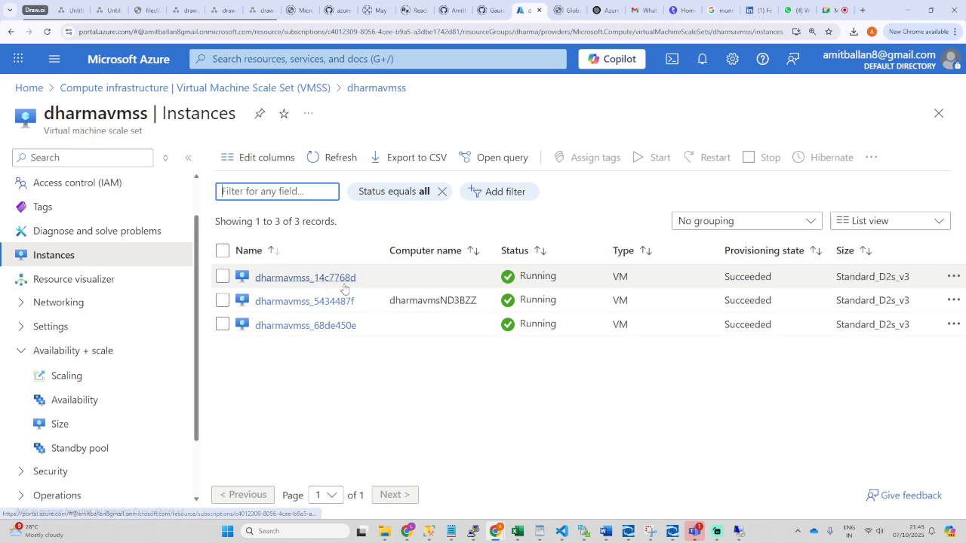
pyautogui.click(305, 279)
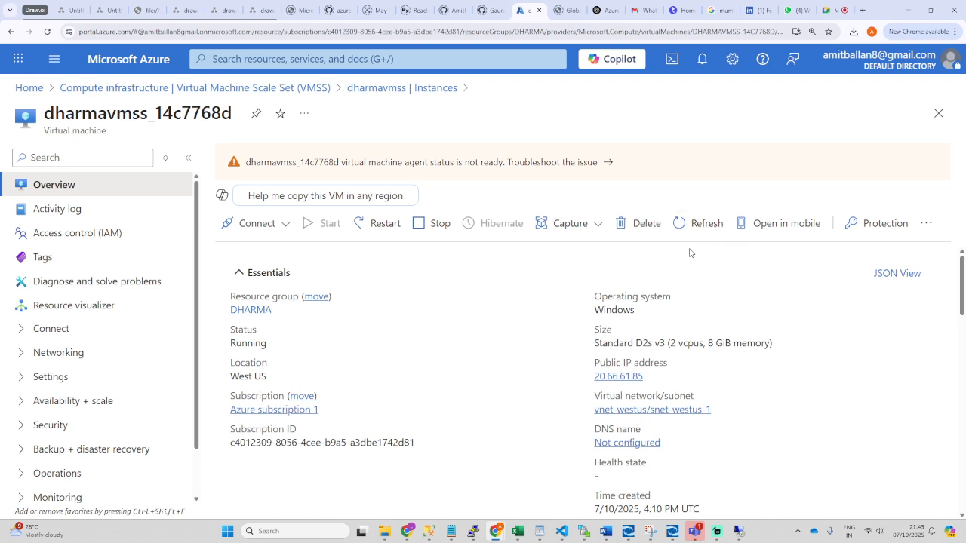
# Step: Open the Native RDP connection settings for dharmavmss_14c7768d
pyautogui.click(257, 224)
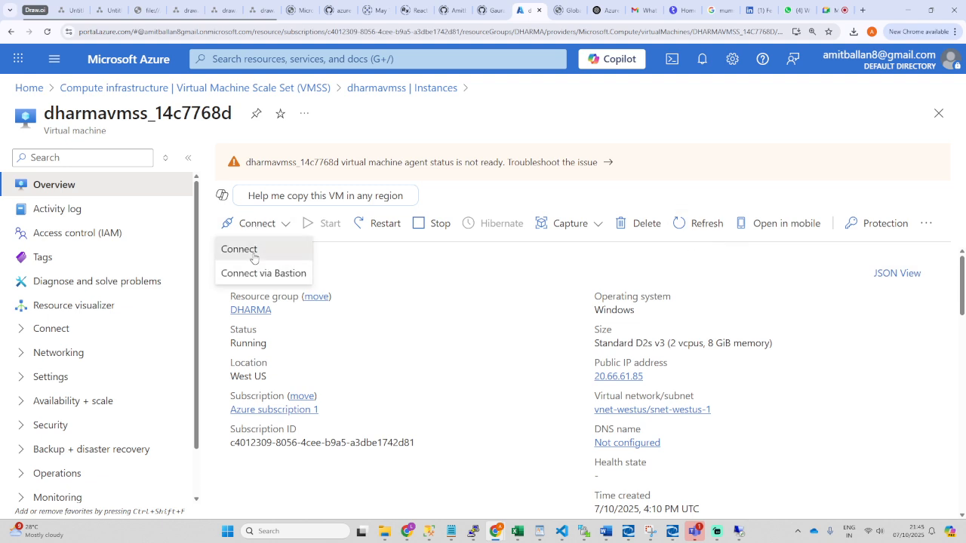
pyautogui.click(237, 249)
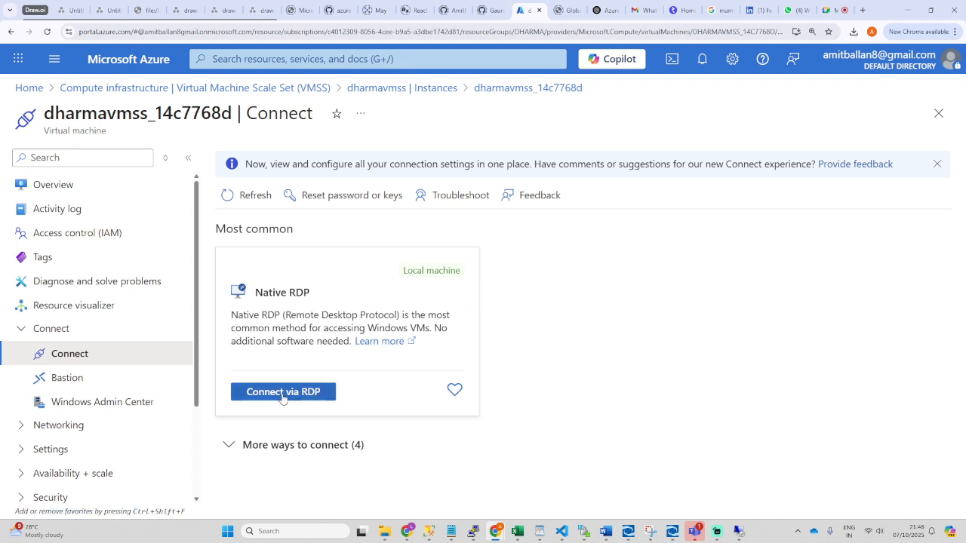
pyautogui.click(317, 393)
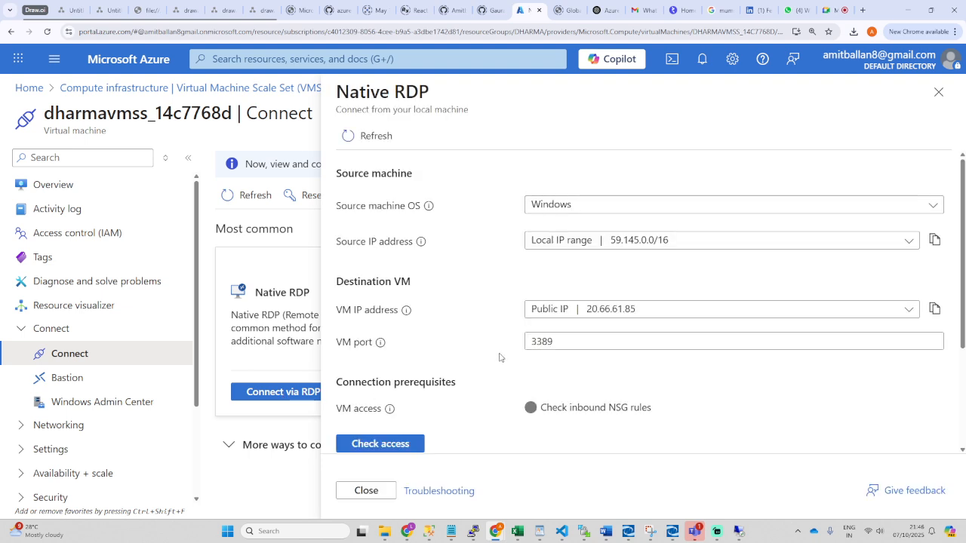
# Step: Check access to confirm port 3389 is allowed, then download the RDP file
pyautogui.scroll(-2, 604, 413)
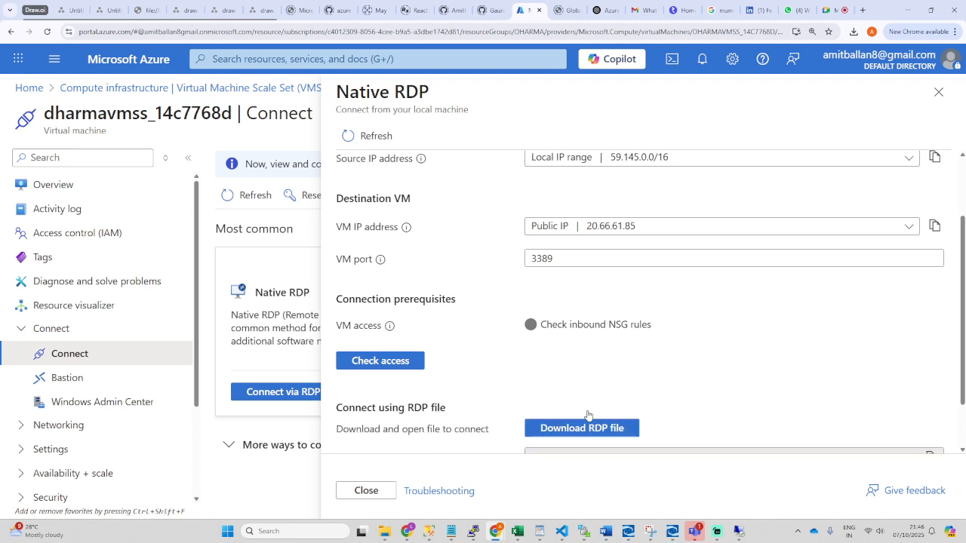
pyautogui.click(388, 343)
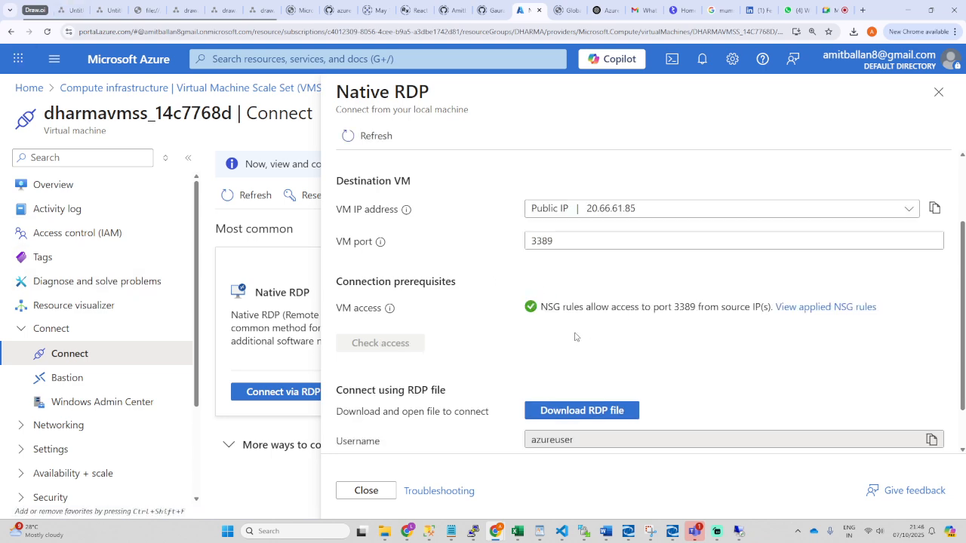
pyautogui.moveTo(542, 306); pyautogui.dragTo(711, 307)
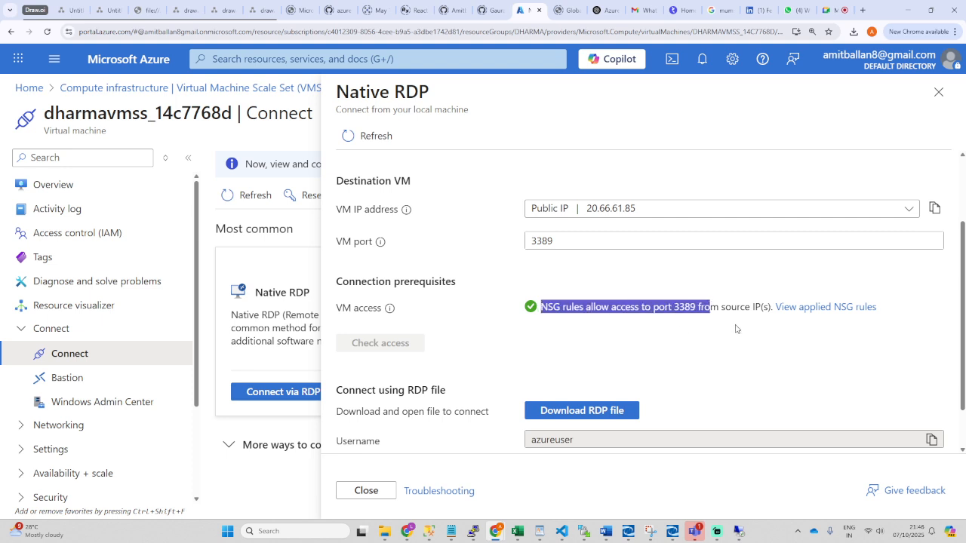
pyautogui.click(626, 411)
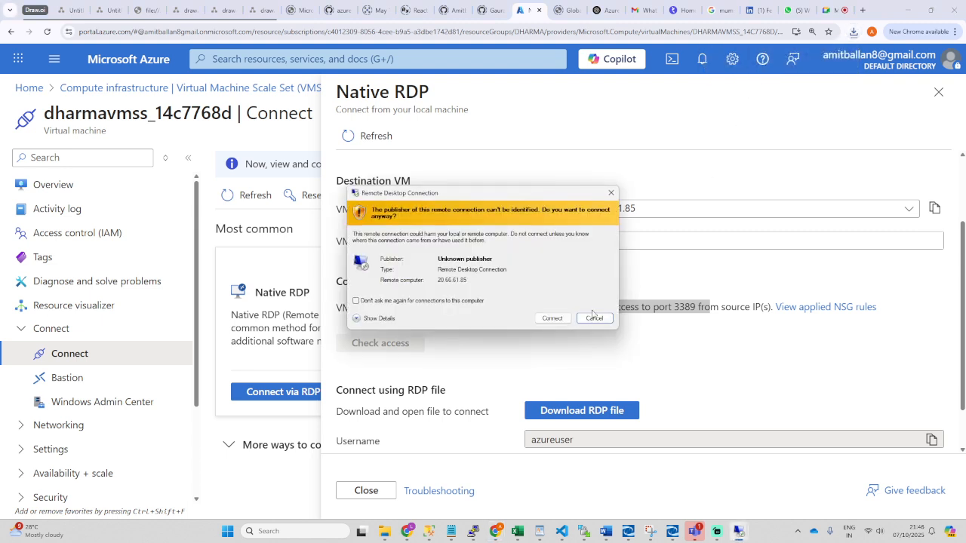
# Step: Connect to 20.66.61.85, sign in with the account password, and accept the certificate
pyautogui.click(550, 317)
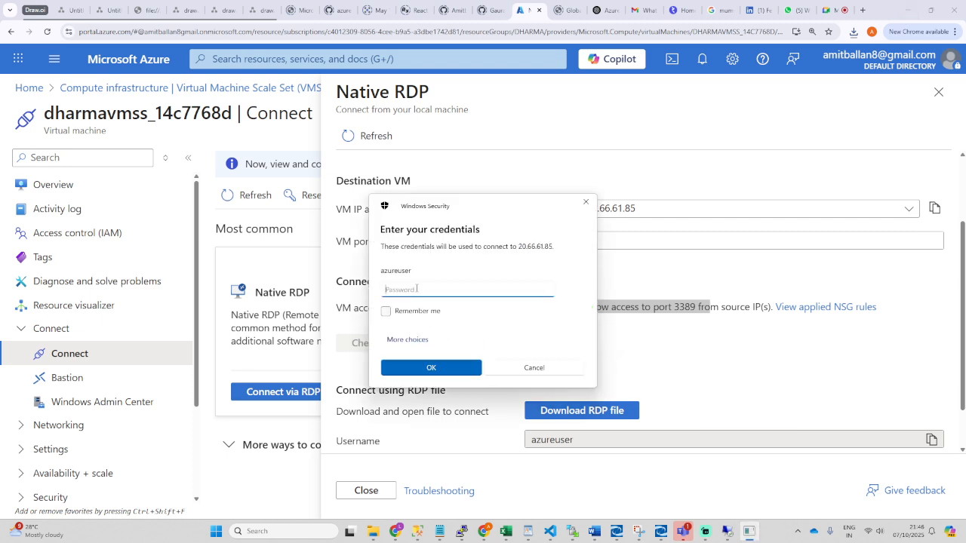
pyautogui.write('••••••••••••')
pyautogui.press('Return')
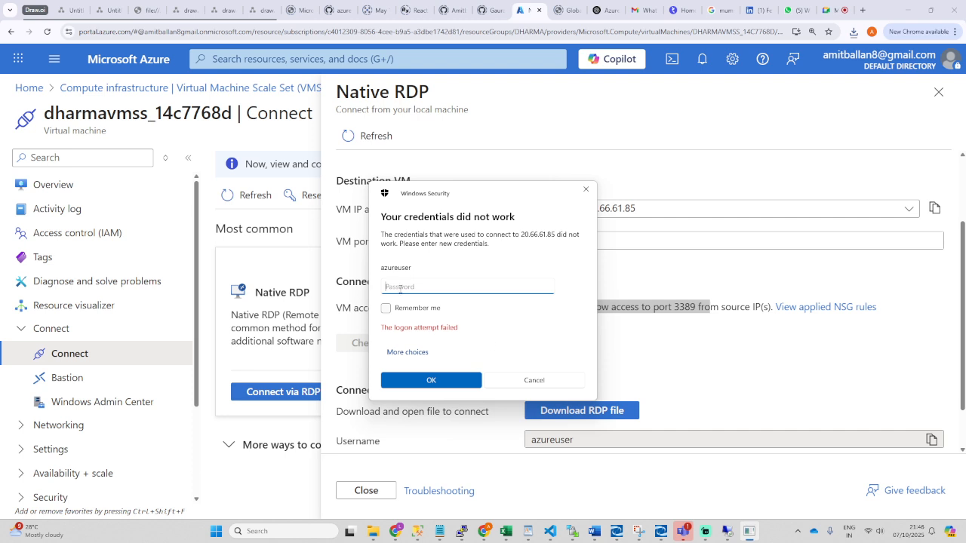
pyautogui.write('•')
pyautogui.press('Return')
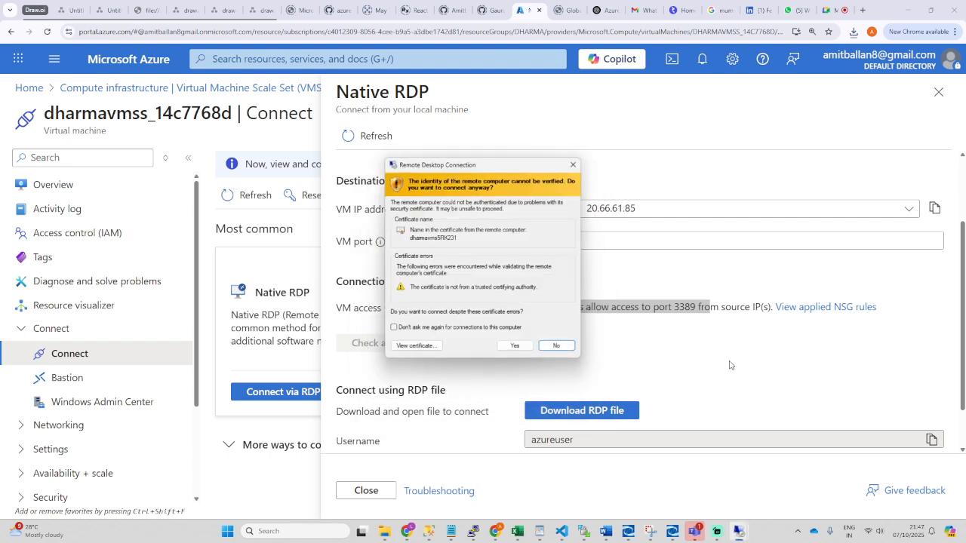
pyautogui.click(510, 347)
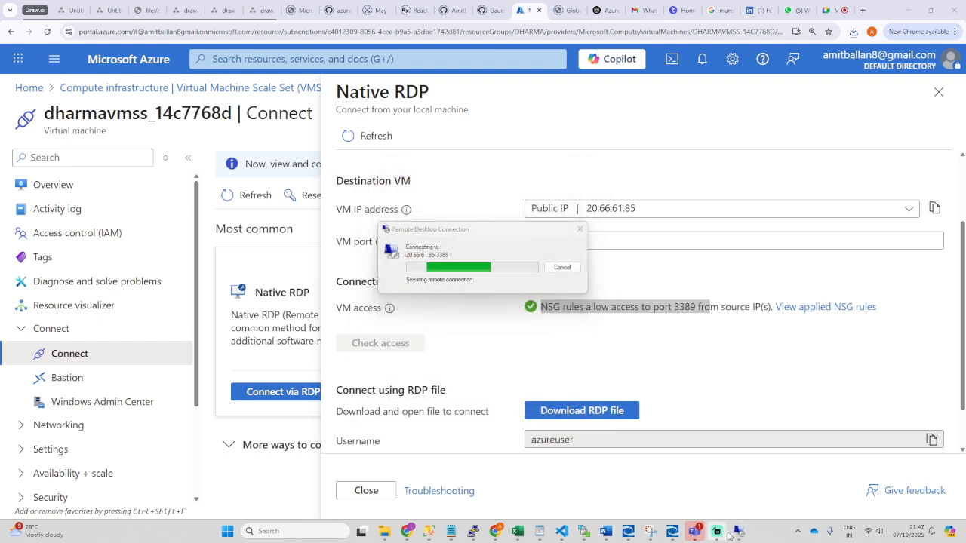
# Step: Bring up the 20.66.61.85 remote session window and minimize it
pyautogui.moveTo(738, 531)
pyautogui.click(704, 478)
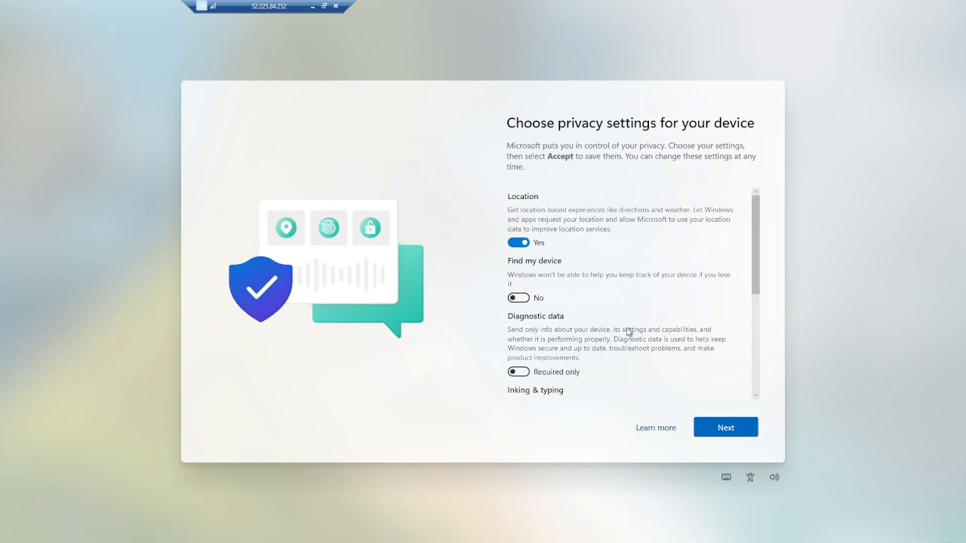
pyautogui.click(312, 6)
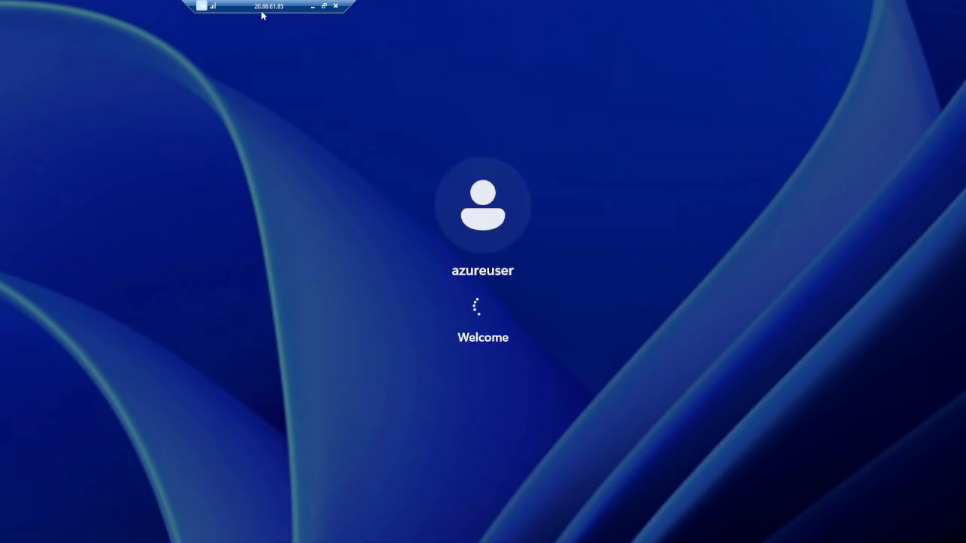
pyautogui.click(312, 6)
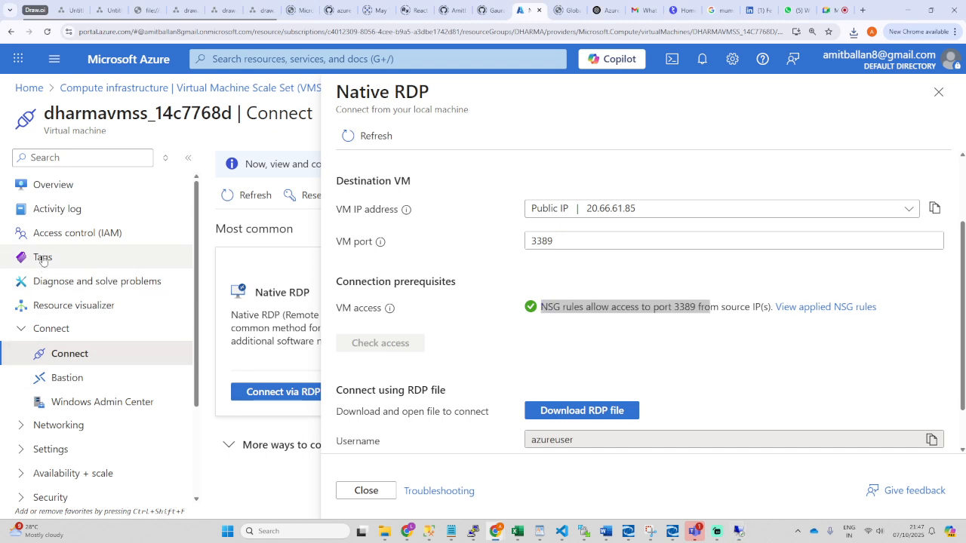
# Step: Close the Native RDP pane and open the dharmavmss Scaling settings
pyautogui.click(938, 91)
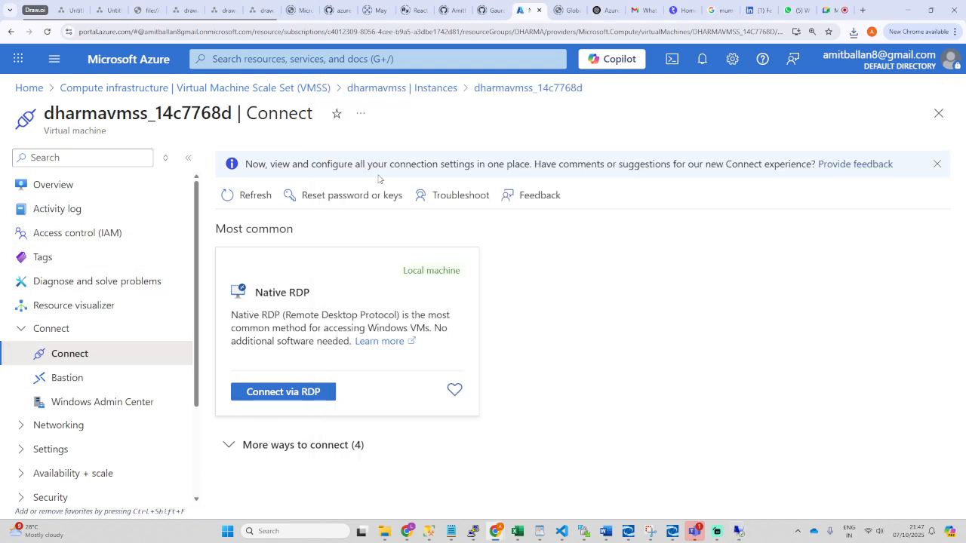
pyautogui.click(404, 89)
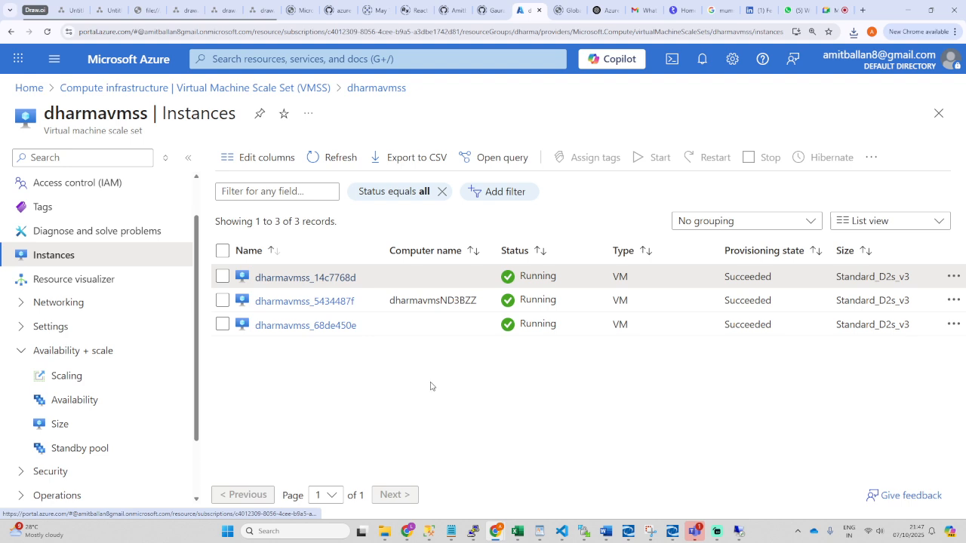
pyautogui.click(60, 379)
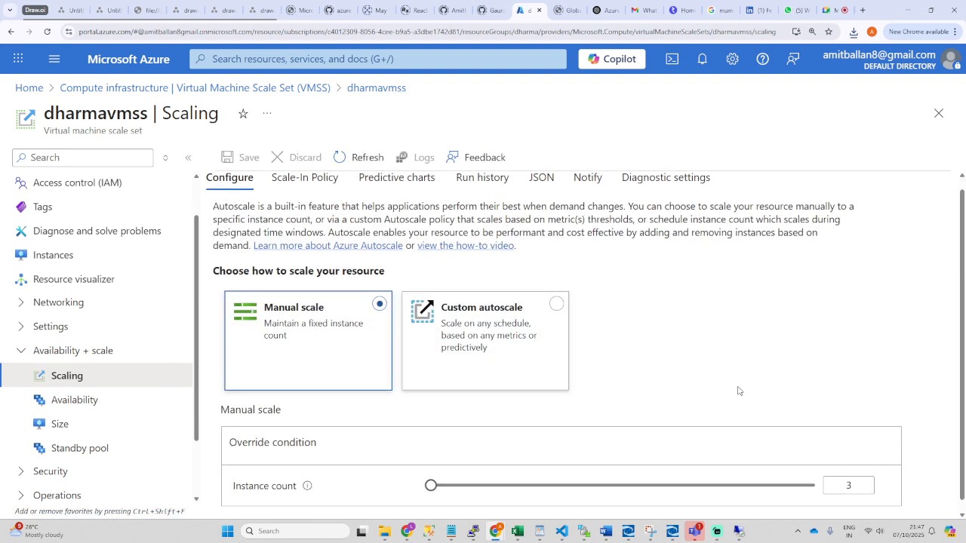
# Step: Set the Manual scale instance count to 2 and save
pyautogui.click(866, 472)
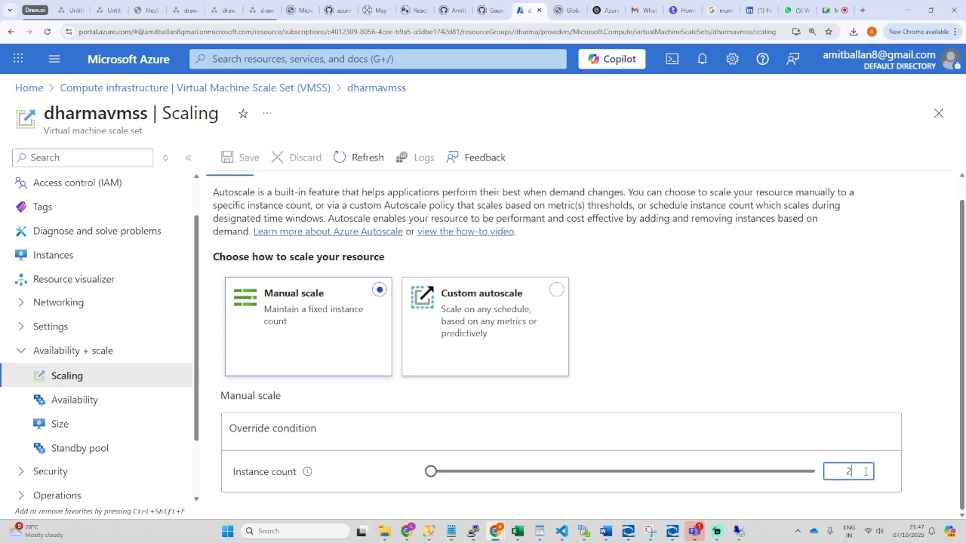
pyautogui.click(642, 386)
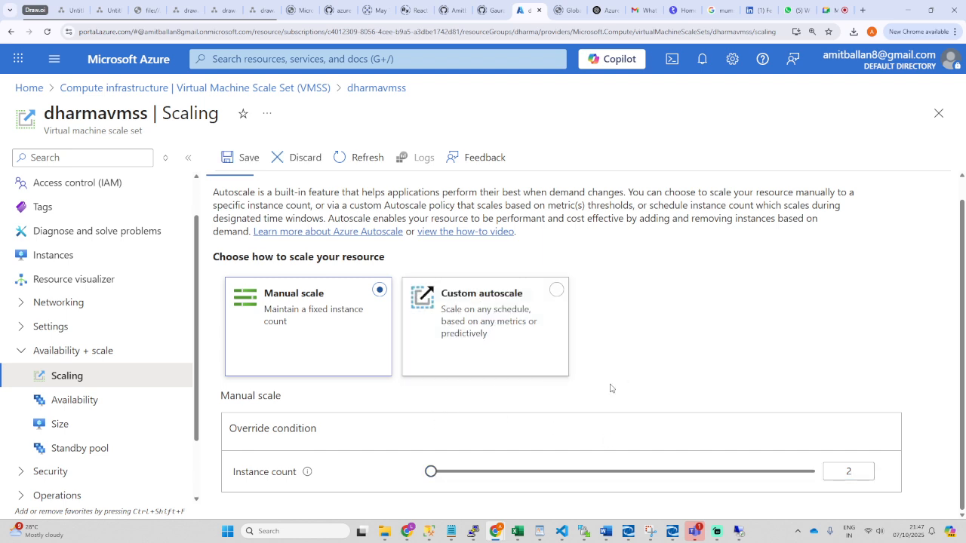
pyautogui.click(229, 160)
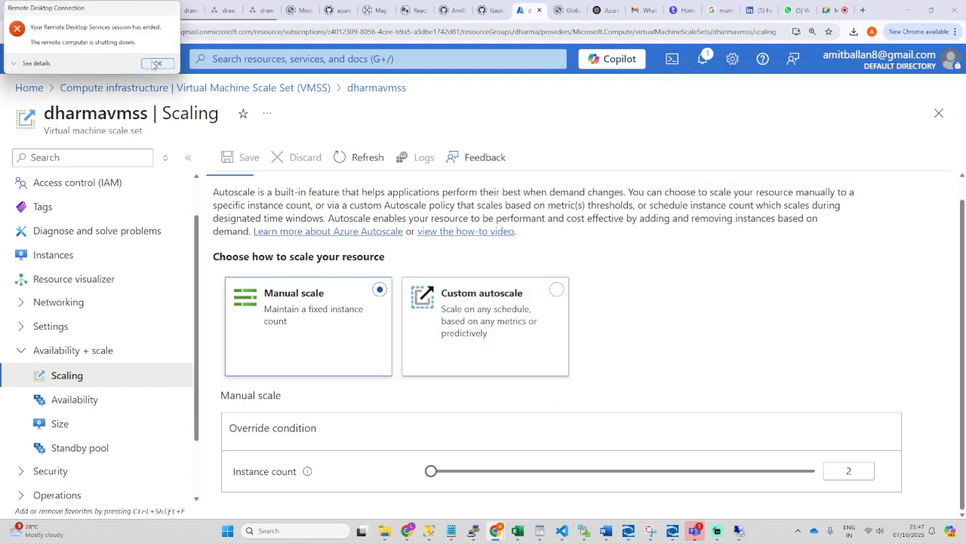
# Step: Dismiss the session-ended error and move the Remote Desktop Connection dialog aside and minimize it
pyautogui.click(158, 63)
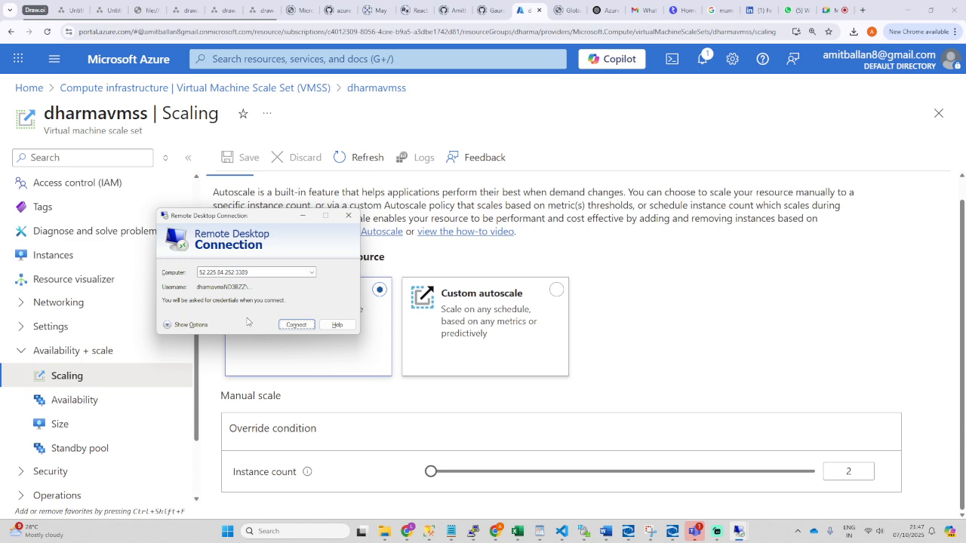
pyautogui.doubleClick(212, 275)
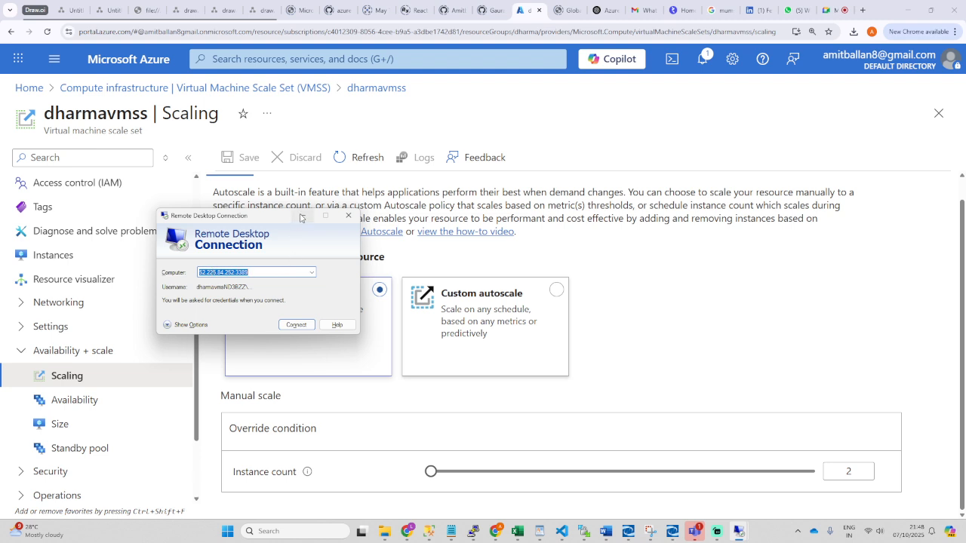
pyautogui.moveTo(278, 219); pyautogui.dragTo(771, 257)
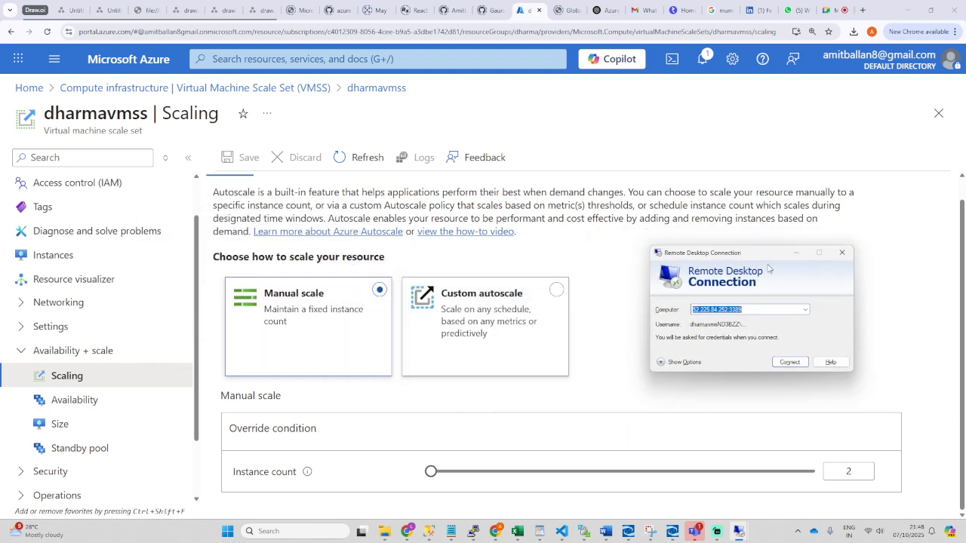
pyautogui.click(797, 254)
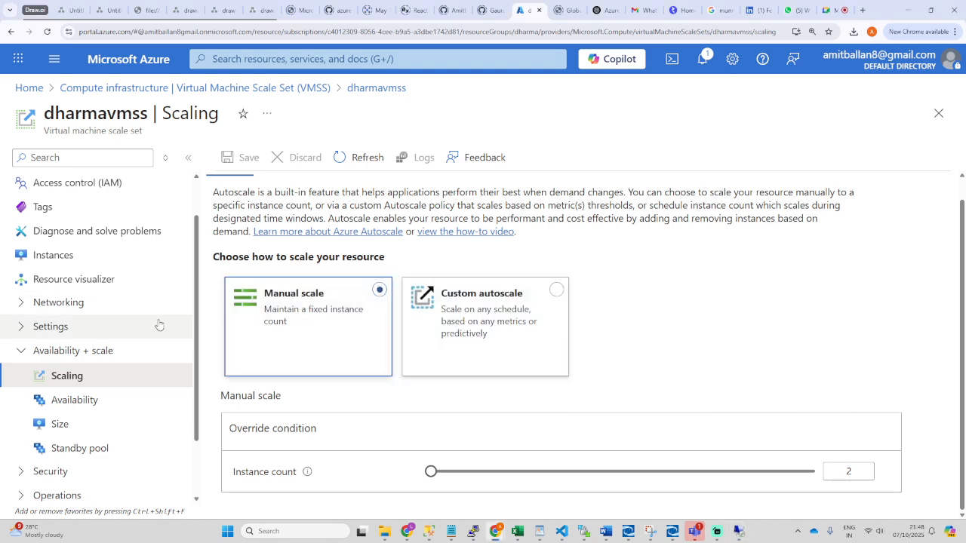
# Step: Refresh the dharmavmss instance list repeatedly and check notifications for the scaling update
pyautogui.click(39, 257)
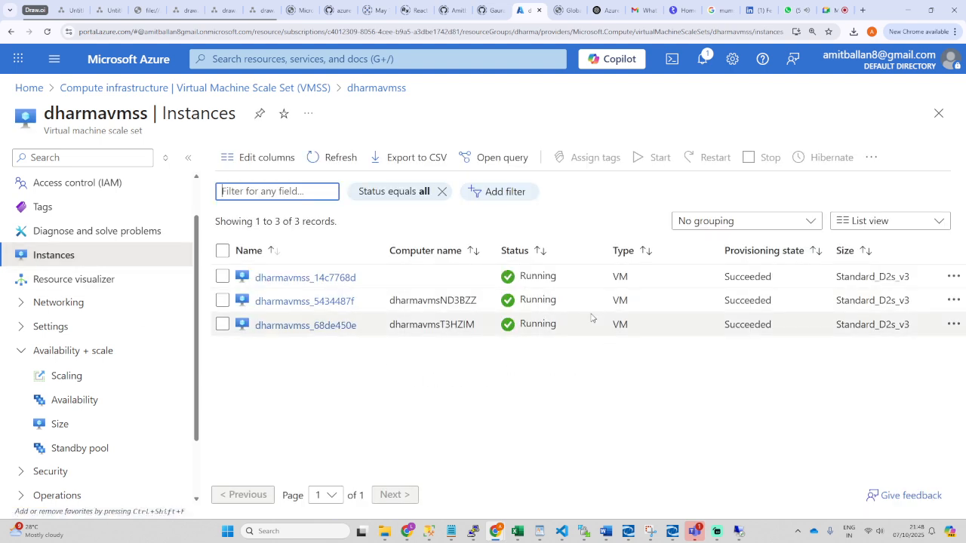
pyautogui.click(329, 158)
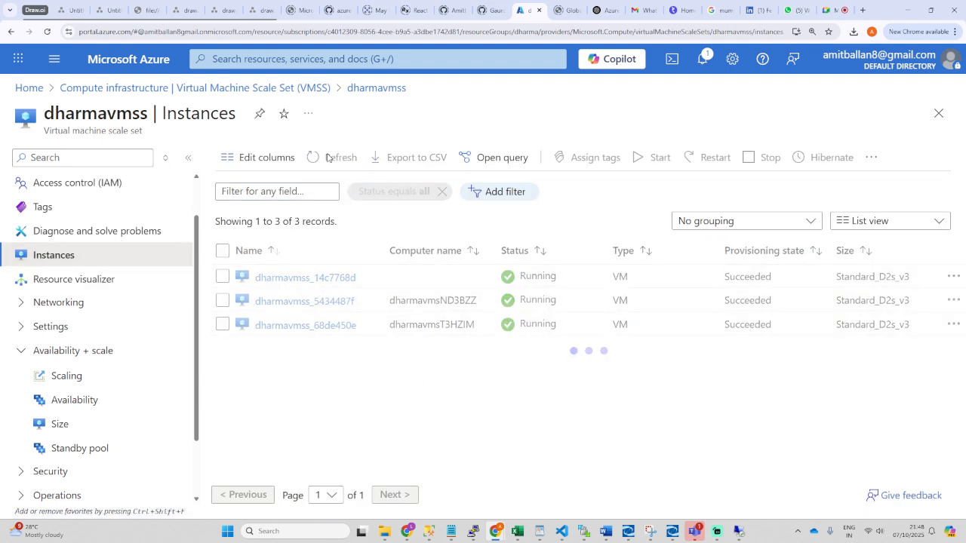
pyautogui.click(328, 158)
pyautogui.click(329, 159)
pyautogui.click(328, 160)
pyautogui.click(704, 61)
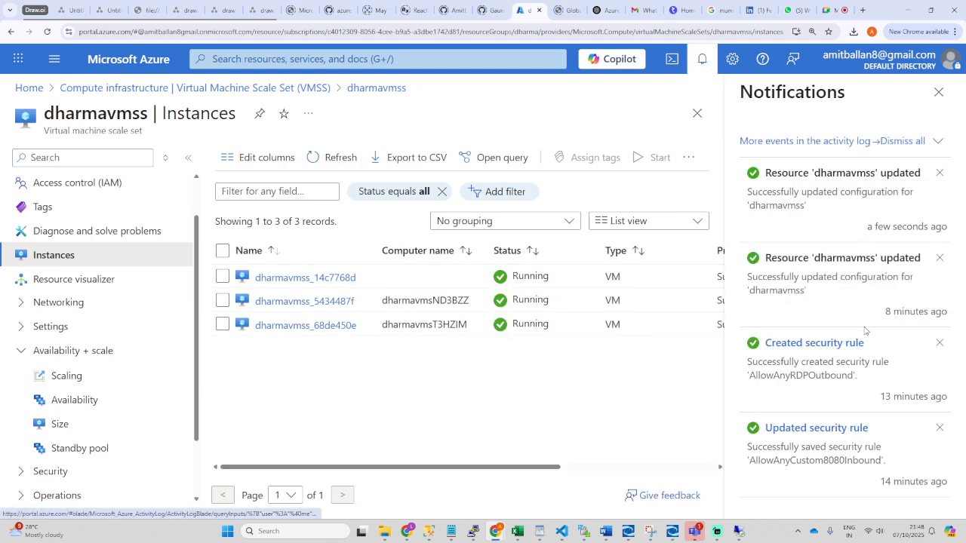
pyautogui.click(939, 92)
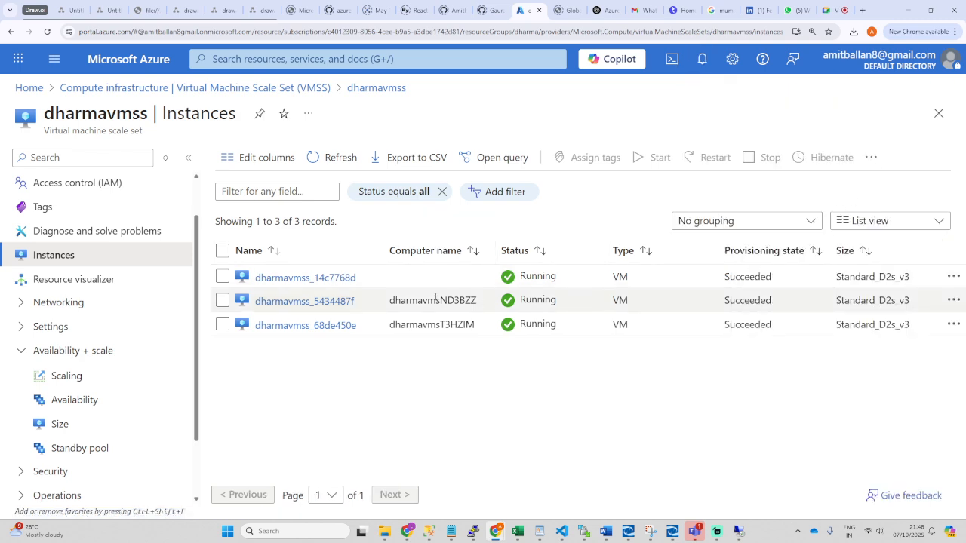
pyautogui.click(324, 163)
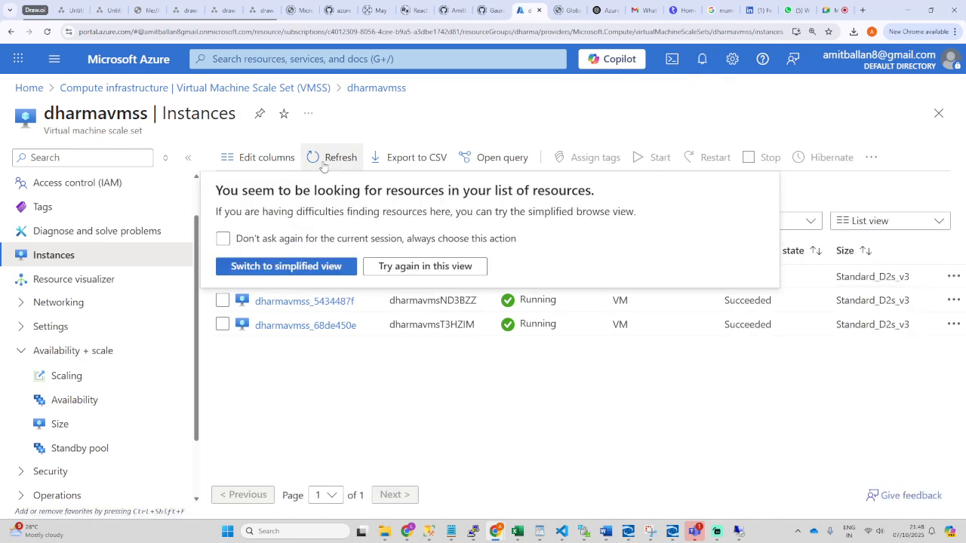
pyautogui.click(400, 385)
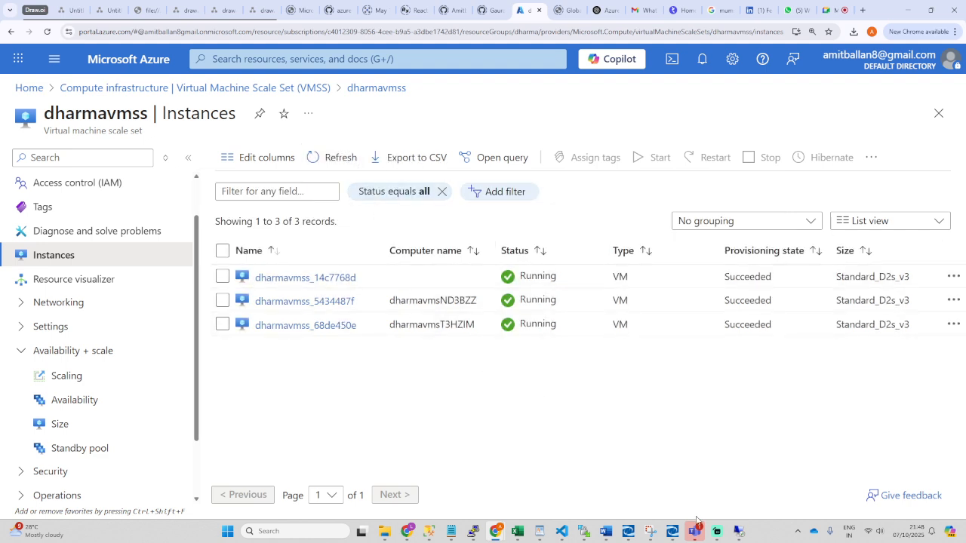
# Step: Retry the Remote Desktop connection to the instance
pyautogui.moveTo(740, 532)
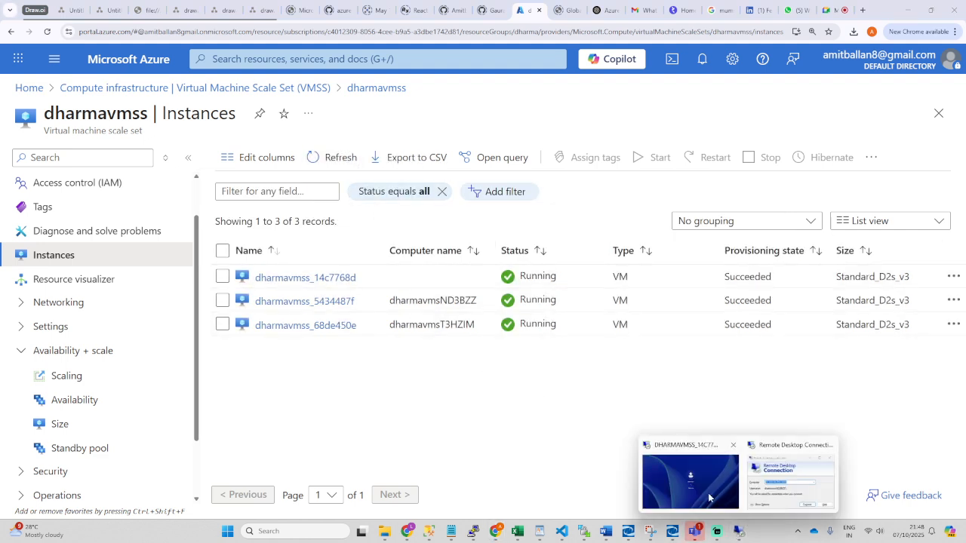
pyautogui.click(771, 486)
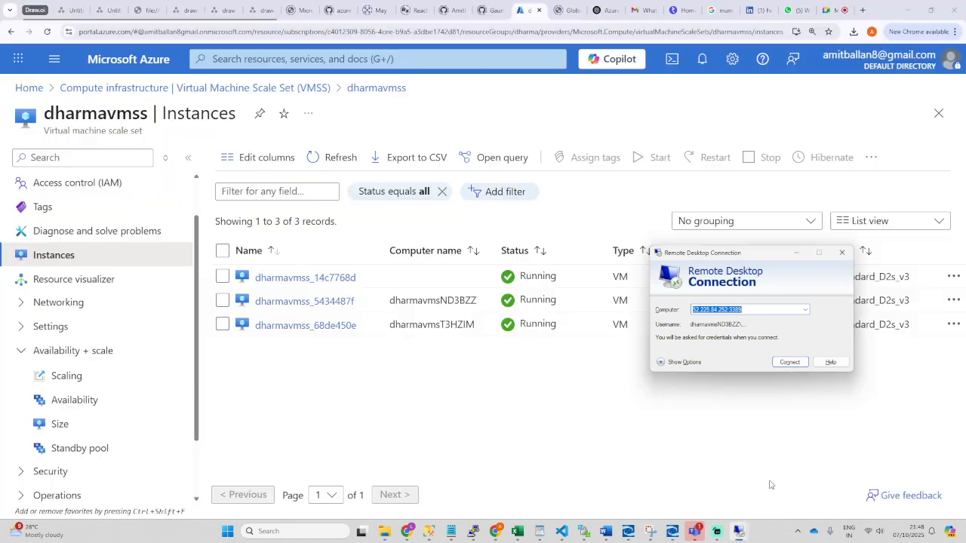
pyautogui.click(789, 363)
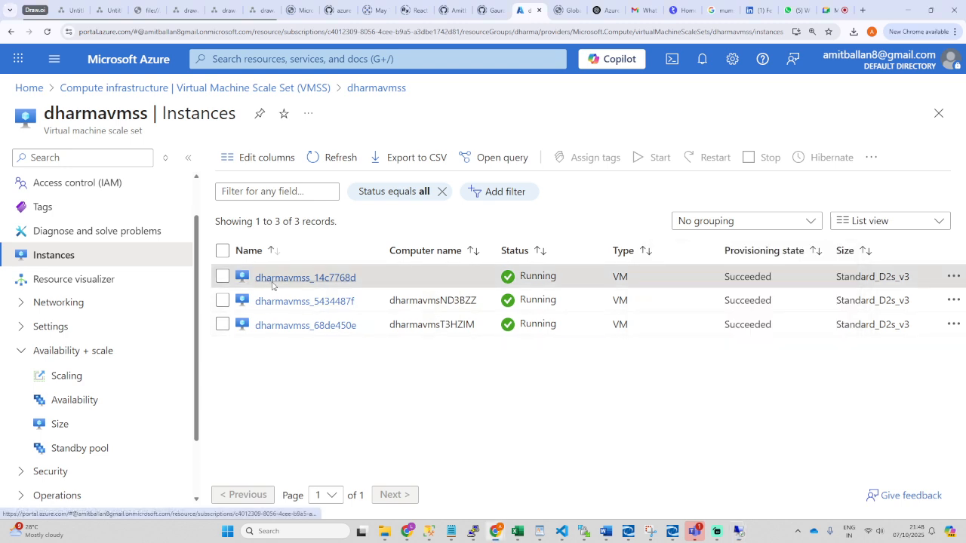
# Step: Check dharmavmss_14c7768d, dismiss the RDP error, and open dharmavmss_5434487f
pyautogui.click(273, 279)
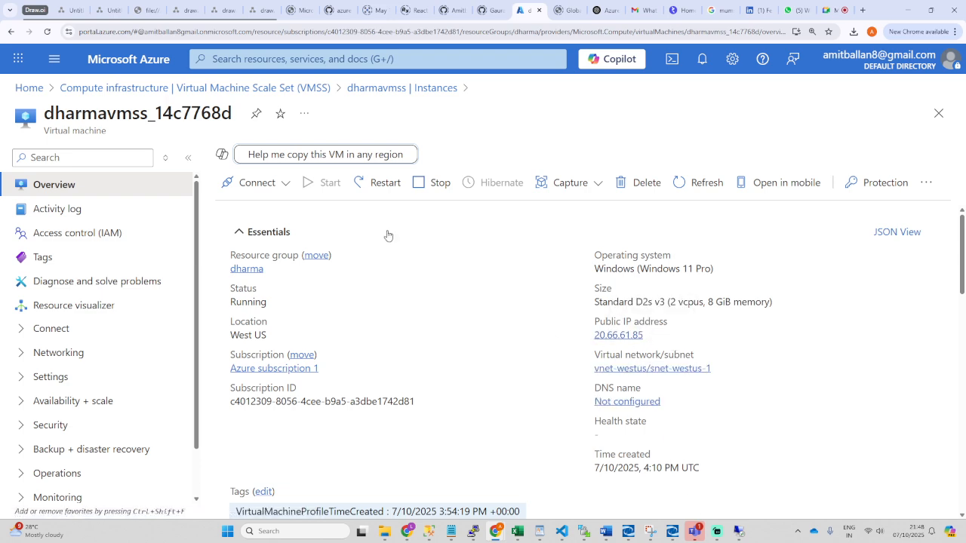
pyautogui.click(364, 90)
pyautogui.click(859, 335)
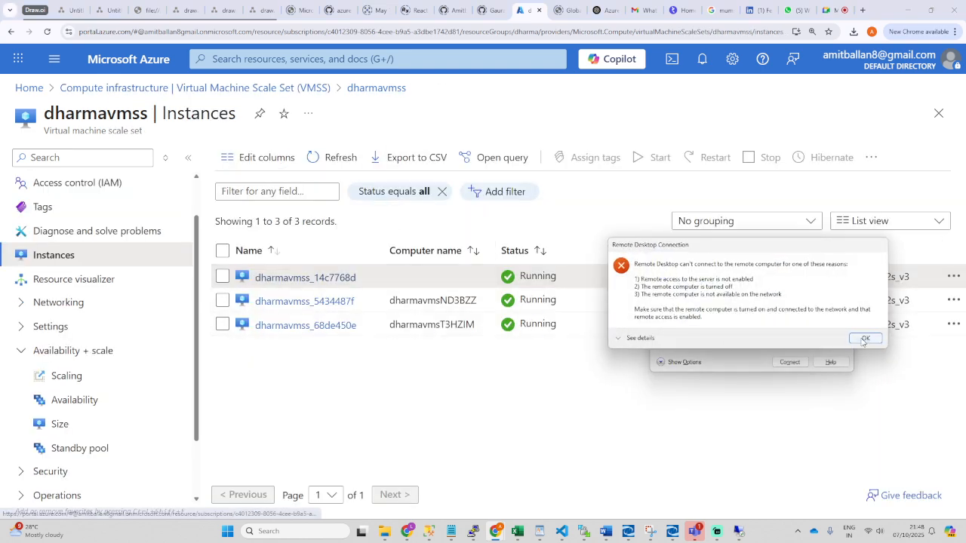
pyautogui.click(321, 303)
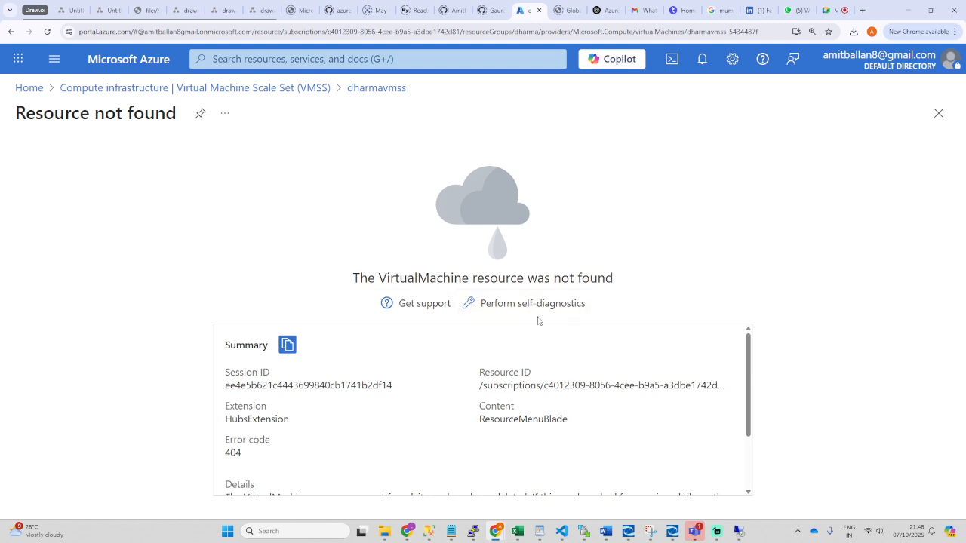
# Step: Return to dharmavmss and verify only two running instances remain
pyautogui.moveTo(361, 279); pyautogui.dragTo(630, 288)
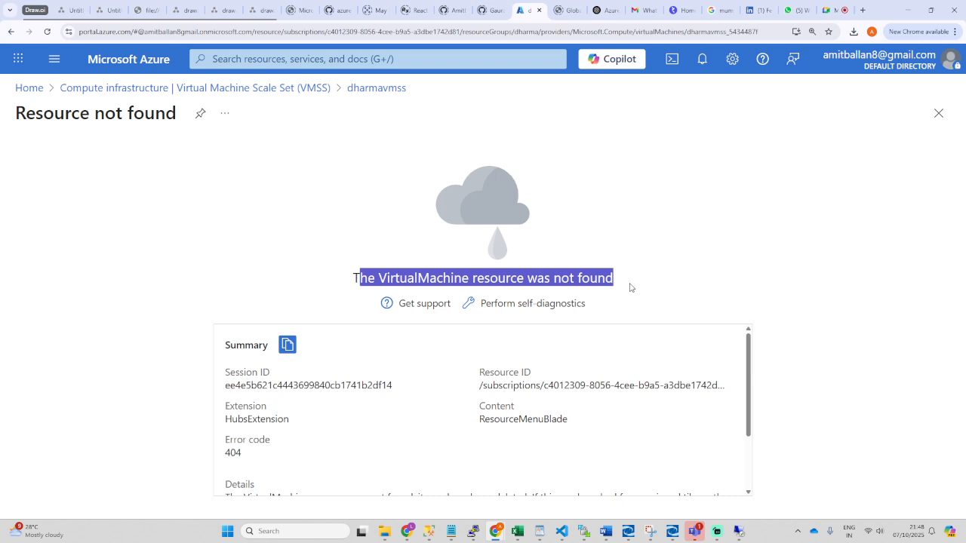
pyautogui.click(264, 92)
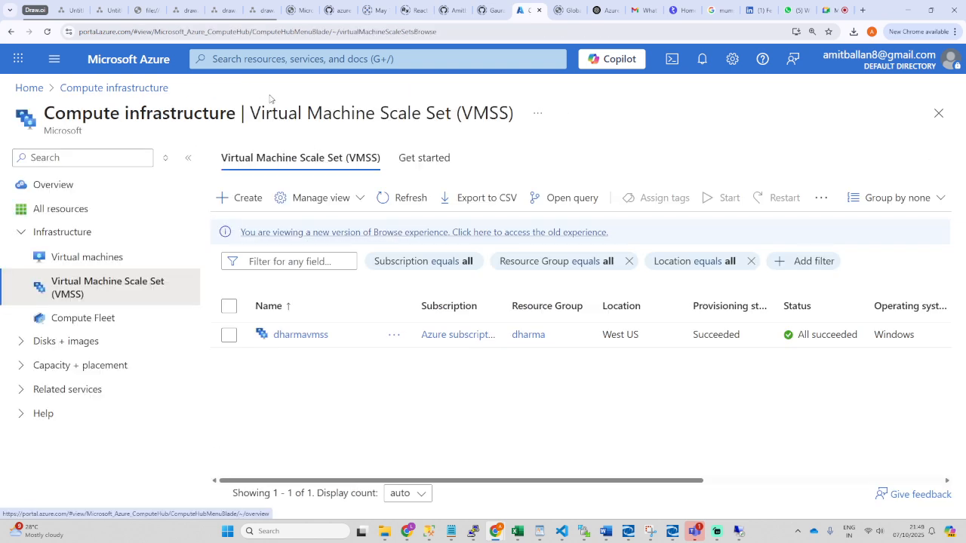
pyautogui.click(300, 335)
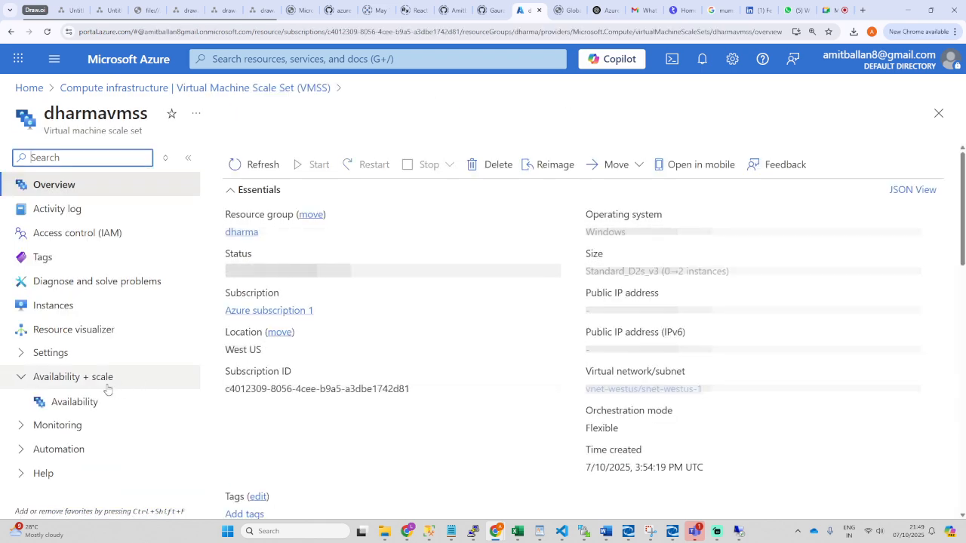
pyautogui.click(51, 305)
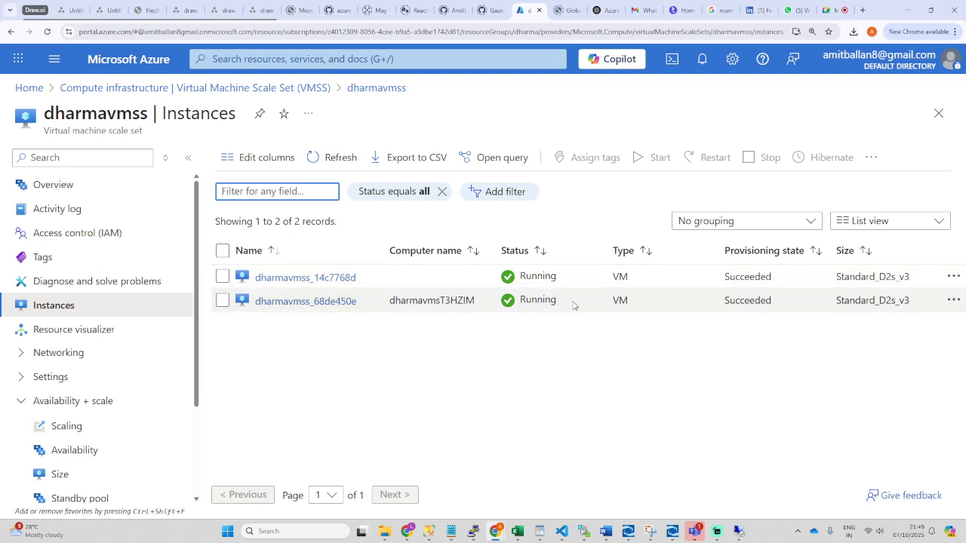
# Step: Open dharmavmss Scaling to confirm Manual scale at 2 instances
pyautogui.click(69, 427)
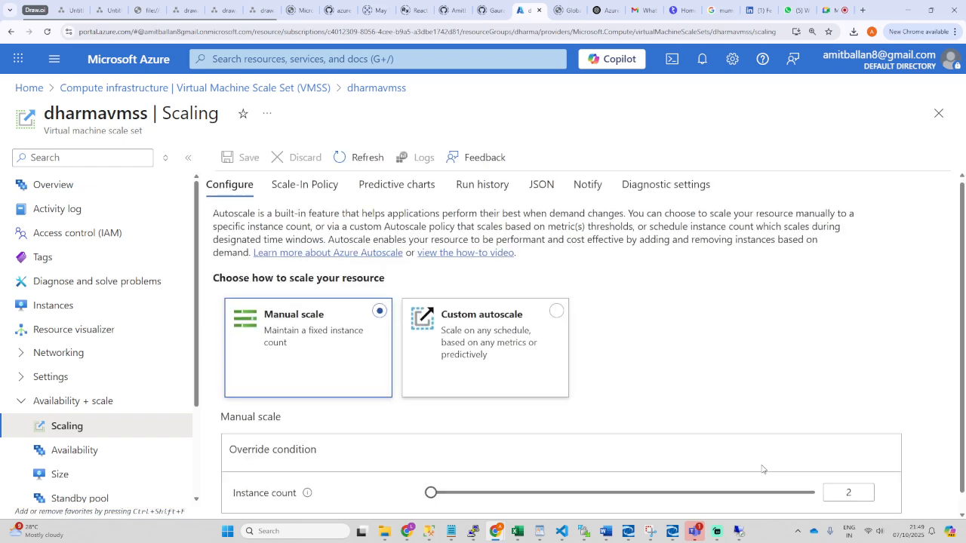
pyautogui.scroll(-1, 801, 472)
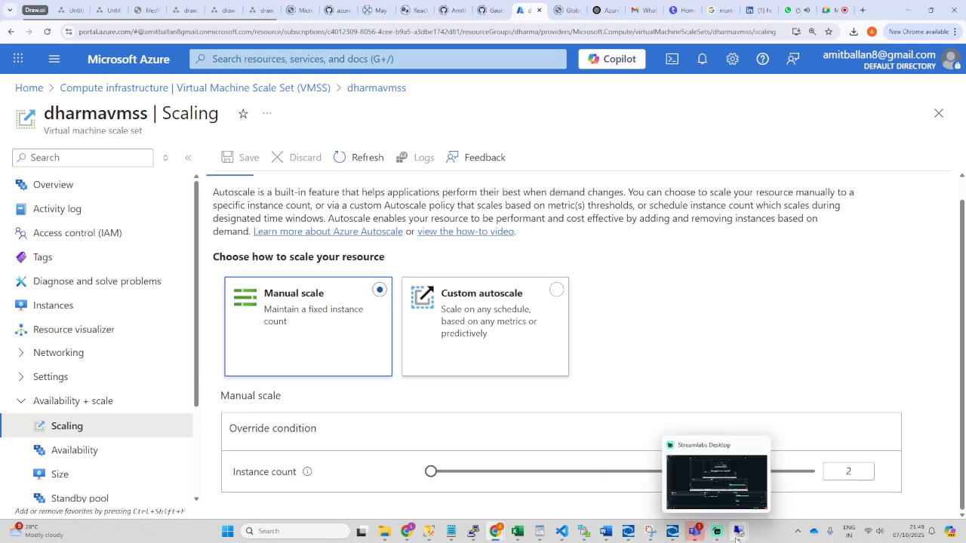
pyautogui.moveTo(717, 531)
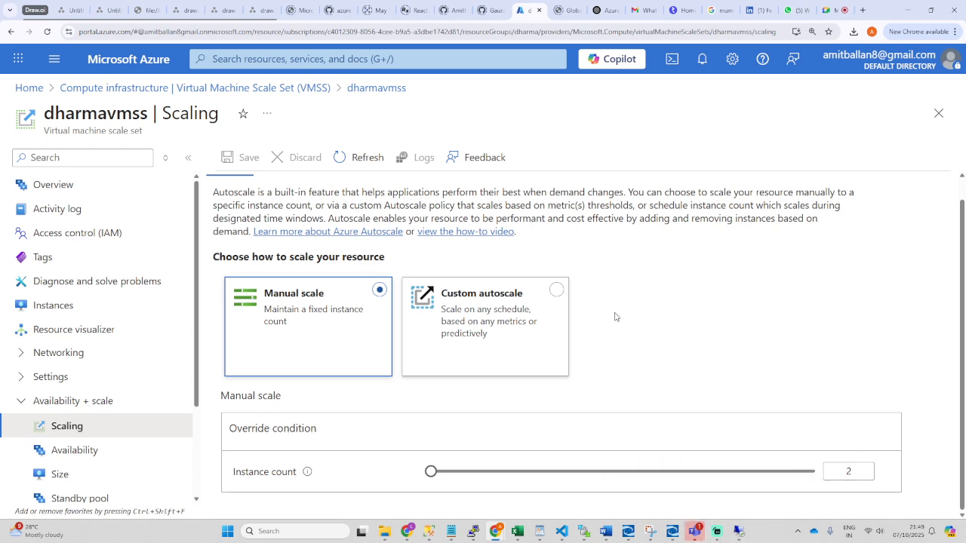
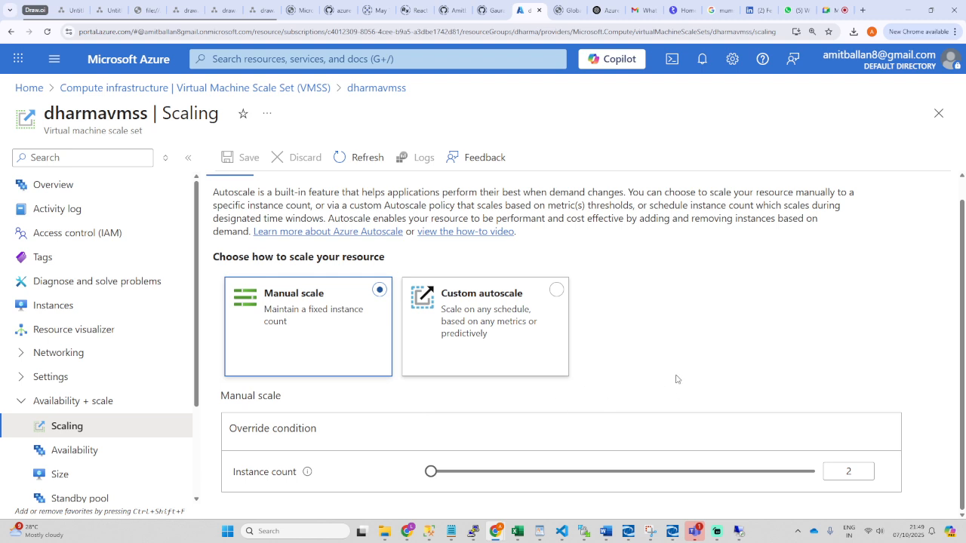
# Step: Drag the manual Instance count slider from 2 up to 654
pyautogui.moveTo(431, 471); pyautogui.dragTo(682, 471)
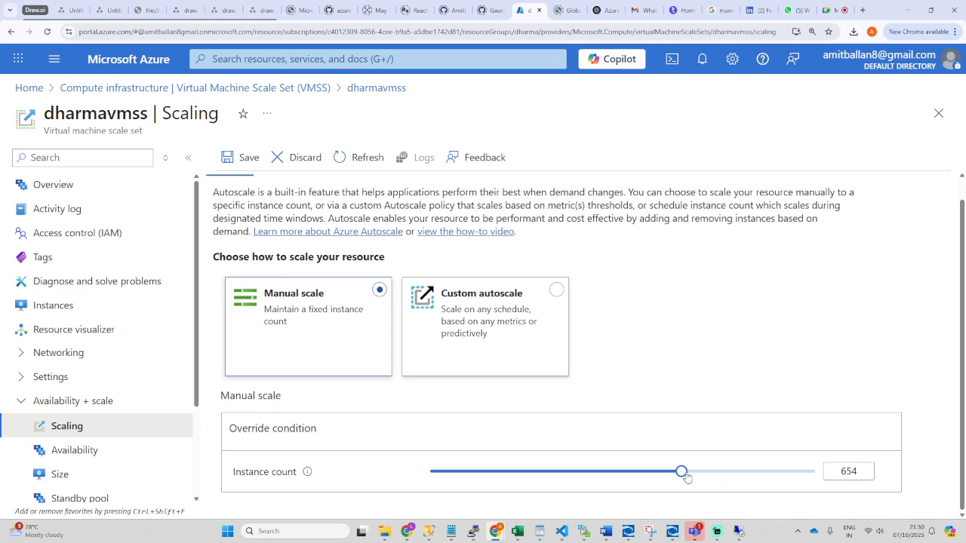
pyautogui.moveTo(692, 472); pyautogui.dragTo(625, 483)
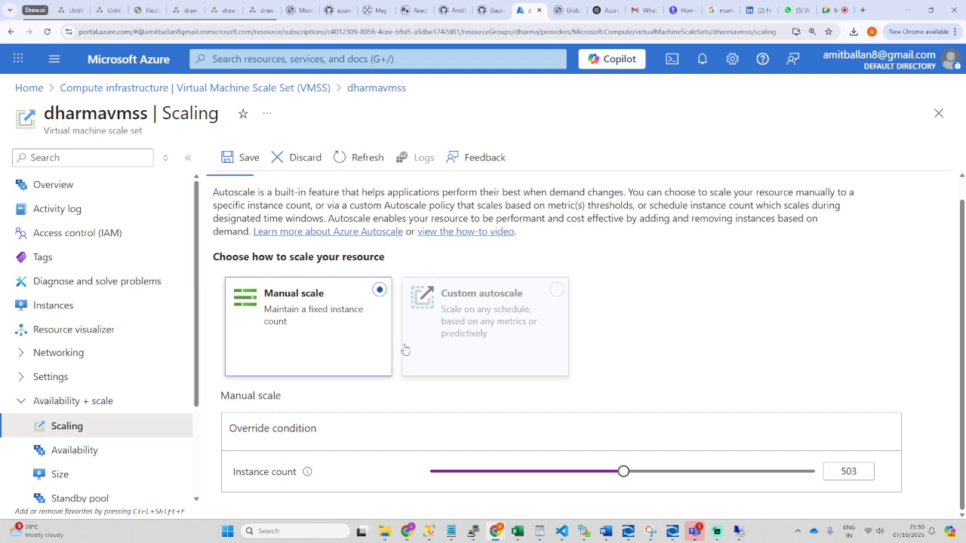
# Step: Open dharmavmss_14c7768d from Instances, then close it to return to the two-VM list
pyautogui.click(68, 306)
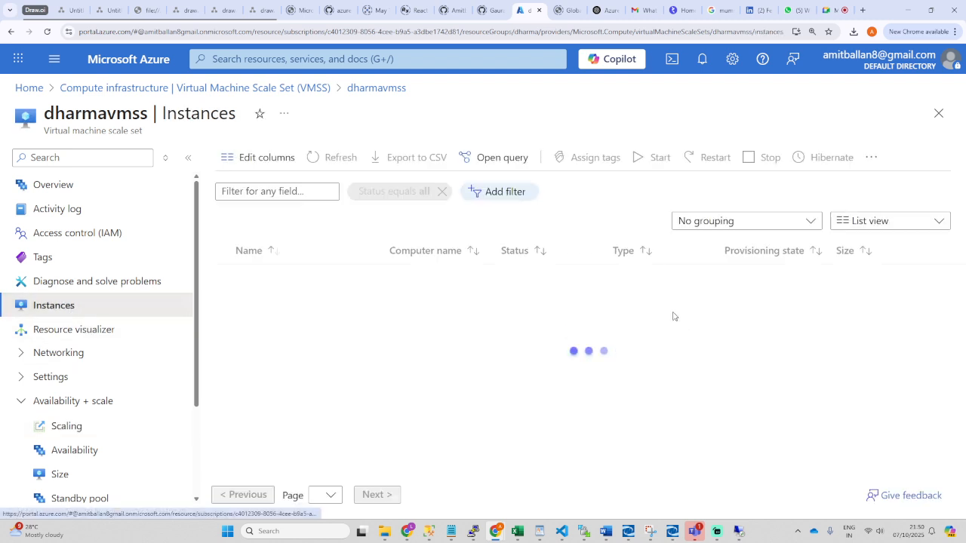
pyautogui.click(222, 276)
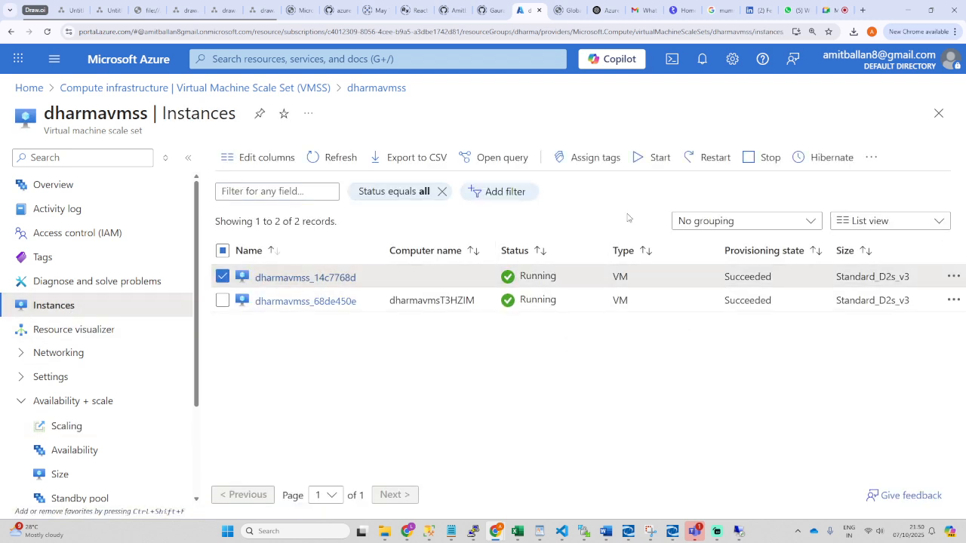
pyautogui.click(303, 278)
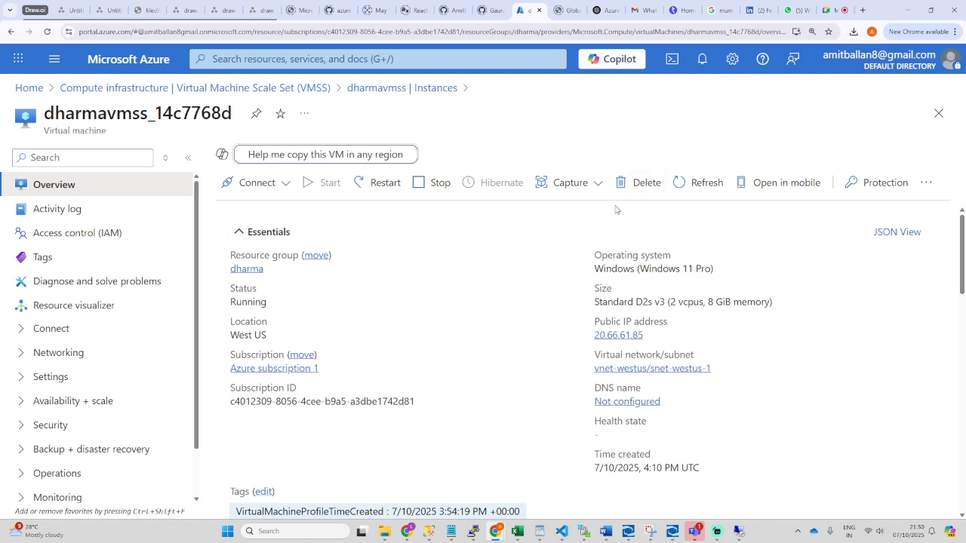
pyautogui.click(939, 113)
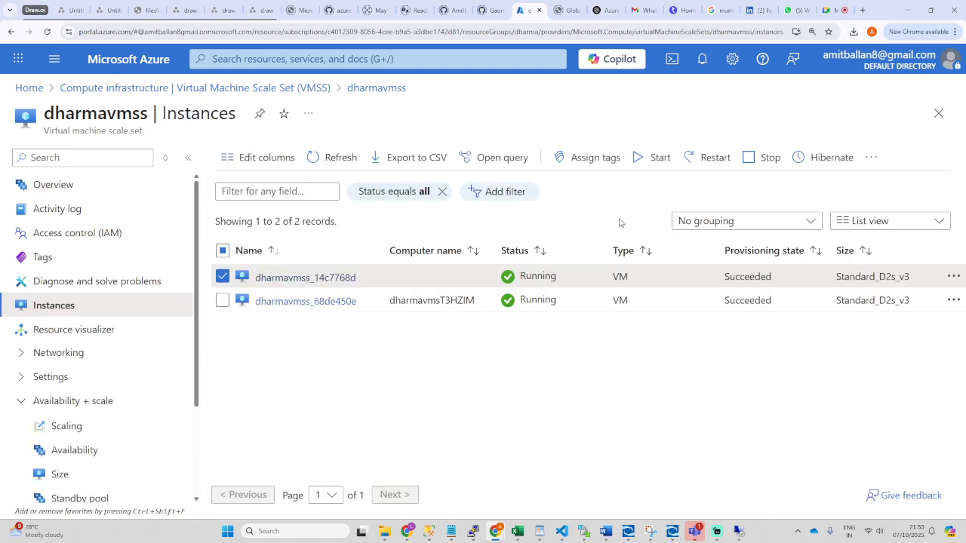
# Step: Reopen Scaling and keep dharma as the custom autoscale resource group
pyautogui.click(56, 431)
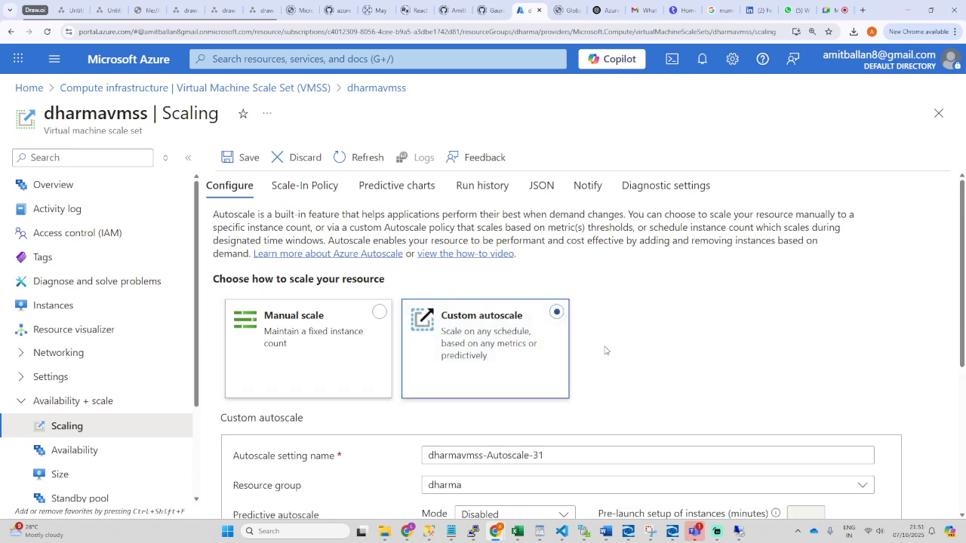
pyautogui.scroll(-1, 657, 340)
pyautogui.scroll(-4, 657, 340)
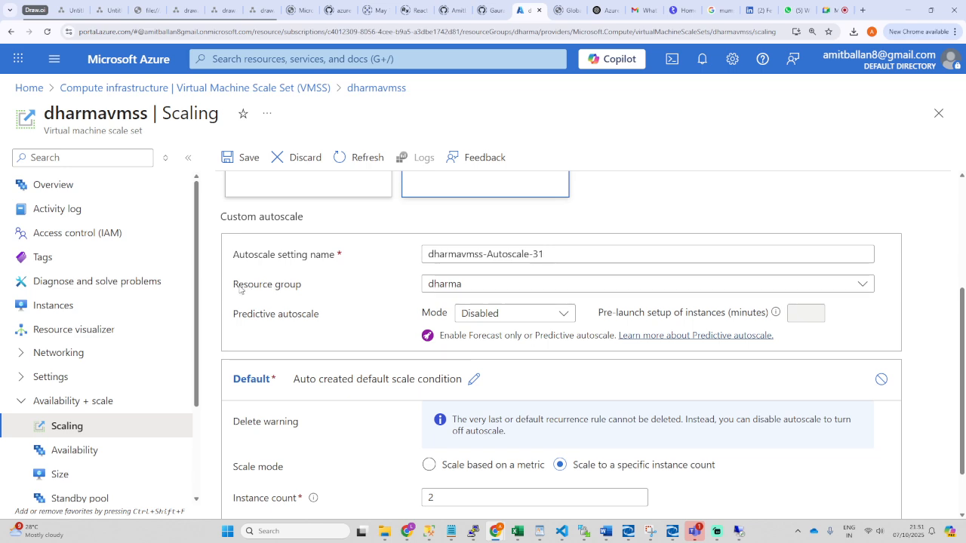
pyautogui.moveTo(240, 290); pyautogui.dragTo(302, 289)
pyautogui.click(553, 289)
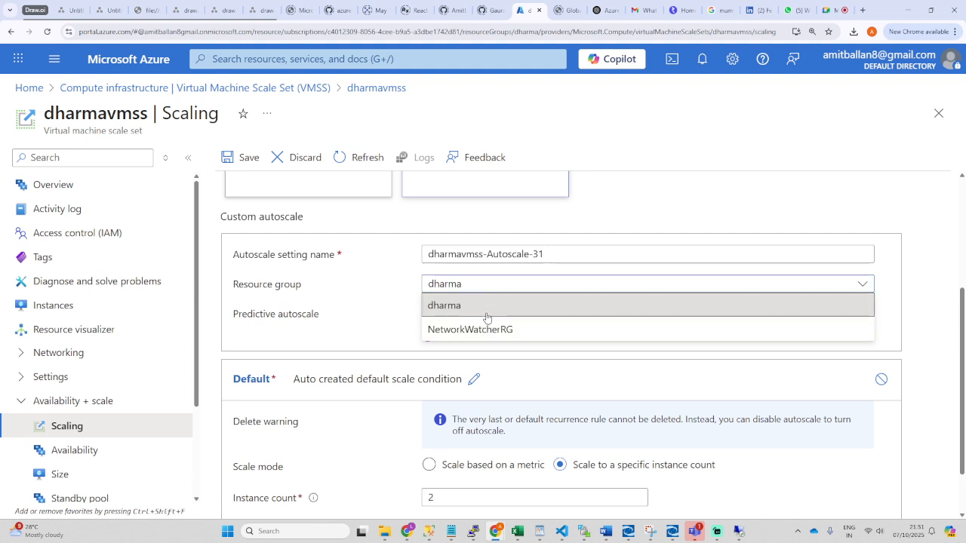
pyautogui.click(427, 305)
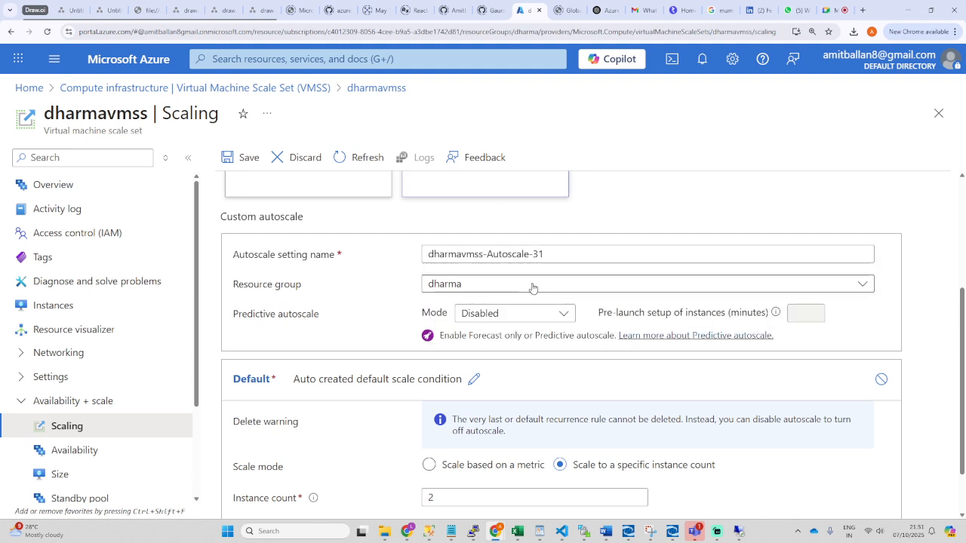
pyautogui.scroll(-1, 532, 288)
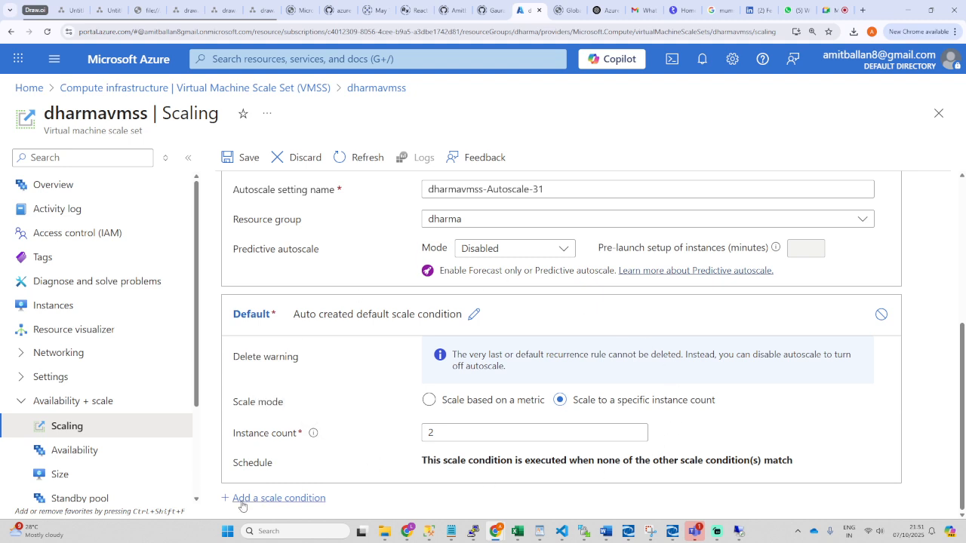
# Step: Add scale condition Profile 1 and set it to scale based on a metric
pyautogui.click(278, 498)
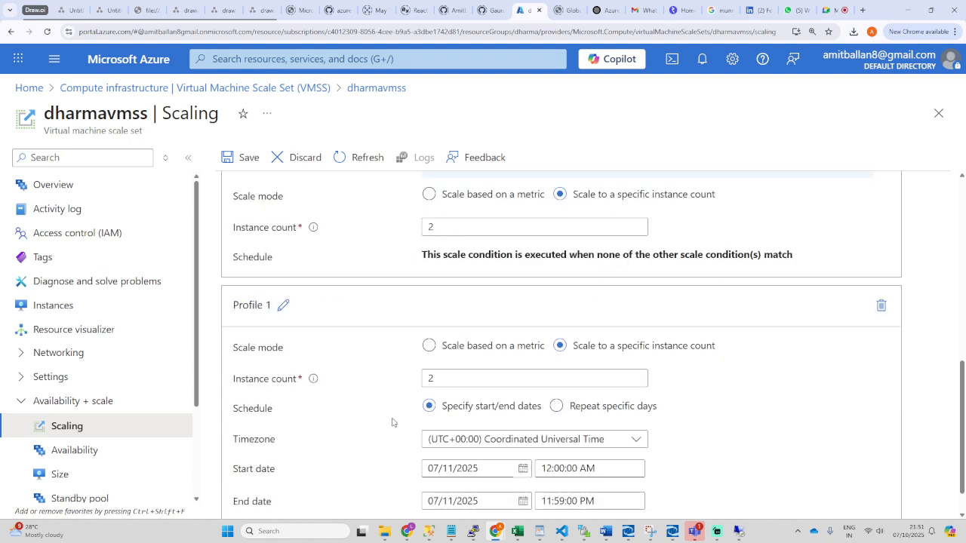
pyautogui.scroll(-1, 391, 423)
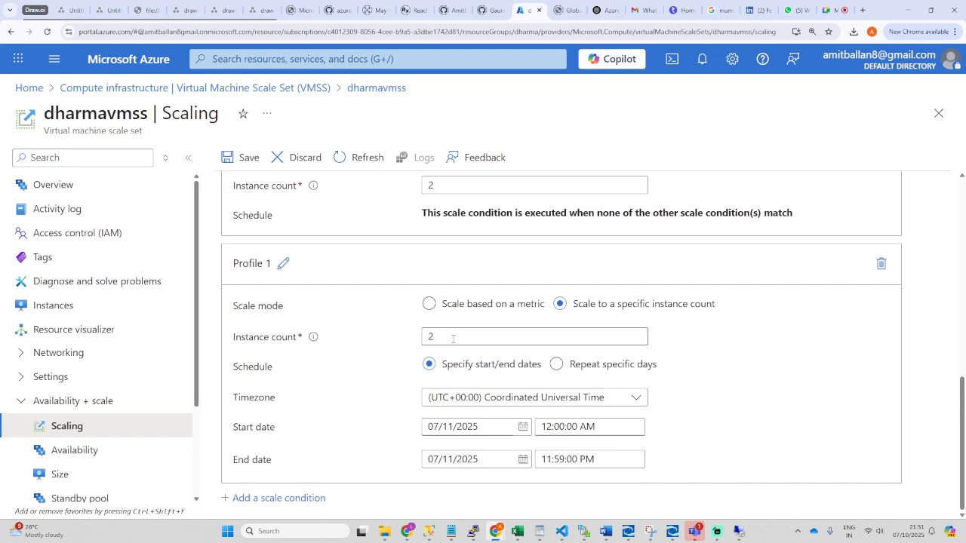
pyautogui.moveTo(433, 337); pyautogui.dragTo(418, 342)
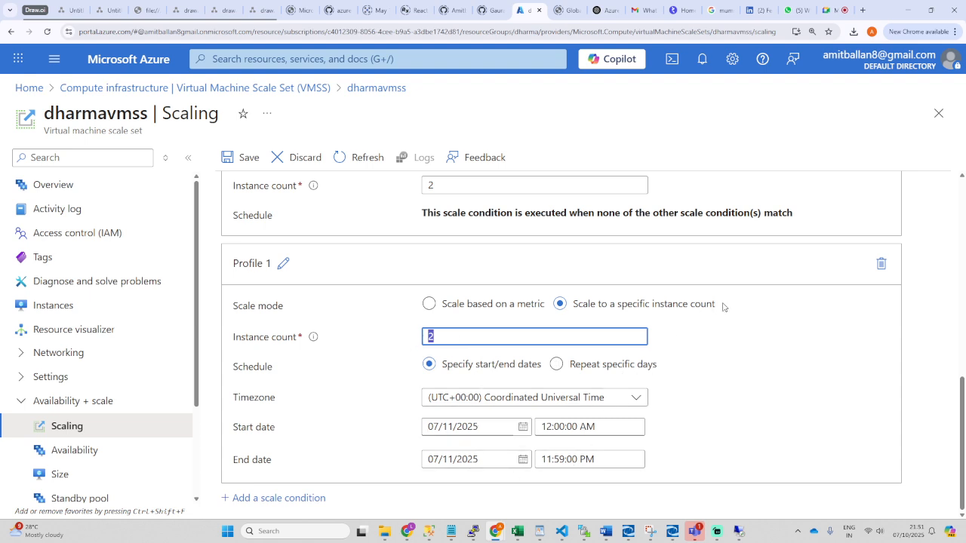
pyautogui.scroll(1, 583, 357)
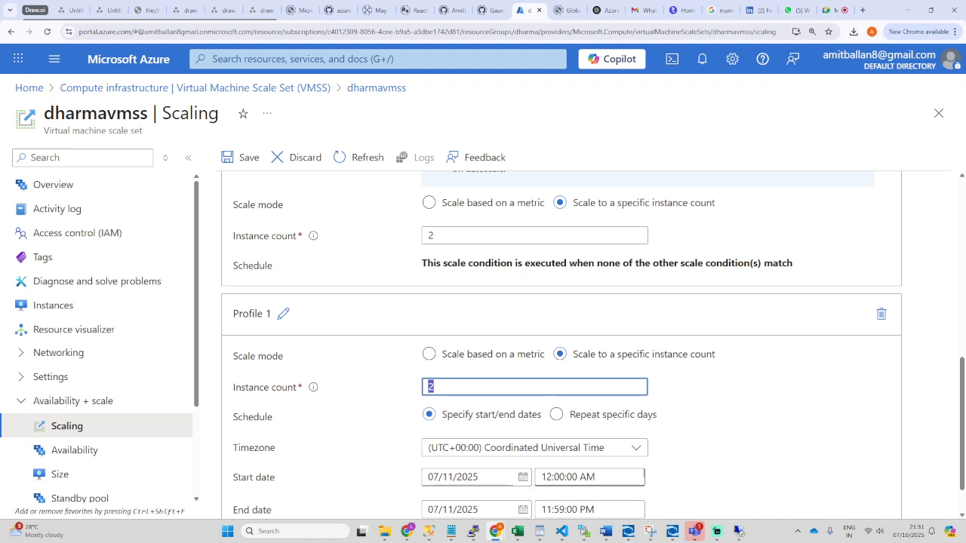
pyautogui.scroll(-1, 669, 463)
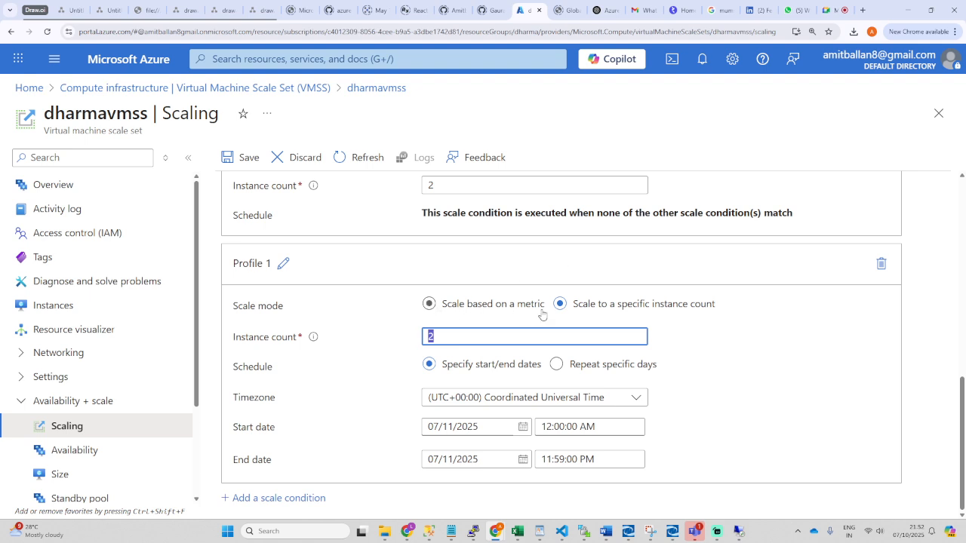
pyautogui.click(429, 305)
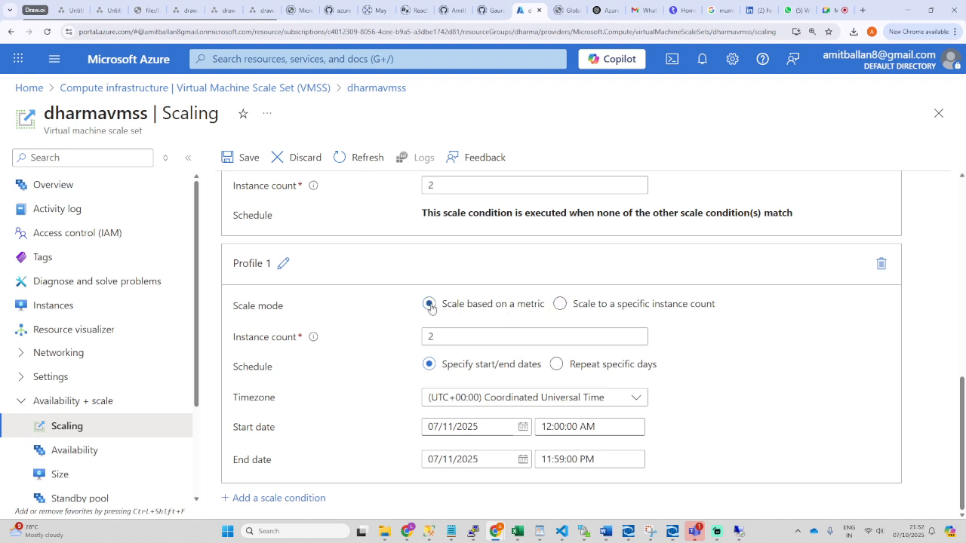
pyautogui.scroll(-1, 395, 319)
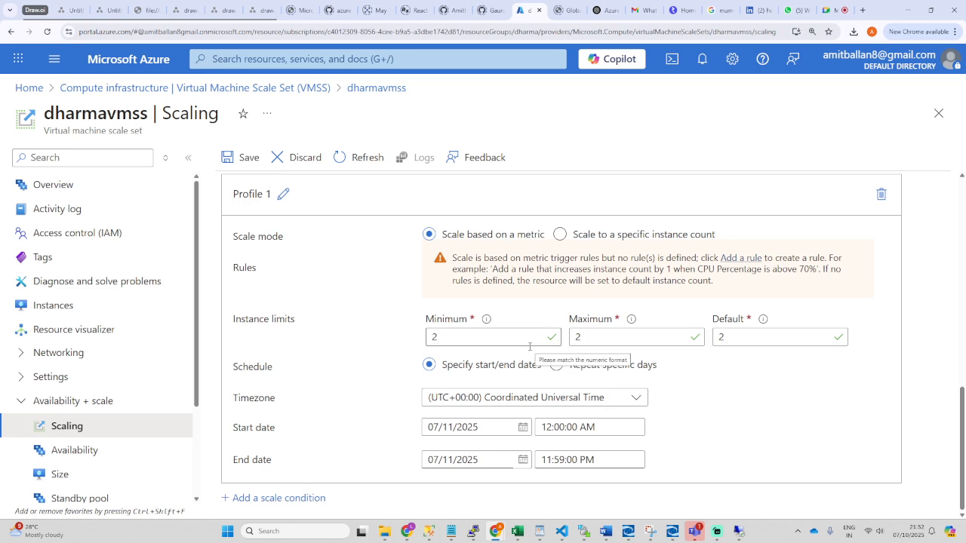
pyautogui.scroll(1, 499, 352)
pyautogui.scroll(4, 500, 352)
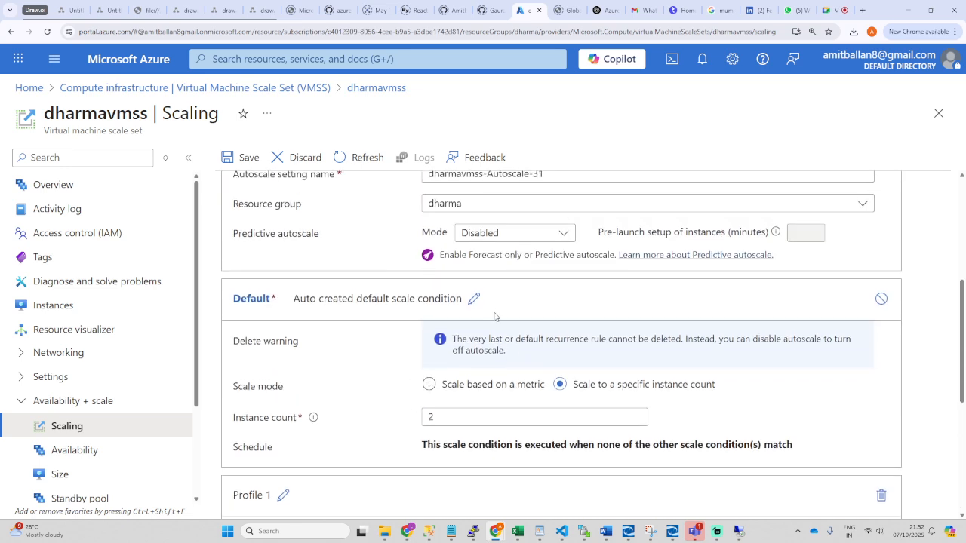
# Step: Add two more scale conditions, Profile 2 and Profile 3
pyautogui.click(474, 299)
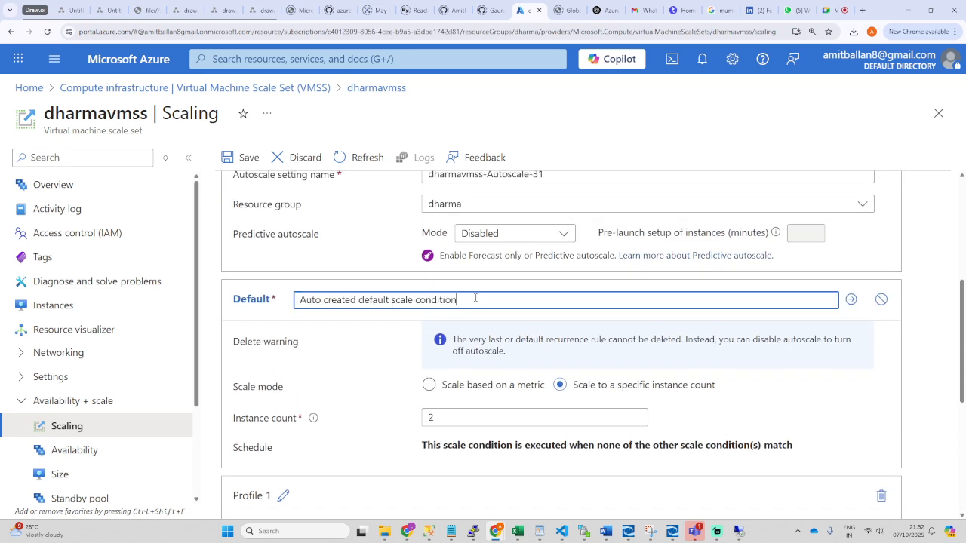
pyautogui.scroll(3, 536, 307)
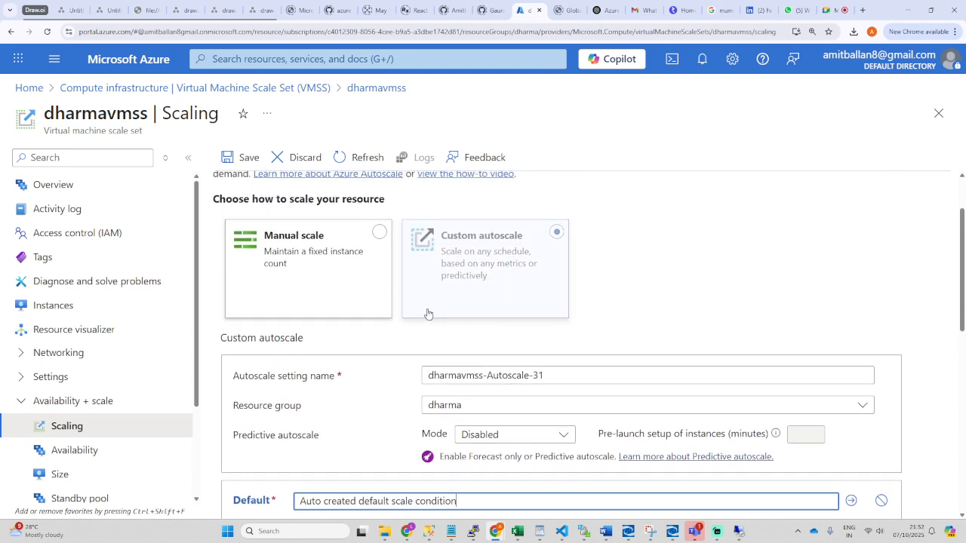
pyautogui.scroll(-6, 427, 312)
pyautogui.scroll(-1, 407, 321)
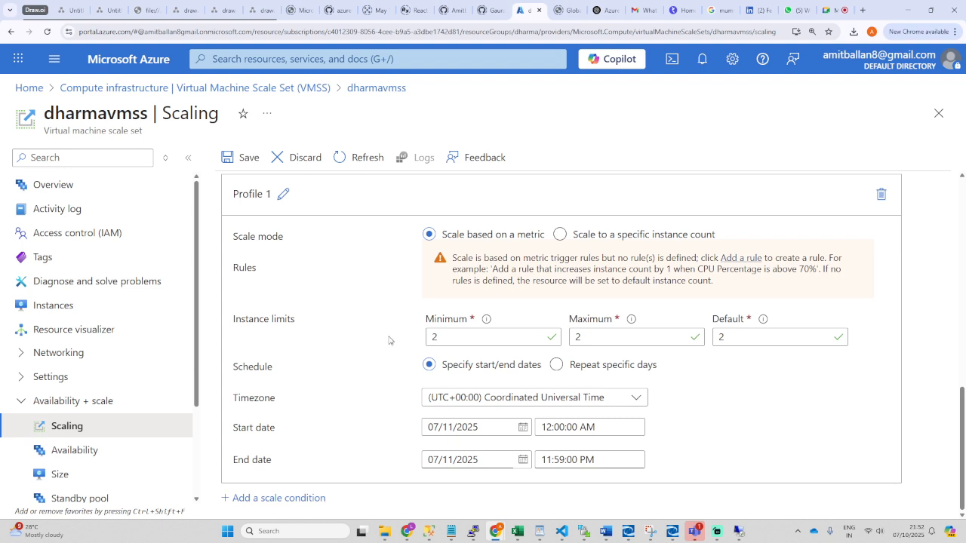
pyautogui.click(261, 500)
pyautogui.scroll(-1, 386, 445)
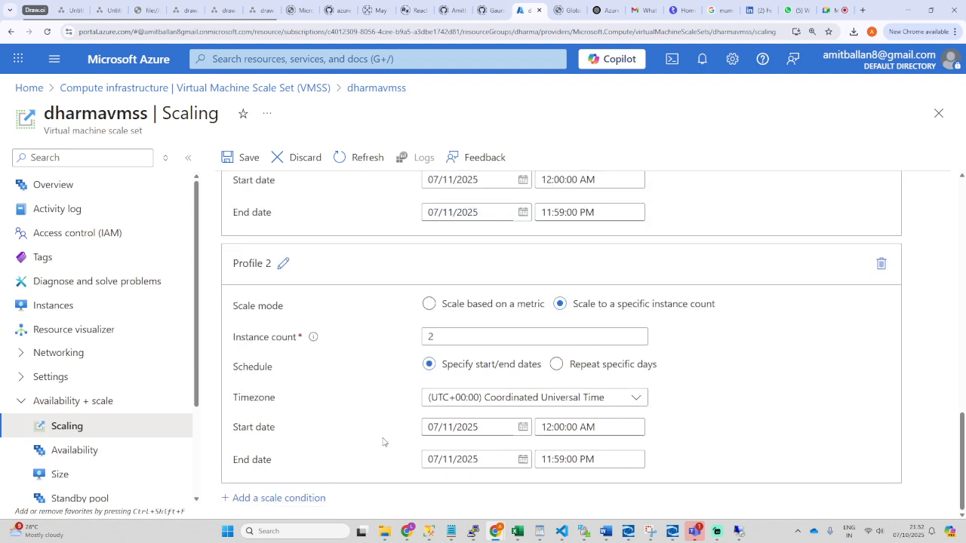
pyautogui.click(277, 498)
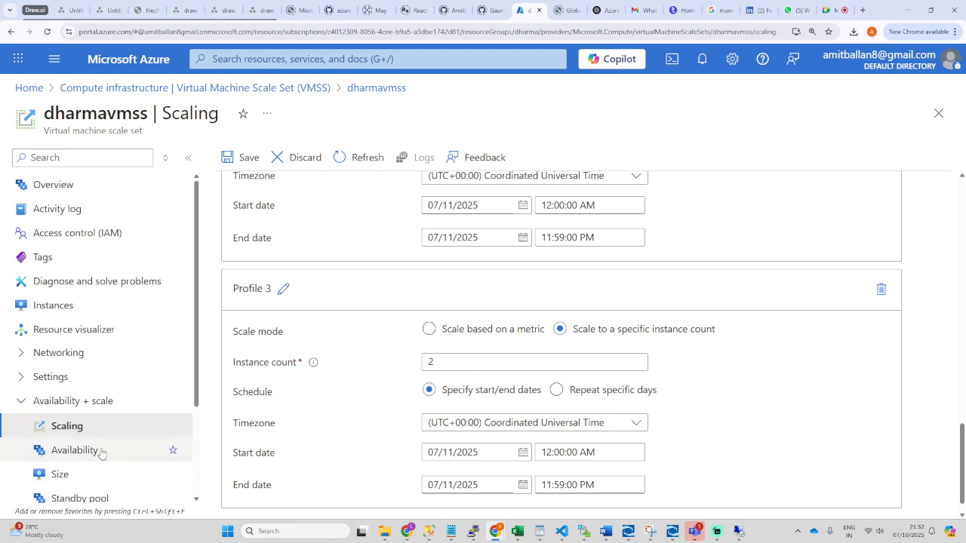
# Step: Inspect the empty standby pool's Manage pool pane, then return to Scaling
pyautogui.click(75, 498)
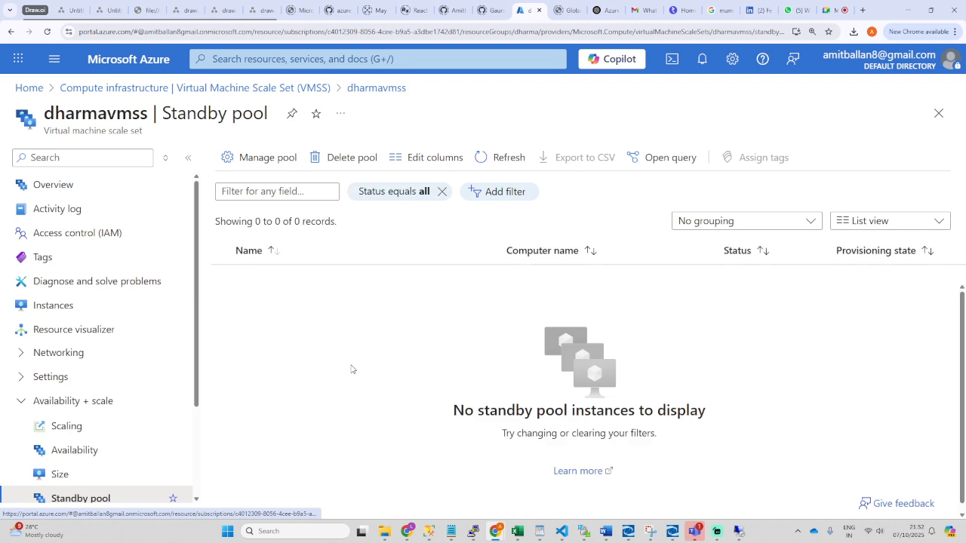
pyautogui.click(261, 162)
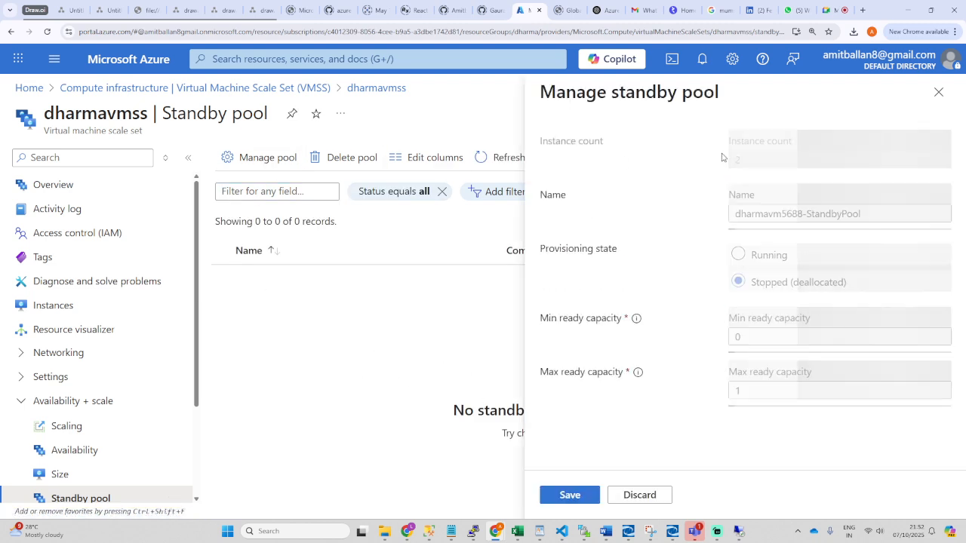
pyautogui.click(939, 91)
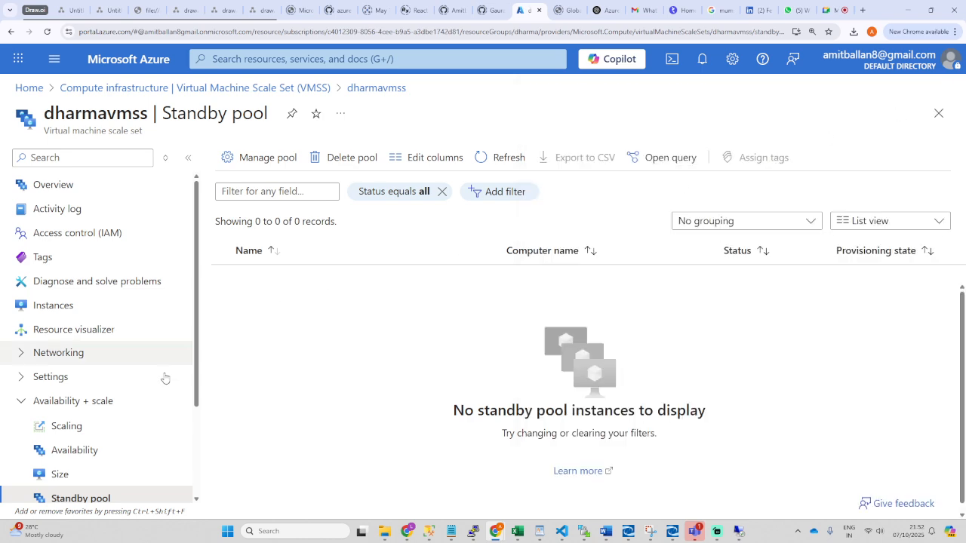
pyautogui.click(59, 428)
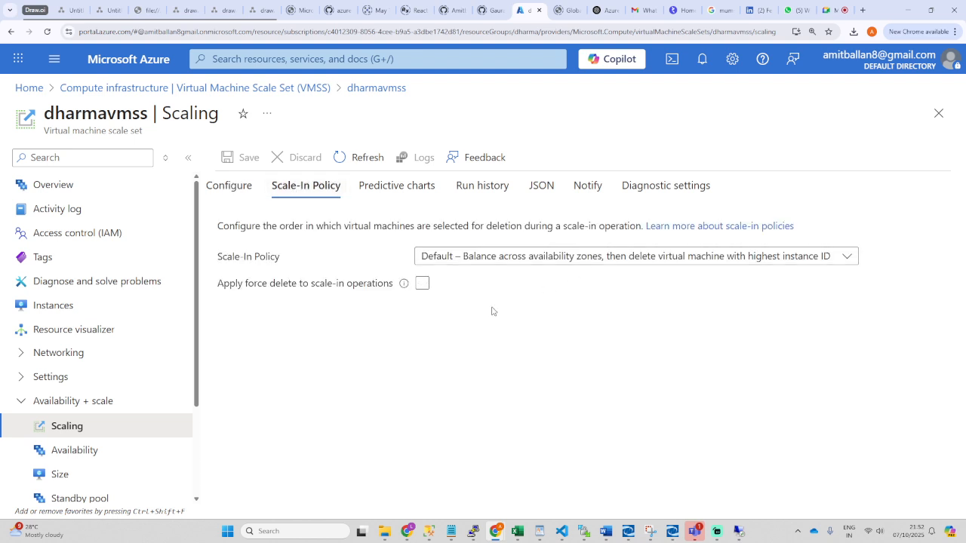
# Step: Switch dharmavmss from manual scaling to Custom autoscale
pyautogui.click(617, 259)
pyautogui.click(616, 259)
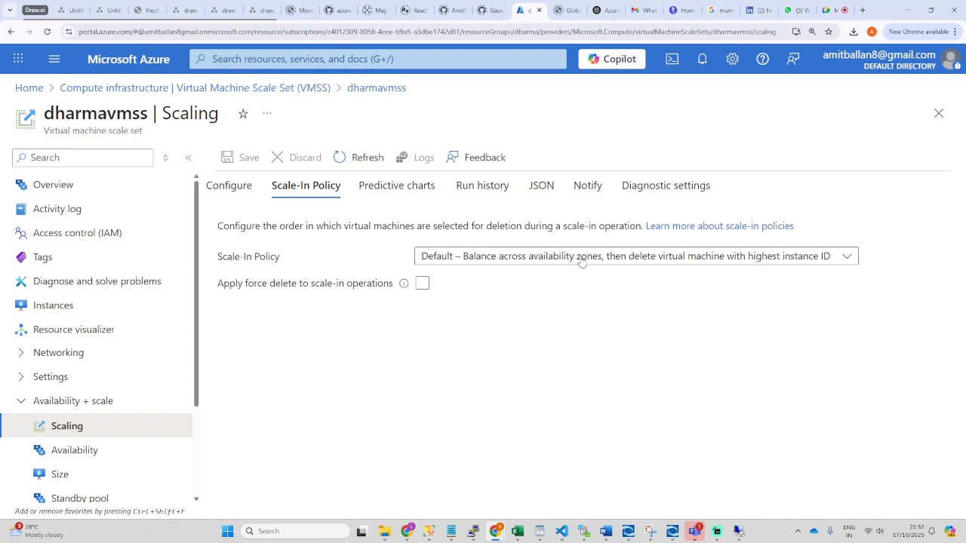
pyautogui.click(228, 185)
pyautogui.scroll(-1, 459, 341)
pyautogui.click(556, 303)
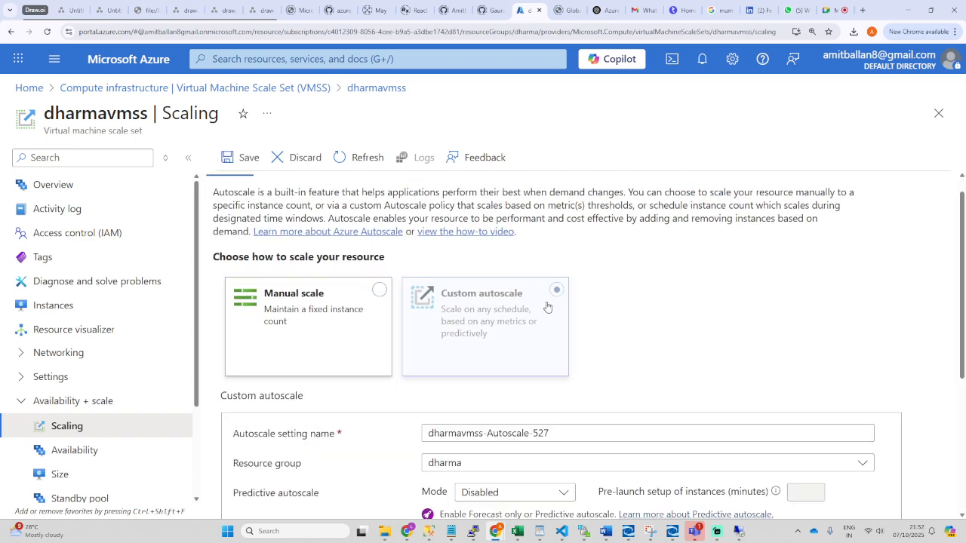
# Step: Scale based on a metric with minimum, maximum and default instances of 1
pyautogui.scroll(-3, 355, 339)
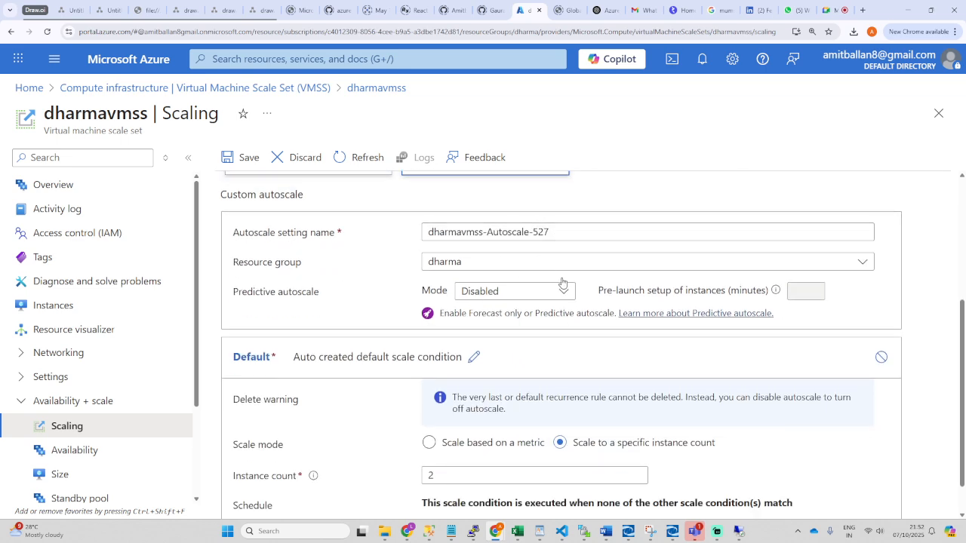
pyautogui.scroll(-1, 380, 439)
pyautogui.scroll(1, 362, 438)
pyautogui.scroll(-1, 393, 440)
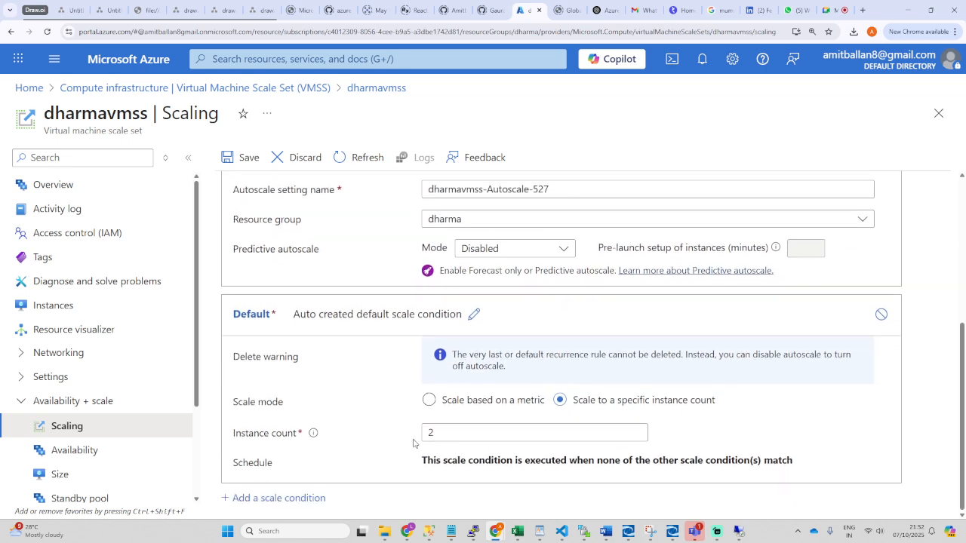
pyautogui.moveTo(423, 437); pyautogui.dragTo(355, 448)
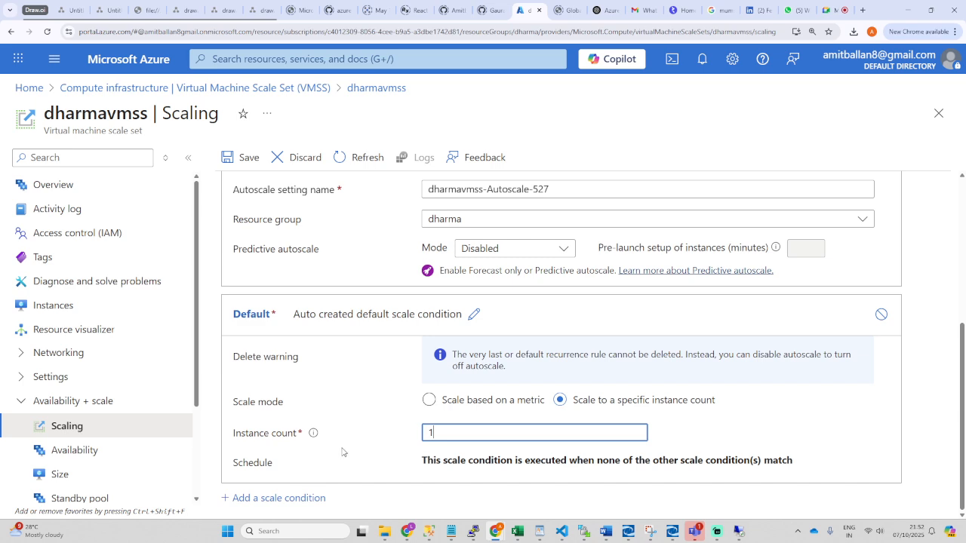
pyautogui.write('1')
pyautogui.click(429, 400)
pyautogui.scroll(-3, 434, 418)
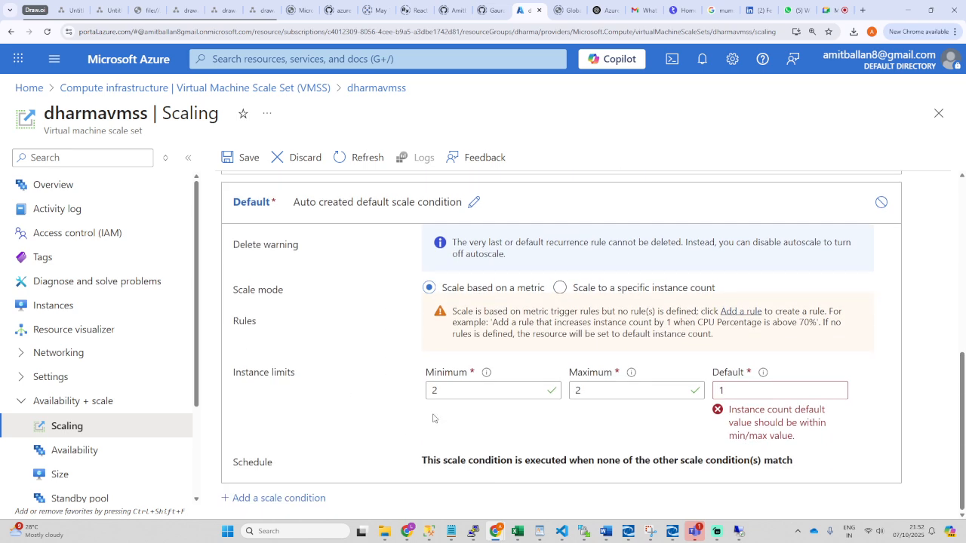
pyautogui.moveTo(441, 391); pyautogui.dragTo(402, 400)
pyautogui.scroll(1, 602, 408)
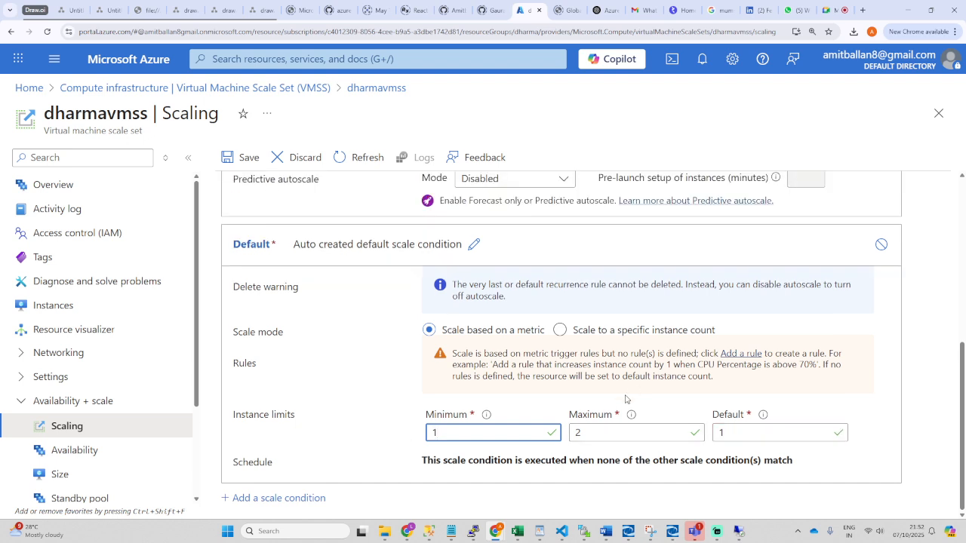
pyautogui.press('Tab')
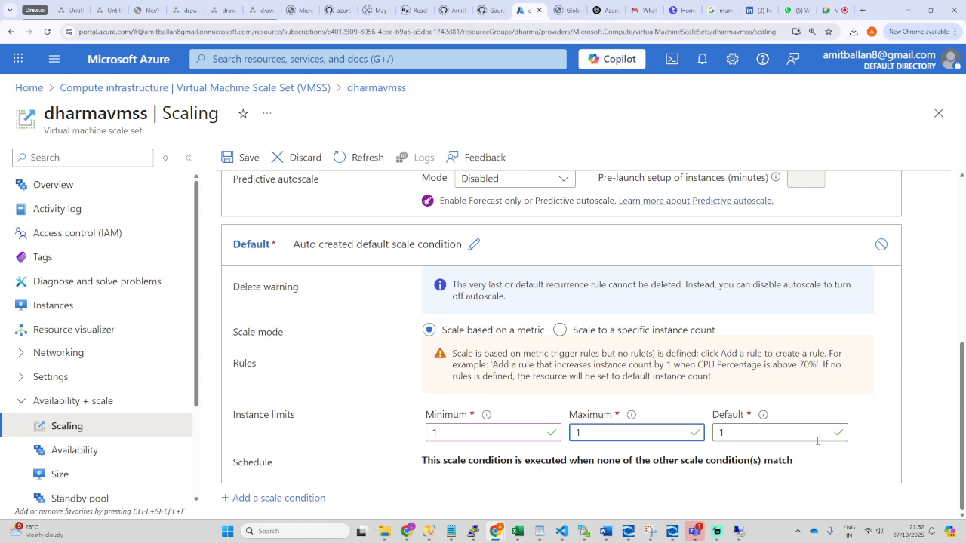
pyautogui.scroll(3, 390, 440)
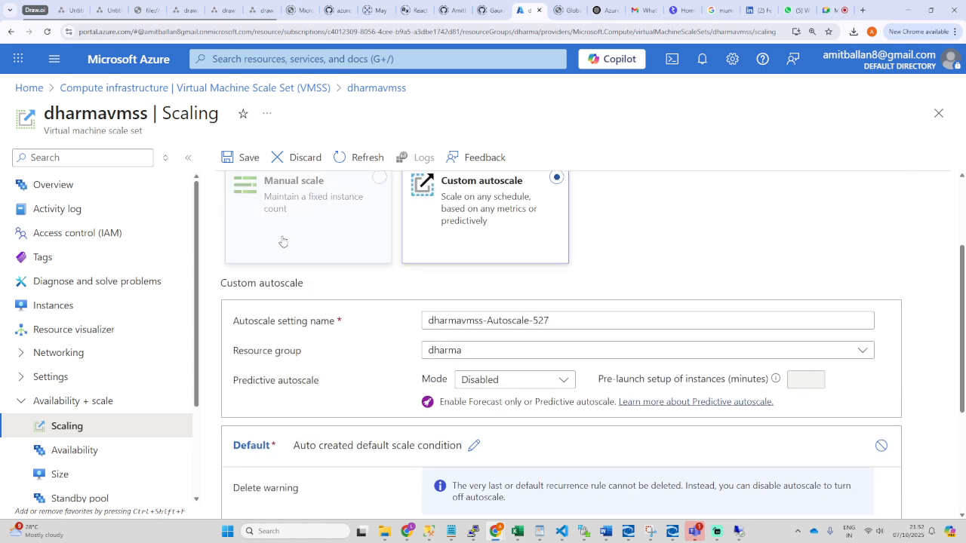
pyautogui.scroll(2, 502, 372)
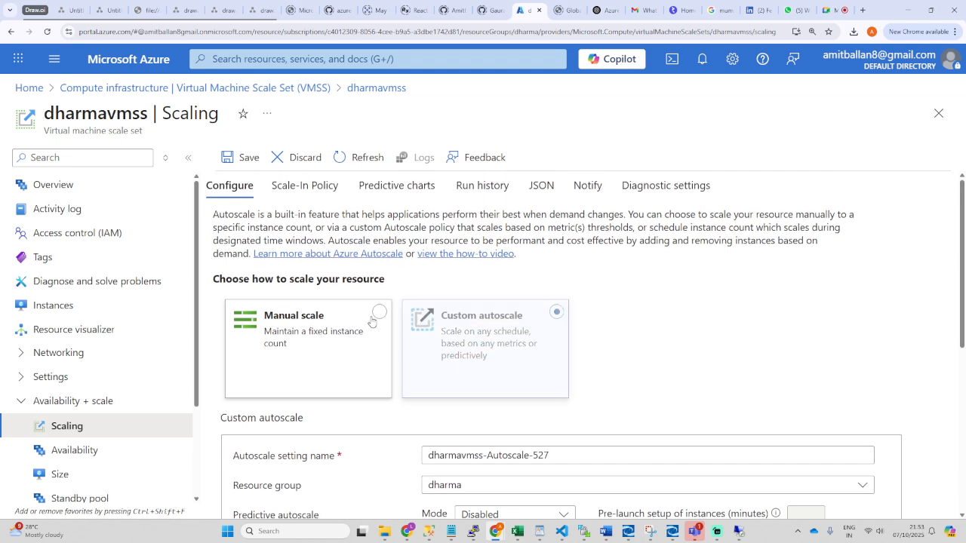
# Step: Save the autoscale settings and view the Scale-In Policy tab
pyautogui.click(240, 158)
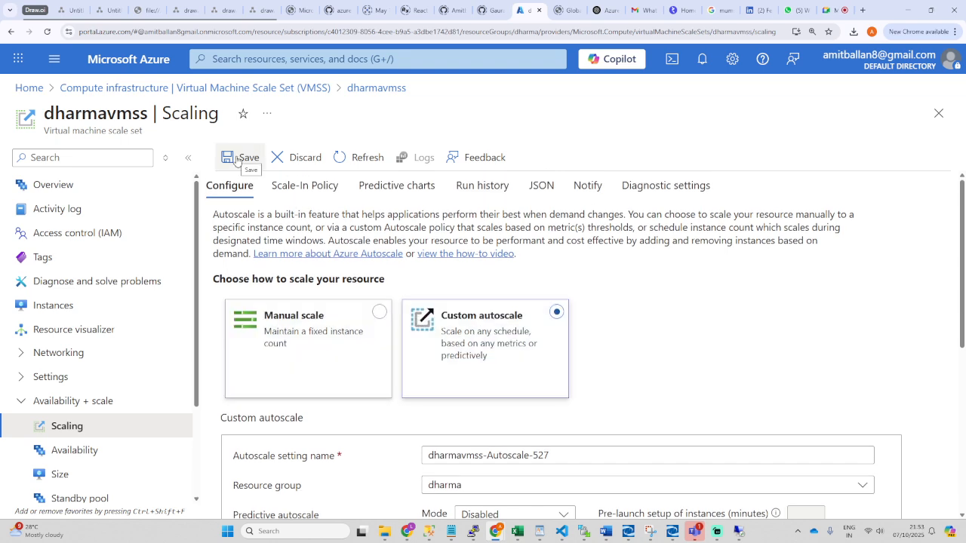
pyautogui.scroll(-4, 453, 453)
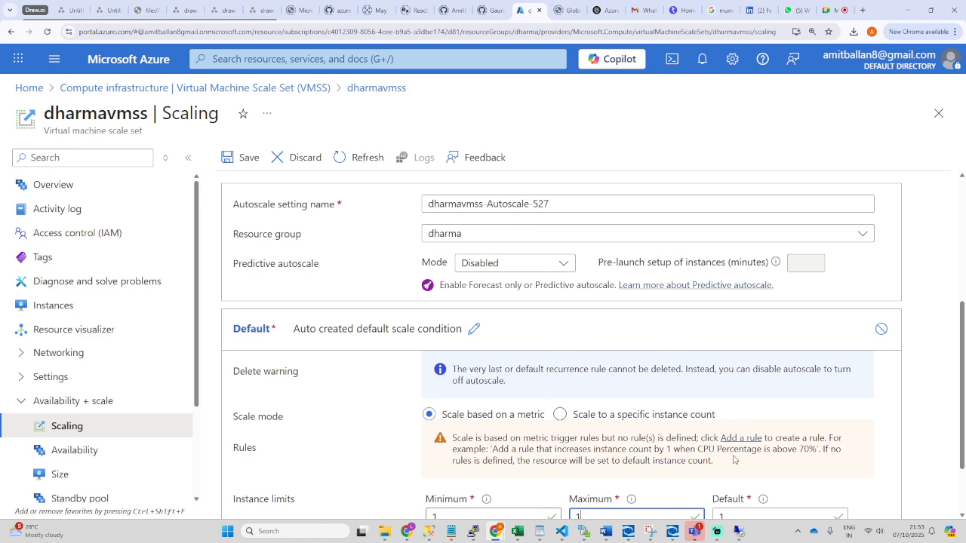
pyautogui.scroll(-2, 733, 457)
pyautogui.scroll(2, 579, 383)
pyautogui.scroll(3, 579, 383)
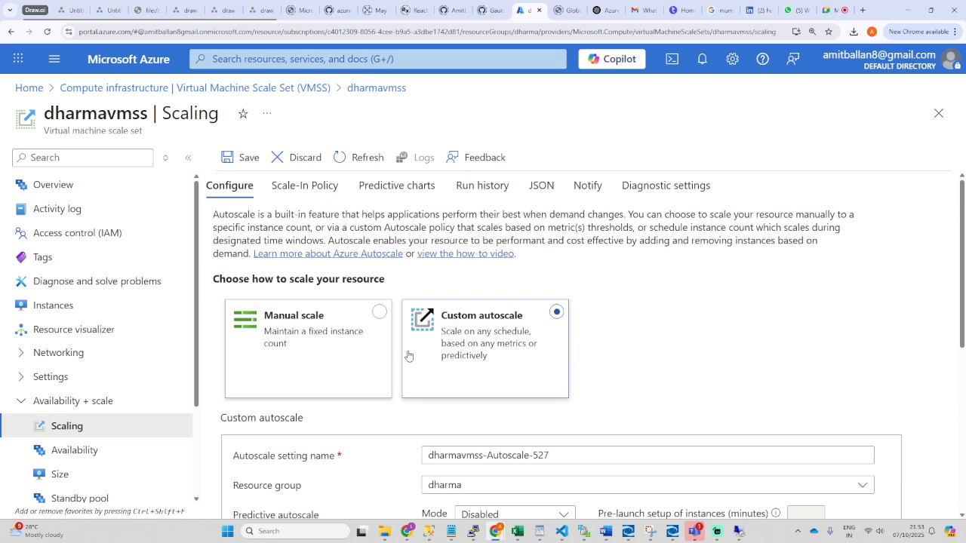
pyautogui.click(302, 188)
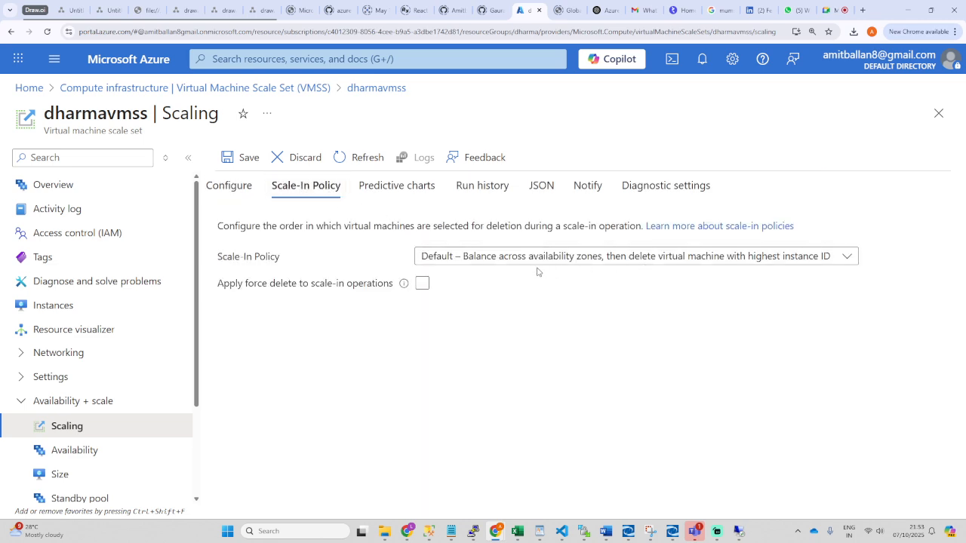
# Step: Review the Default scale-in policy and disabled predictive autoscale, then view Run history
pyautogui.click(753, 258)
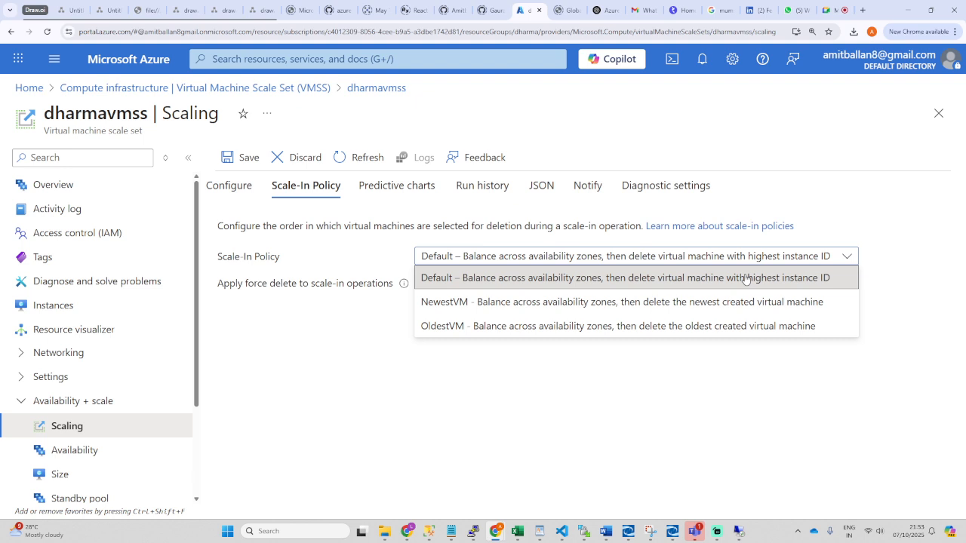
pyautogui.click(335, 360)
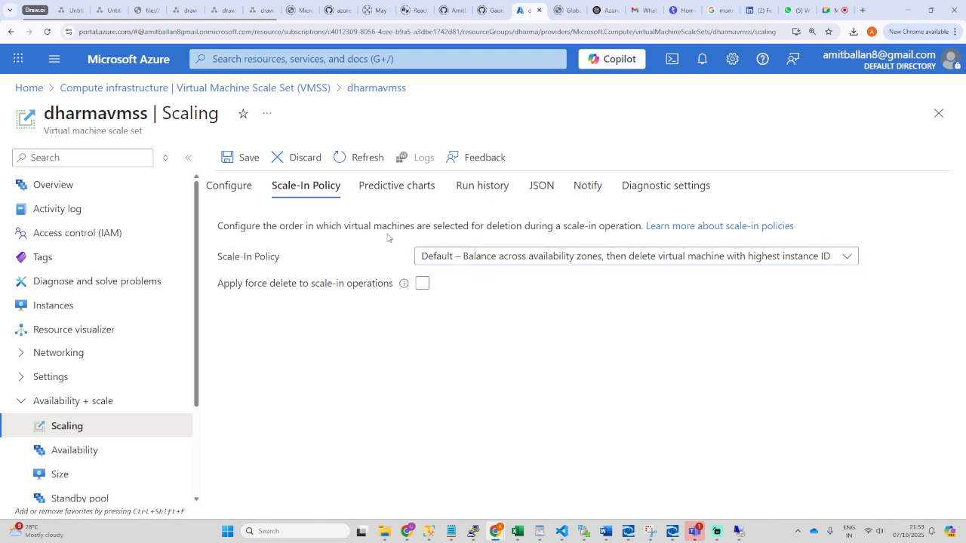
pyautogui.click(396, 189)
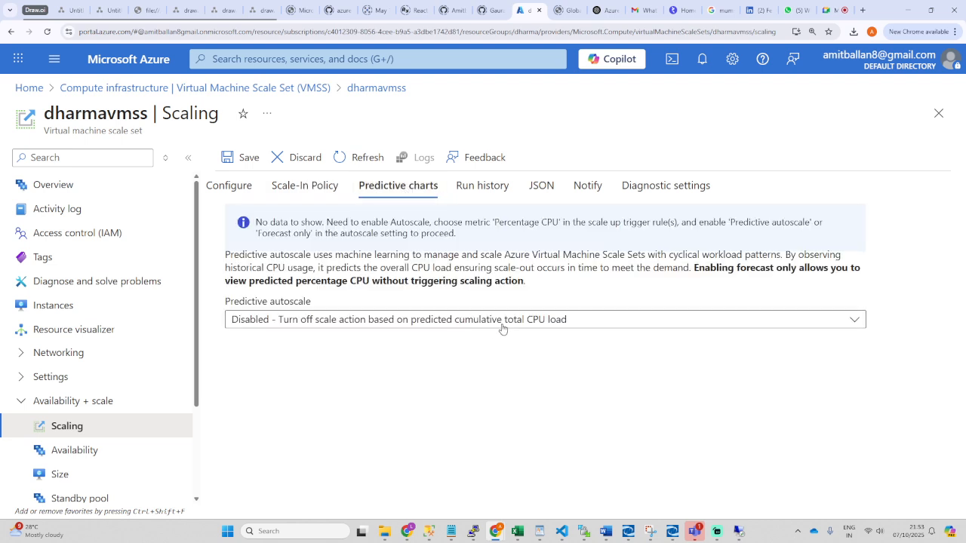
pyautogui.click(548, 321)
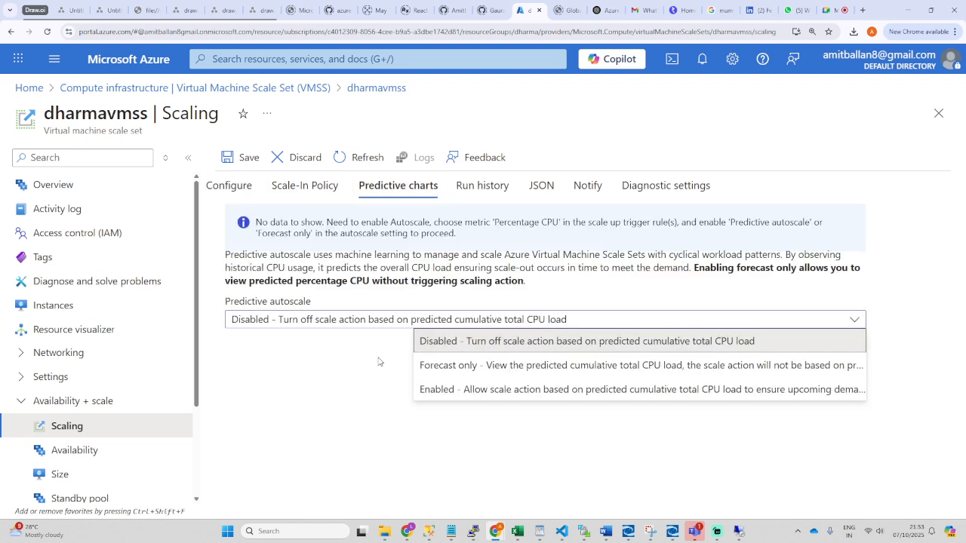
pyautogui.click(485, 185)
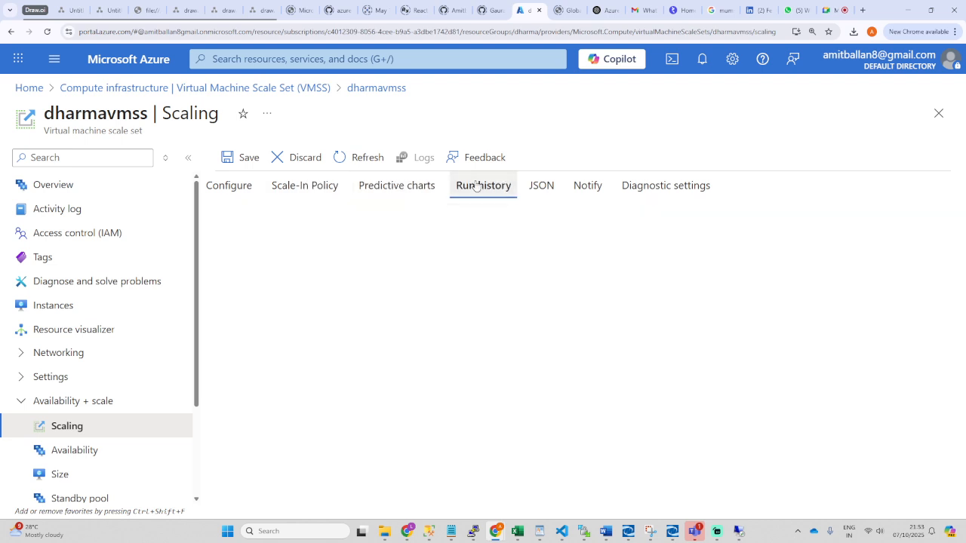
# Step: Save the autoscale configuration, dismiss the confirmation, and list the two running instances
pyautogui.click(227, 159)
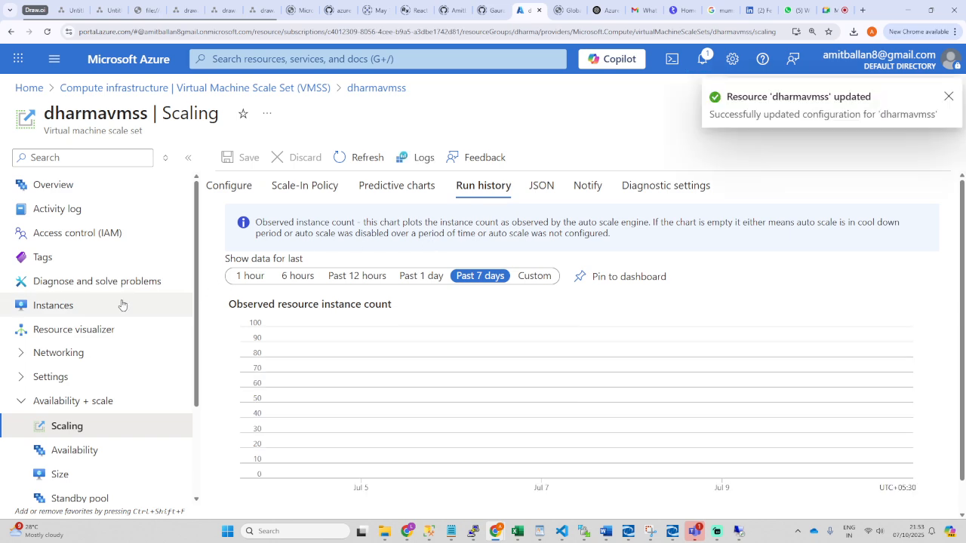
pyautogui.click(946, 98)
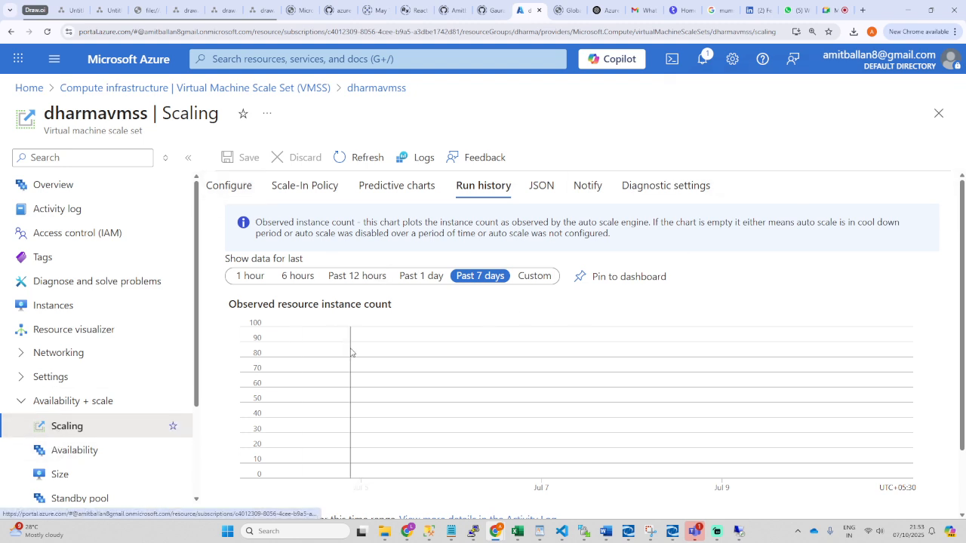
pyautogui.click(66, 306)
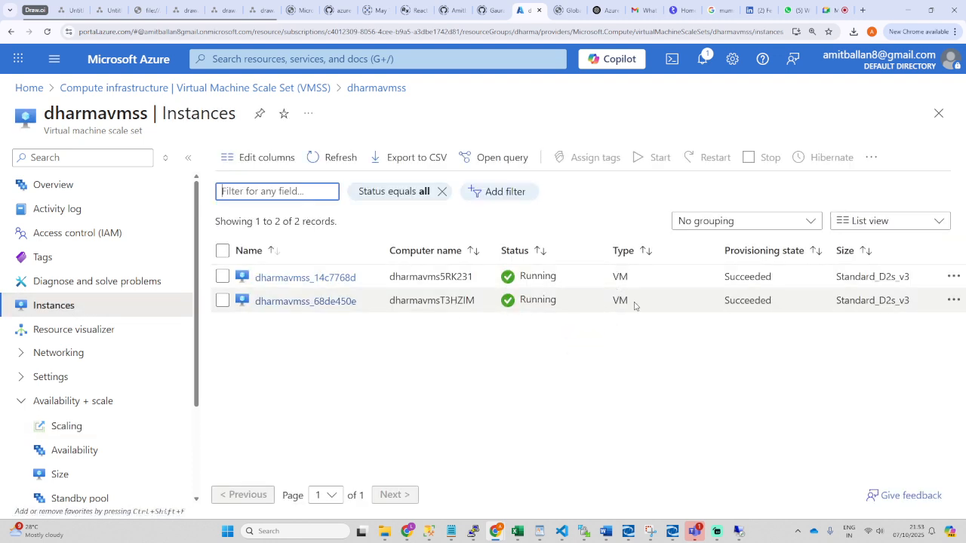
# Step: Restore and minimise the Remote Desktop window, then open dharmavmss_14c7768d's overview
pyautogui.moveTo(738, 533)
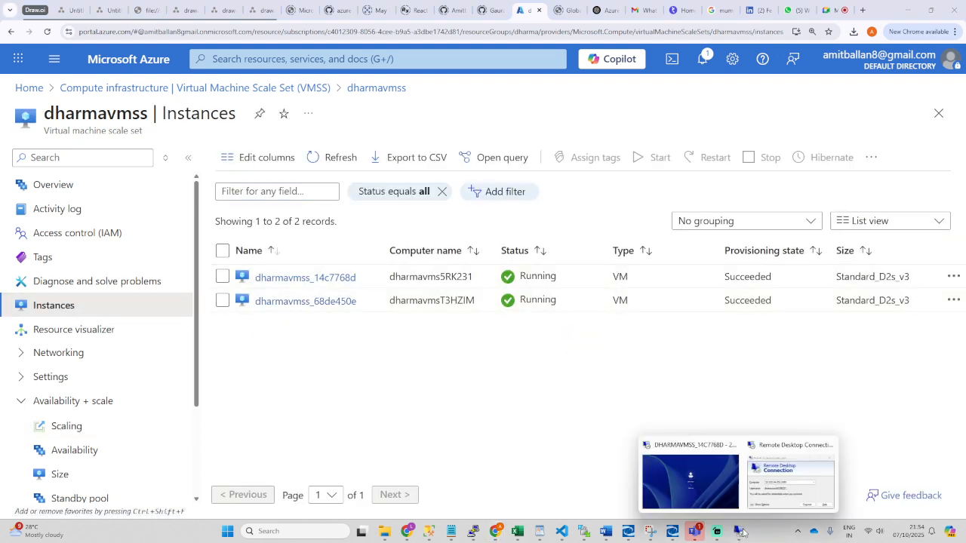
pyautogui.click(687, 485)
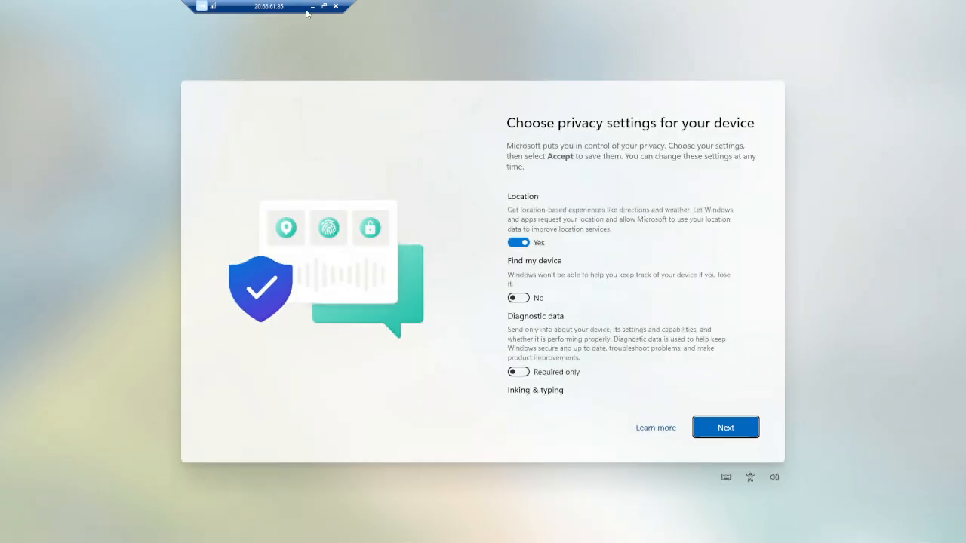
pyautogui.click(324, 6)
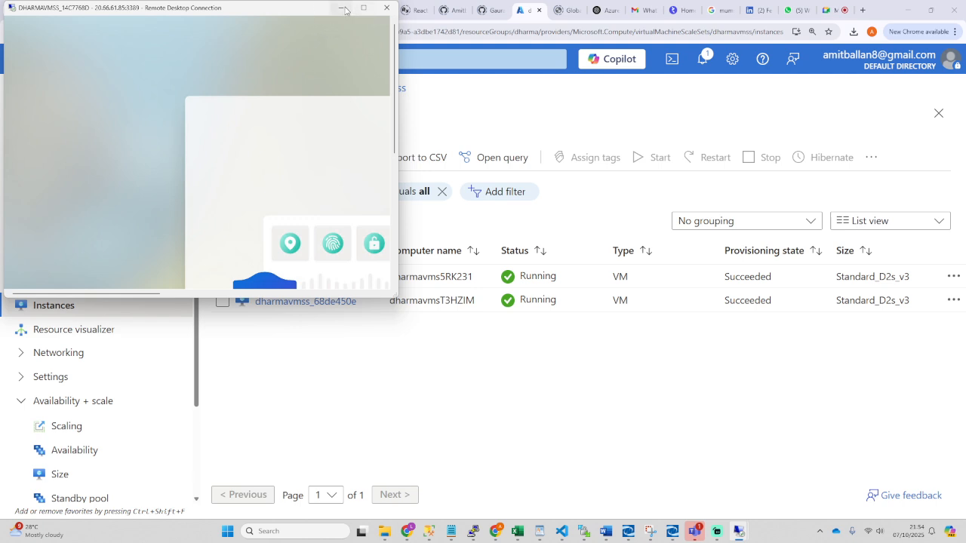
pyautogui.click(341, 8)
pyautogui.click(313, 280)
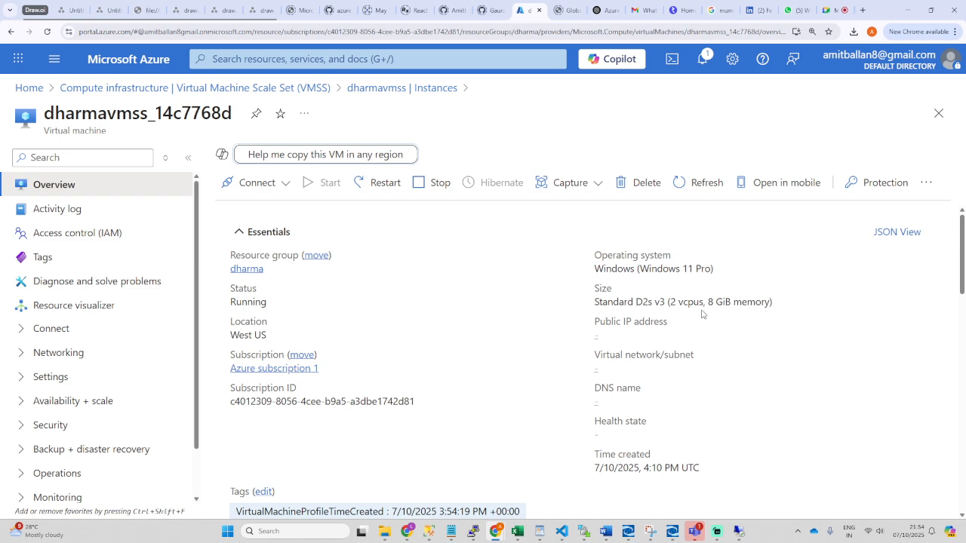
# Step: Open the dharmavmss_14c7768d Connect page showing the Native RDP option
pyautogui.scroll(-2, 630, 362)
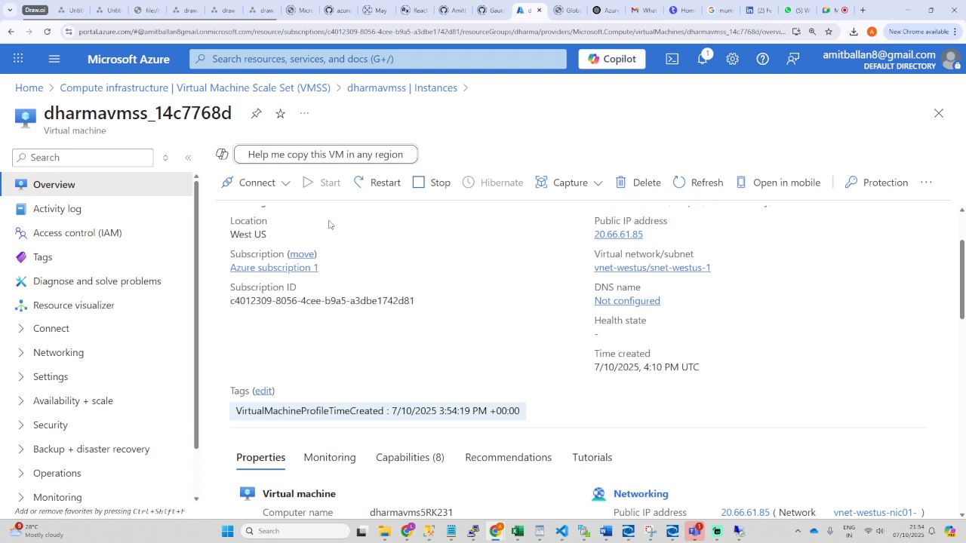
pyautogui.scroll(2, 422, 266)
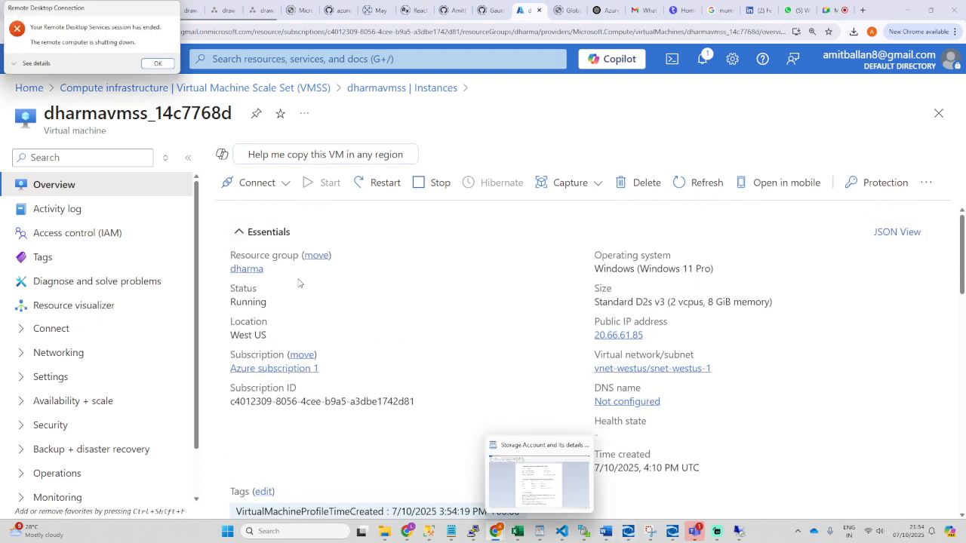
pyautogui.click(739, 532)
pyautogui.click(842, 253)
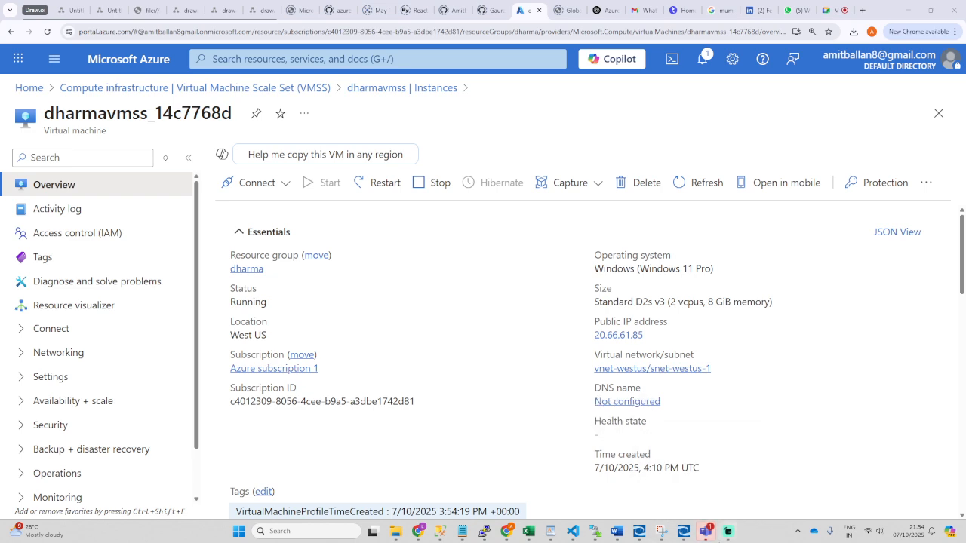
pyautogui.scroll(-5, 573, 351)
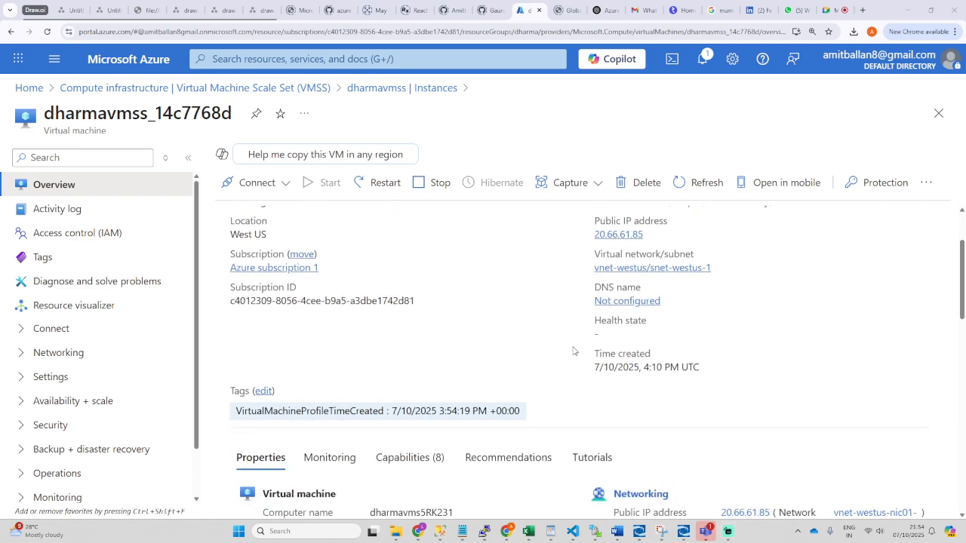
pyautogui.scroll(-1, 573, 351)
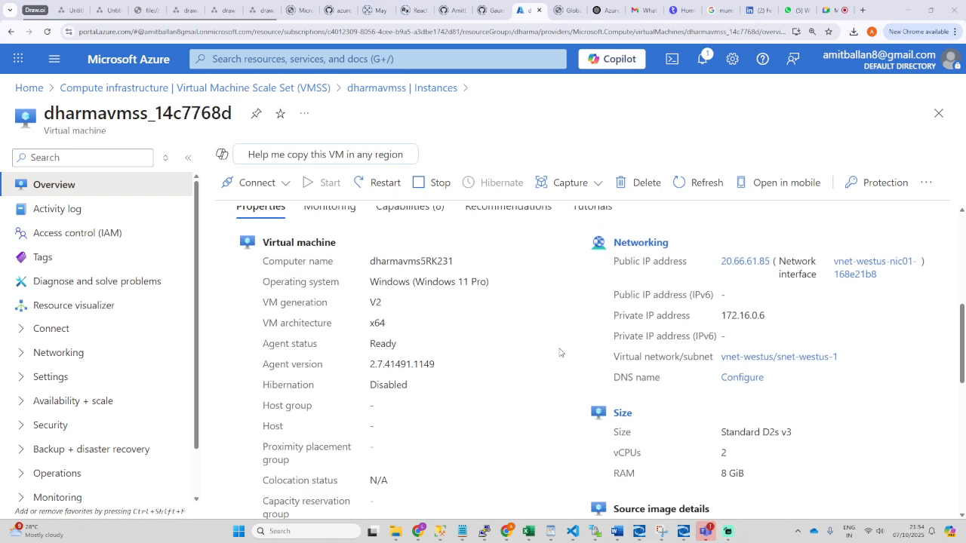
pyautogui.scroll(-2, 561, 353)
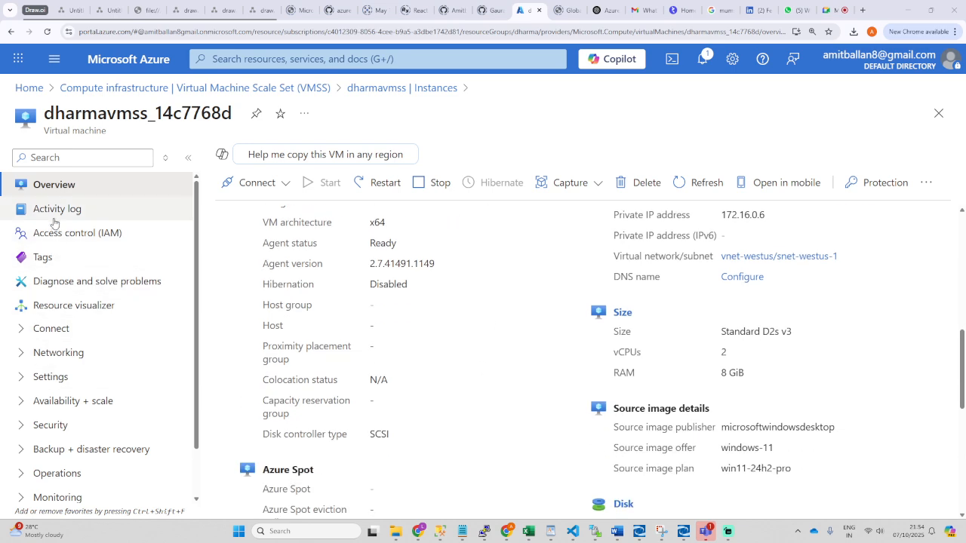
pyautogui.click(51, 330)
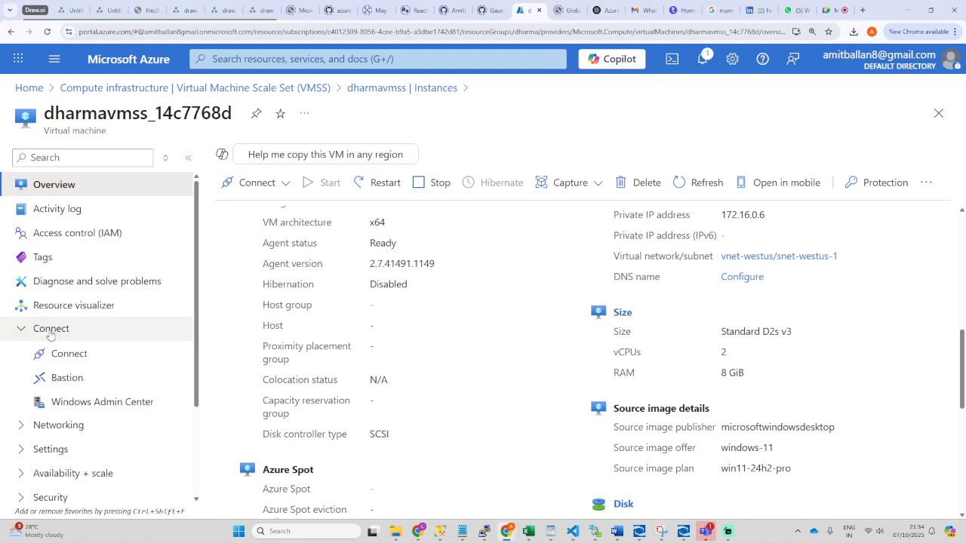
pyautogui.click(54, 352)
pyautogui.click(47, 334)
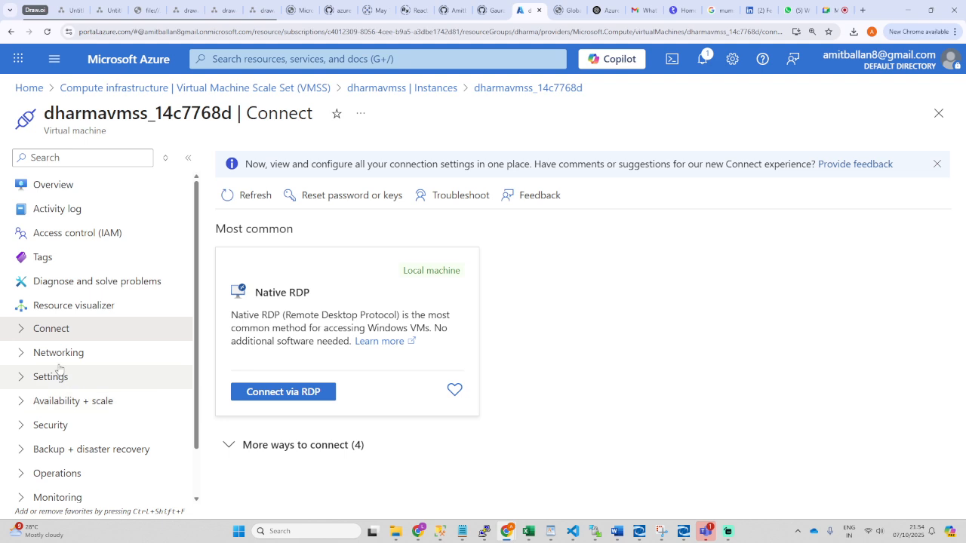
# Step: Expand the instance's availability and scale options, then expand and collapse its connection options
pyautogui.scroll(-1, 45, 338)
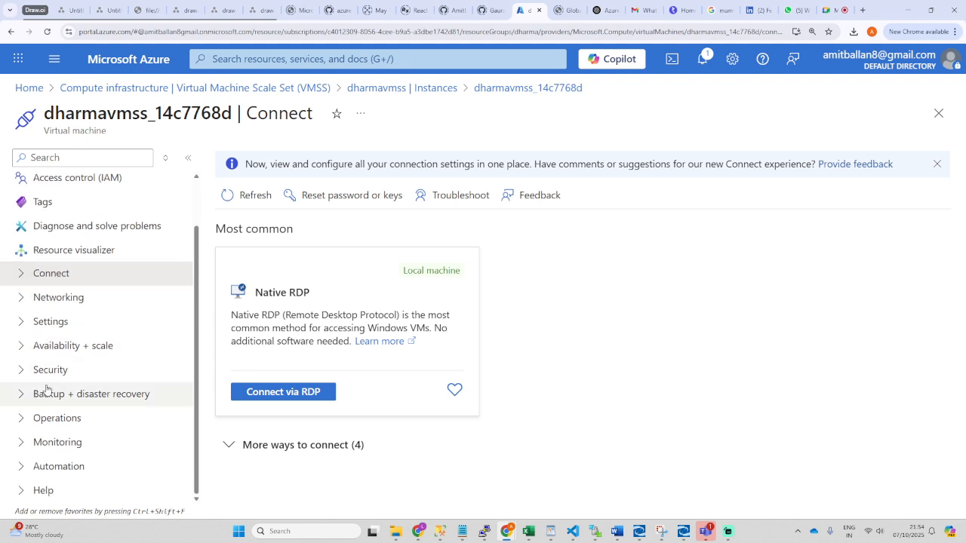
pyautogui.click(57, 349)
pyautogui.click(21, 275)
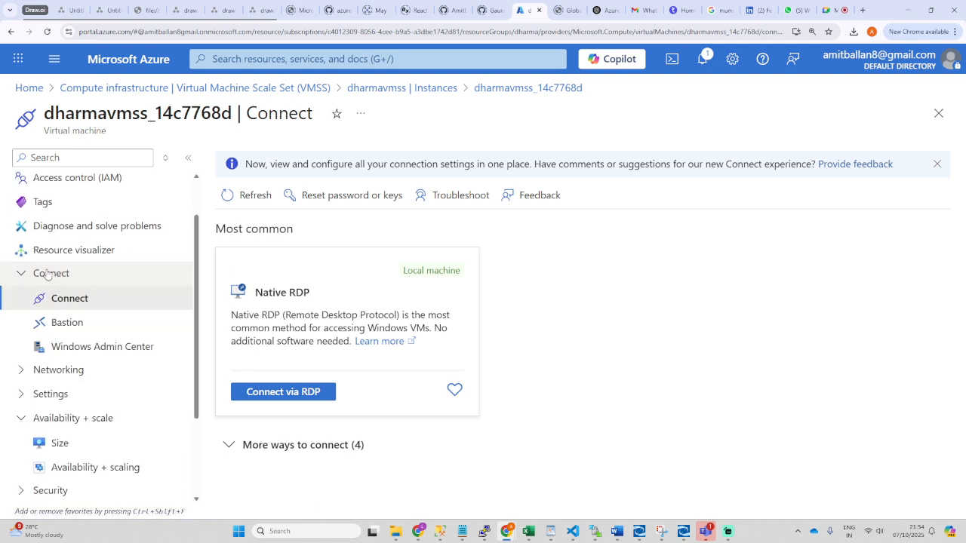
pyautogui.click(21, 275)
pyautogui.scroll(1, 113, 295)
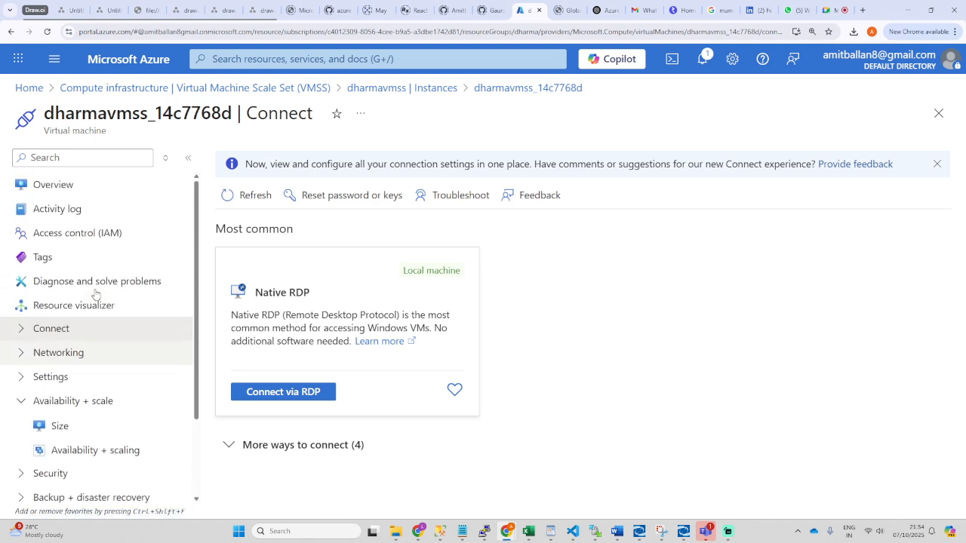
# Step: Refresh the dharmavmss instance list, view instance dharmavmss_14c7768d, then return to the scale set list
pyautogui.click(400, 88)
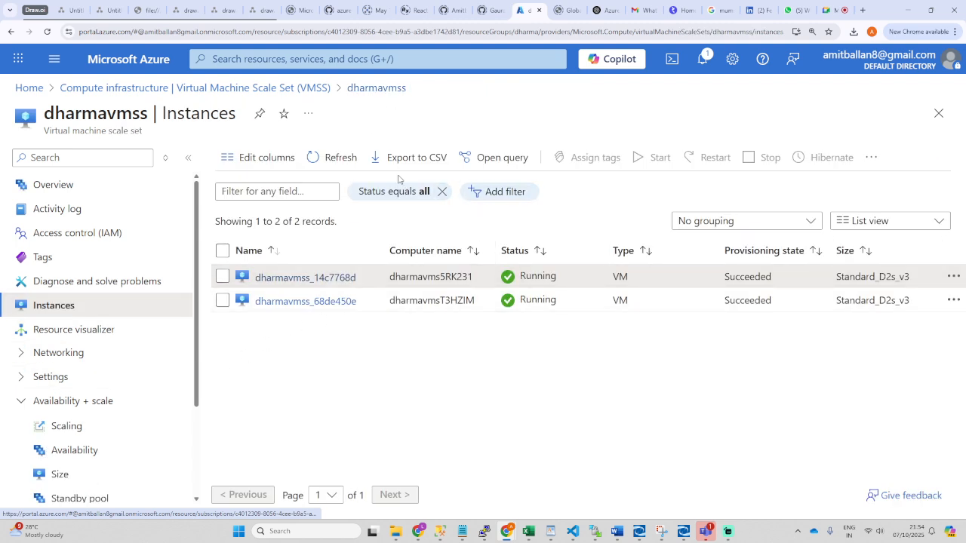
pyautogui.click(332, 157)
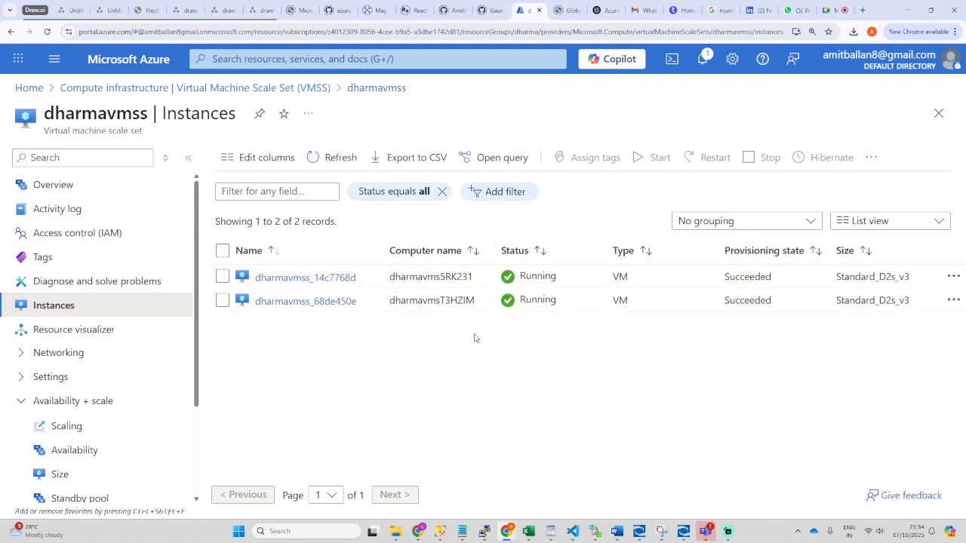
pyautogui.click(305, 278)
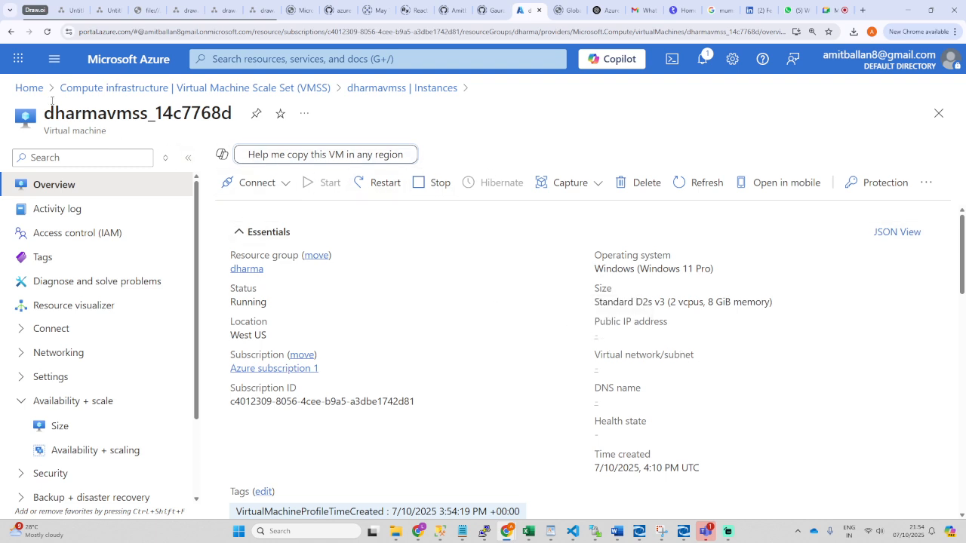
pyautogui.scroll(-3, 68, 370)
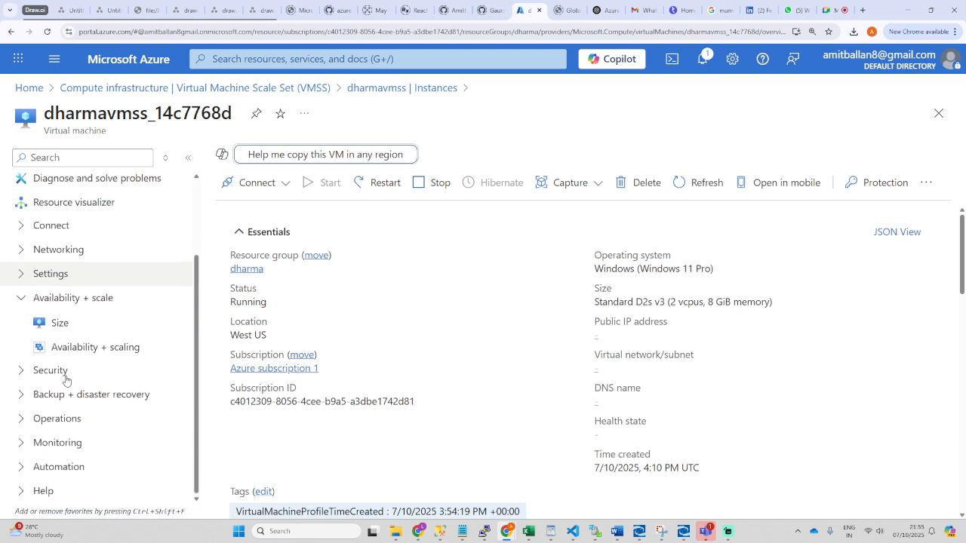
pyautogui.scroll(3, 74, 209)
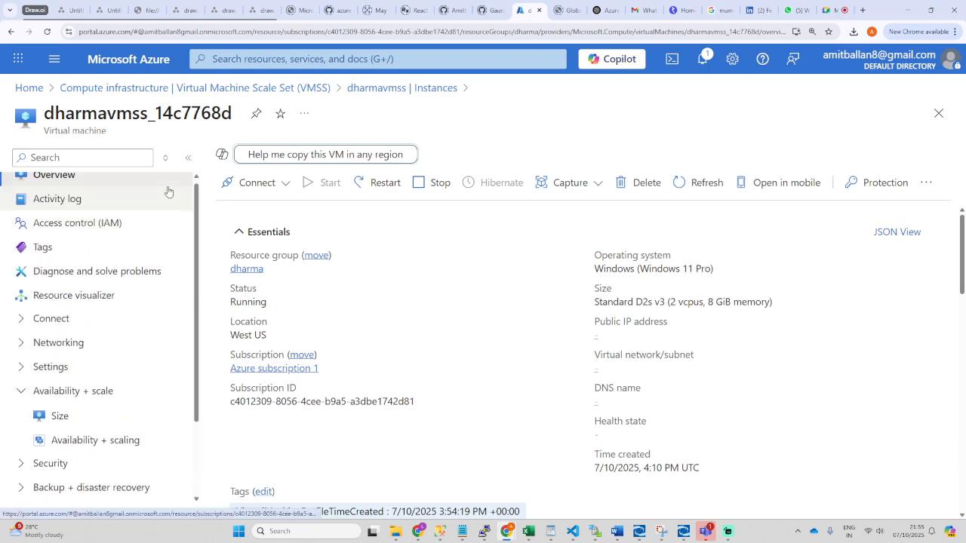
pyautogui.click(226, 88)
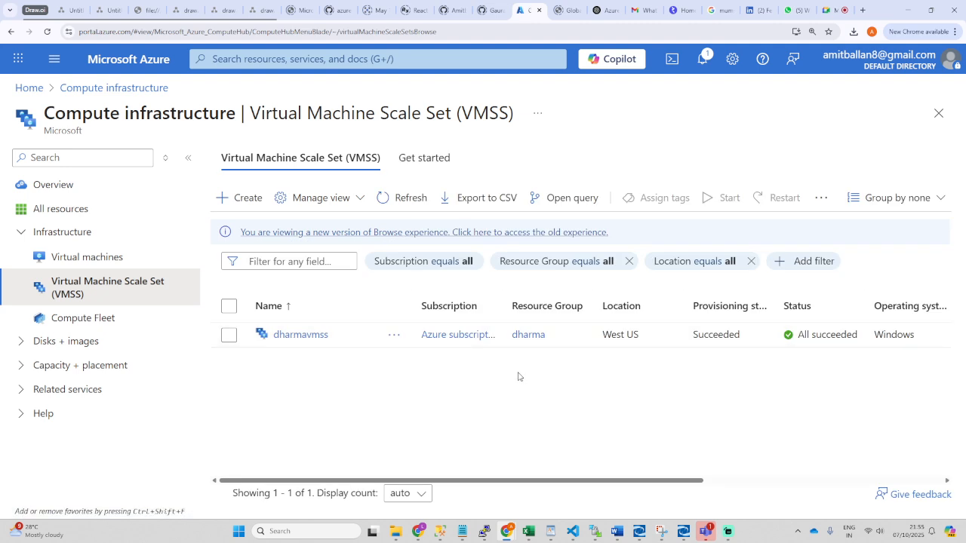
# Step: Open dharmavmss, review its Overview (manual scaling, 1 of 1 instances running), then go to Scaling
pyautogui.click(298, 337)
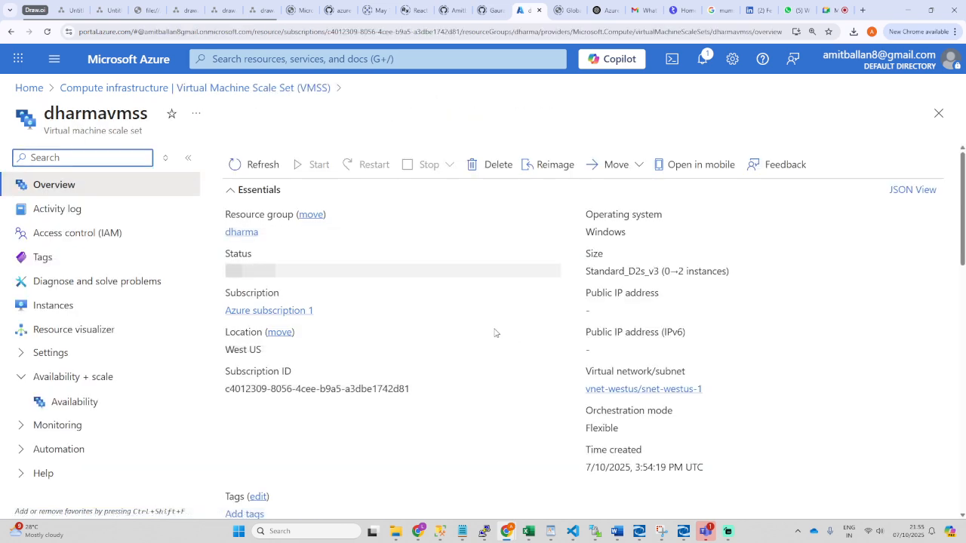
pyautogui.scroll(-2, 481, 408)
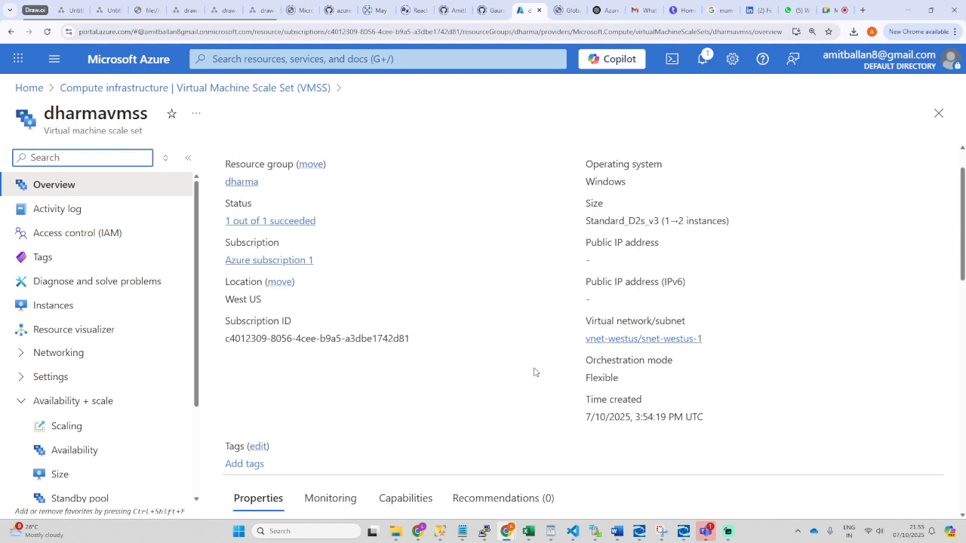
pyautogui.scroll(-4, 468, 392)
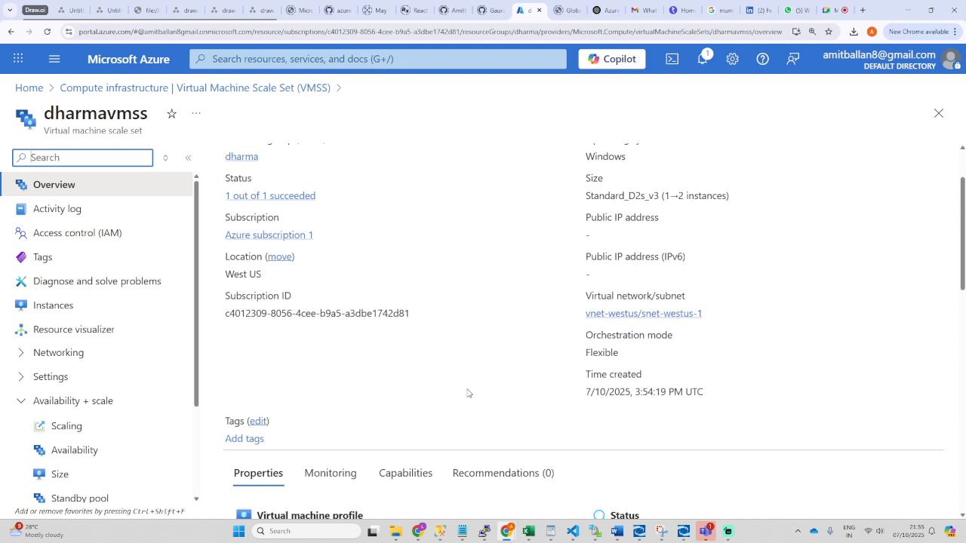
pyautogui.scroll(-1, 456, 397)
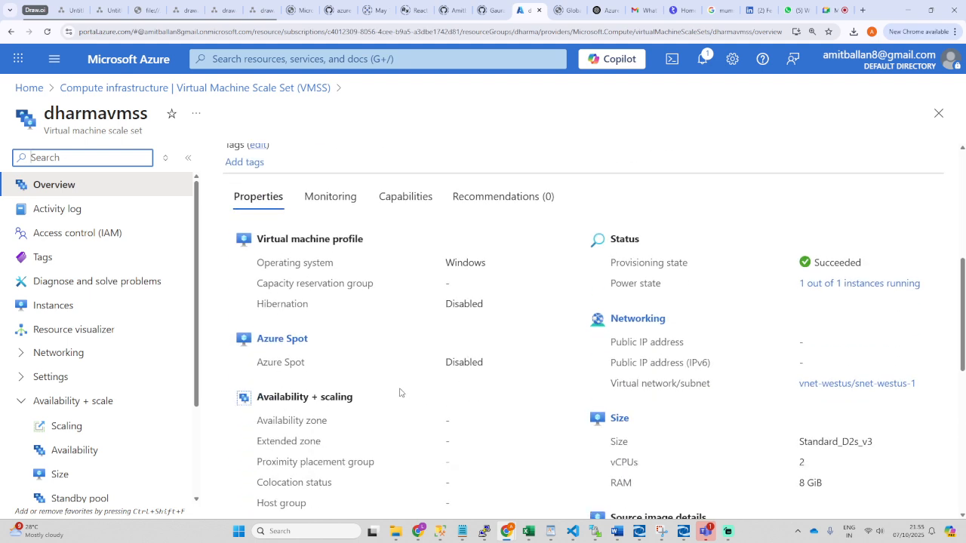
pyautogui.scroll(-3, 649, 438)
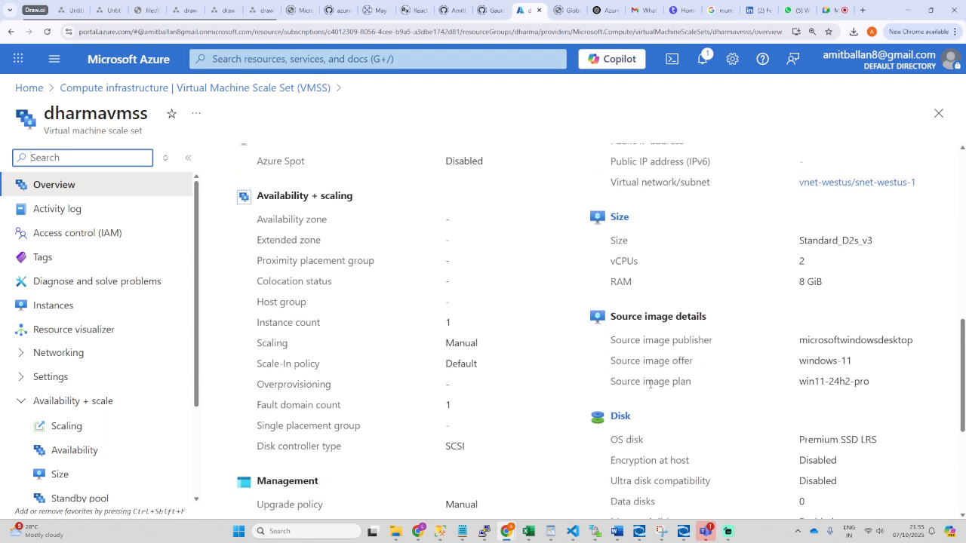
pyautogui.scroll(-1, 345, 459)
pyautogui.click(68, 427)
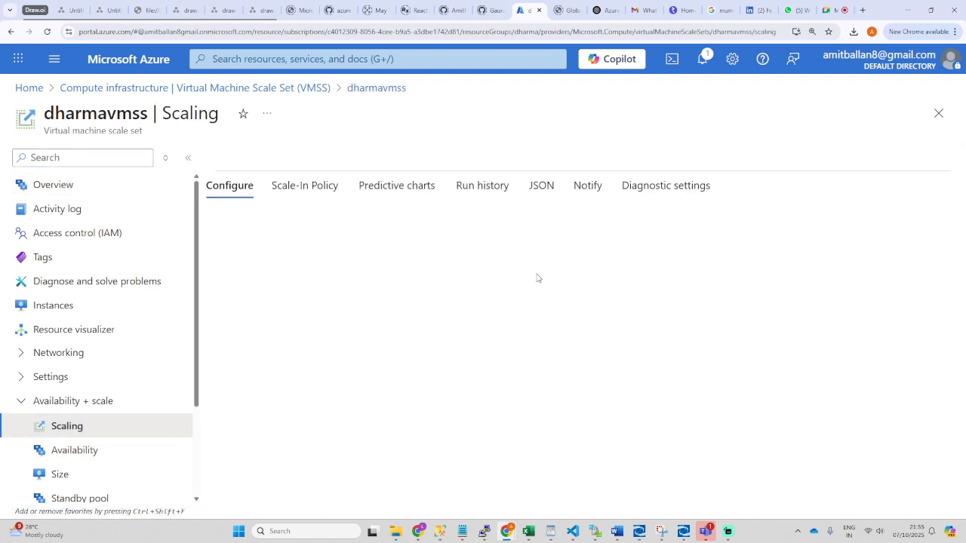
# Step: Leave the predictive autoscale Mode set to Disabled
pyautogui.scroll(-1, 460, 299)
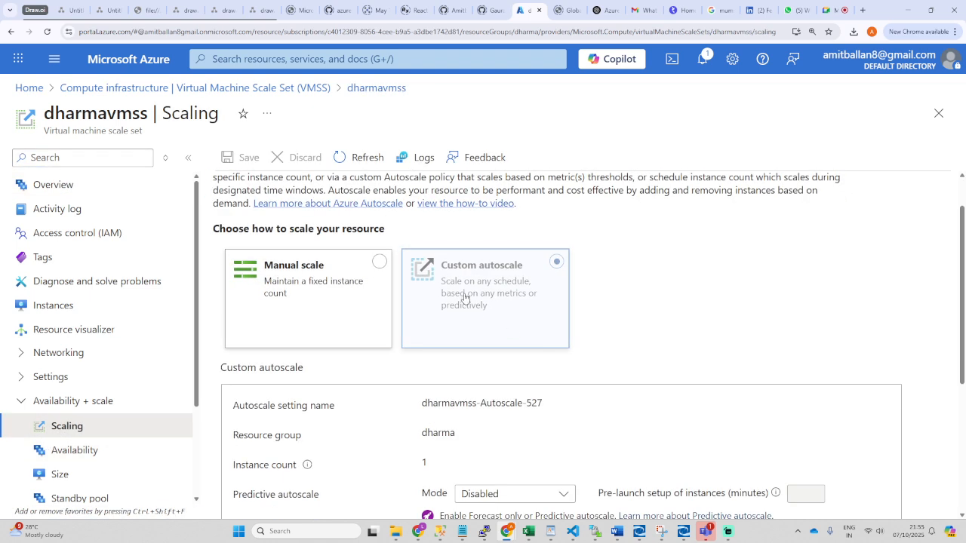
pyautogui.scroll(-3, 596, 355)
pyautogui.scroll(-1, 602, 359)
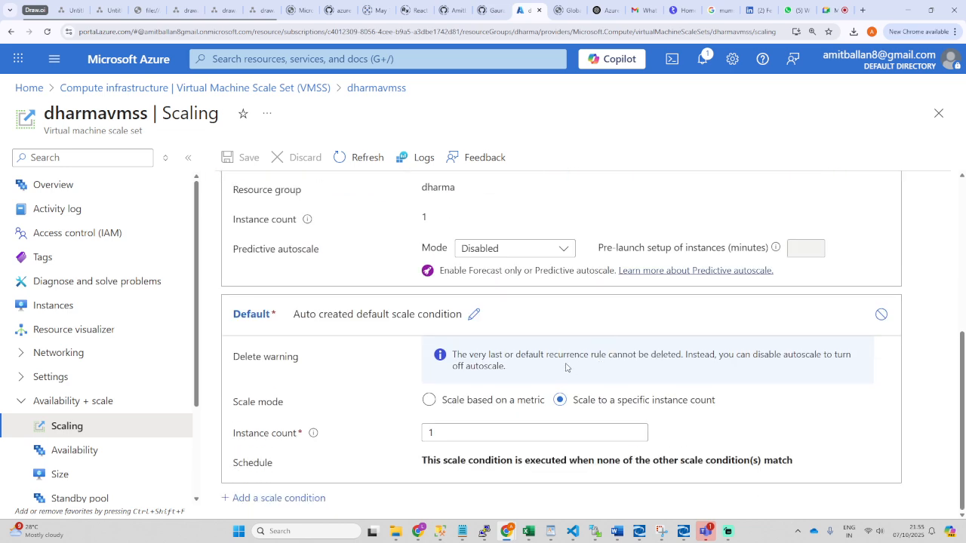
pyautogui.scroll(1, 452, 354)
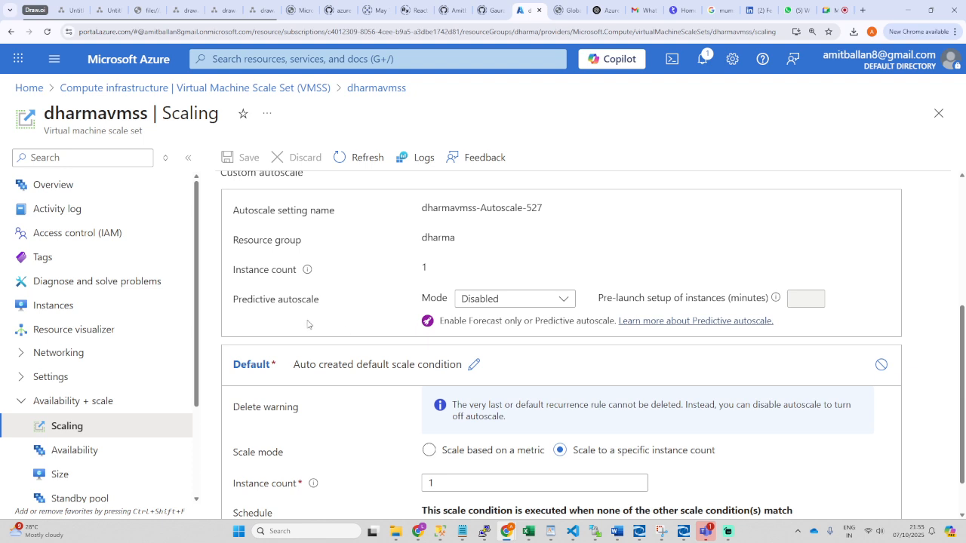
pyautogui.click(568, 302)
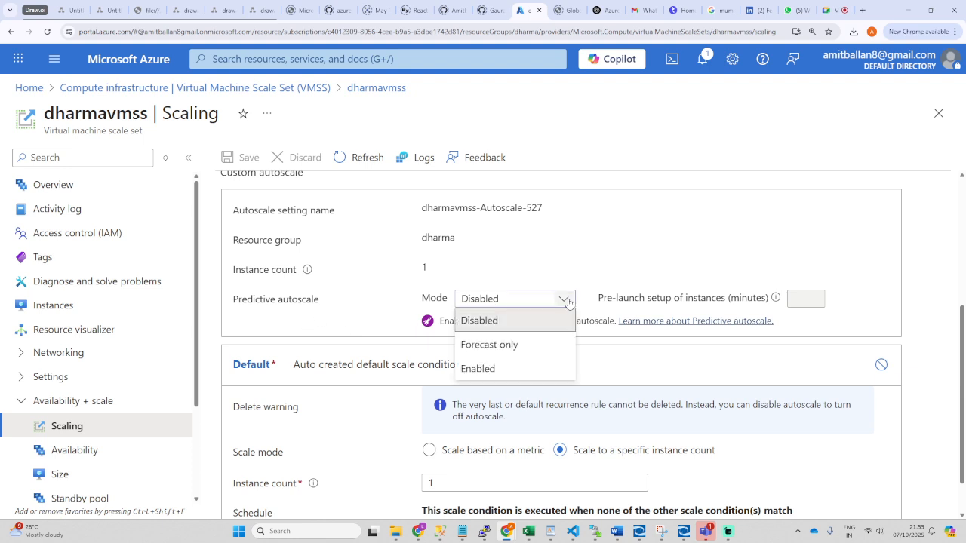
pyautogui.click(586, 262)
# Step: Switch the Default scale condition to 'Scale based on a metric'
pyautogui.scroll(-1, 621, 279)
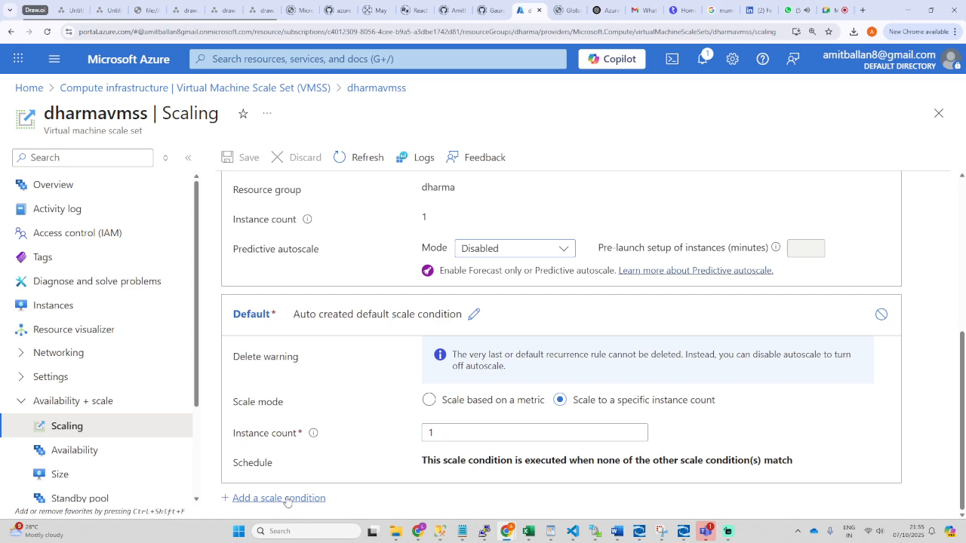
pyautogui.moveTo(287, 502); pyautogui.dragTo(382, 425)
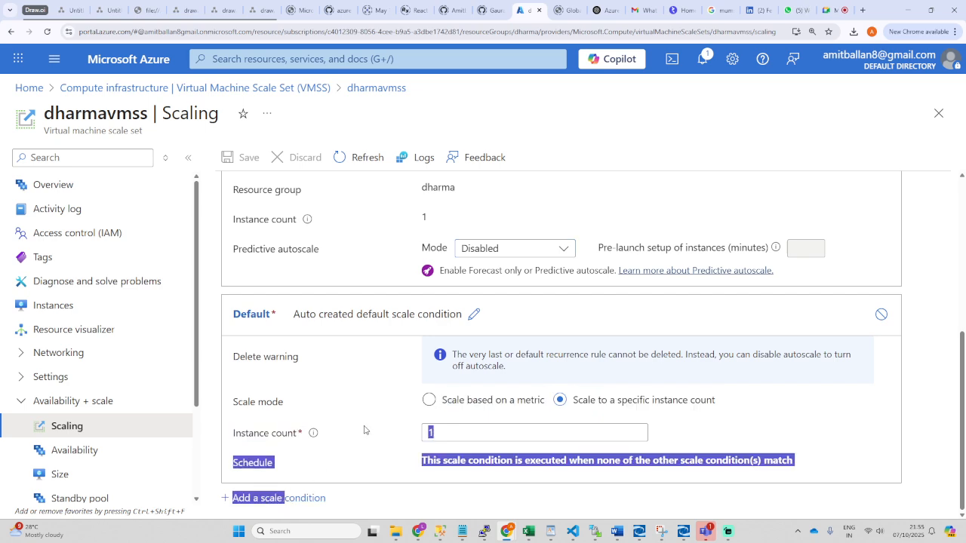
pyautogui.click(428, 400)
pyautogui.scroll(-1, 353, 452)
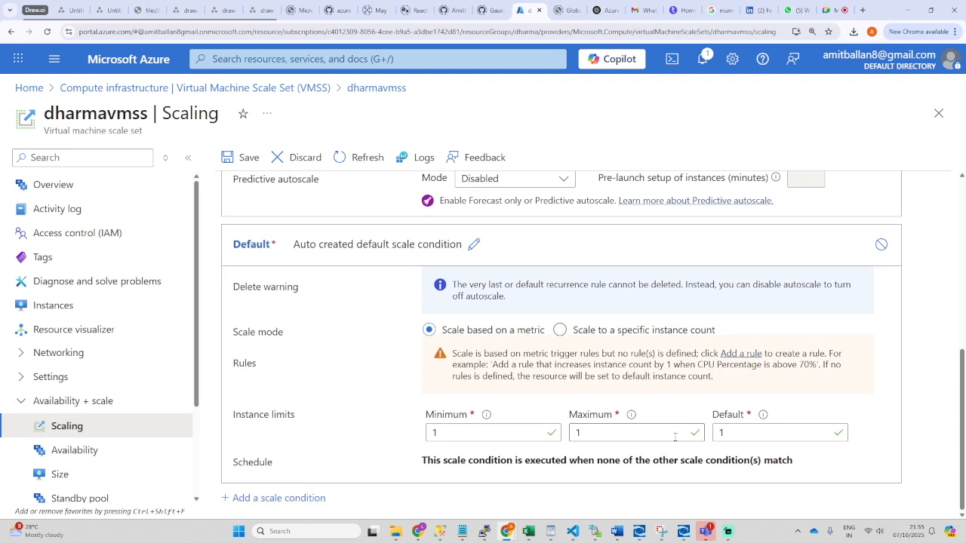
# Step: Check the instance limits (minimum, maximum, default 1) and add a new scale rule to the Default condition
pyautogui.click(754, 434)
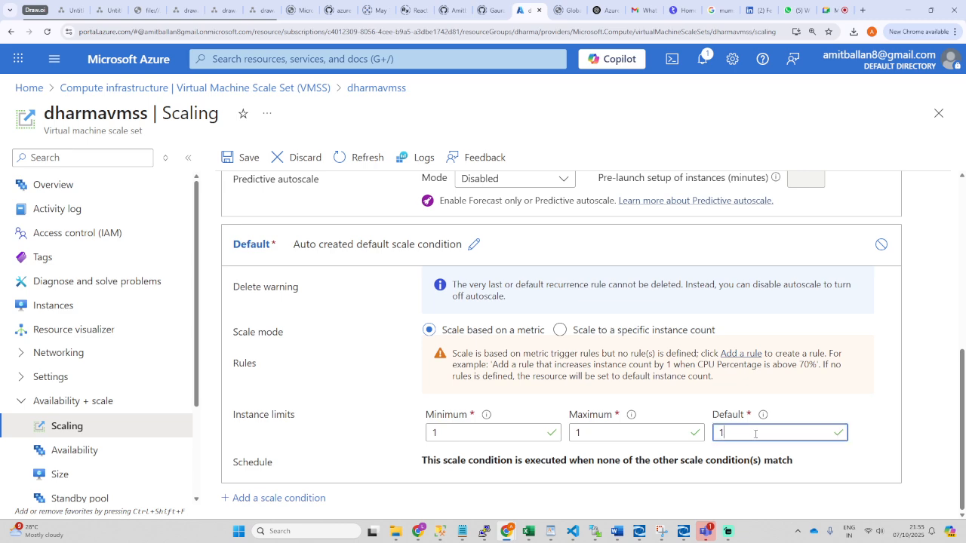
pyautogui.click(741, 354)
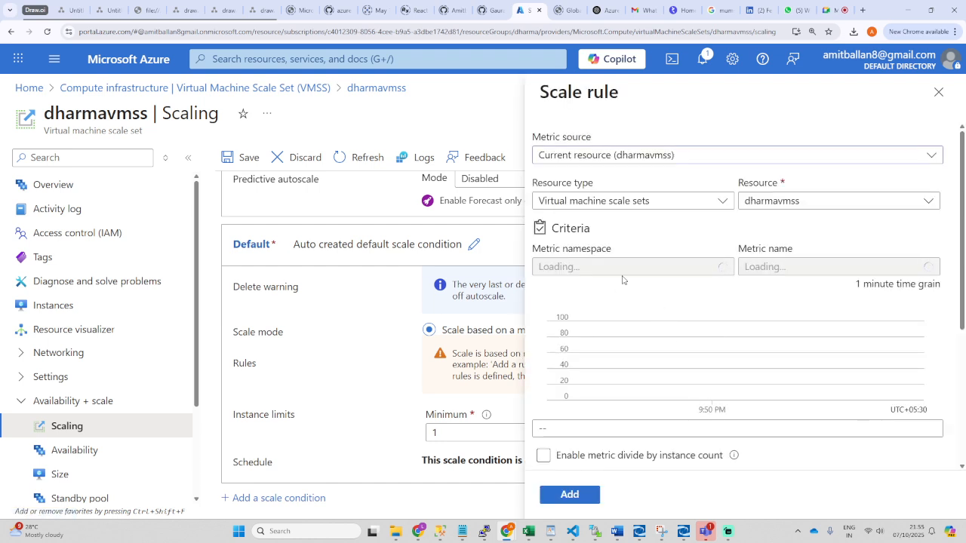
pyautogui.click(938, 93)
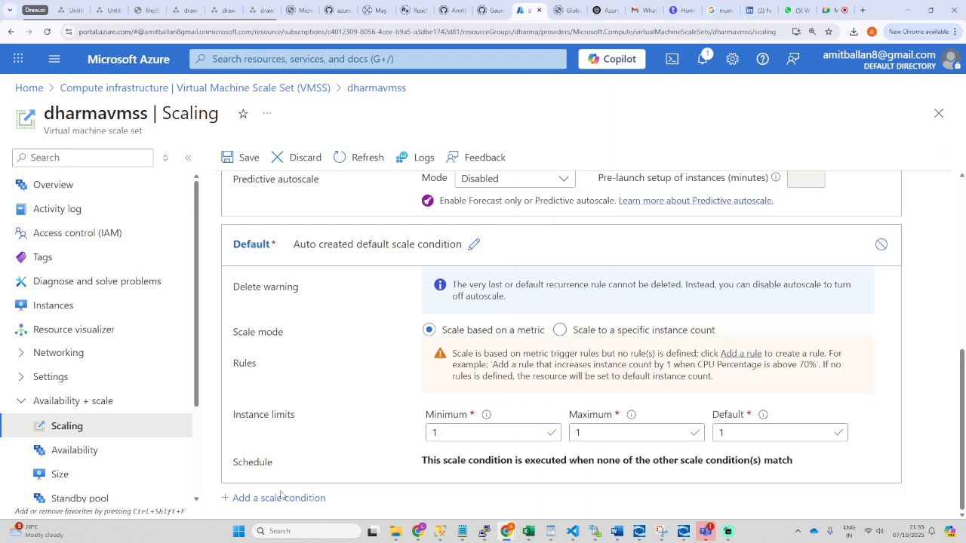
pyautogui.click(749, 432)
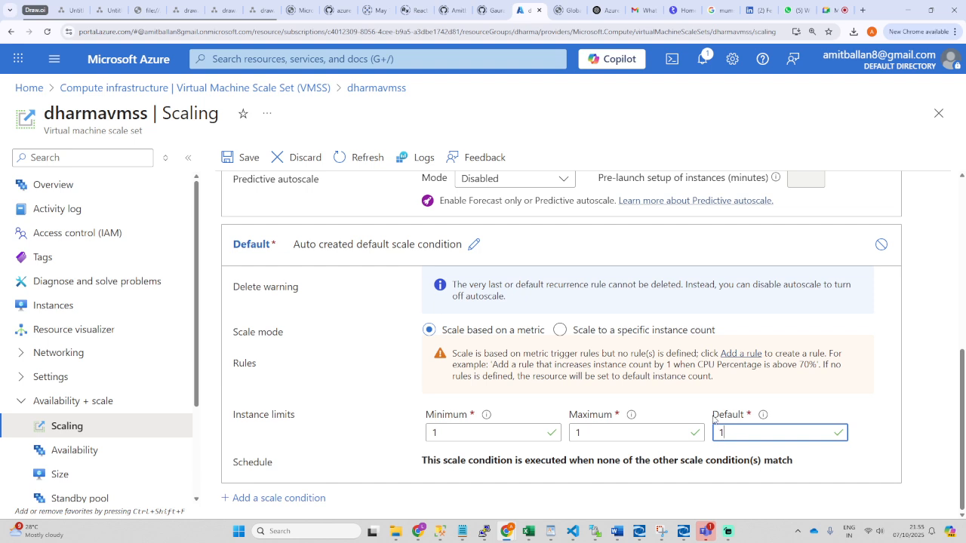
pyautogui.moveTo(714, 420); pyautogui.dragTo(743, 420)
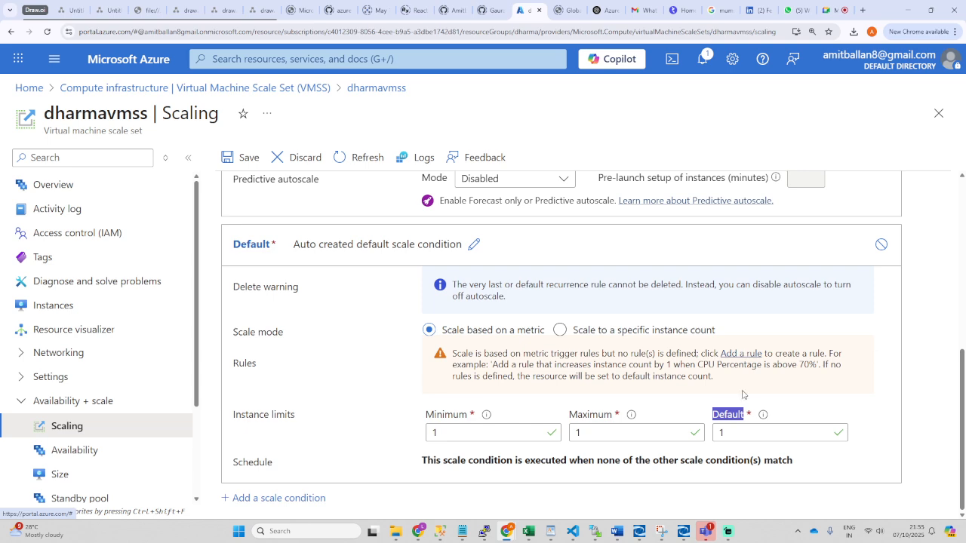
pyautogui.click(736, 432)
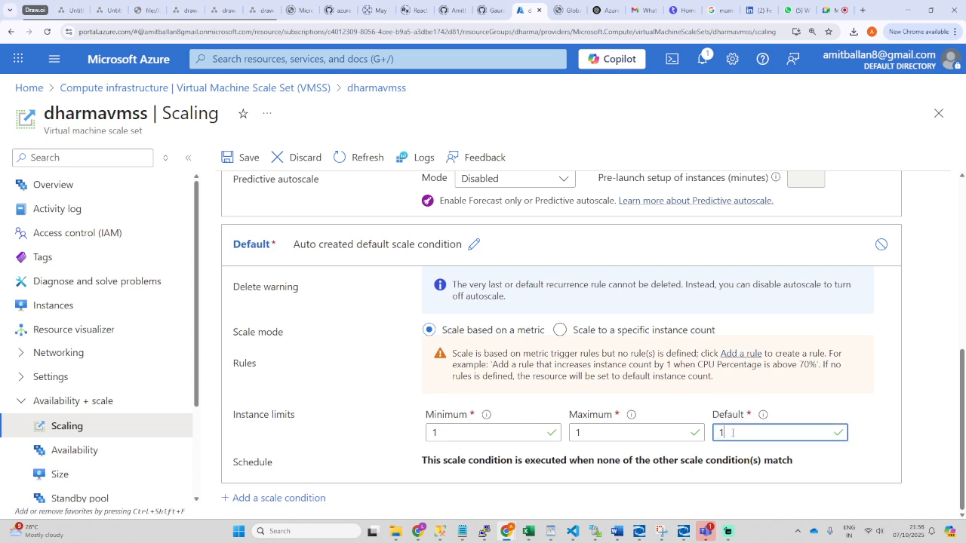
pyautogui.doubleClick(577, 433)
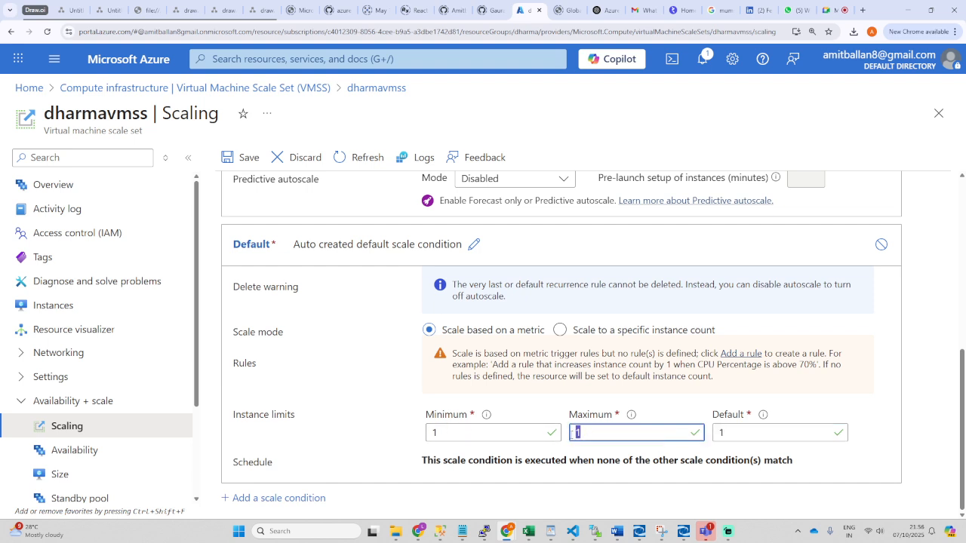
pyautogui.click(741, 354)
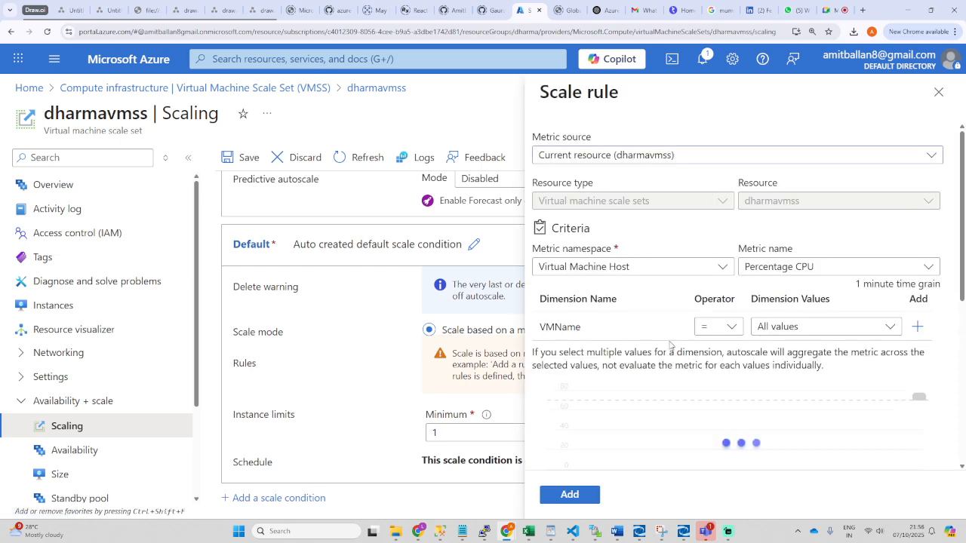
# Step: Keep the current resource and Percentage CPU metric, and set the dimension operator to <>
pyautogui.click(665, 154)
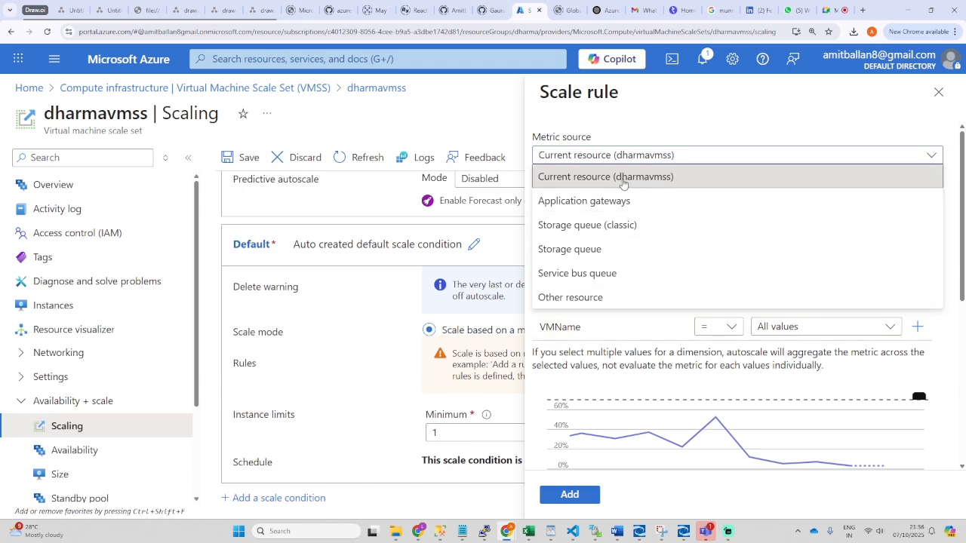
pyautogui.click(597, 181)
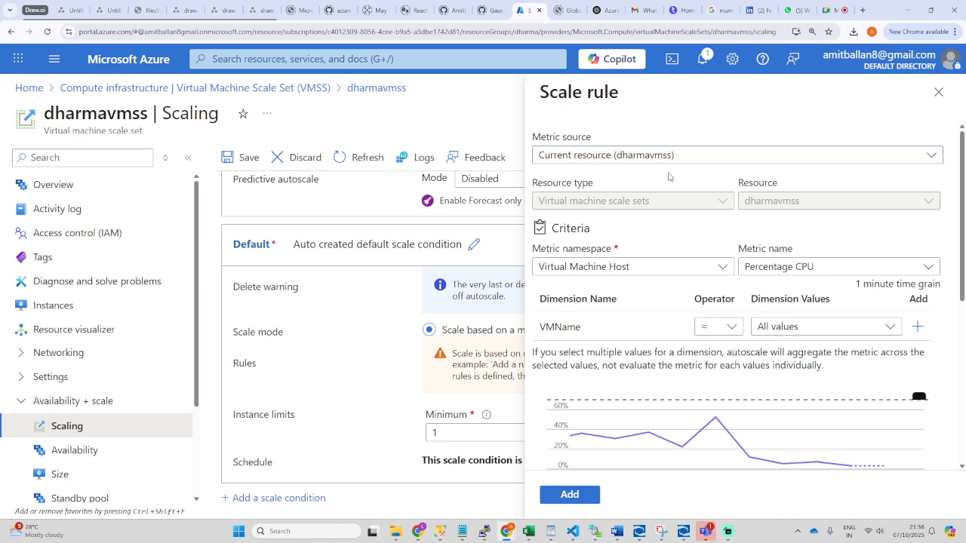
pyautogui.click(670, 269)
pyautogui.click(669, 268)
pyautogui.click(818, 270)
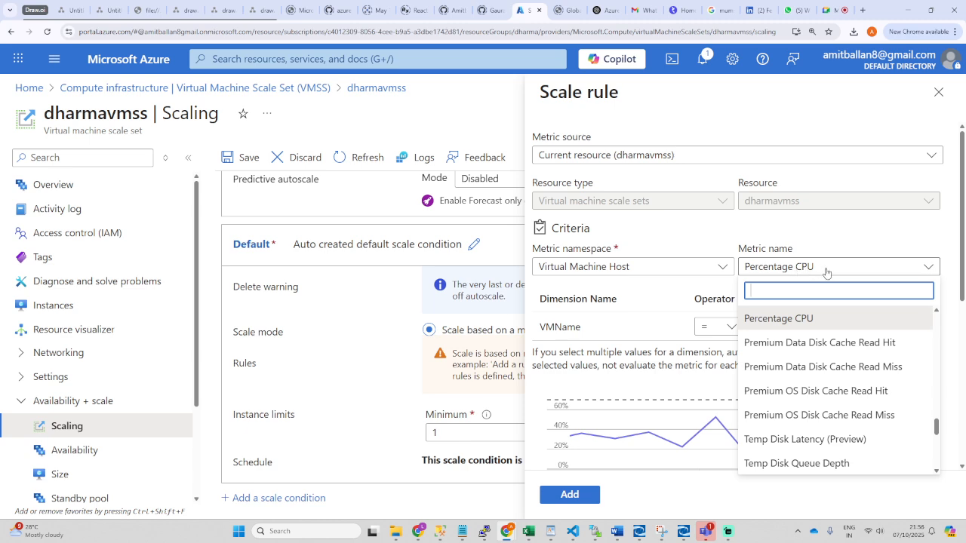
pyautogui.click(827, 270)
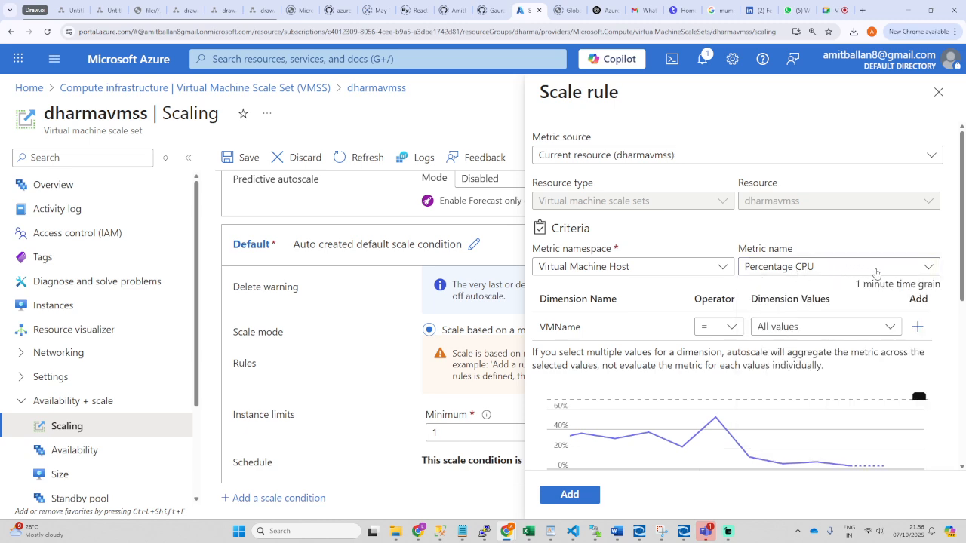
pyautogui.click(738, 333)
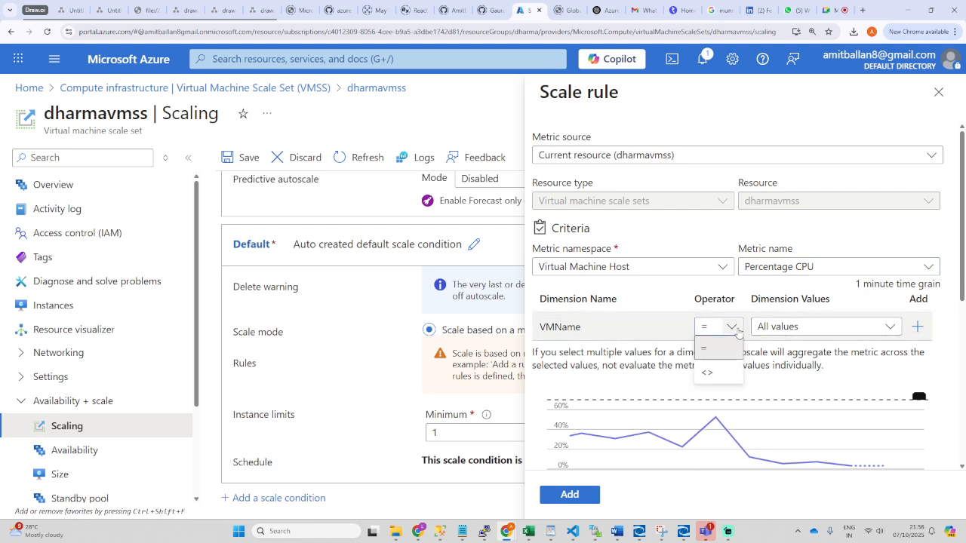
pyautogui.click(721, 375)
pyautogui.click(733, 329)
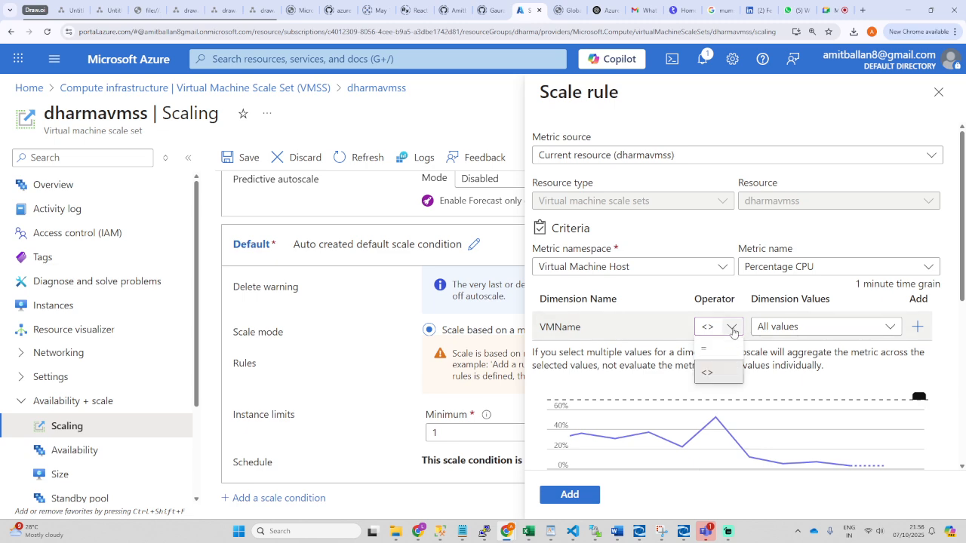
pyautogui.click(687, 298)
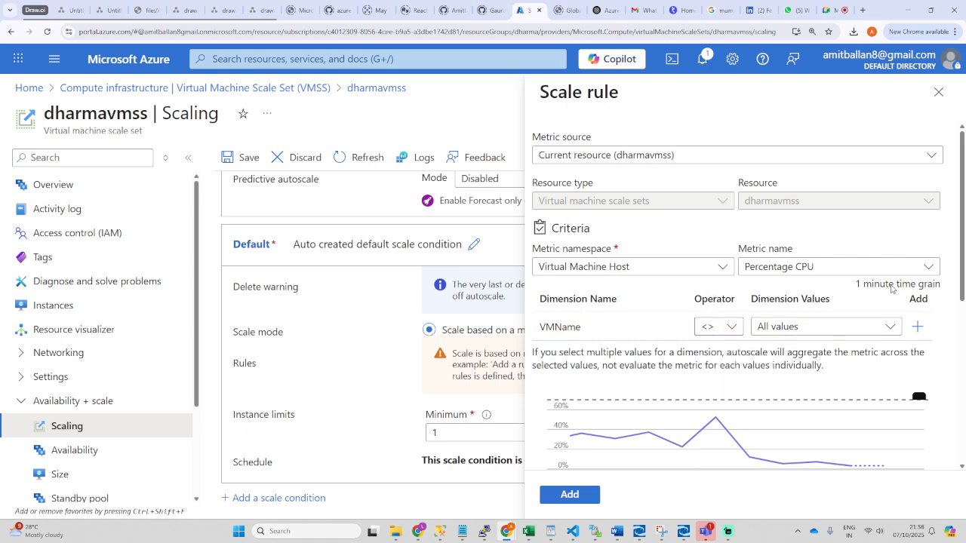
# Step: Review the 23.7 % CPU reading, then close the scale rule panel and discard its edits
pyautogui.scroll(-2, 839, 325)
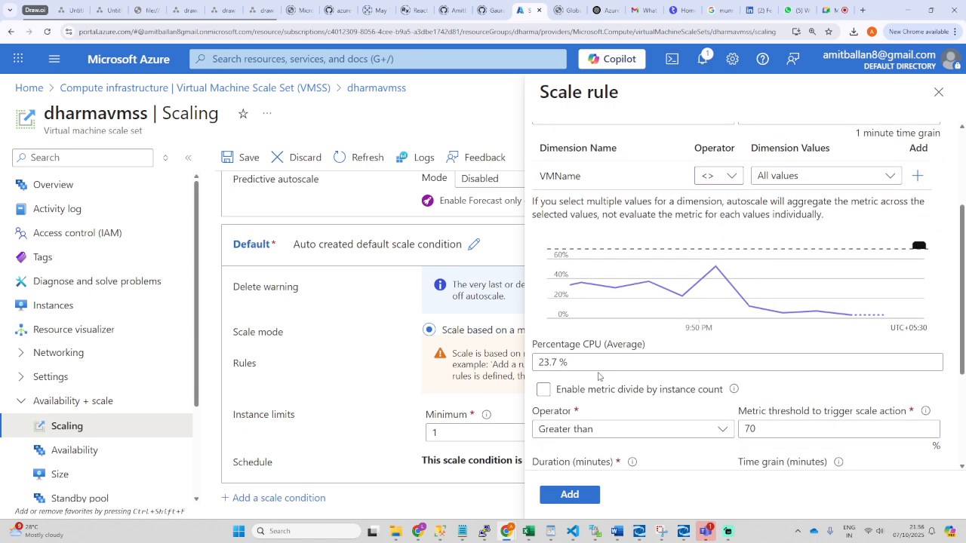
pyautogui.tripleClick(586, 362)
pyautogui.scroll(-1, 611, 408)
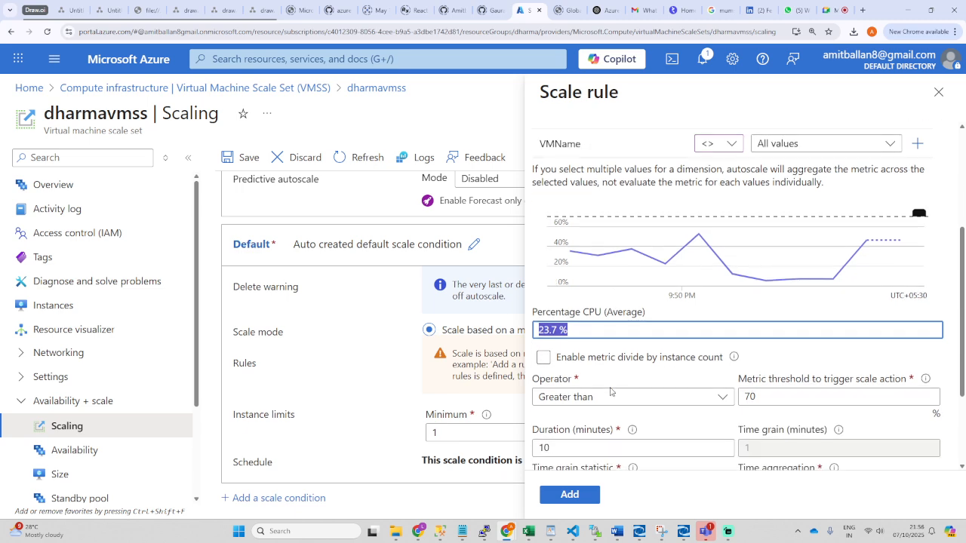
pyautogui.scroll(-2, 610, 391)
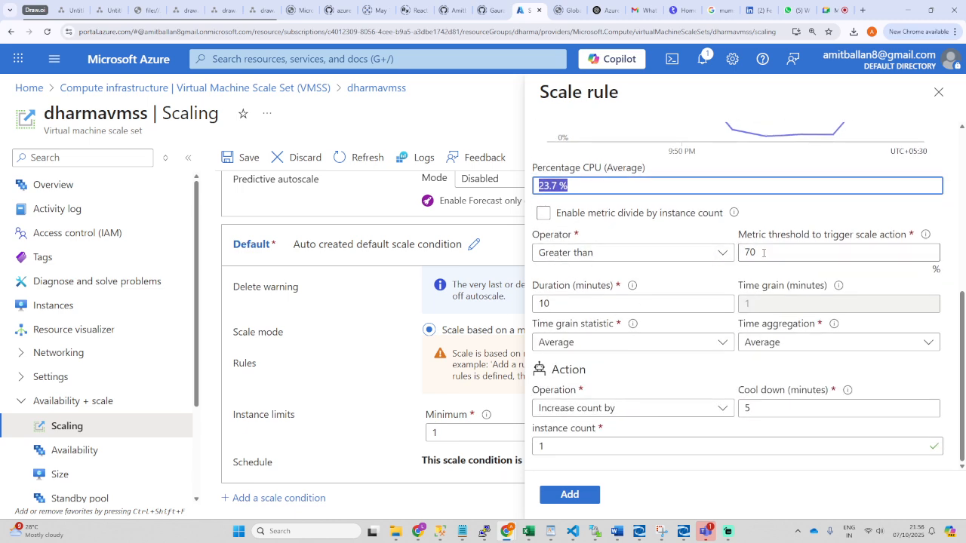
pyautogui.scroll(5, 610, 255)
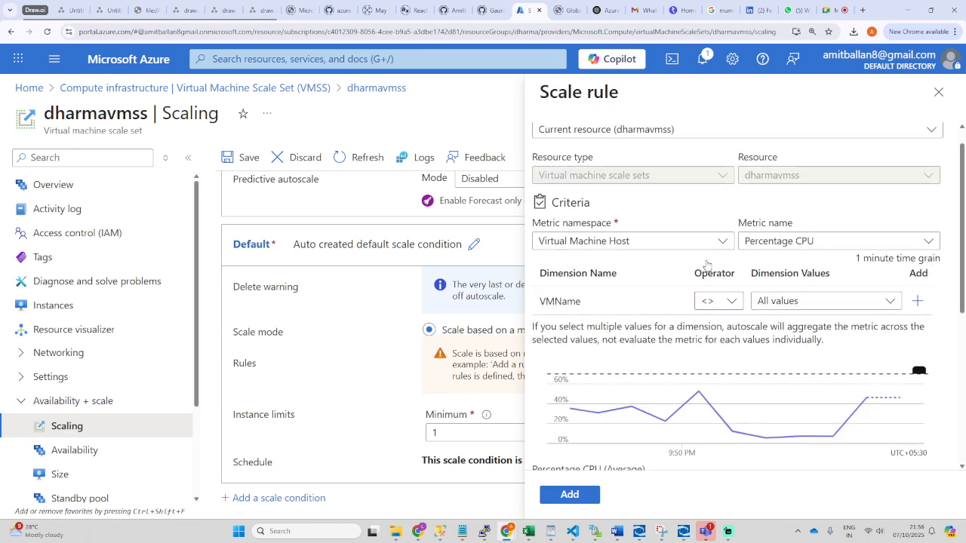
pyautogui.scroll(-1, 610, 256)
pyautogui.click(938, 91)
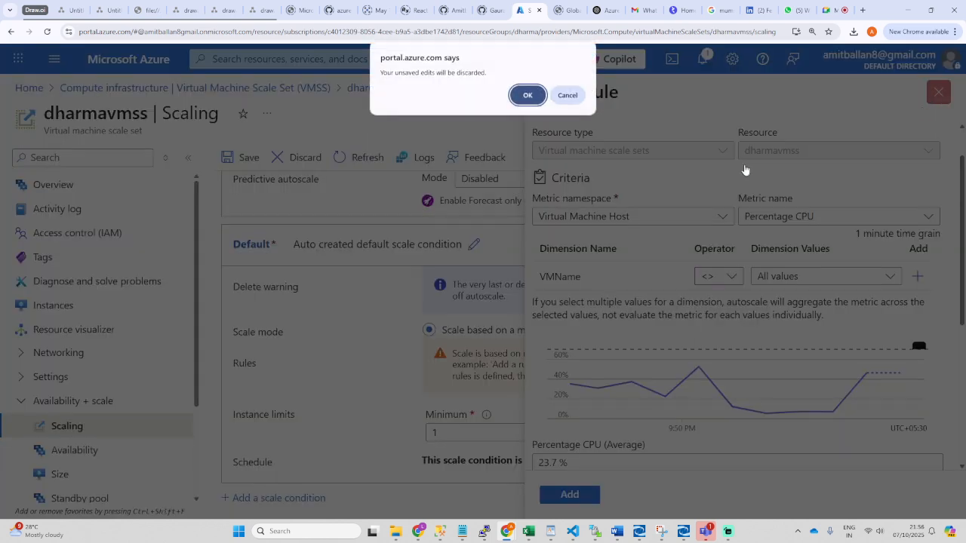
pyautogui.click(567, 96)
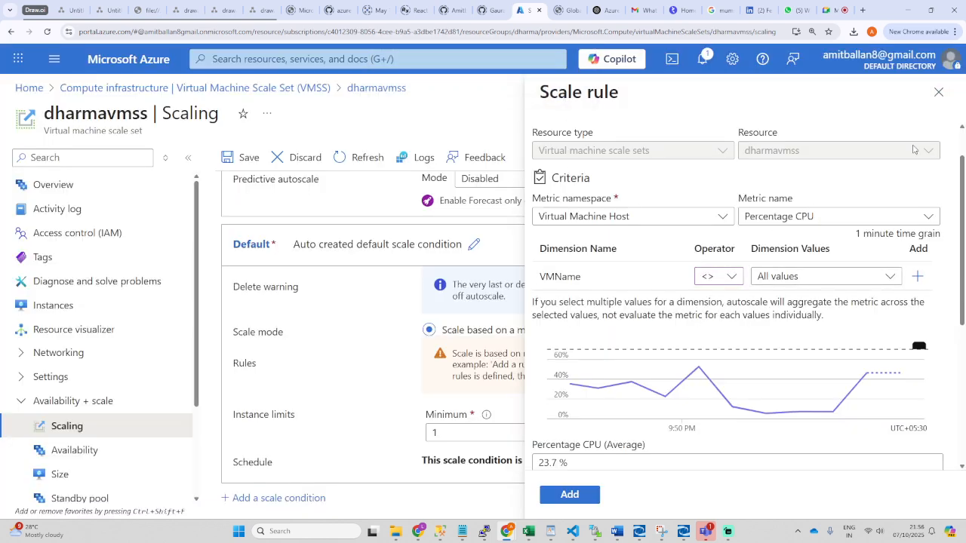
pyautogui.click(938, 92)
pyautogui.click(523, 96)
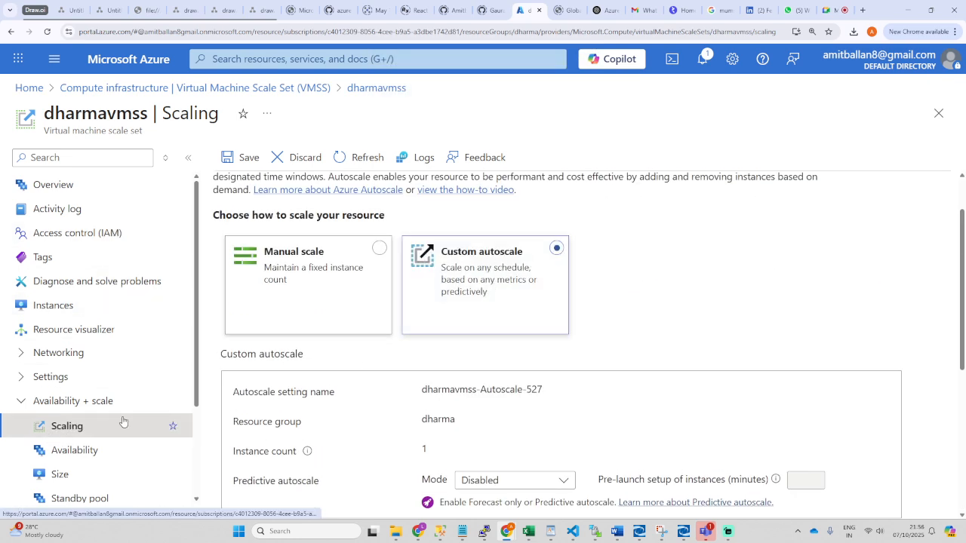
# Step: Toggle the Default condition to a fixed instance count and back to metric-based, then add a new rule
pyautogui.scroll(-3, 571, 384)
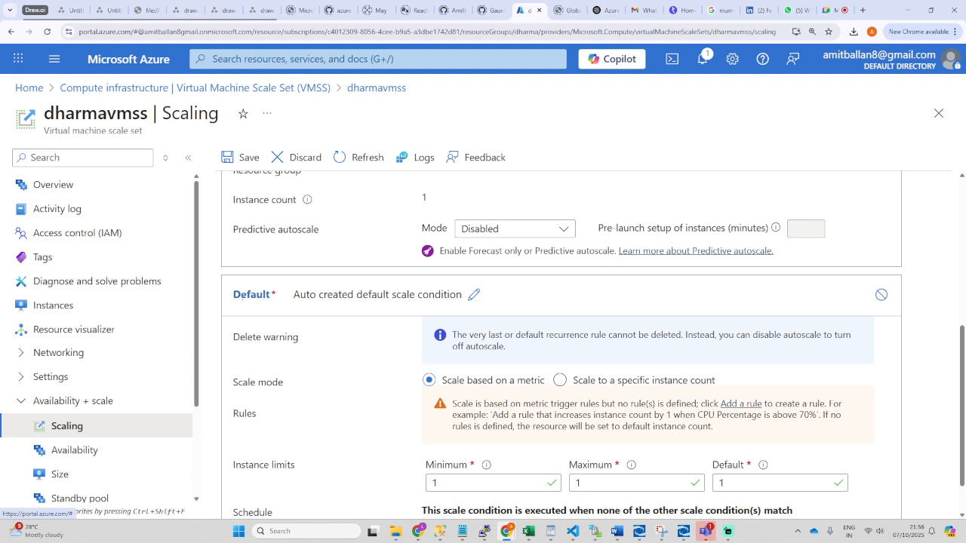
pyautogui.doubleClick(251, 294)
pyautogui.scroll(-1, 373, 352)
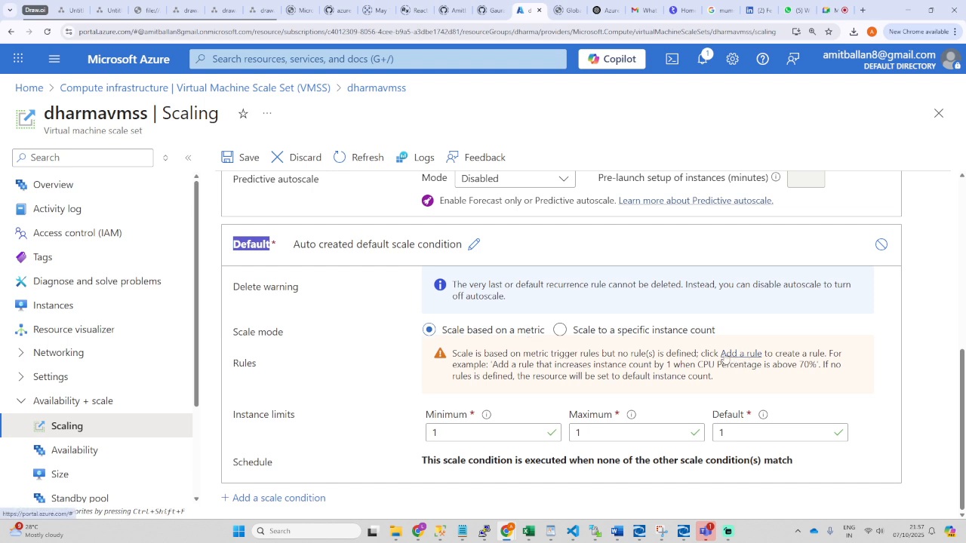
pyautogui.click(559, 330)
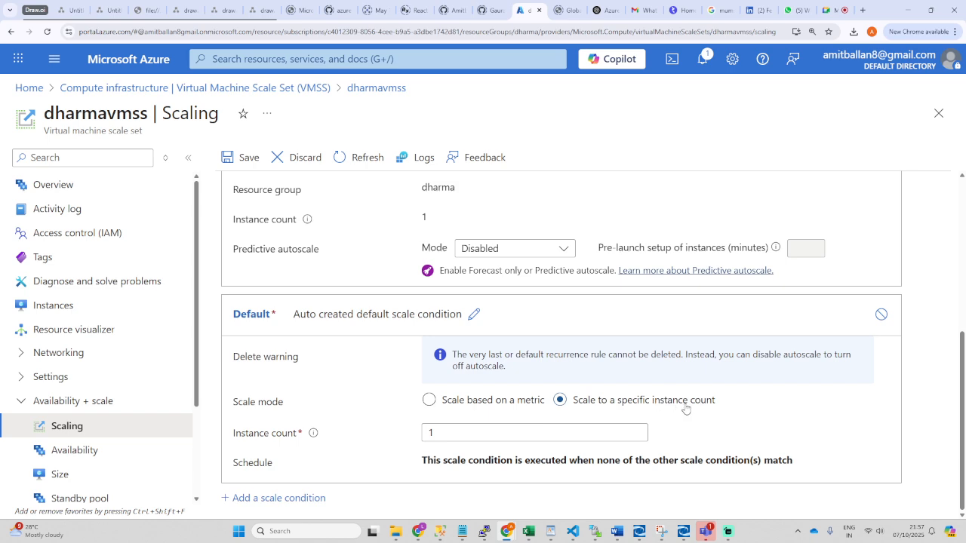
pyautogui.click(428, 400)
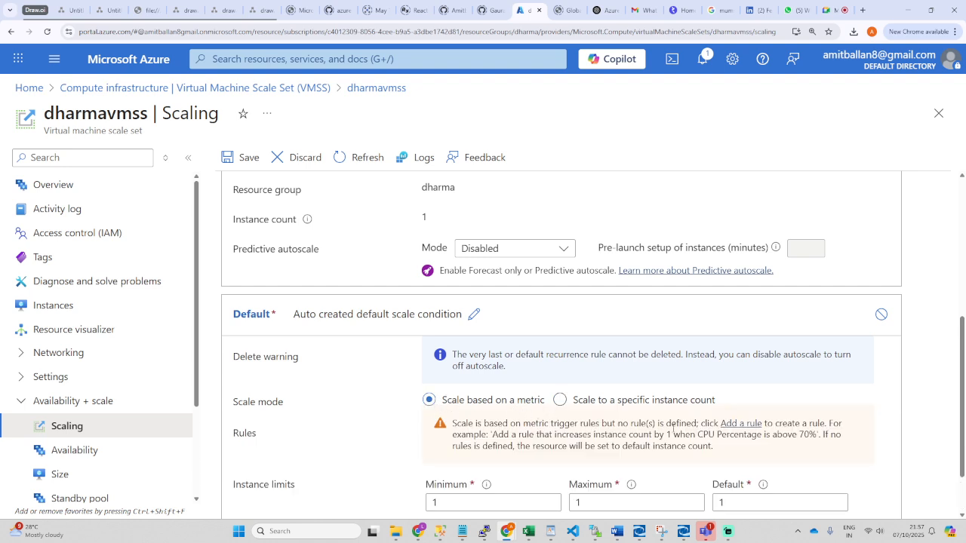
pyautogui.moveTo(716, 451); pyautogui.dragTo(452, 423)
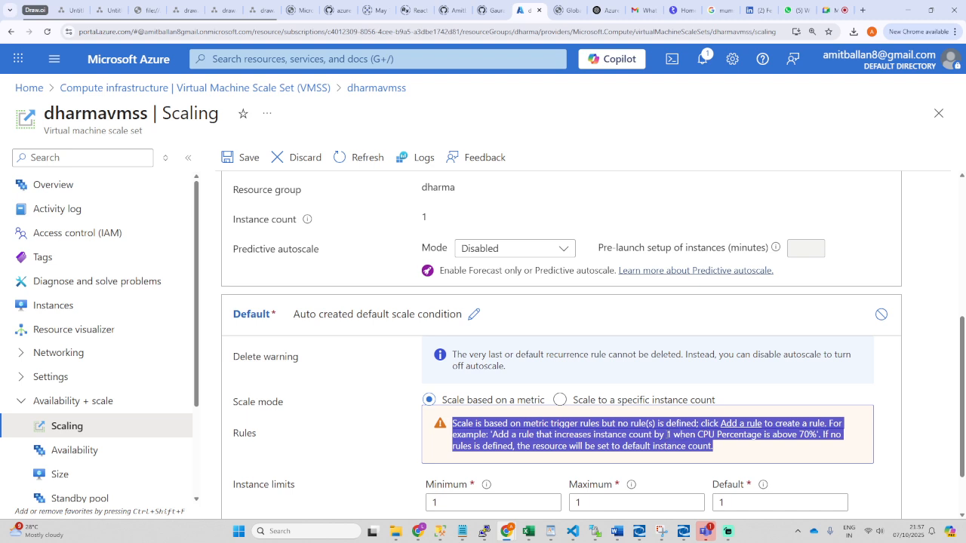
pyautogui.click(718, 453)
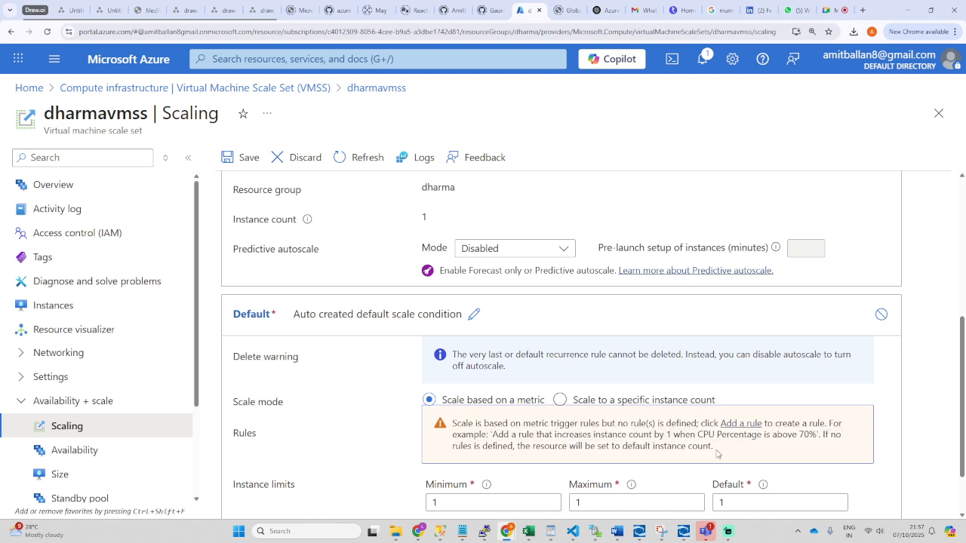
pyautogui.click(740, 426)
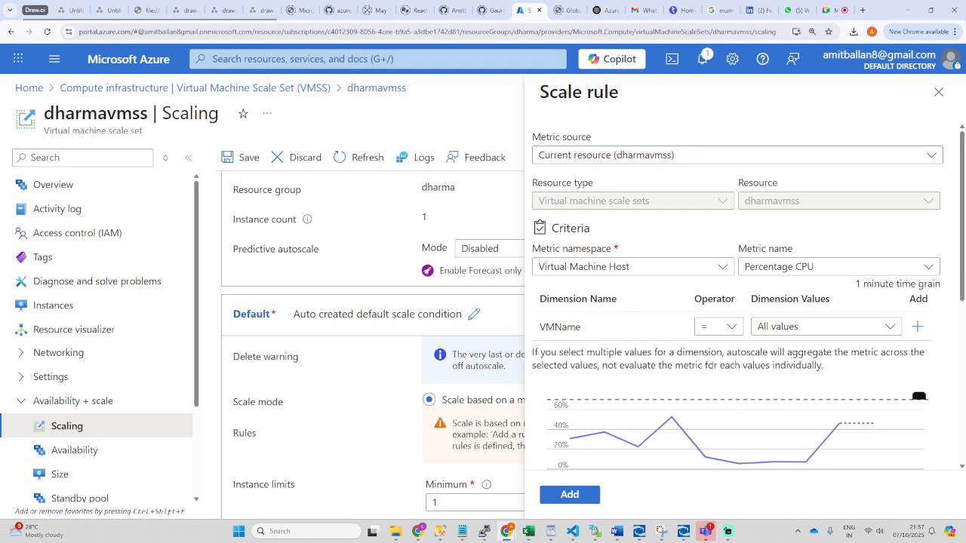
# Step: Choose Available Memory Percentage from the Metric name list instead of Percentage CPU
pyautogui.click(833, 268)
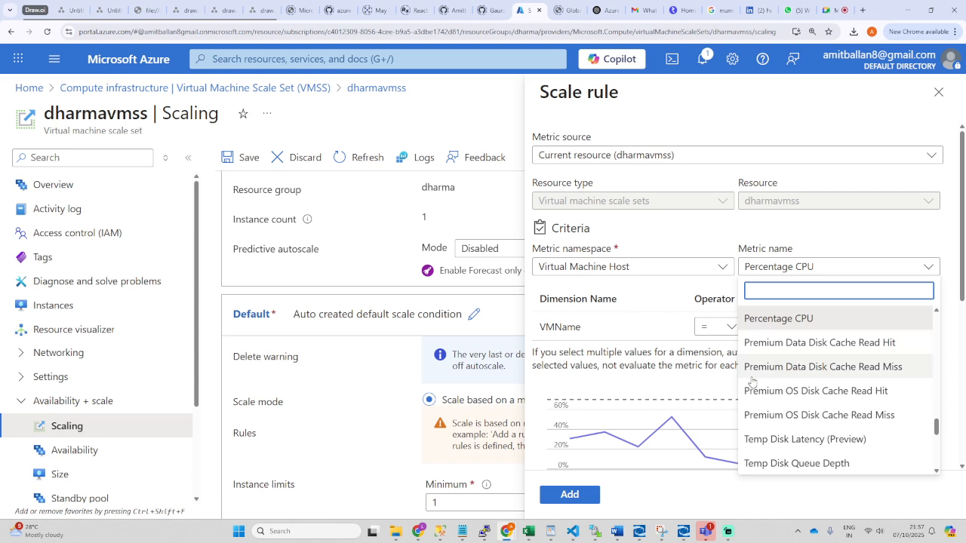
pyautogui.scroll(-1, 770, 410)
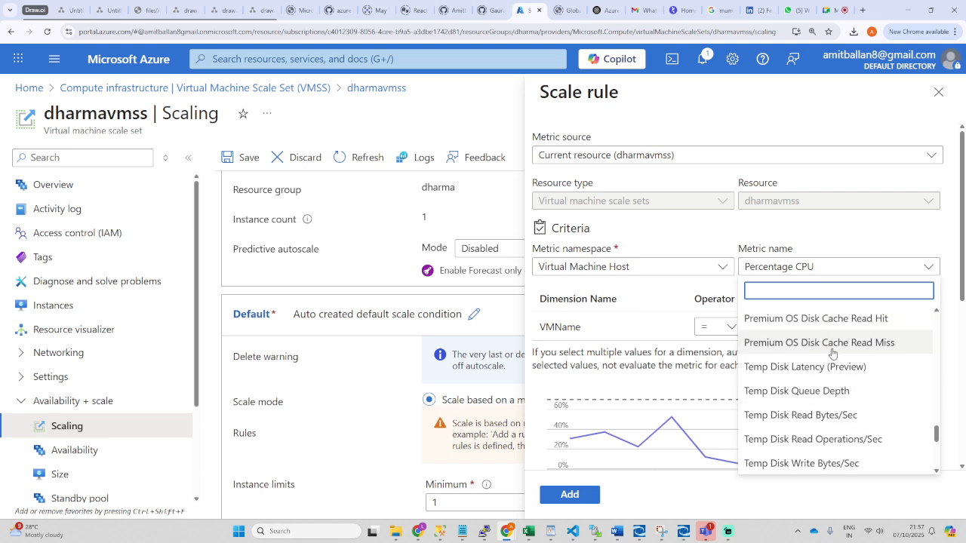
pyautogui.scroll(-1, 762, 393)
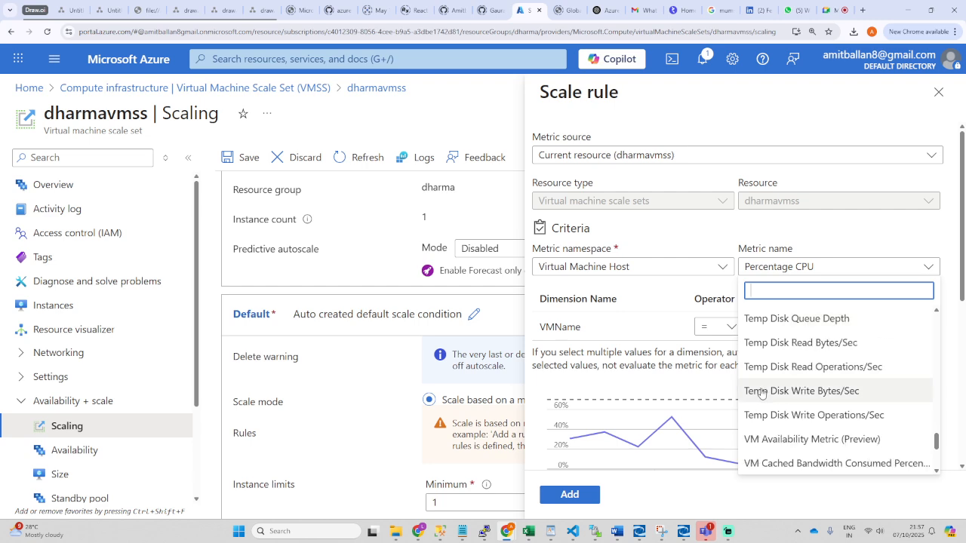
pyautogui.scroll(-1, 761, 392)
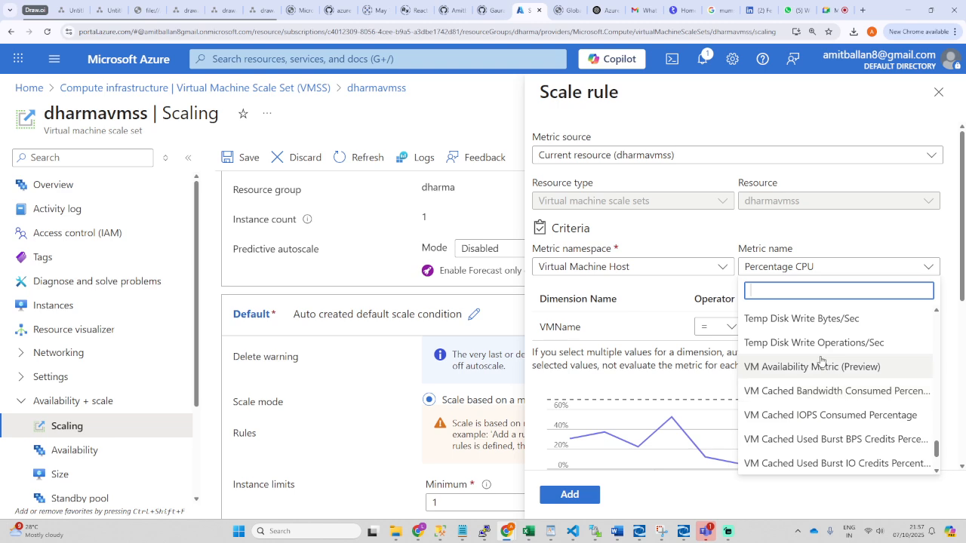
pyautogui.scroll(-2, 791, 336)
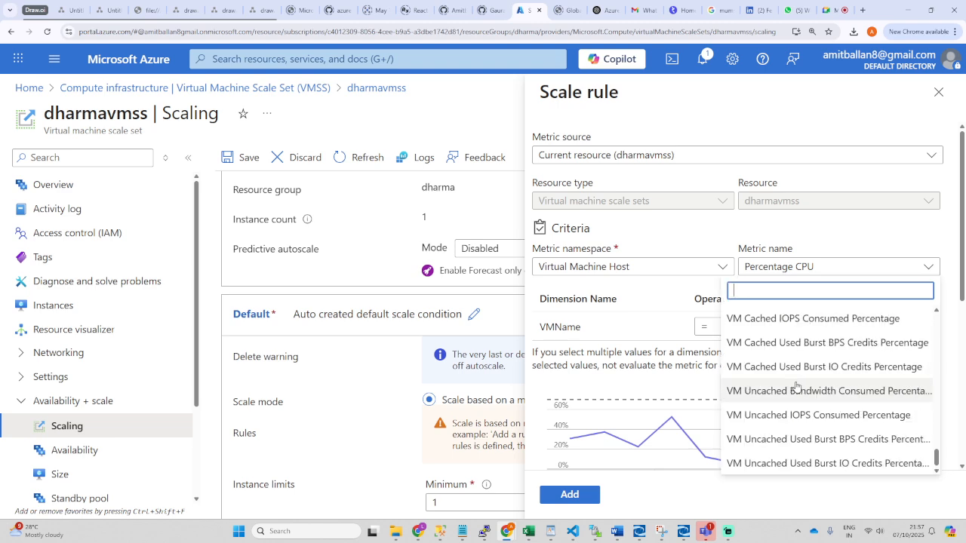
pyautogui.scroll(15, 797, 387)
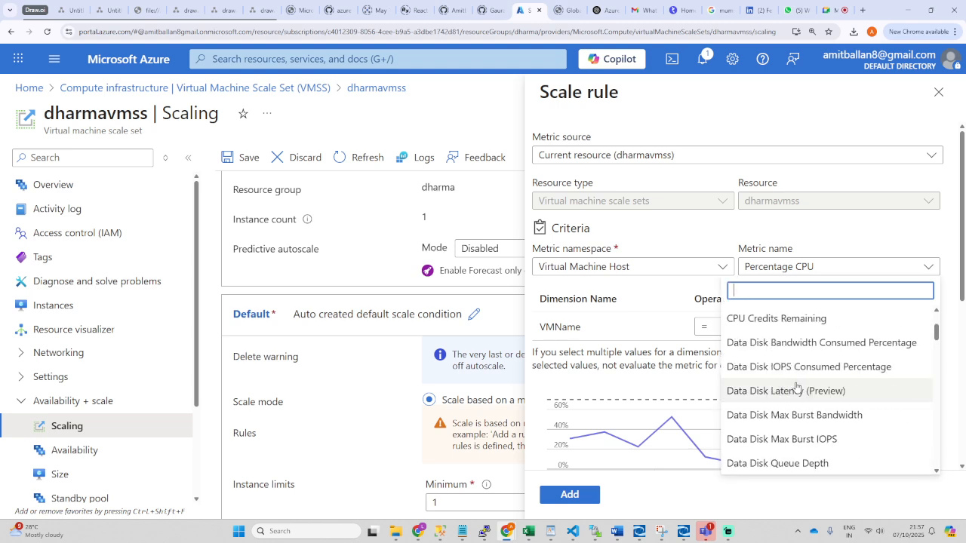
pyautogui.scroll(1, 797, 387)
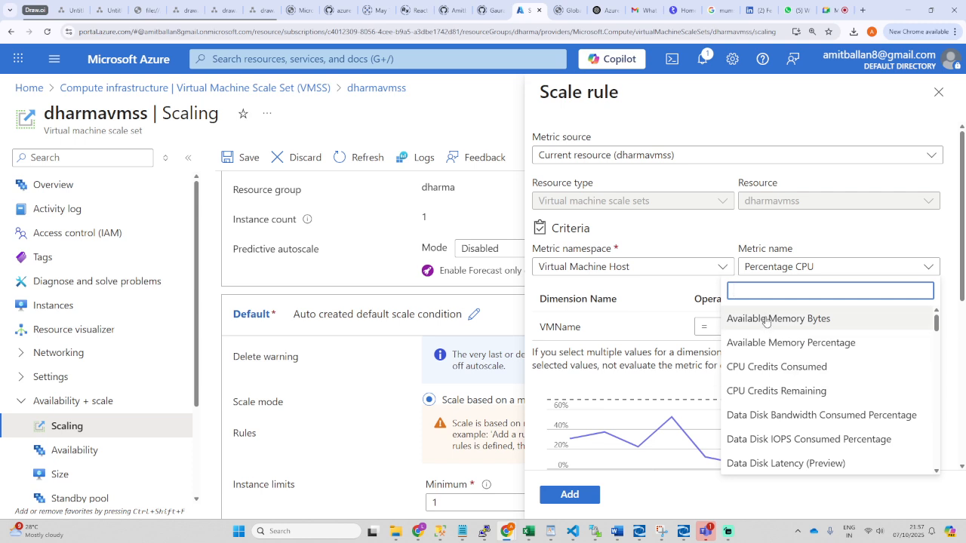
pyautogui.scroll(-1, 766, 389)
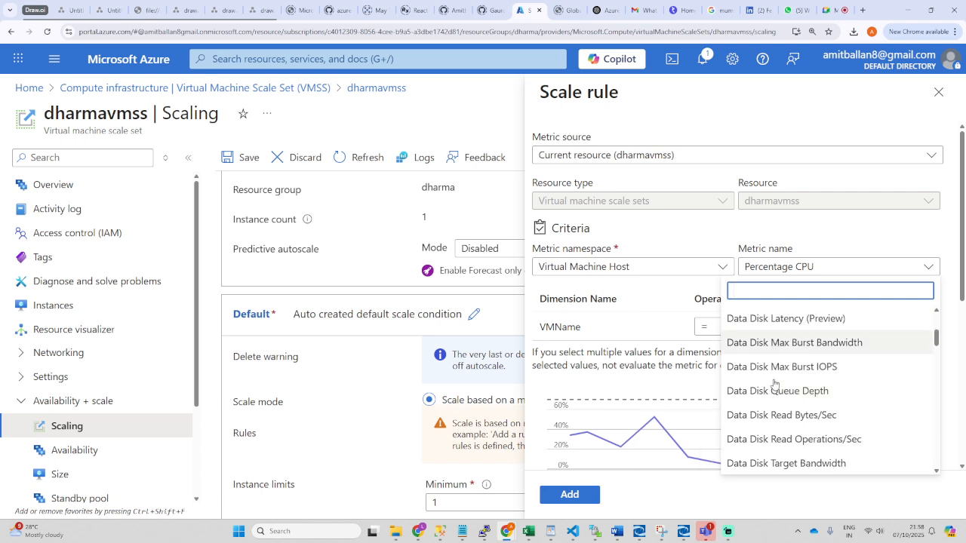
pyautogui.scroll(1, 758, 335)
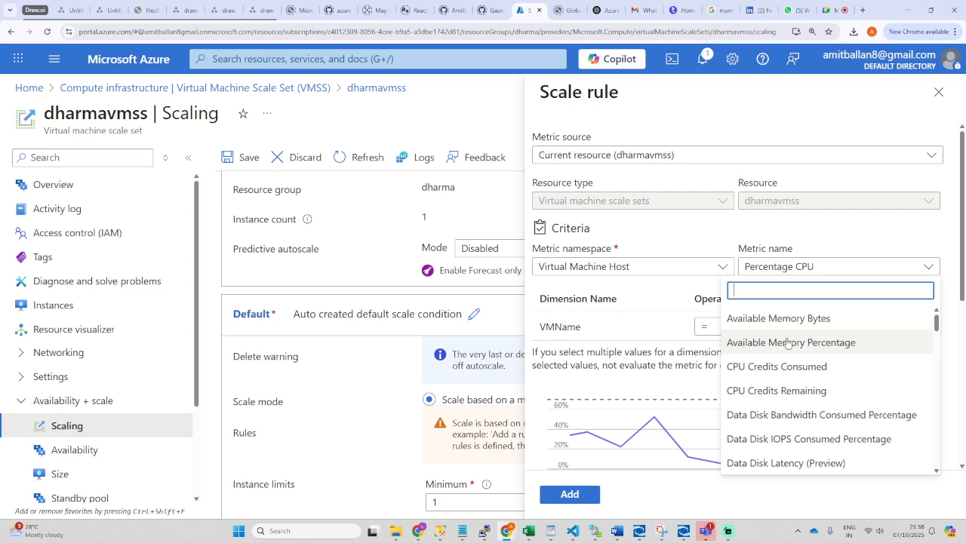
pyautogui.click(788, 344)
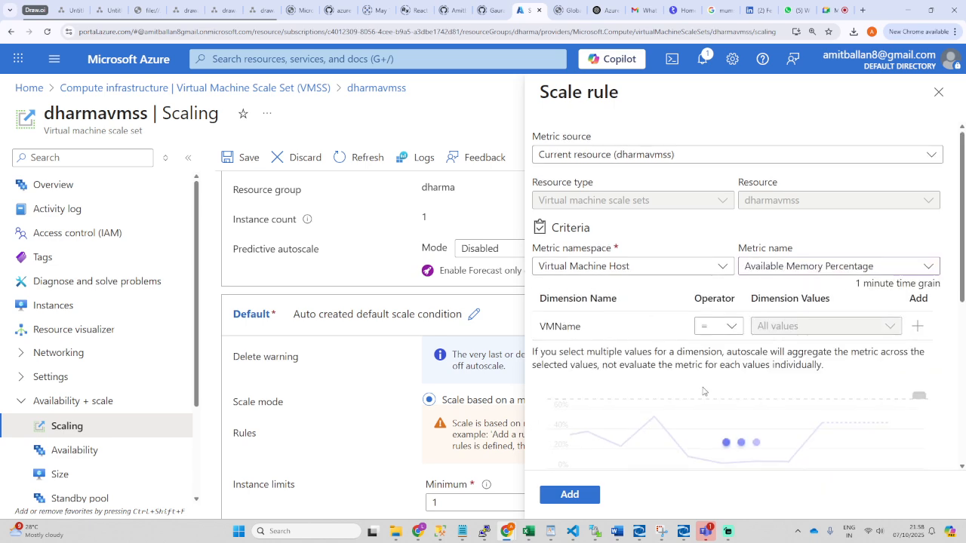
pyautogui.scroll(-4, 691, 377)
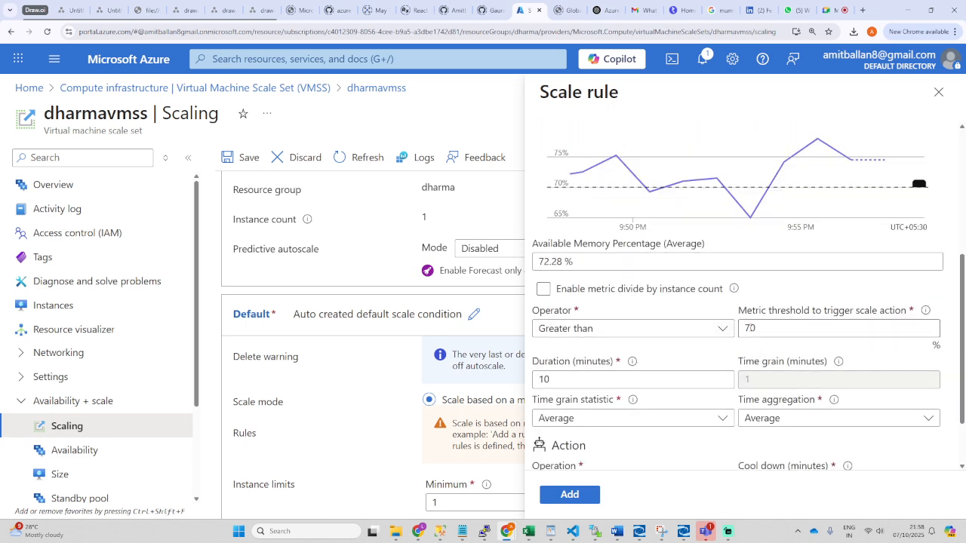
pyautogui.moveTo(769, 330); pyautogui.dragTo(750, 328)
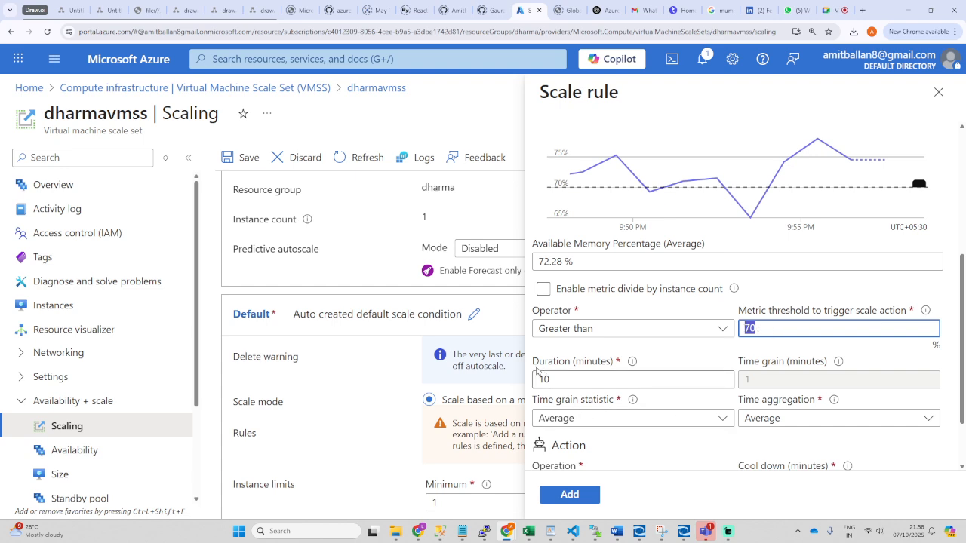
pyautogui.moveTo(533, 361); pyautogui.dragTo(624, 366)
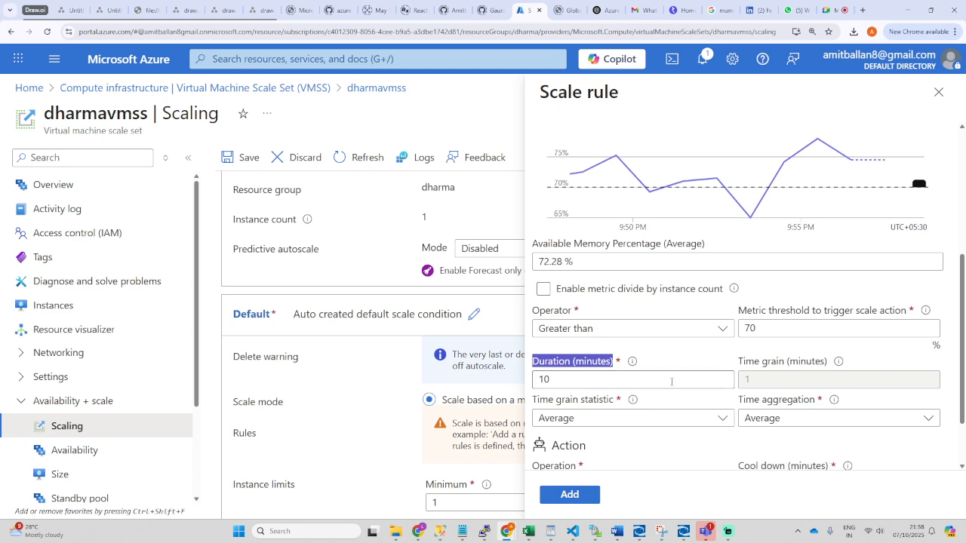
pyautogui.click(565, 379)
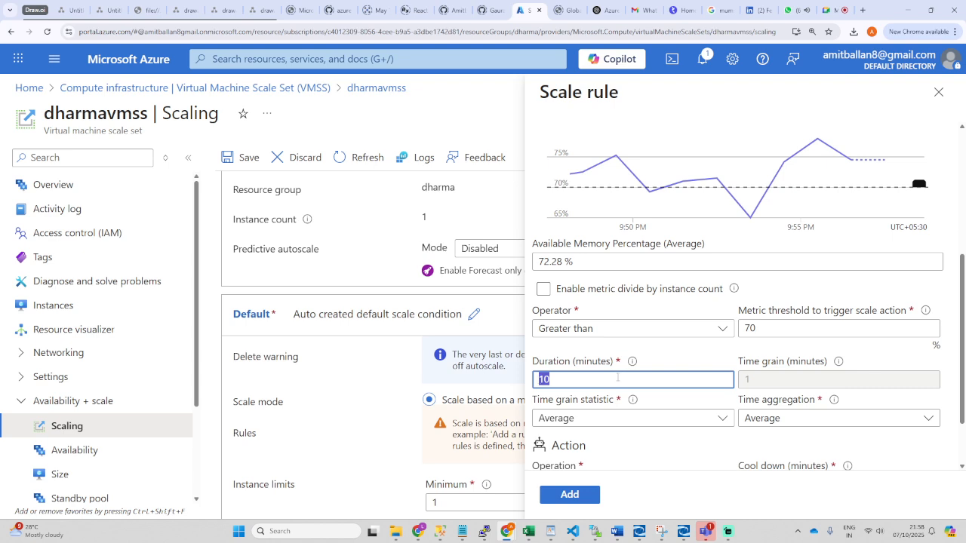
pyautogui.scroll(-1, 617, 377)
pyautogui.scroll(4, 660, 388)
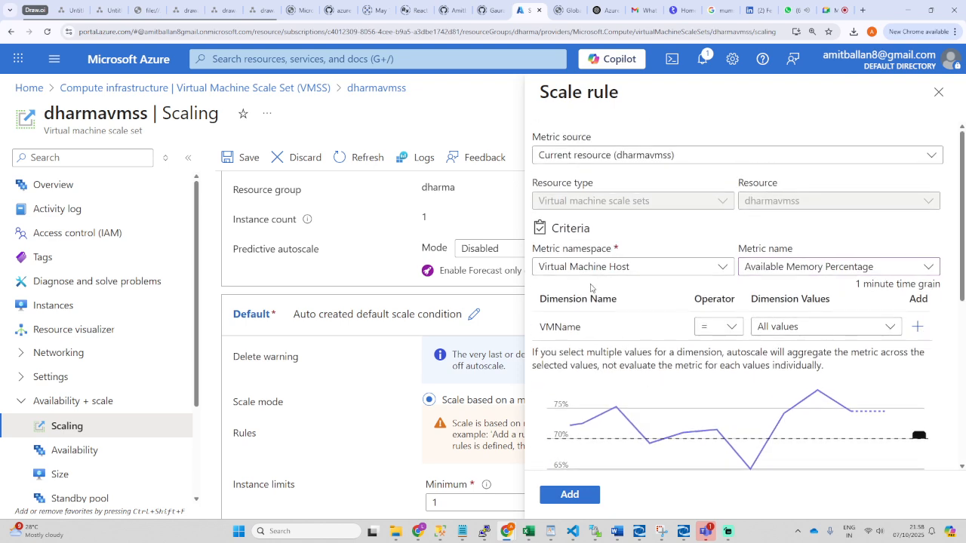
pyautogui.scroll(-4, 634, 363)
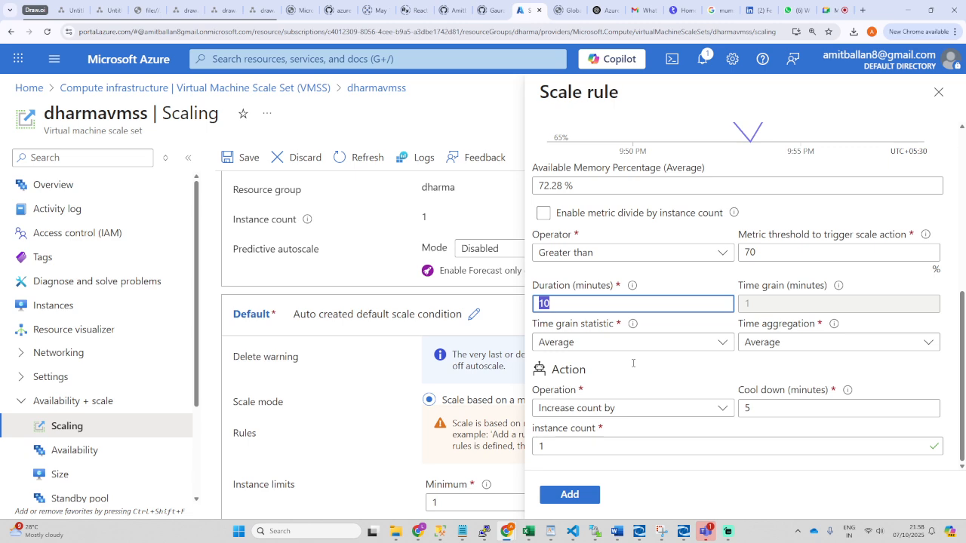
pyautogui.click(541, 446)
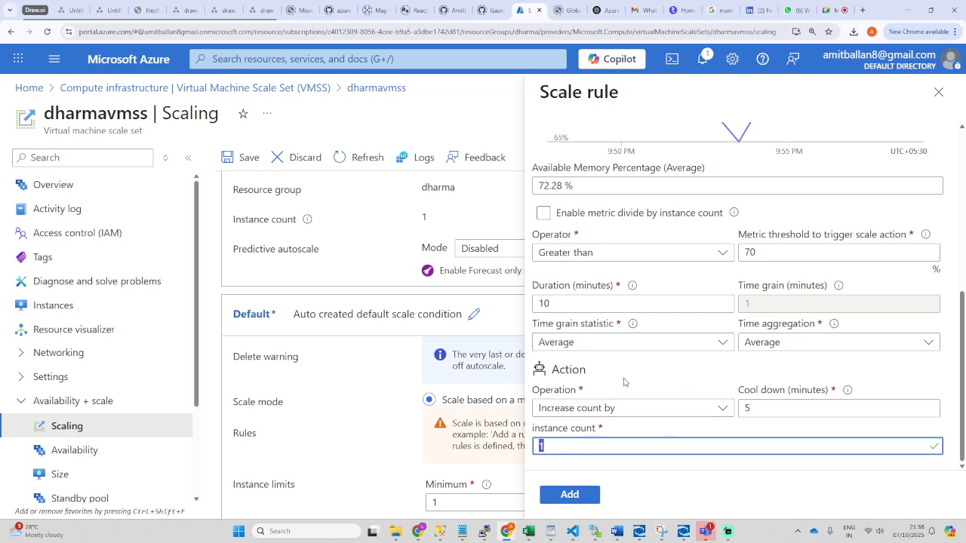
pyautogui.scroll(5, 634, 381)
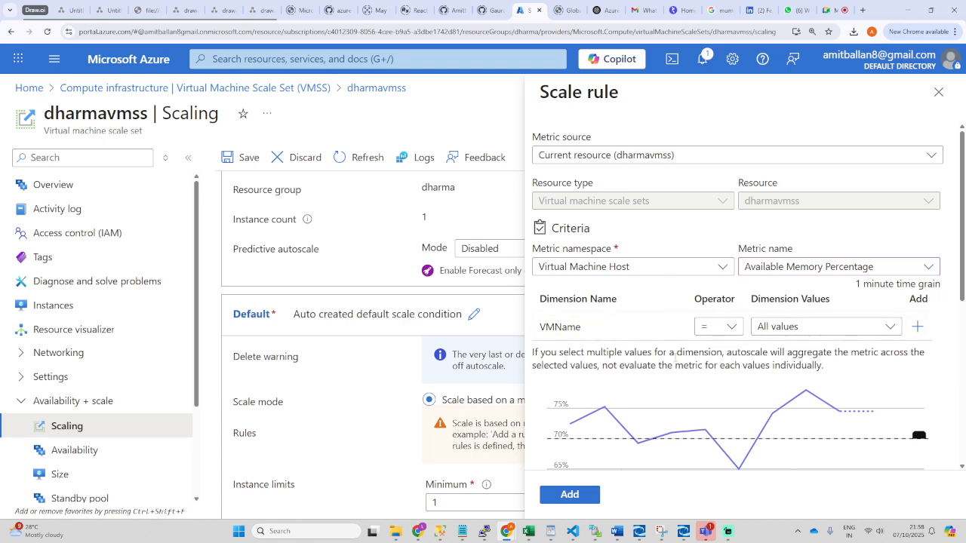
pyautogui.scroll(-5, 671, 364)
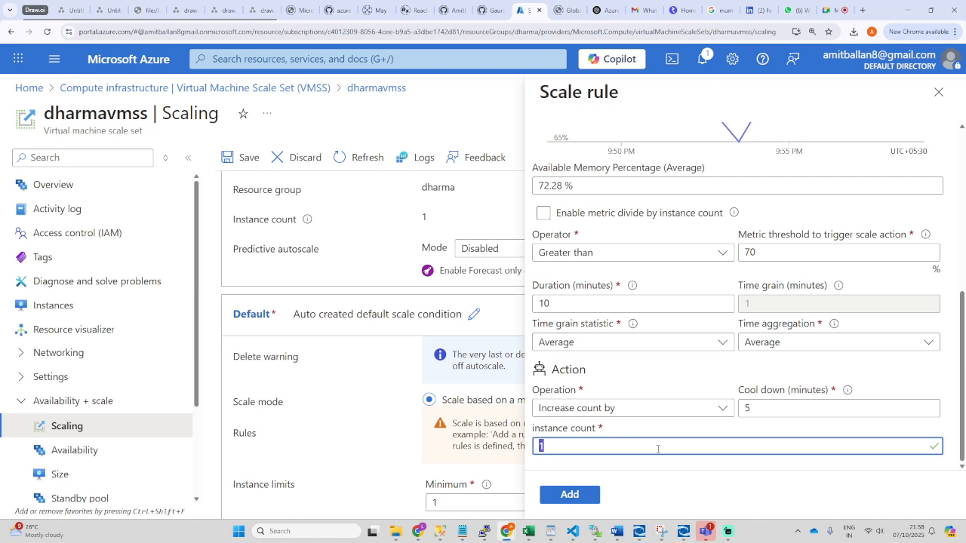
pyautogui.scroll(1, 676, 385)
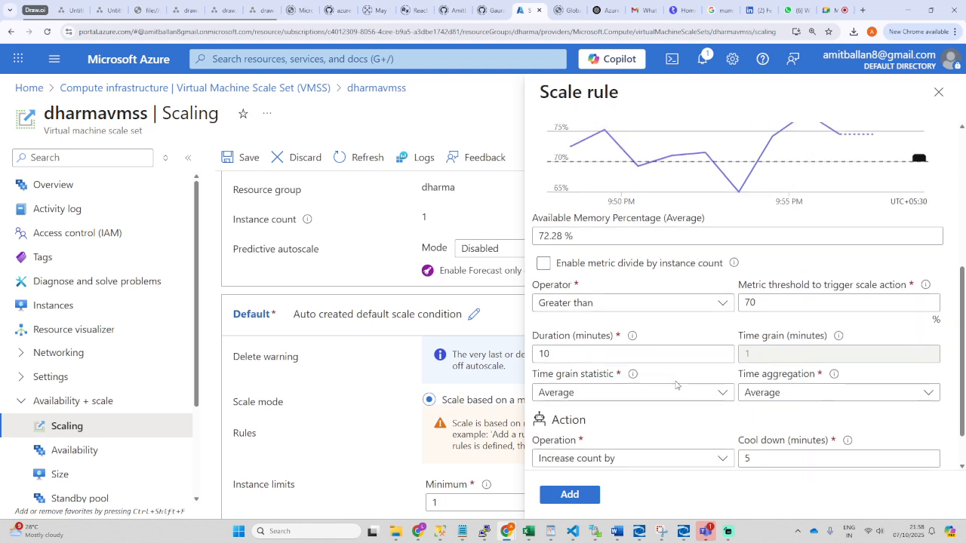
pyautogui.click(680, 306)
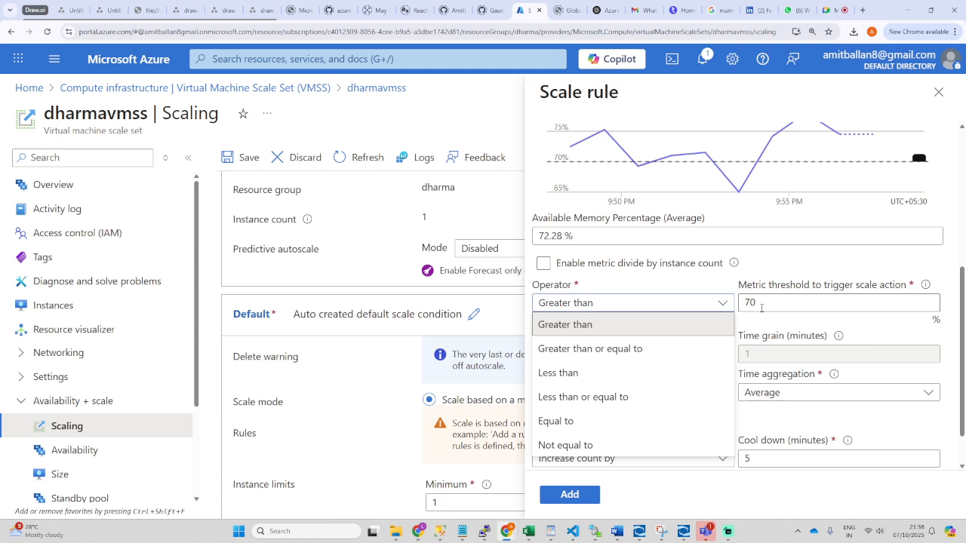
# Step: Set the memory rule to trigger when less than 70 and decrease the instance count by 1
pyautogui.click(590, 381)
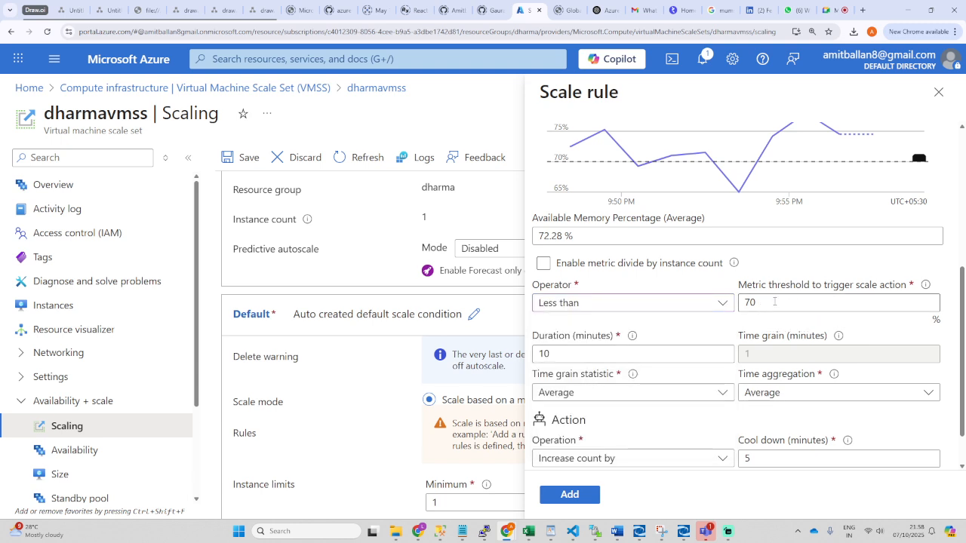
pyautogui.moveTo(557, 354); pyautogui.dragTo(535, 357)
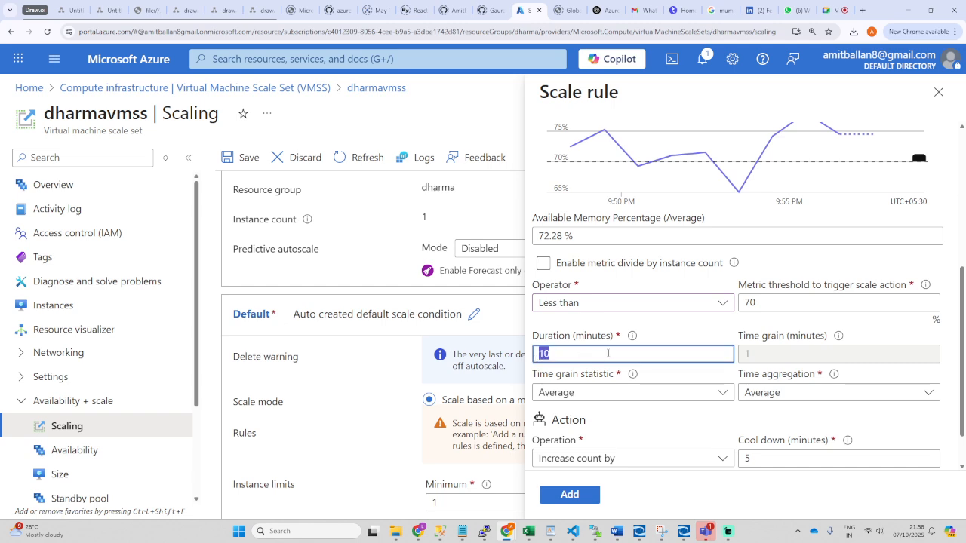
pyautogui.scroll(-1, 680, 361)
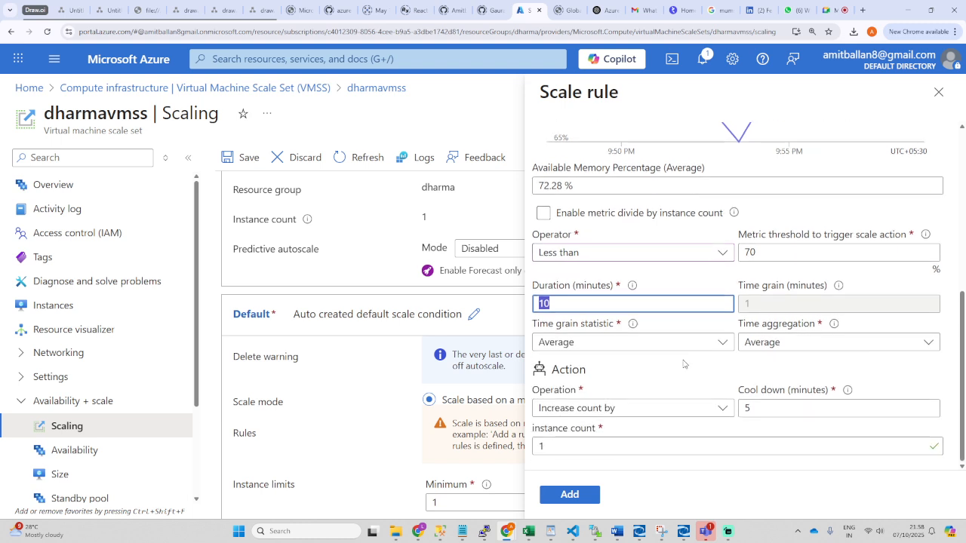
pyautogui.click(690, 410)
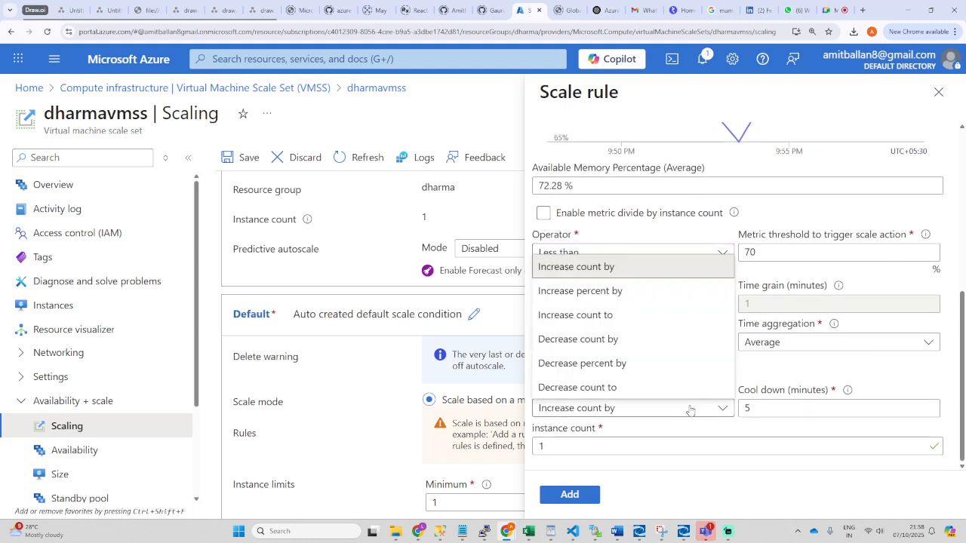
pyautogui.click(588, 340)
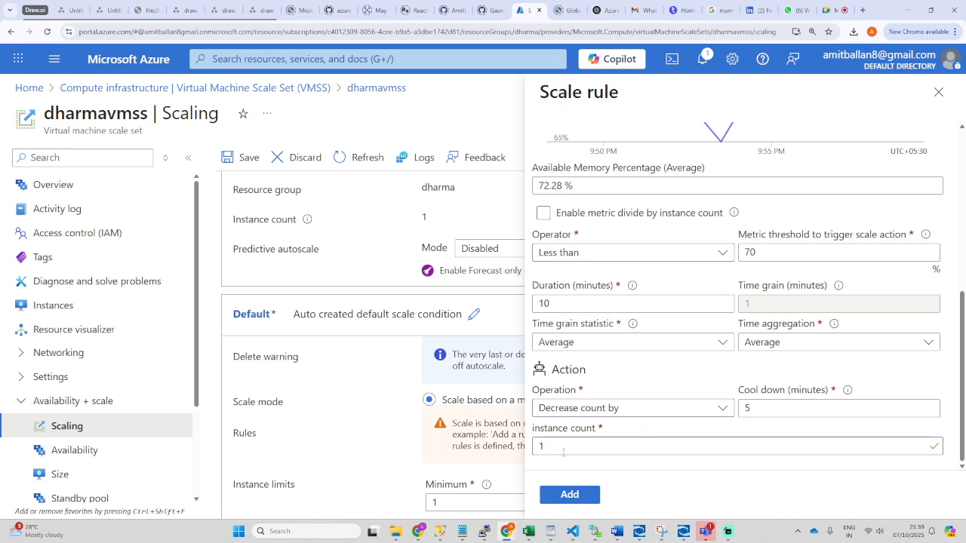
pyautogui.doubleClick(540, 446)
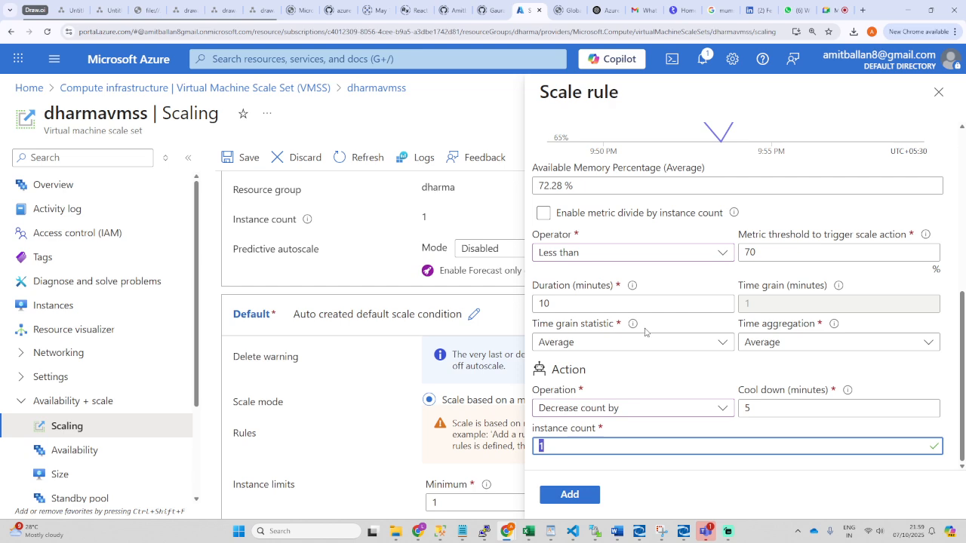
# Step: Close the scale rule panel and discard the unsaved memory rule
pyautogui.scroll(3, 646, 332)
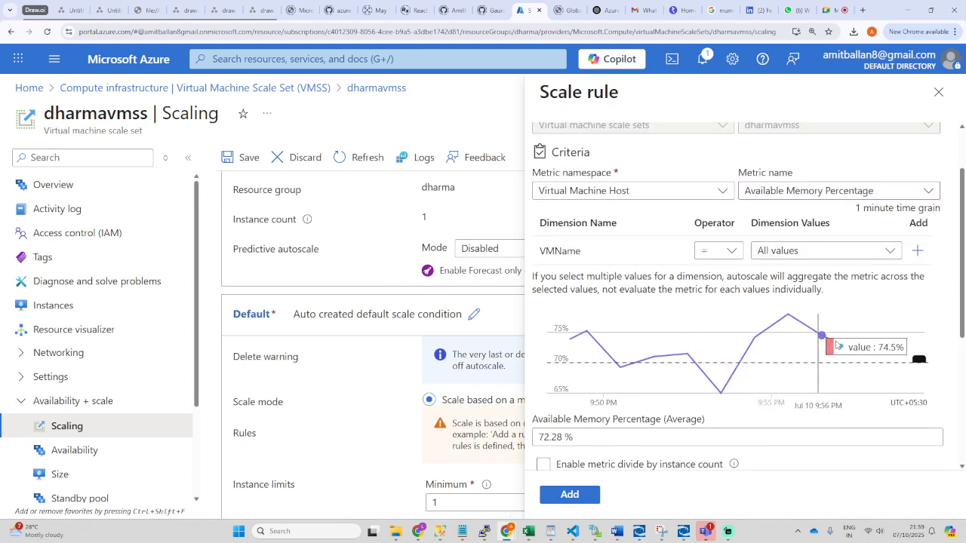
pyautogui.scroll(-3, 683, 354)
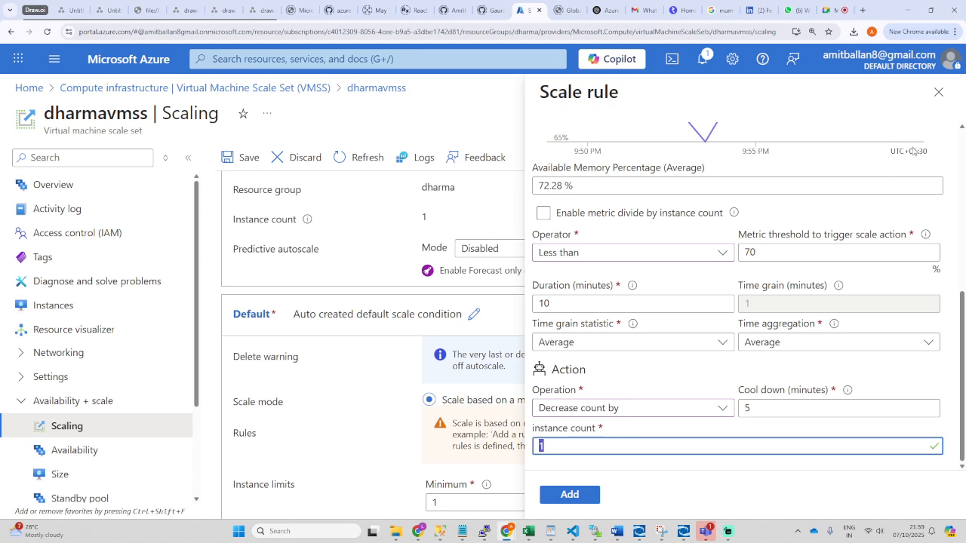
pyautogui.click(938, 91)
pyautogui.click(527, 95)
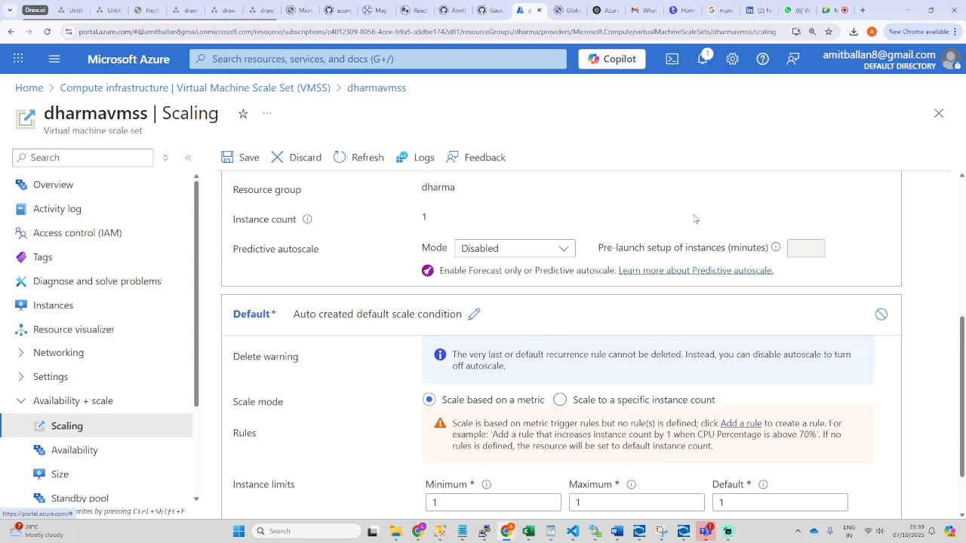
# Step: Close the dharmavmss Scaling page and collapse the Infrastructure group in the left menu
pyautogui.click(939, 114)
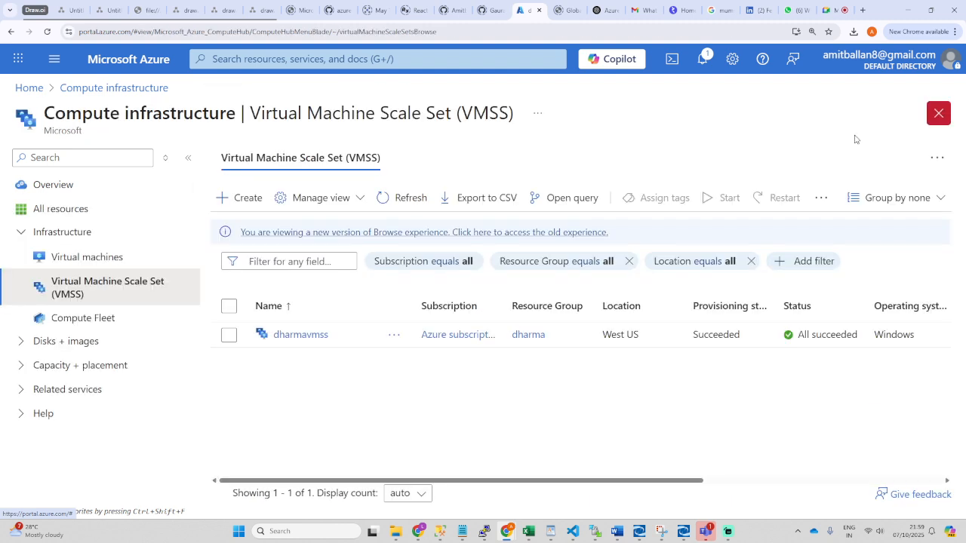
pyautogui.click(23, 234)
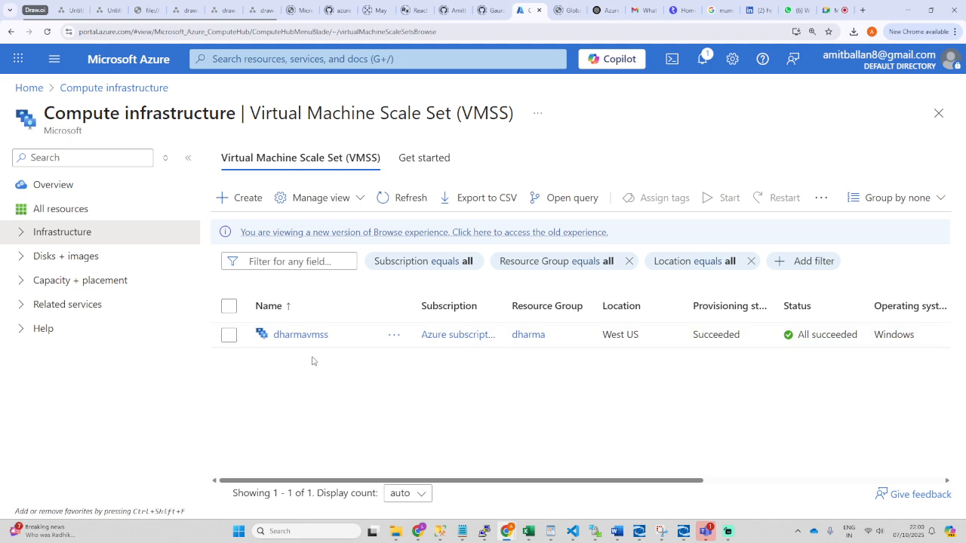
# Step: Check and dismiss notifications, refresh the scale set list, then go to the Azure Home page
pyautogui.click(703, 62)
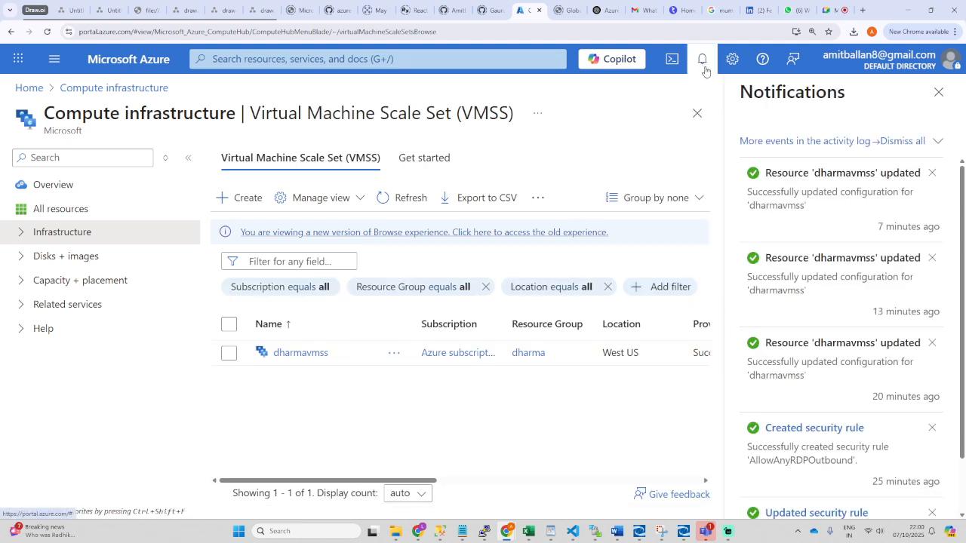
pyautogui.click(939, 92)
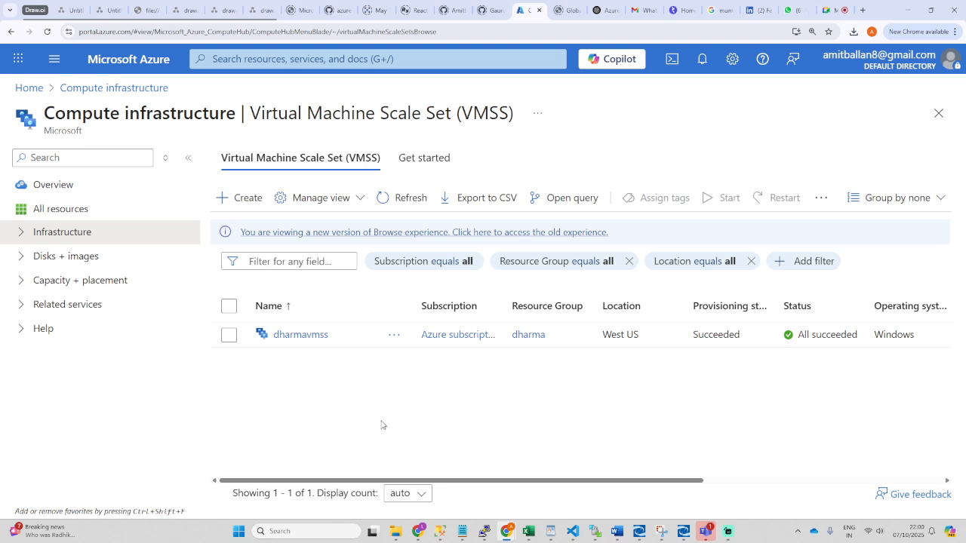
pyautogui.click(411, 201)
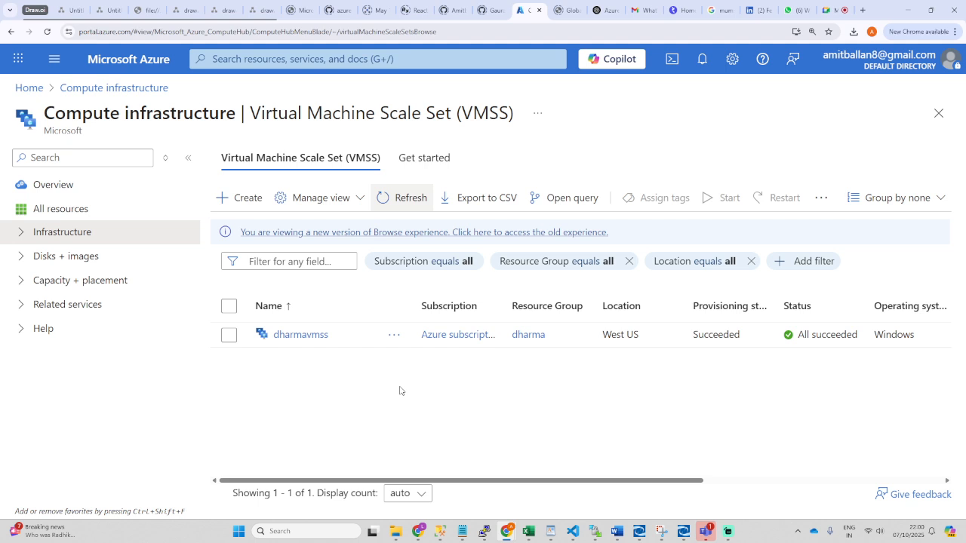
pyautogui.click(31, 89)
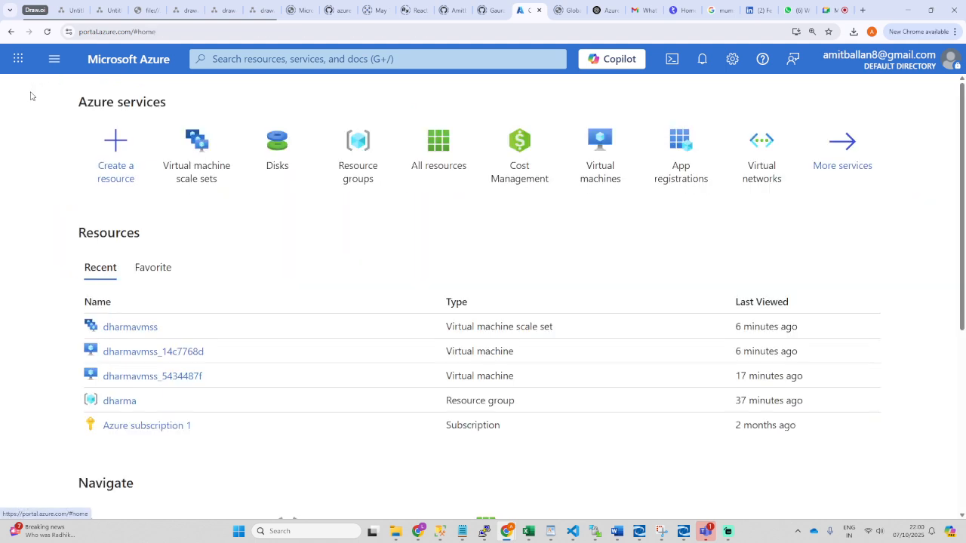